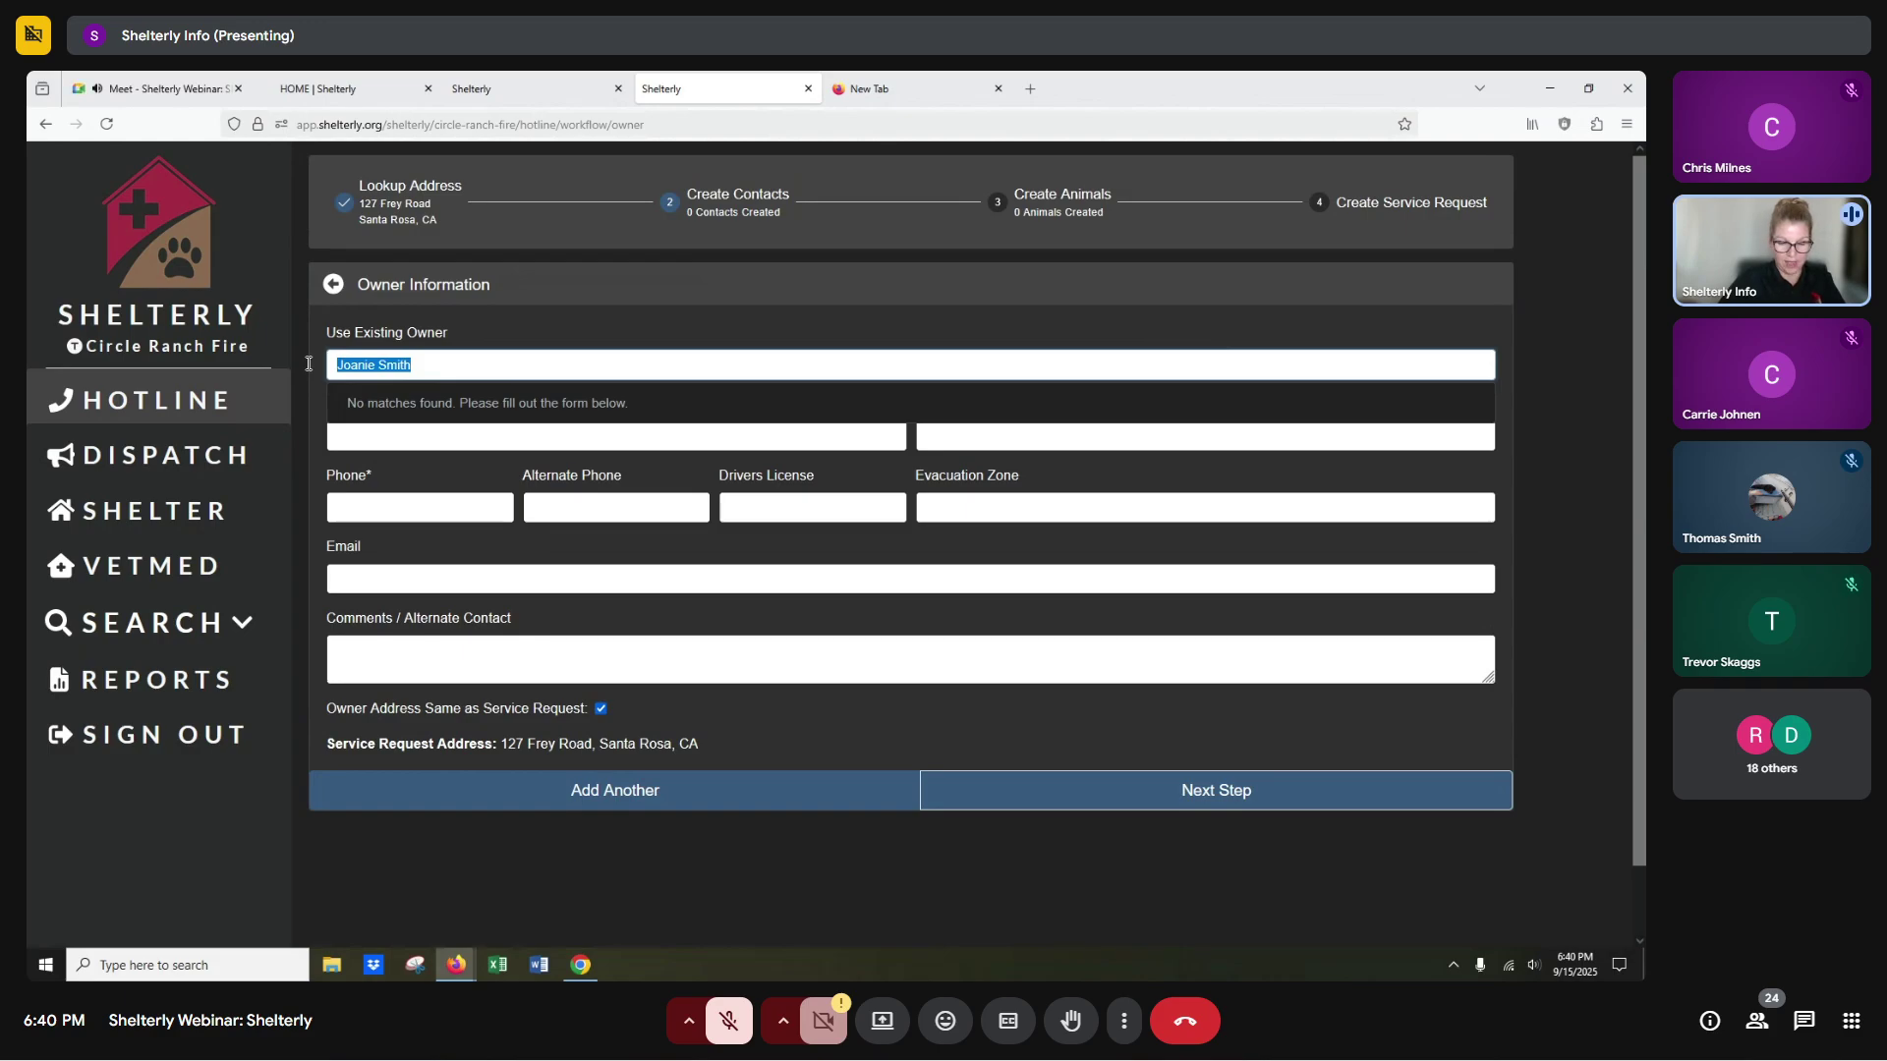
Clear the owner search and enter the owner's first and last name.
key("BackSpace")
left_click(505, 324)
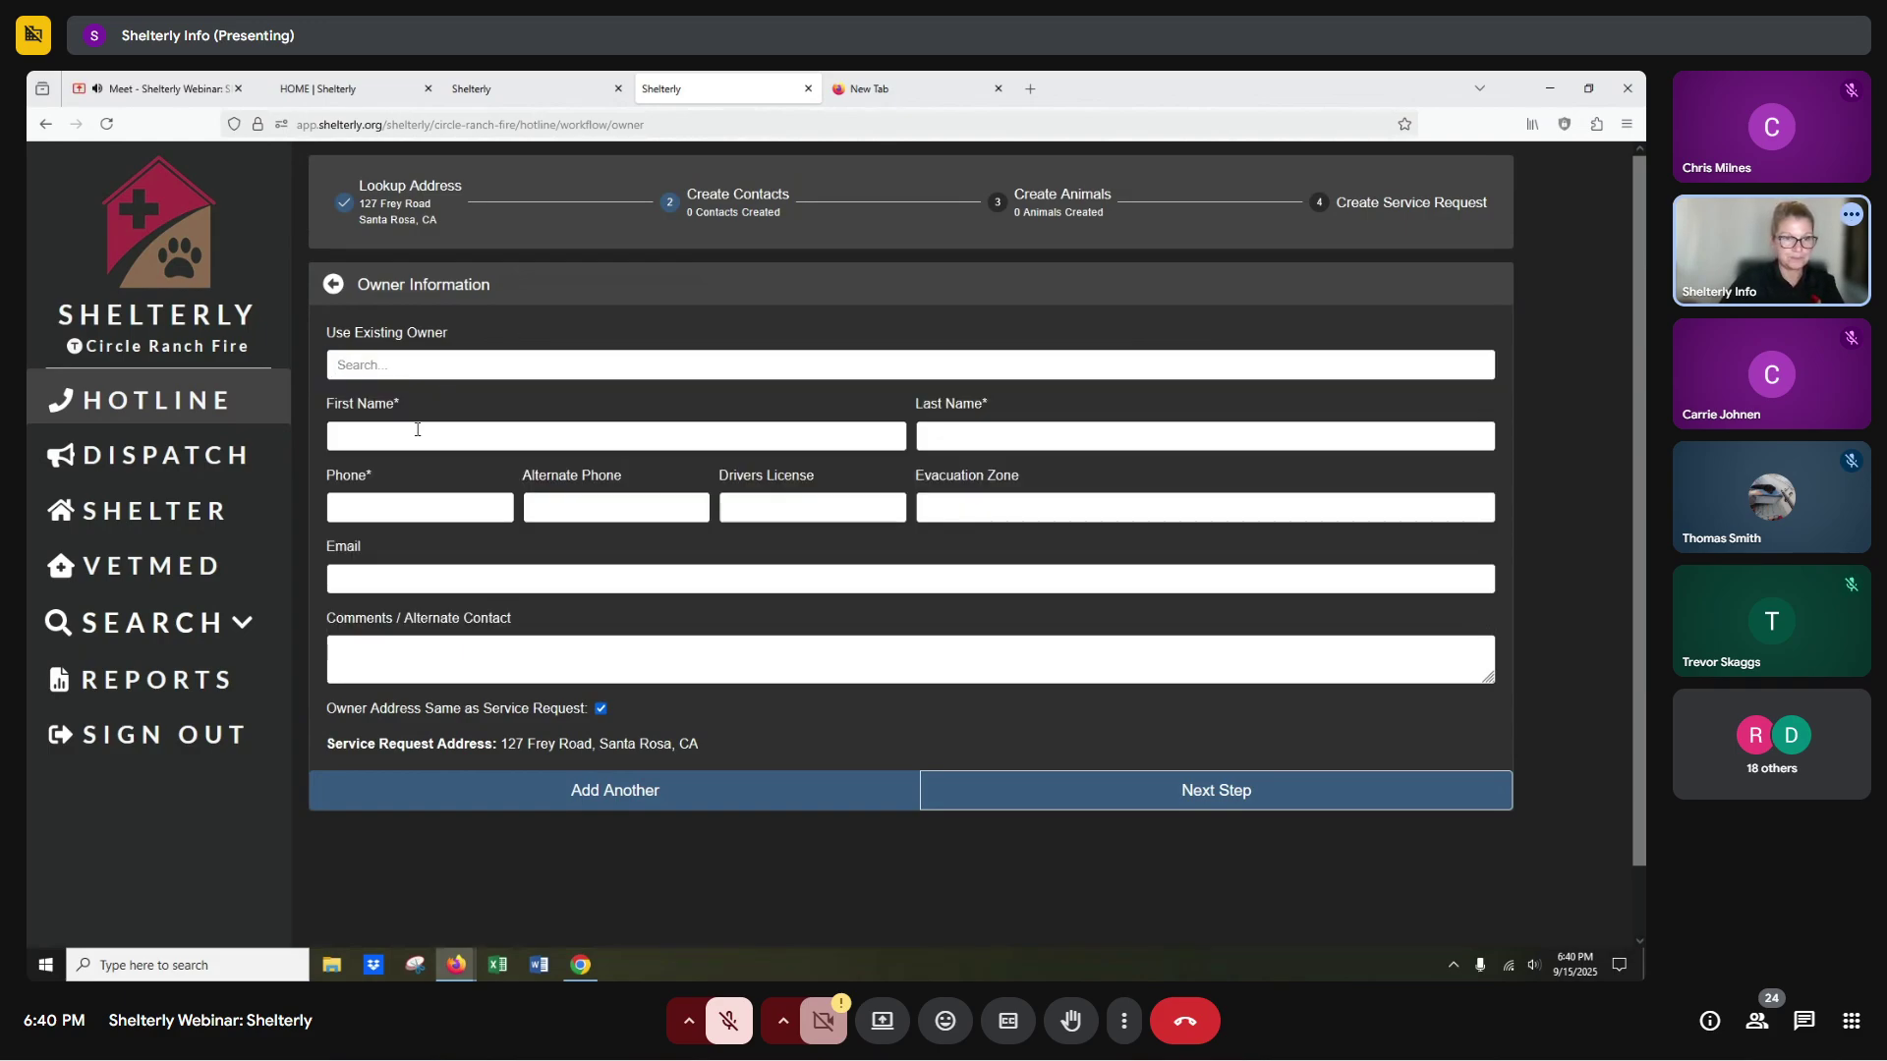
left_click(417, 429)
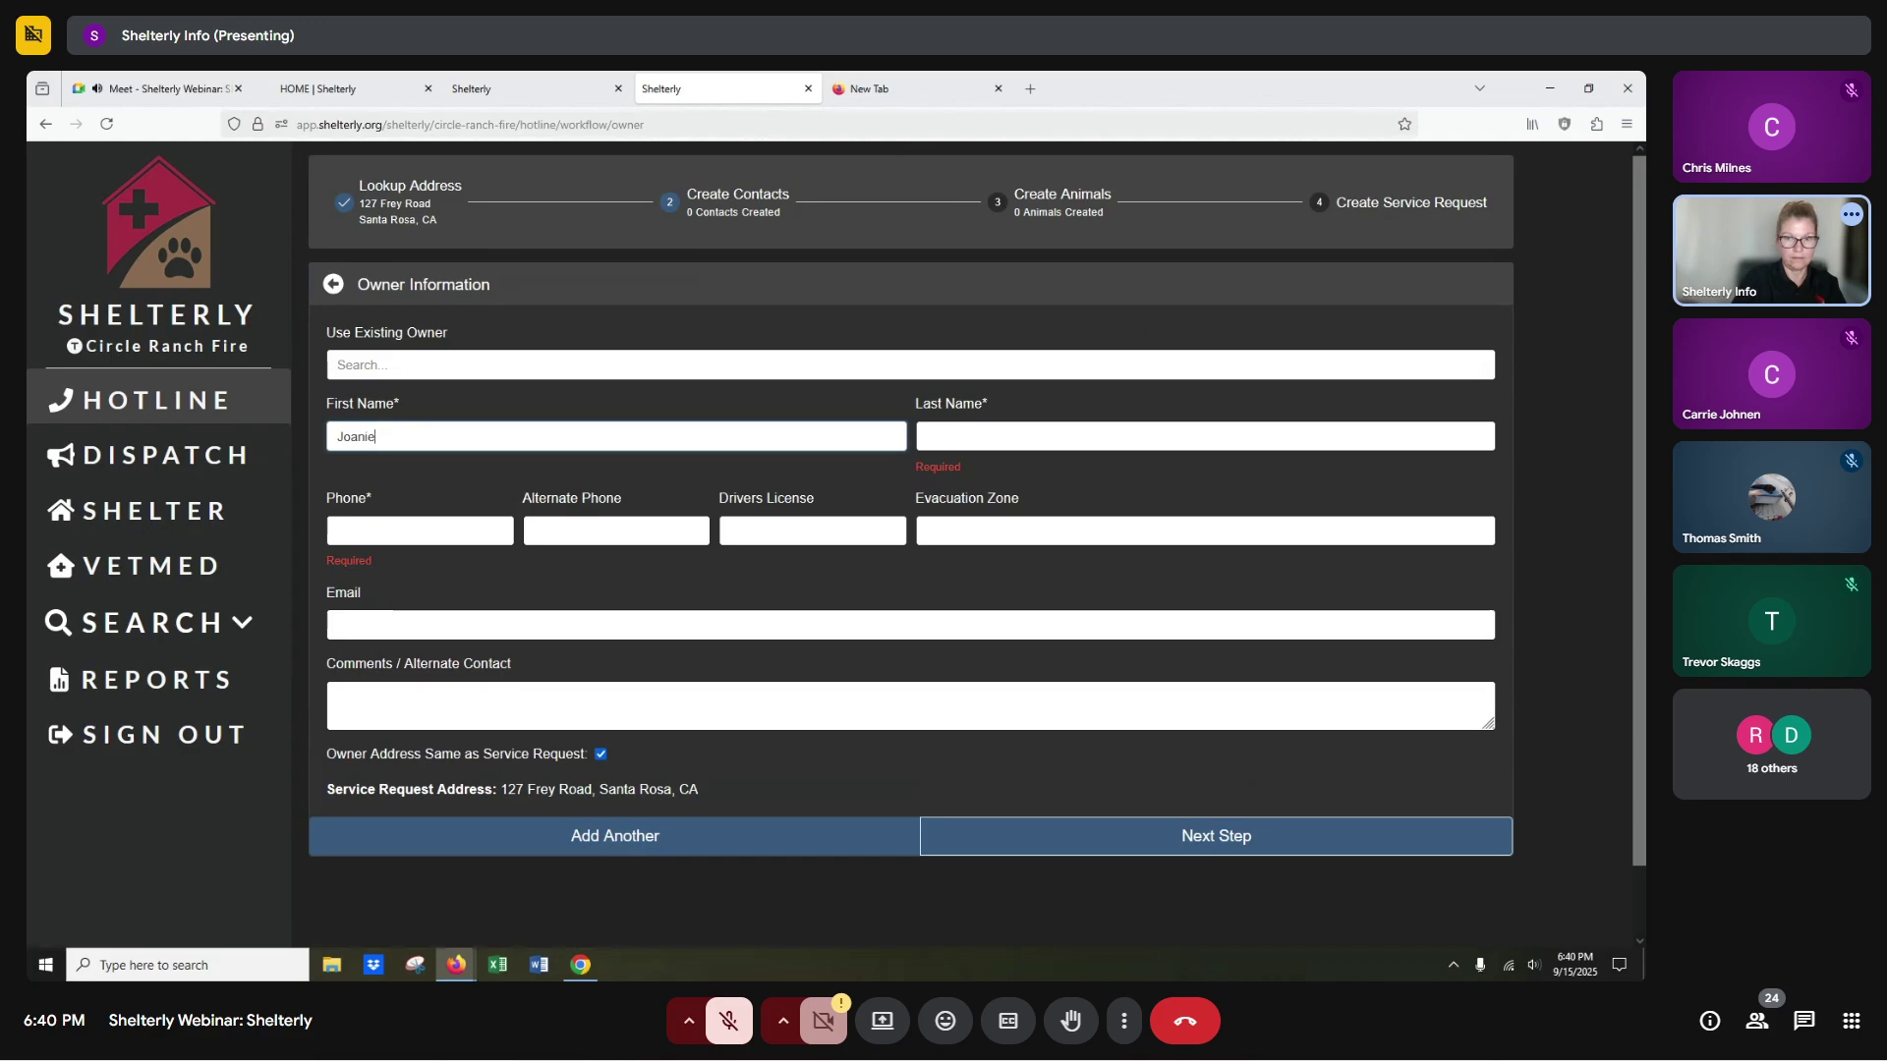
left_click(1205, 436)
Add the owner's phone number and save the contact to reach Animal Information.
left_click(341, 508)
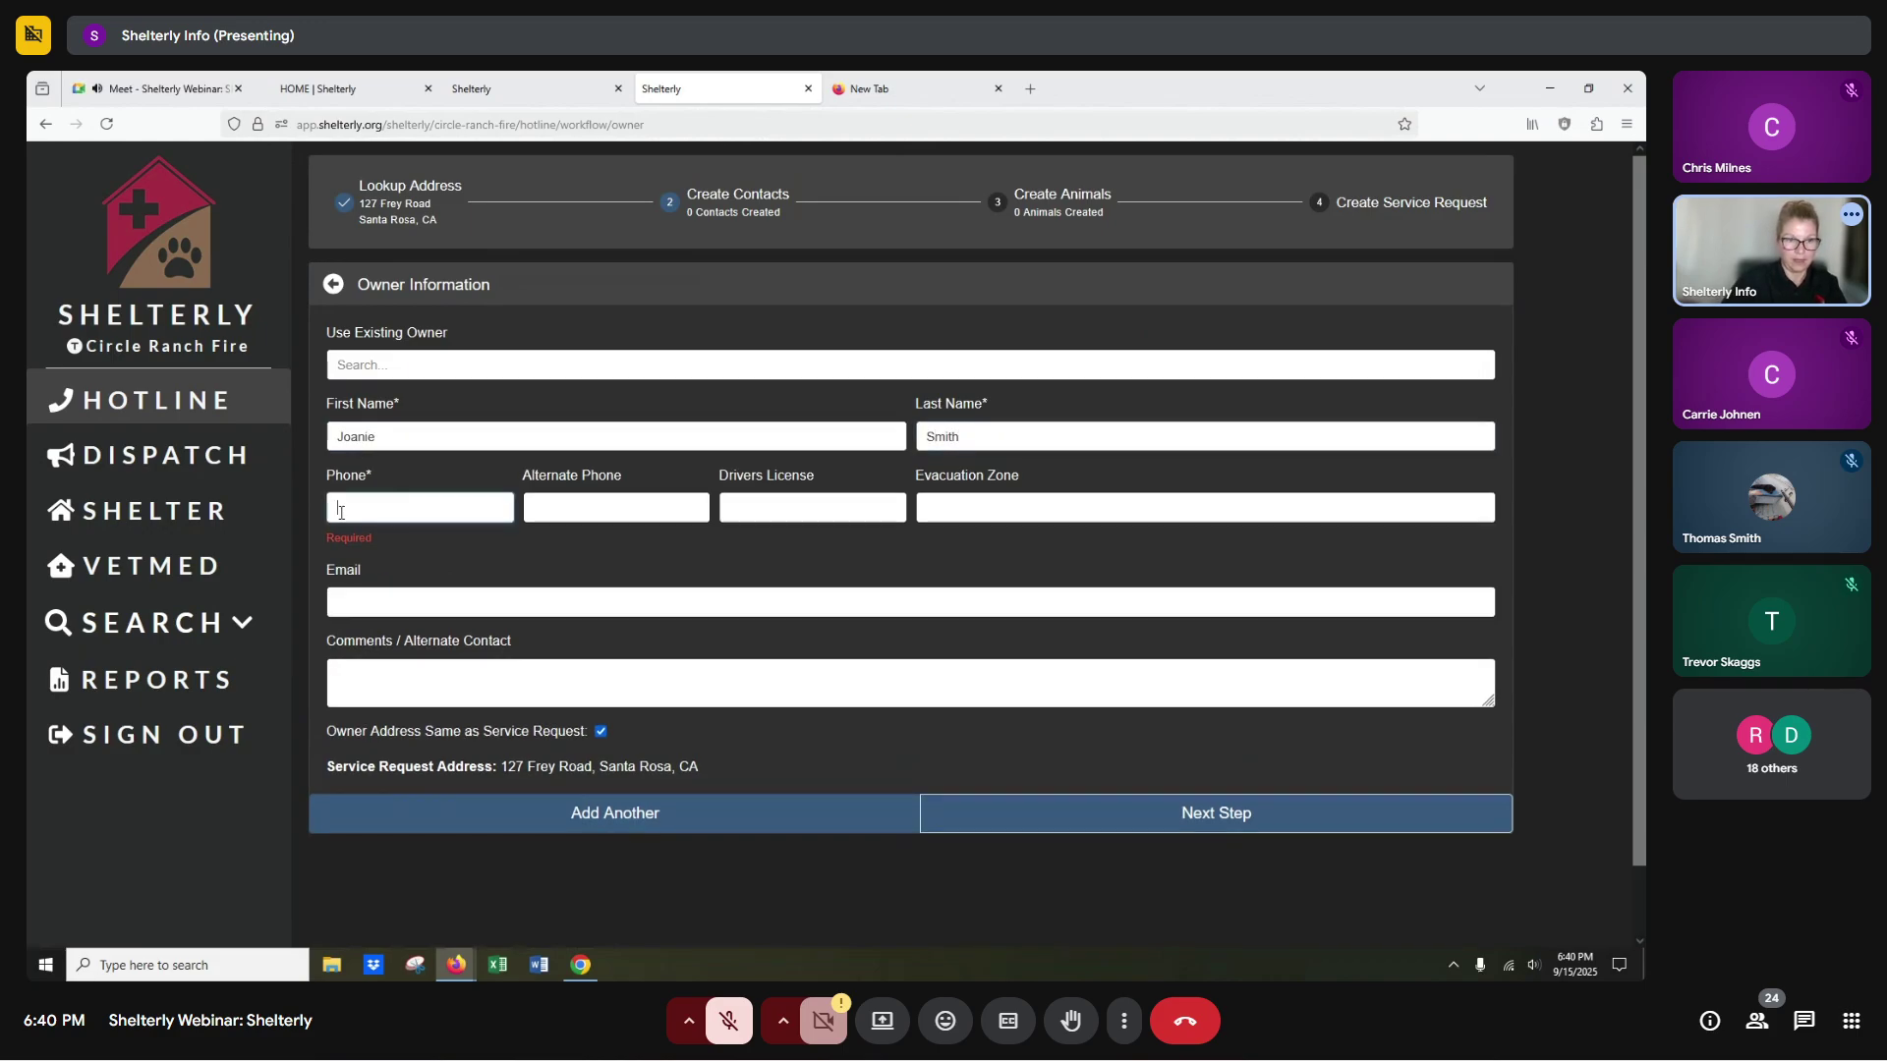
type("7075551212")
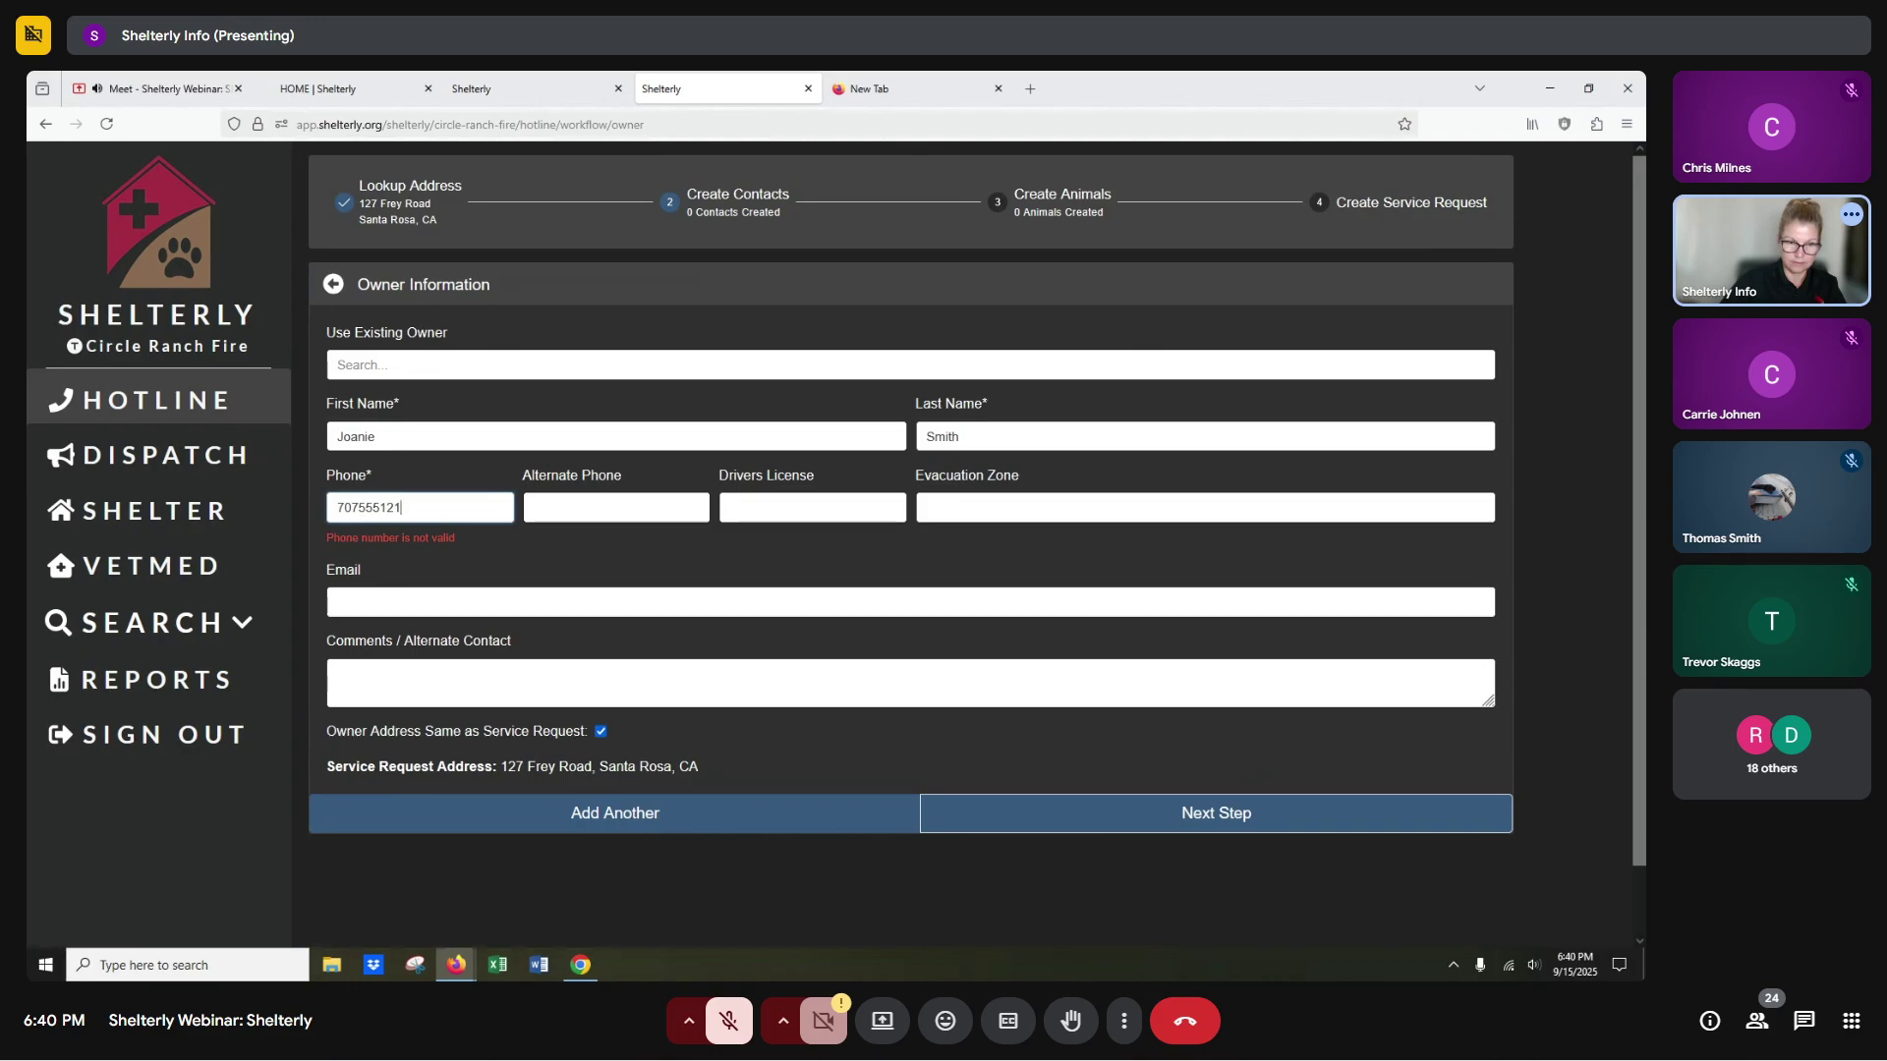
left_click(1204, 802)
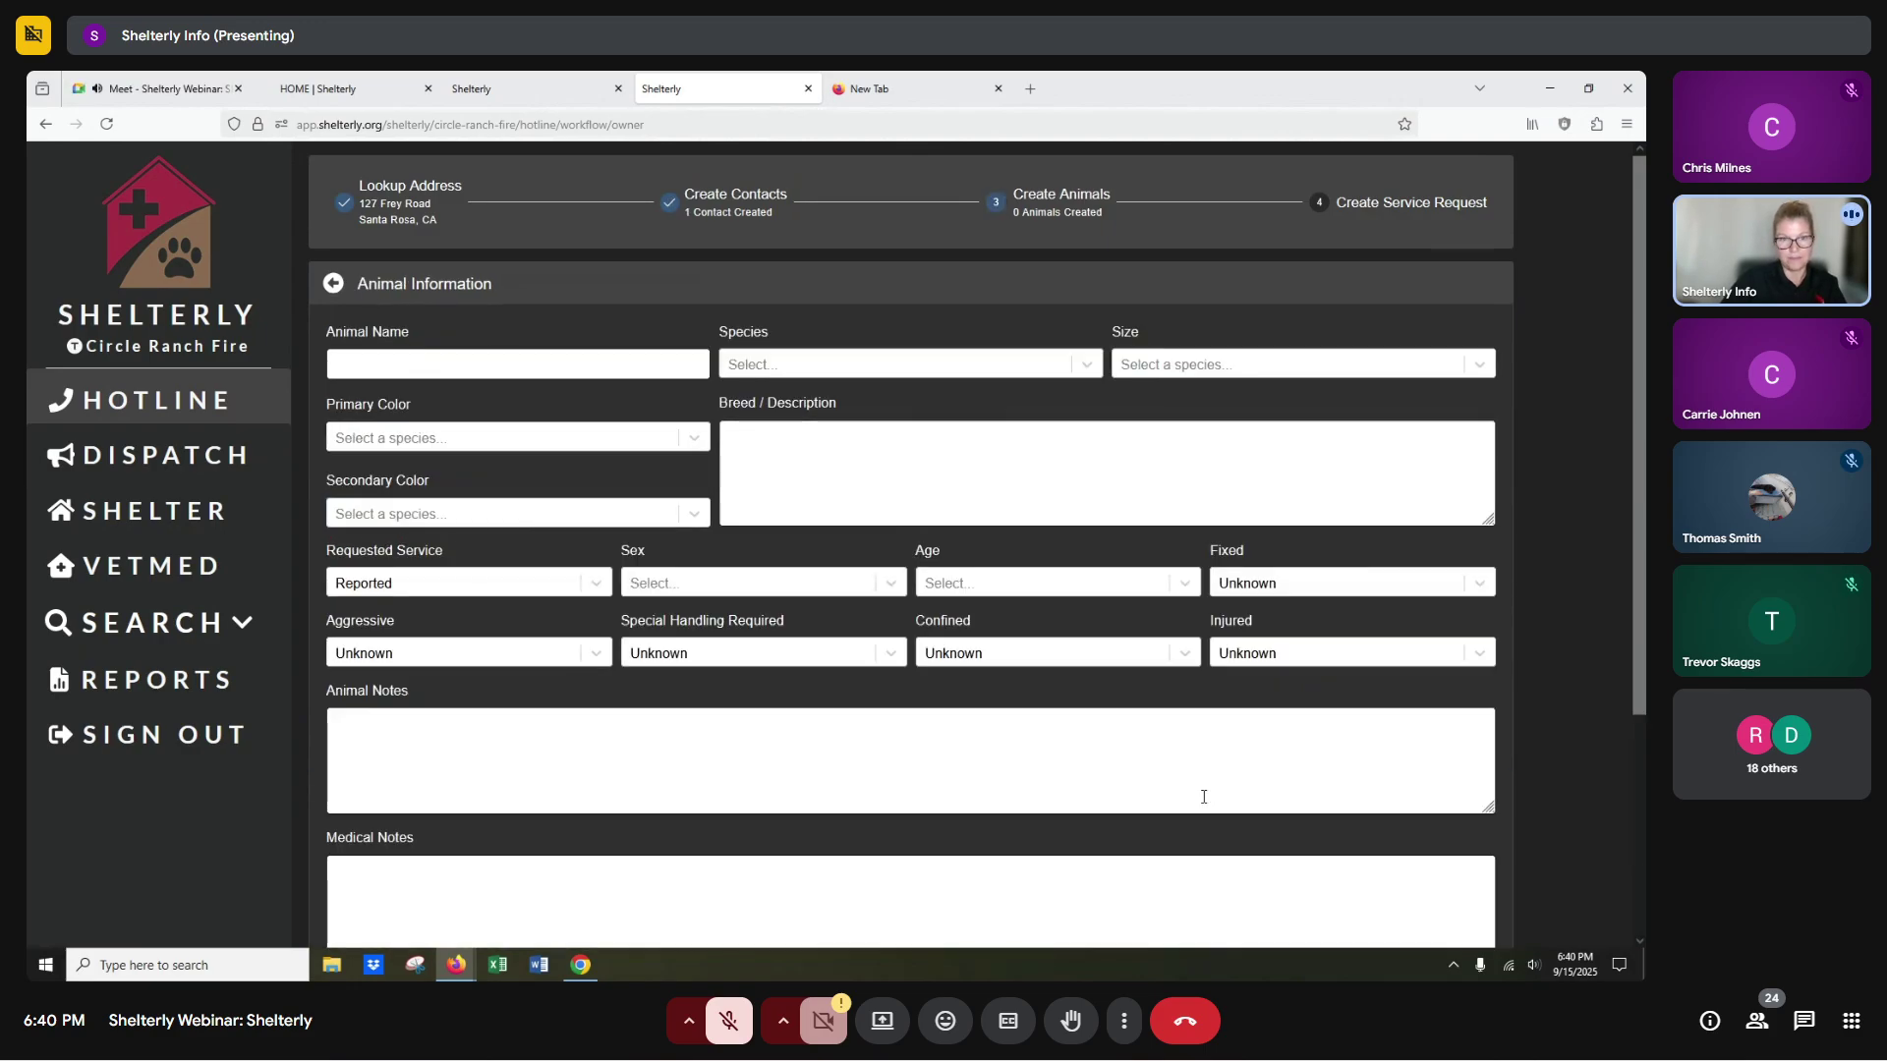
scroll(1206, 792, "down", 2)
scroll(1120, 792, "up", 2)
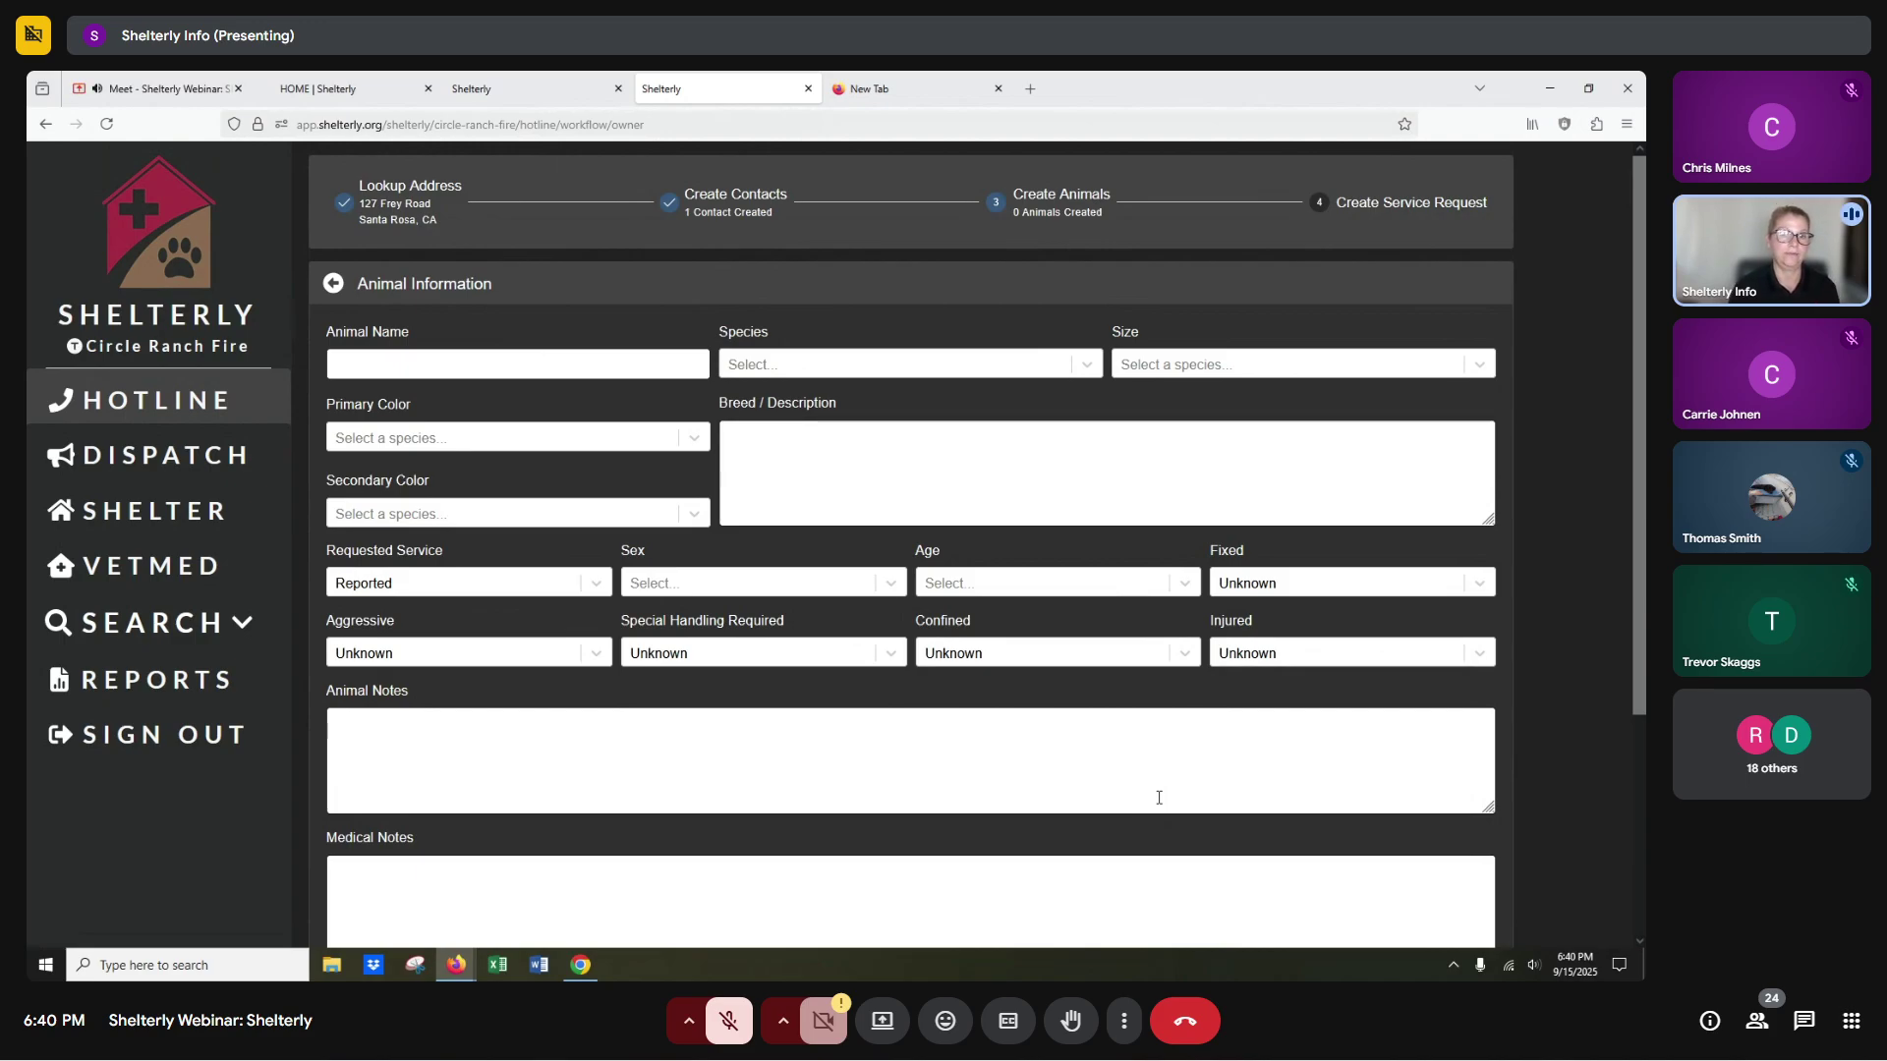
Set species to Horse with description '7 horses, no medical needs, no bonded pairs'.
left_click(753, 362)
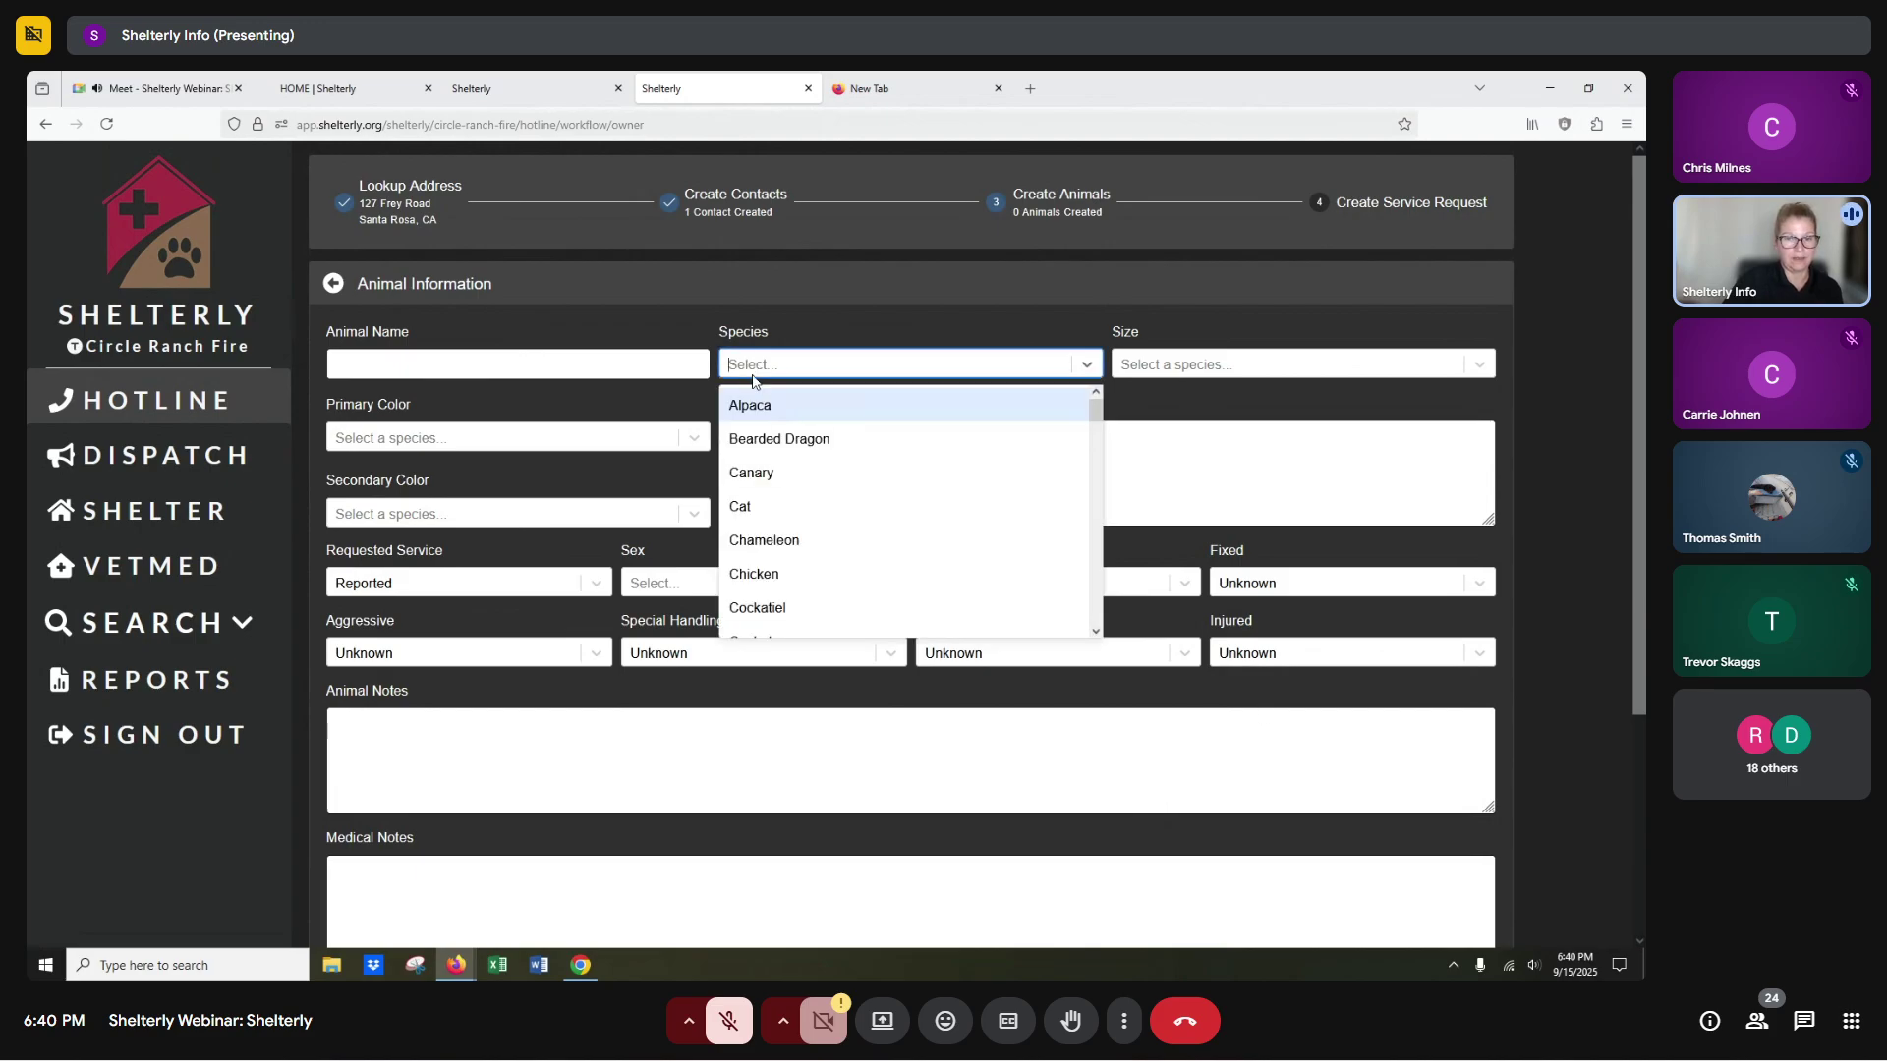
type("Ho")
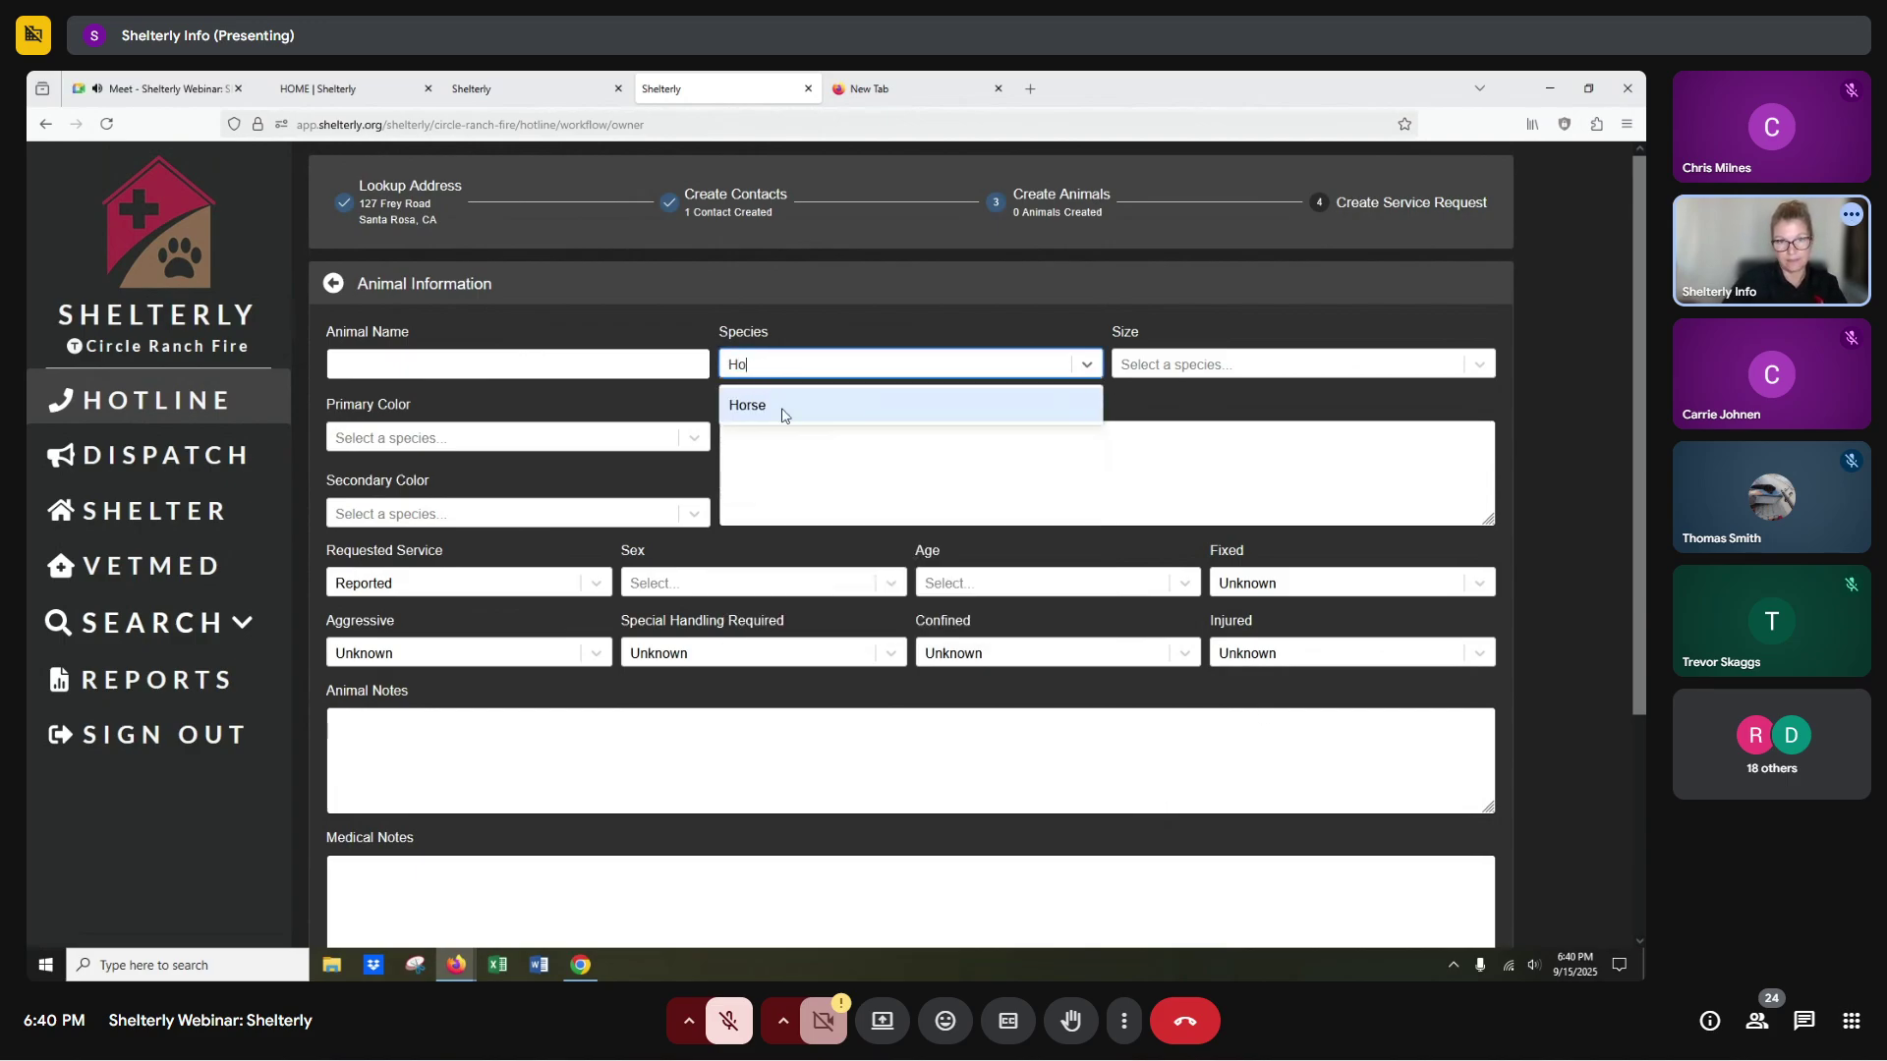
left_click(786, 411)
left_click(757, 459)
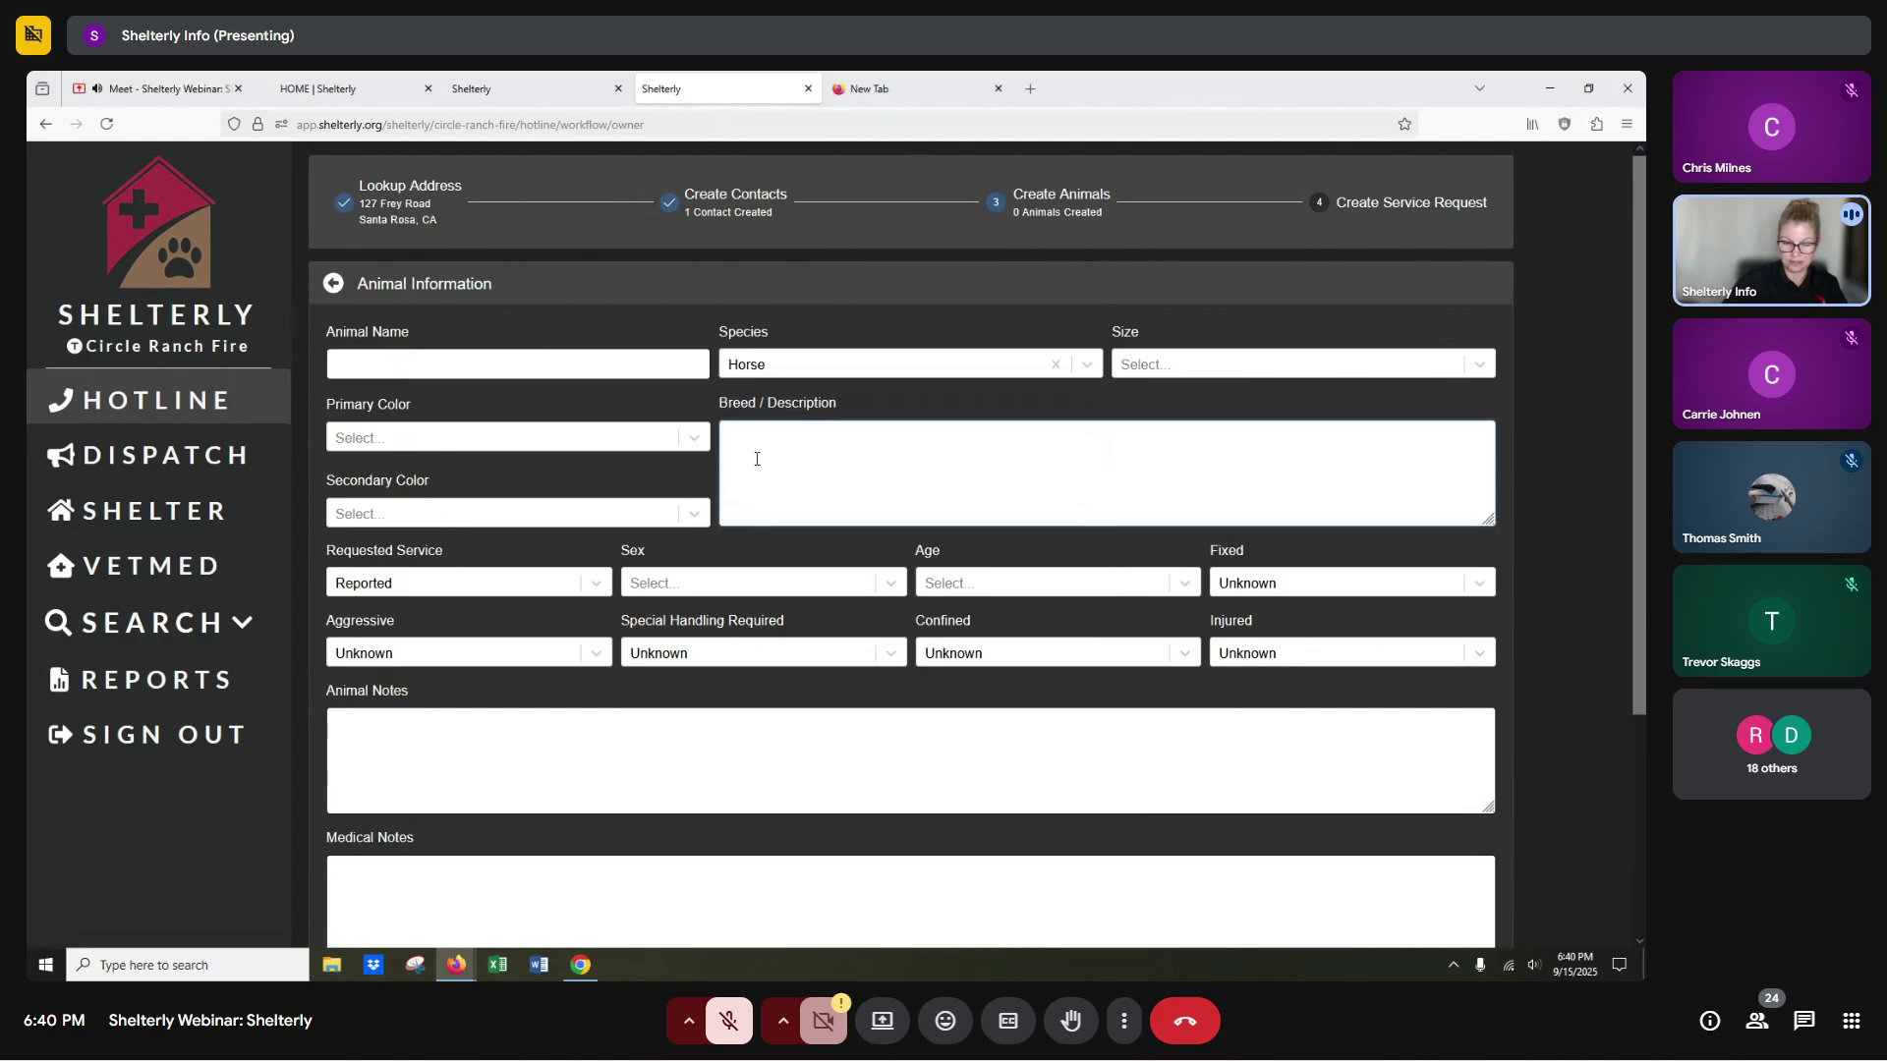
type("7 hor")
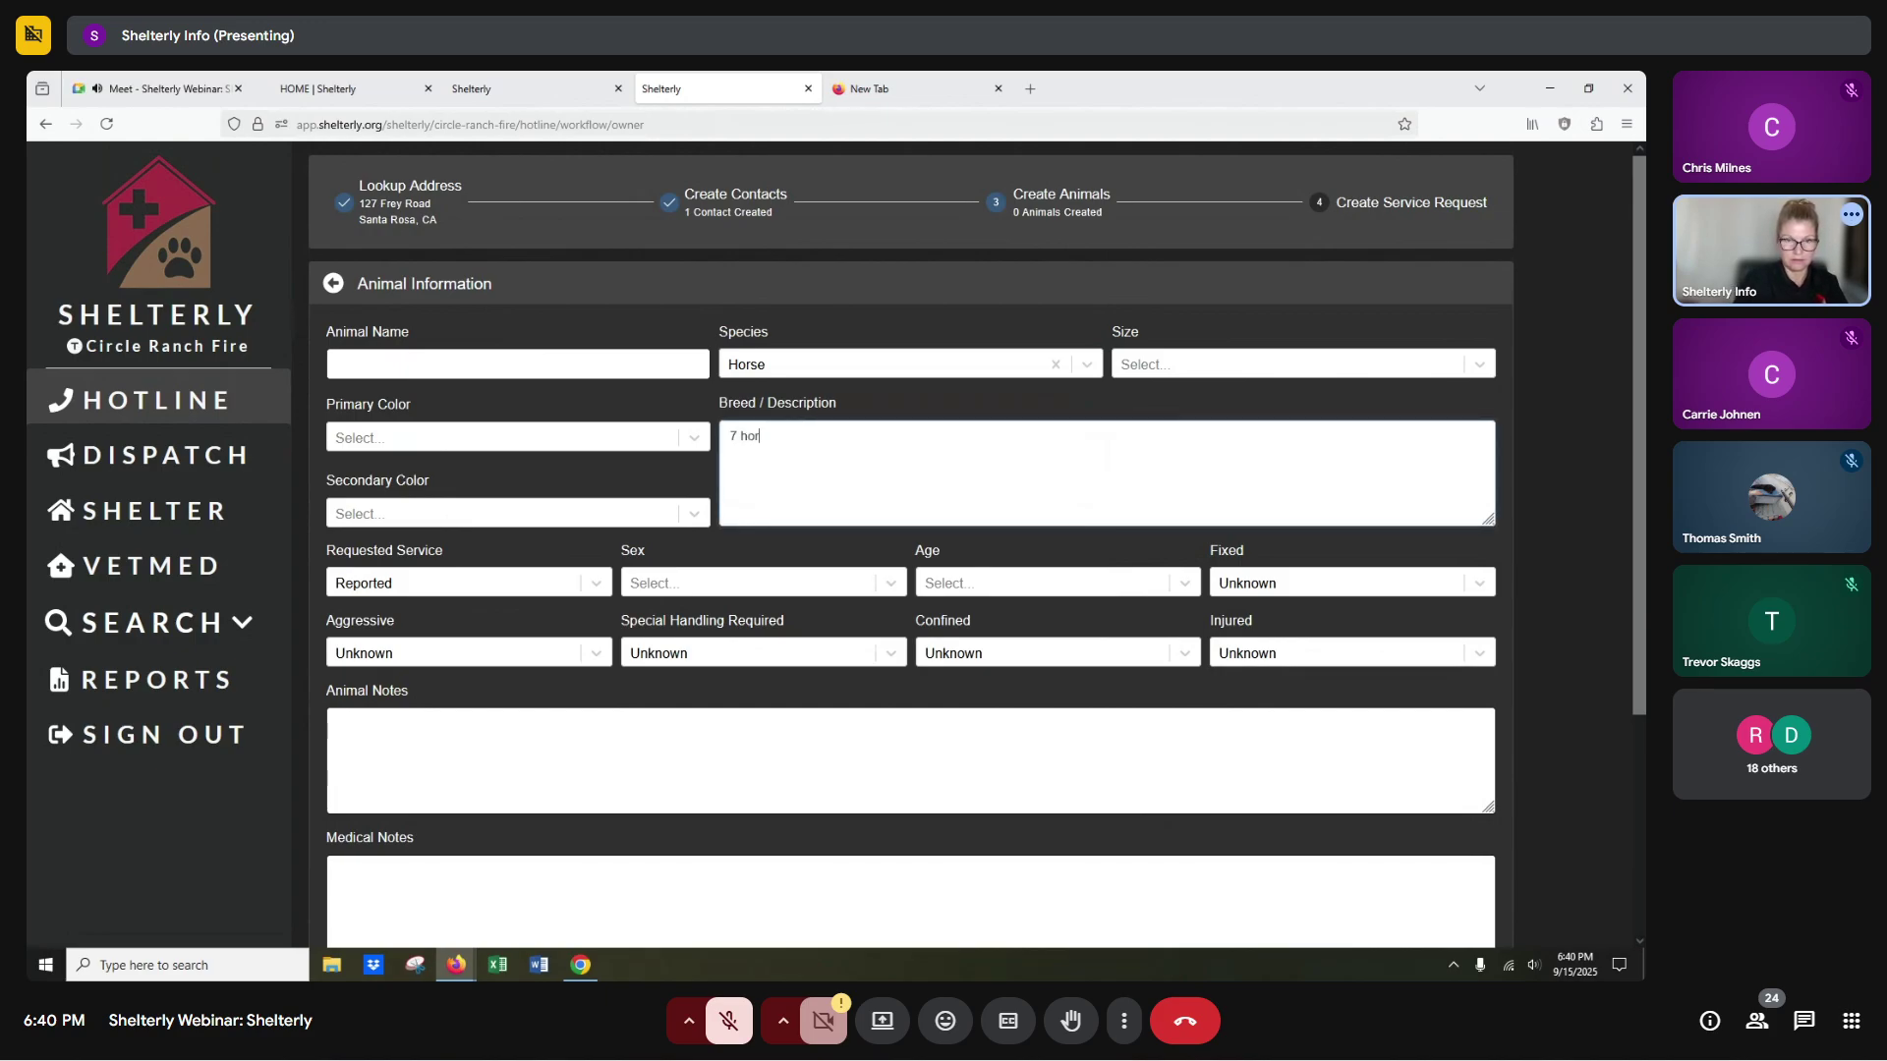
type("ses, no m")
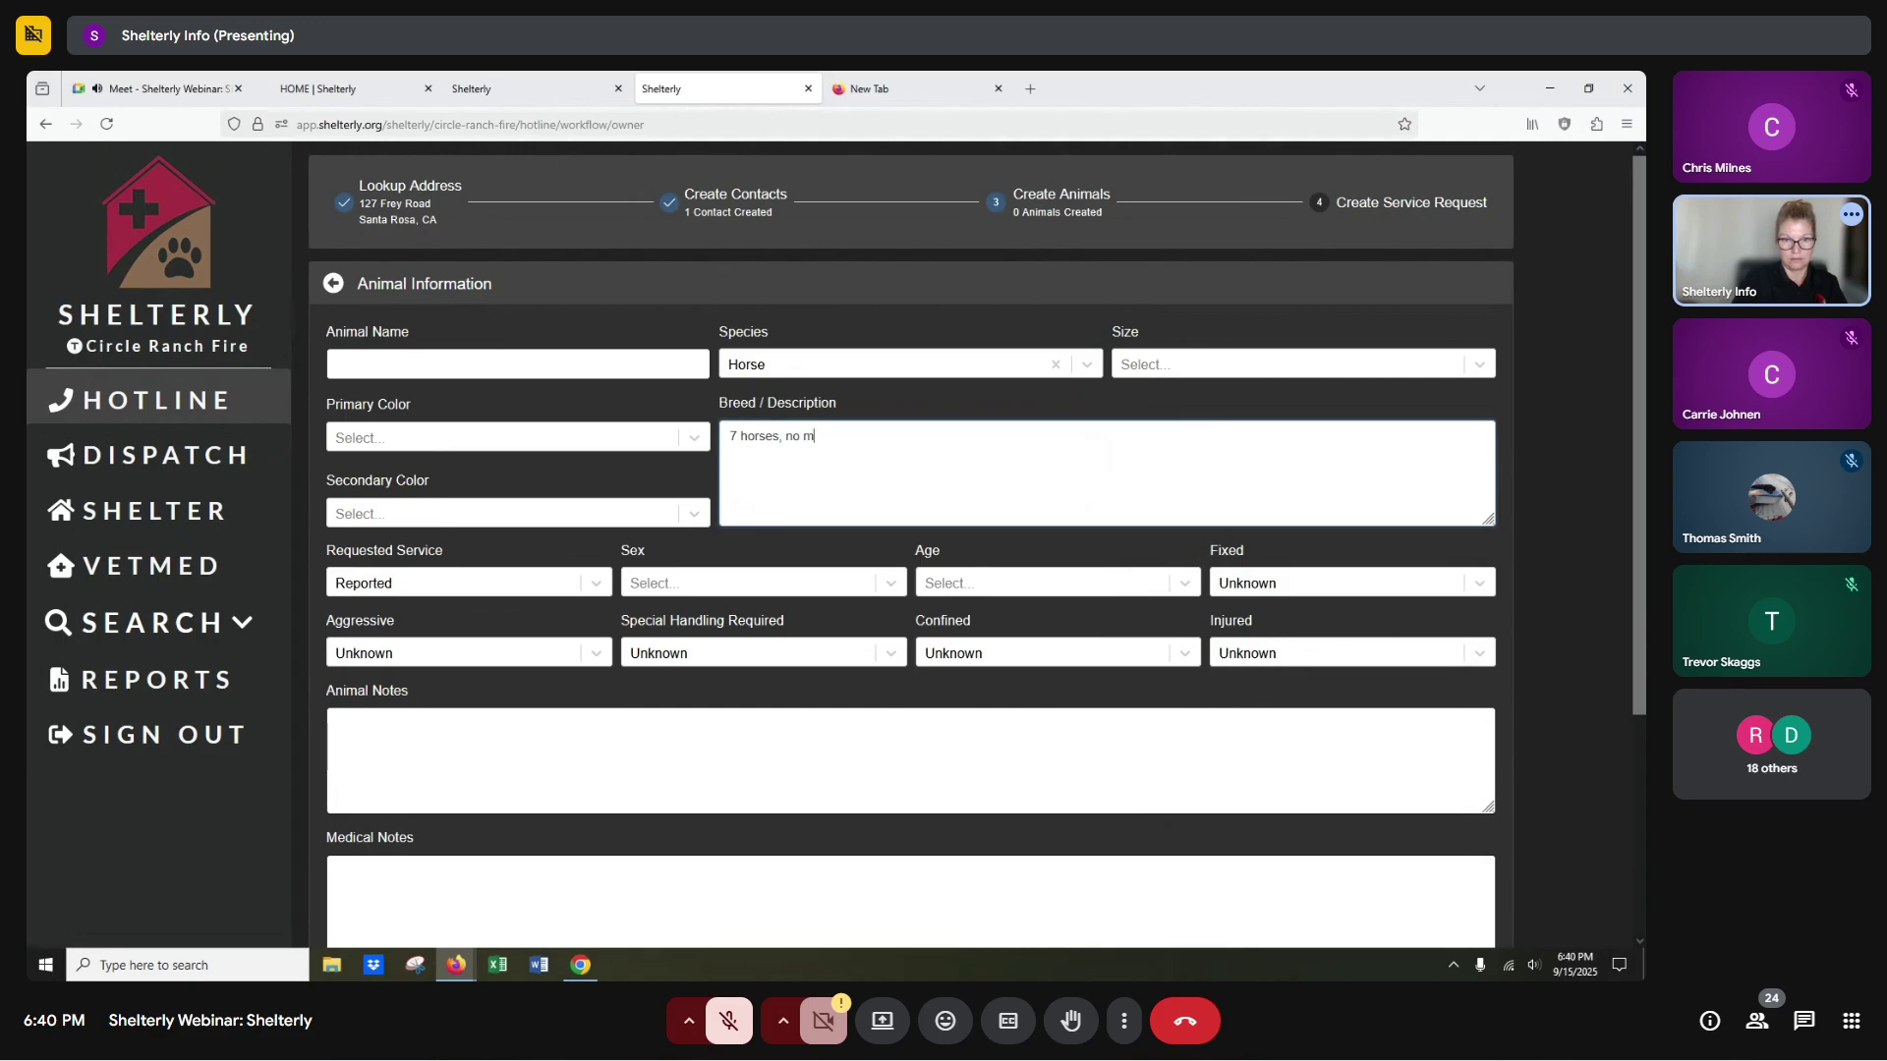
type("edical needs, no bond")
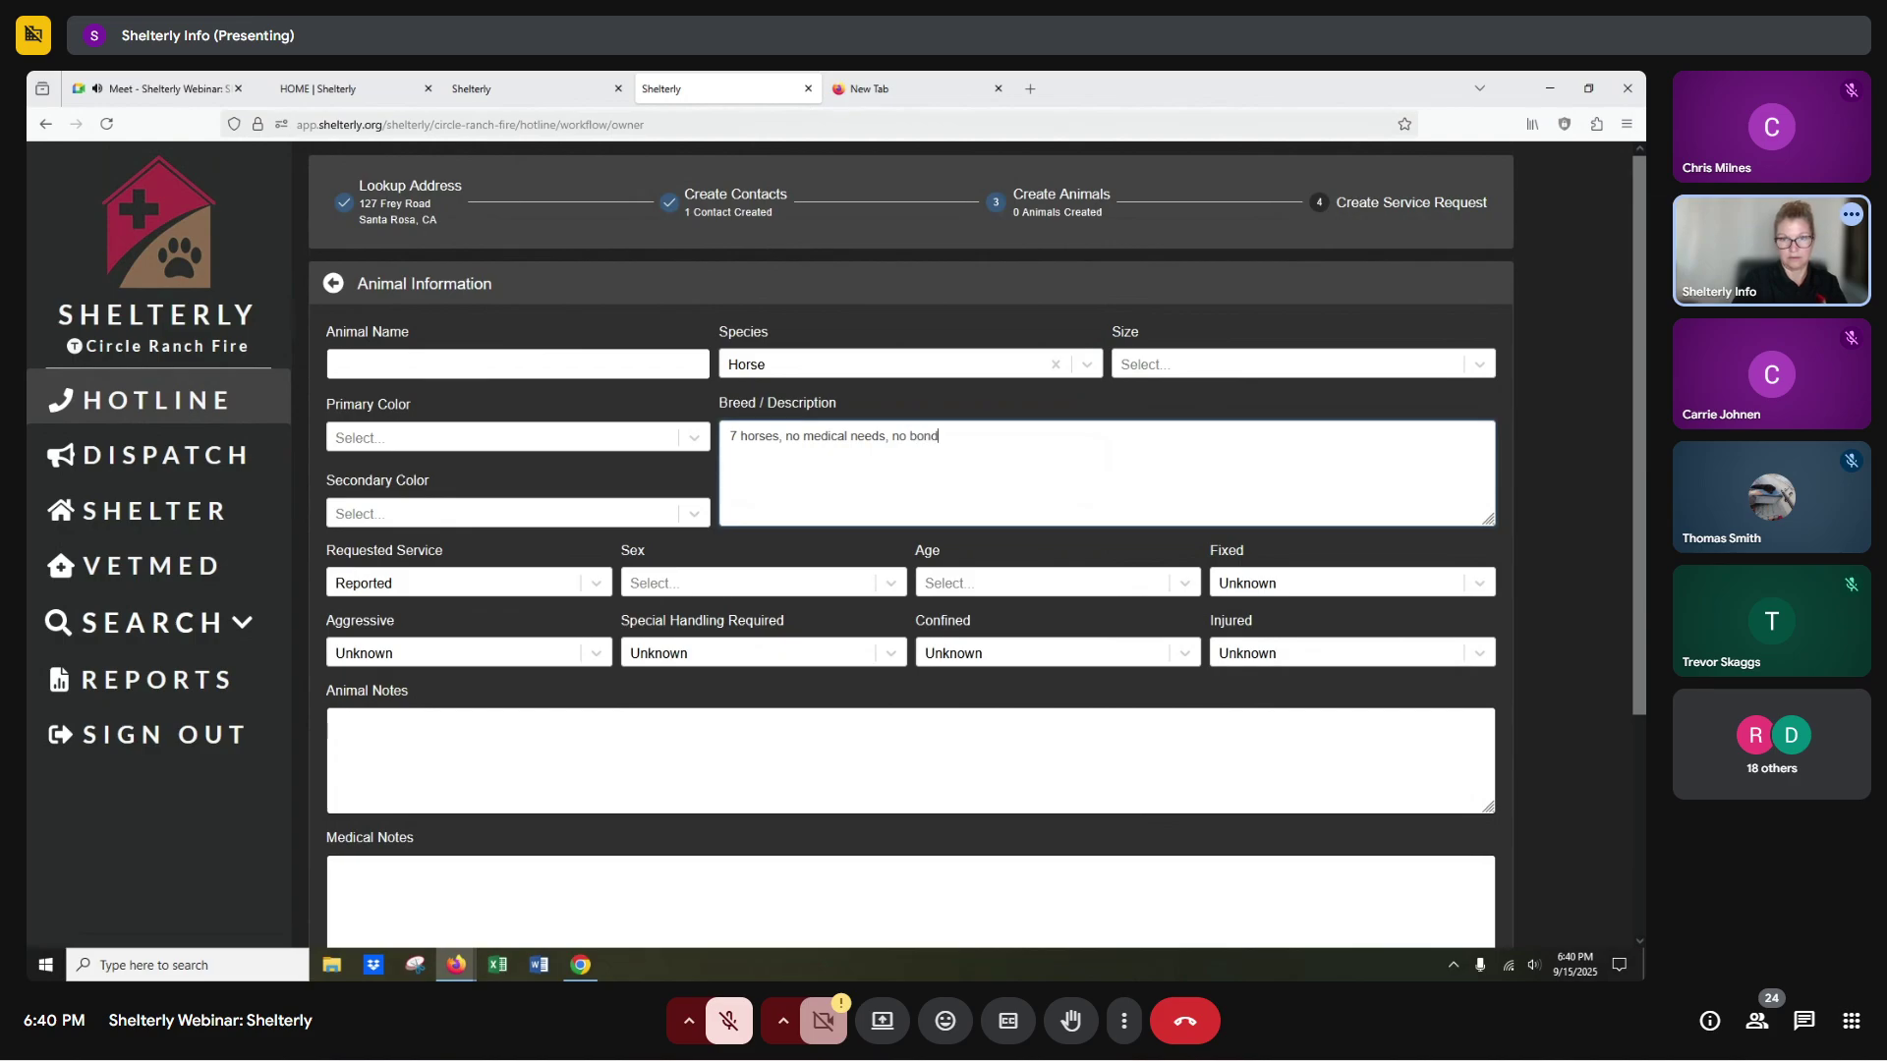
type("ed pairs")
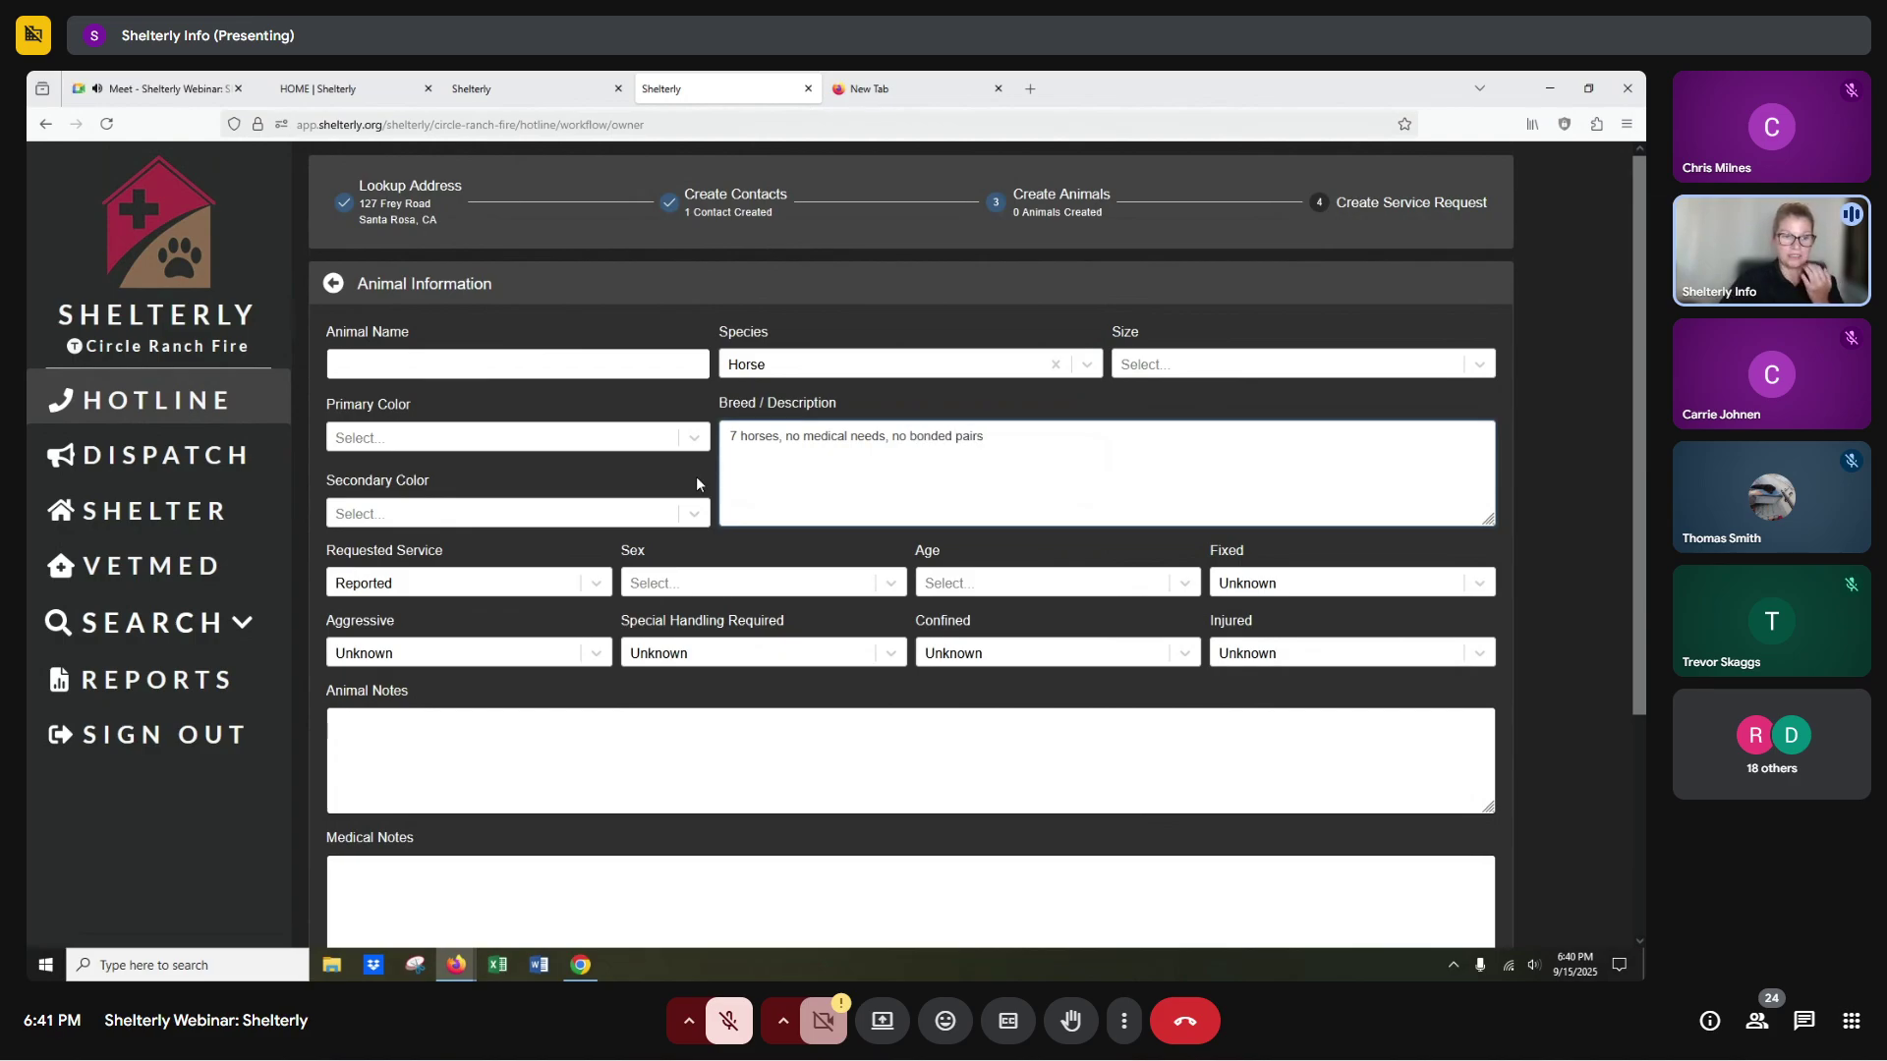
Mark the animals Reported (Evac Requested), set No. of Animals to 7, and continue.
left_click(381, 588)
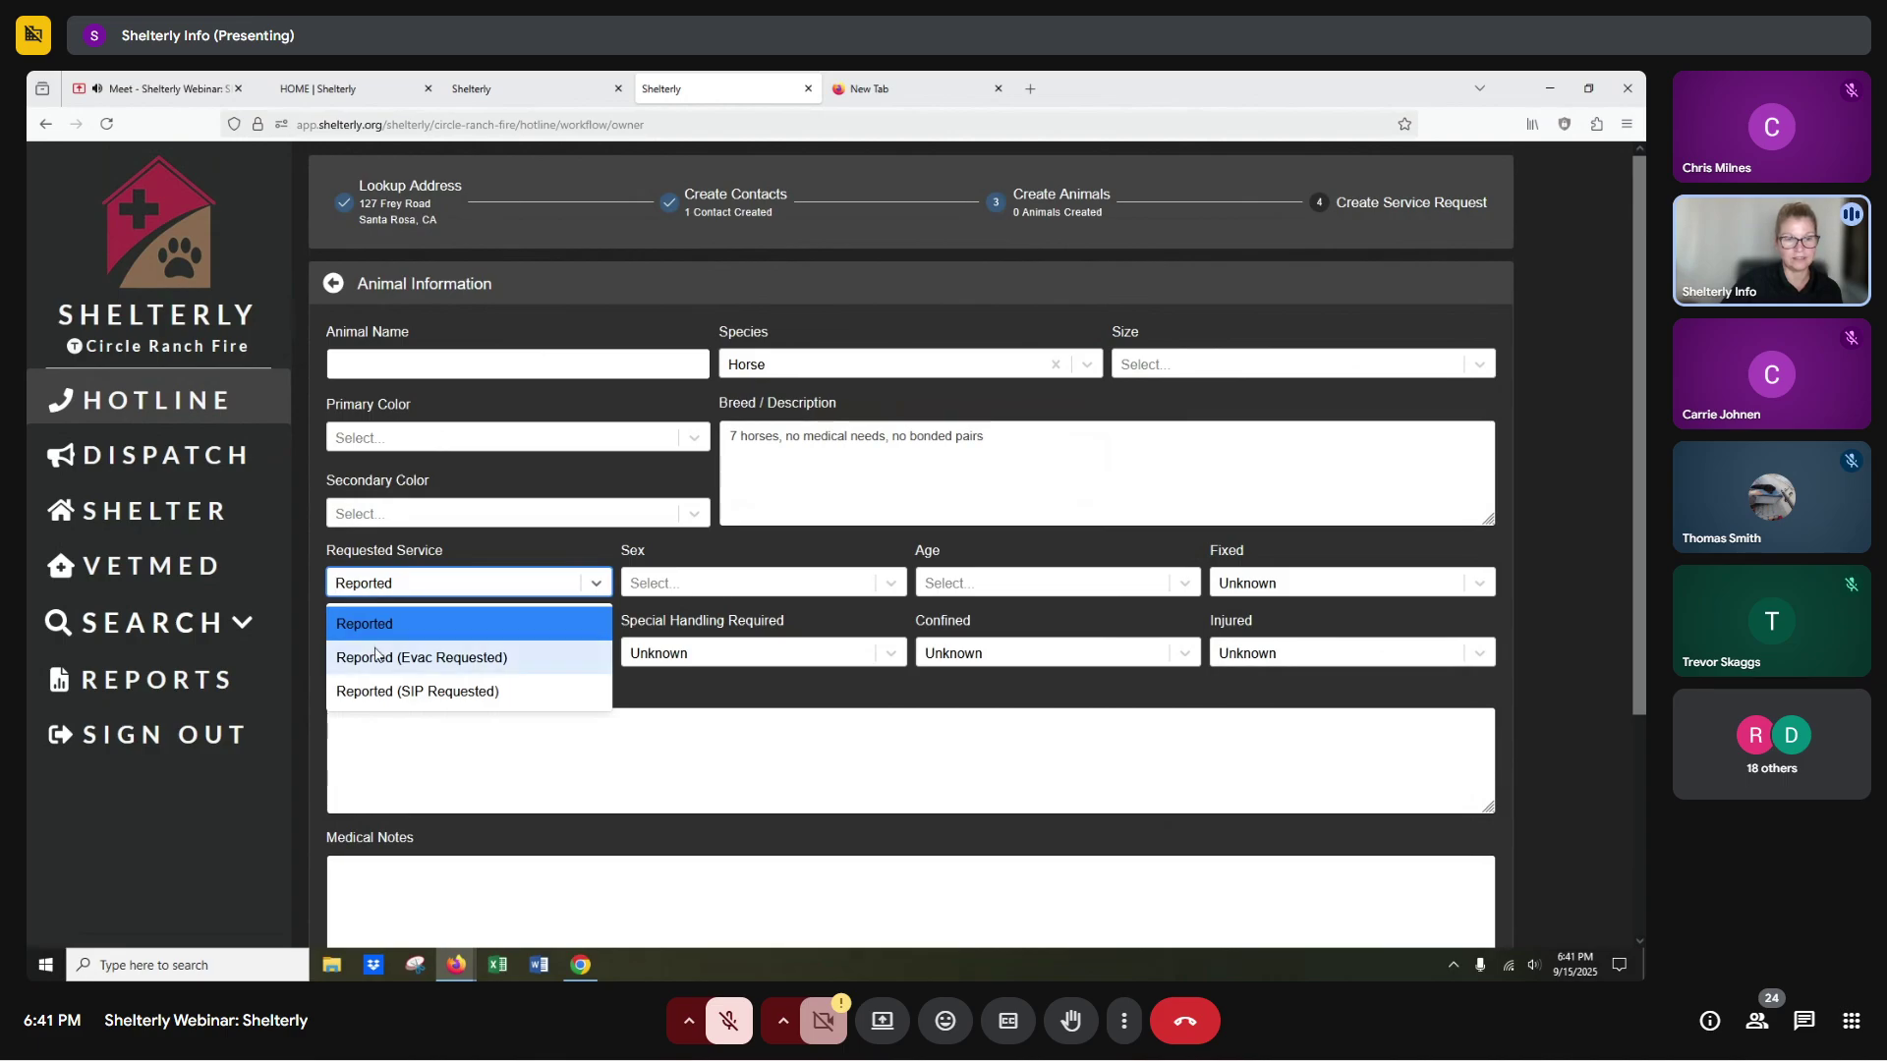
left_click(381, 657)
scroll(439, 661, "down", 3)
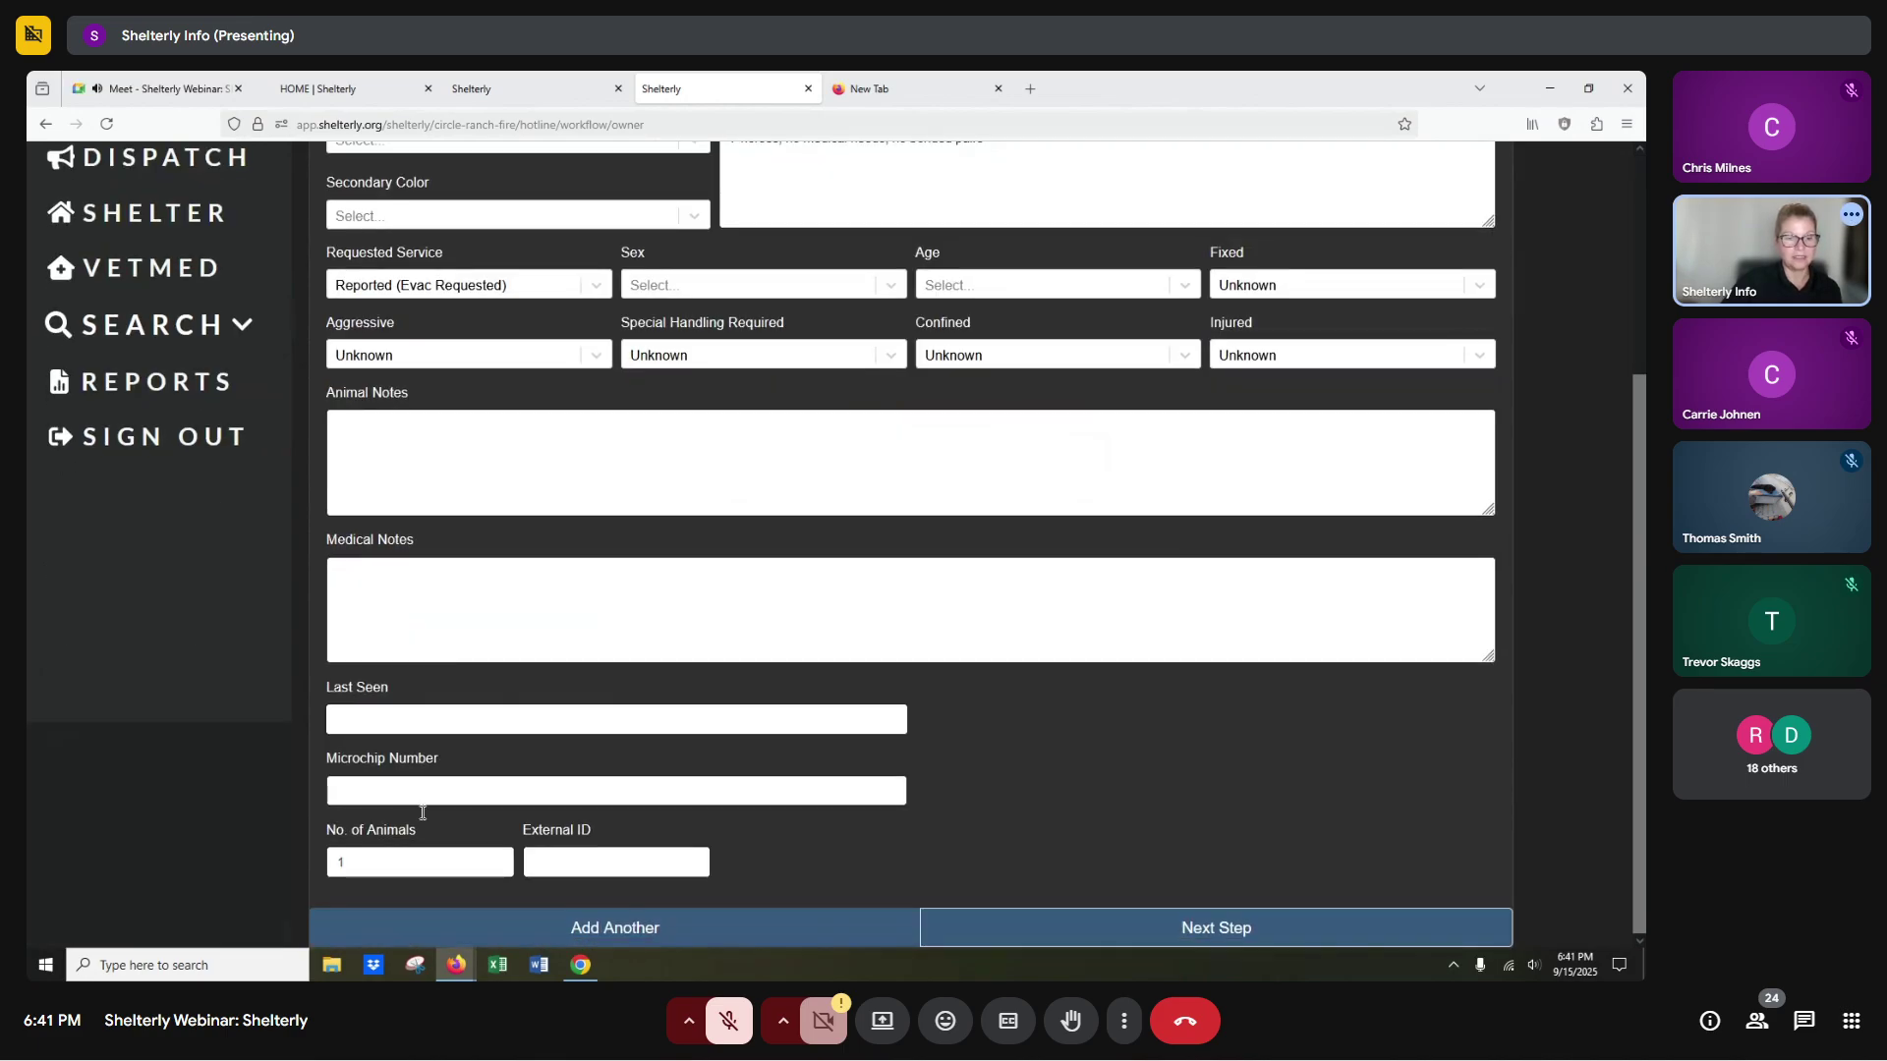
double_click(340, 862)
type("7")
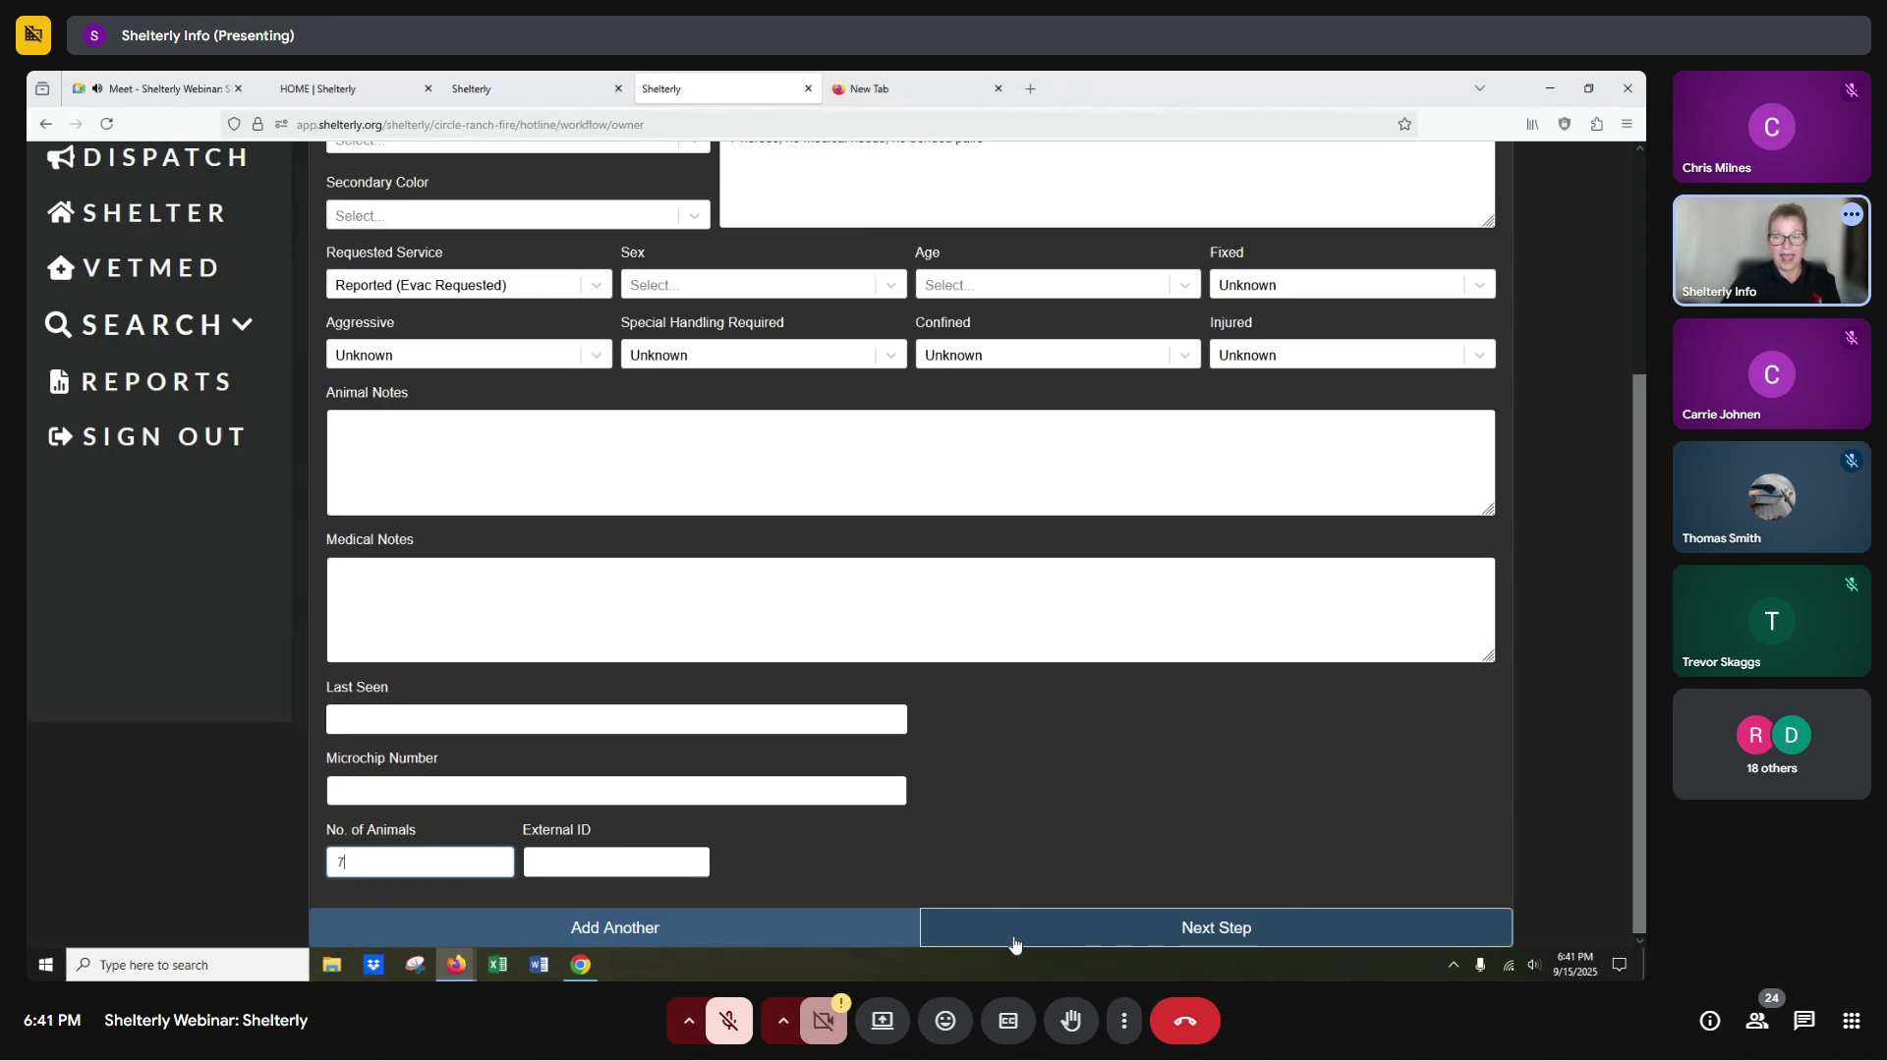
left_click(1007, 932)
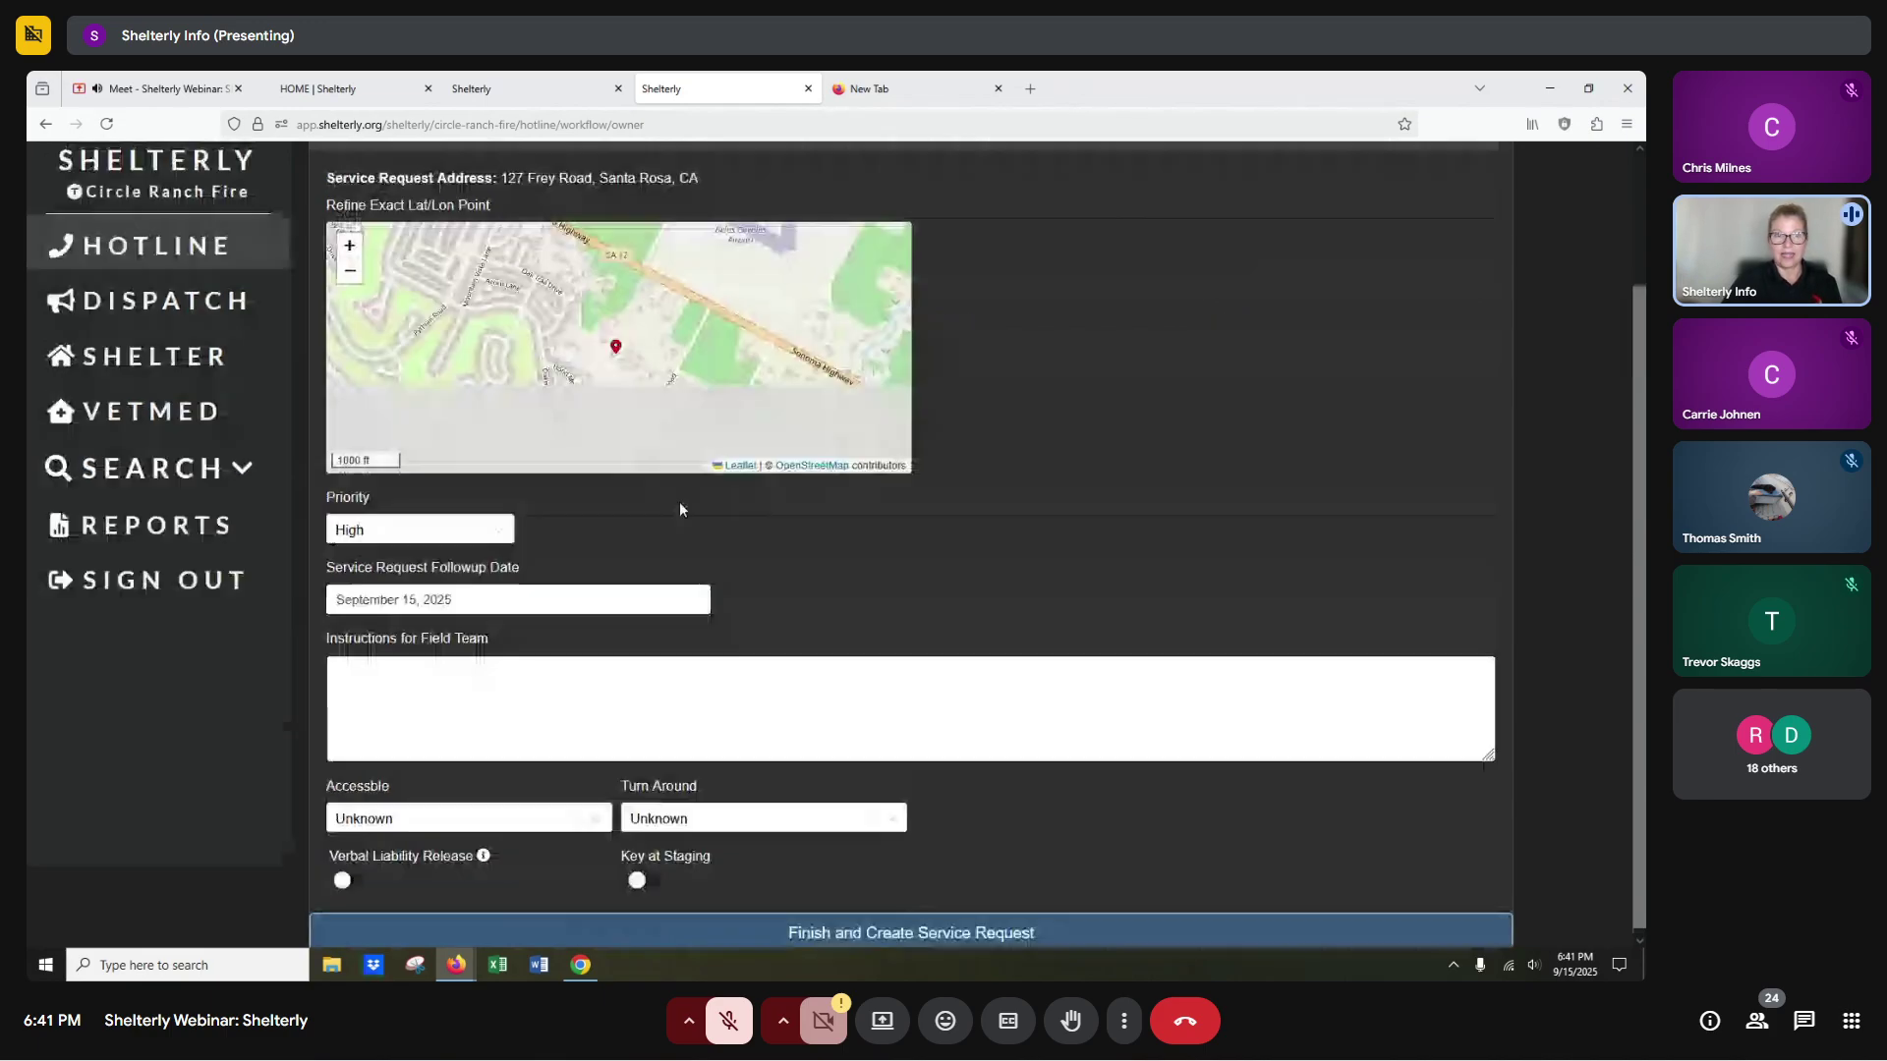
Set priority to Urgent and paste the field team instructions text into the instructions box.
left_click(446, 536)
left_click(394, 565)
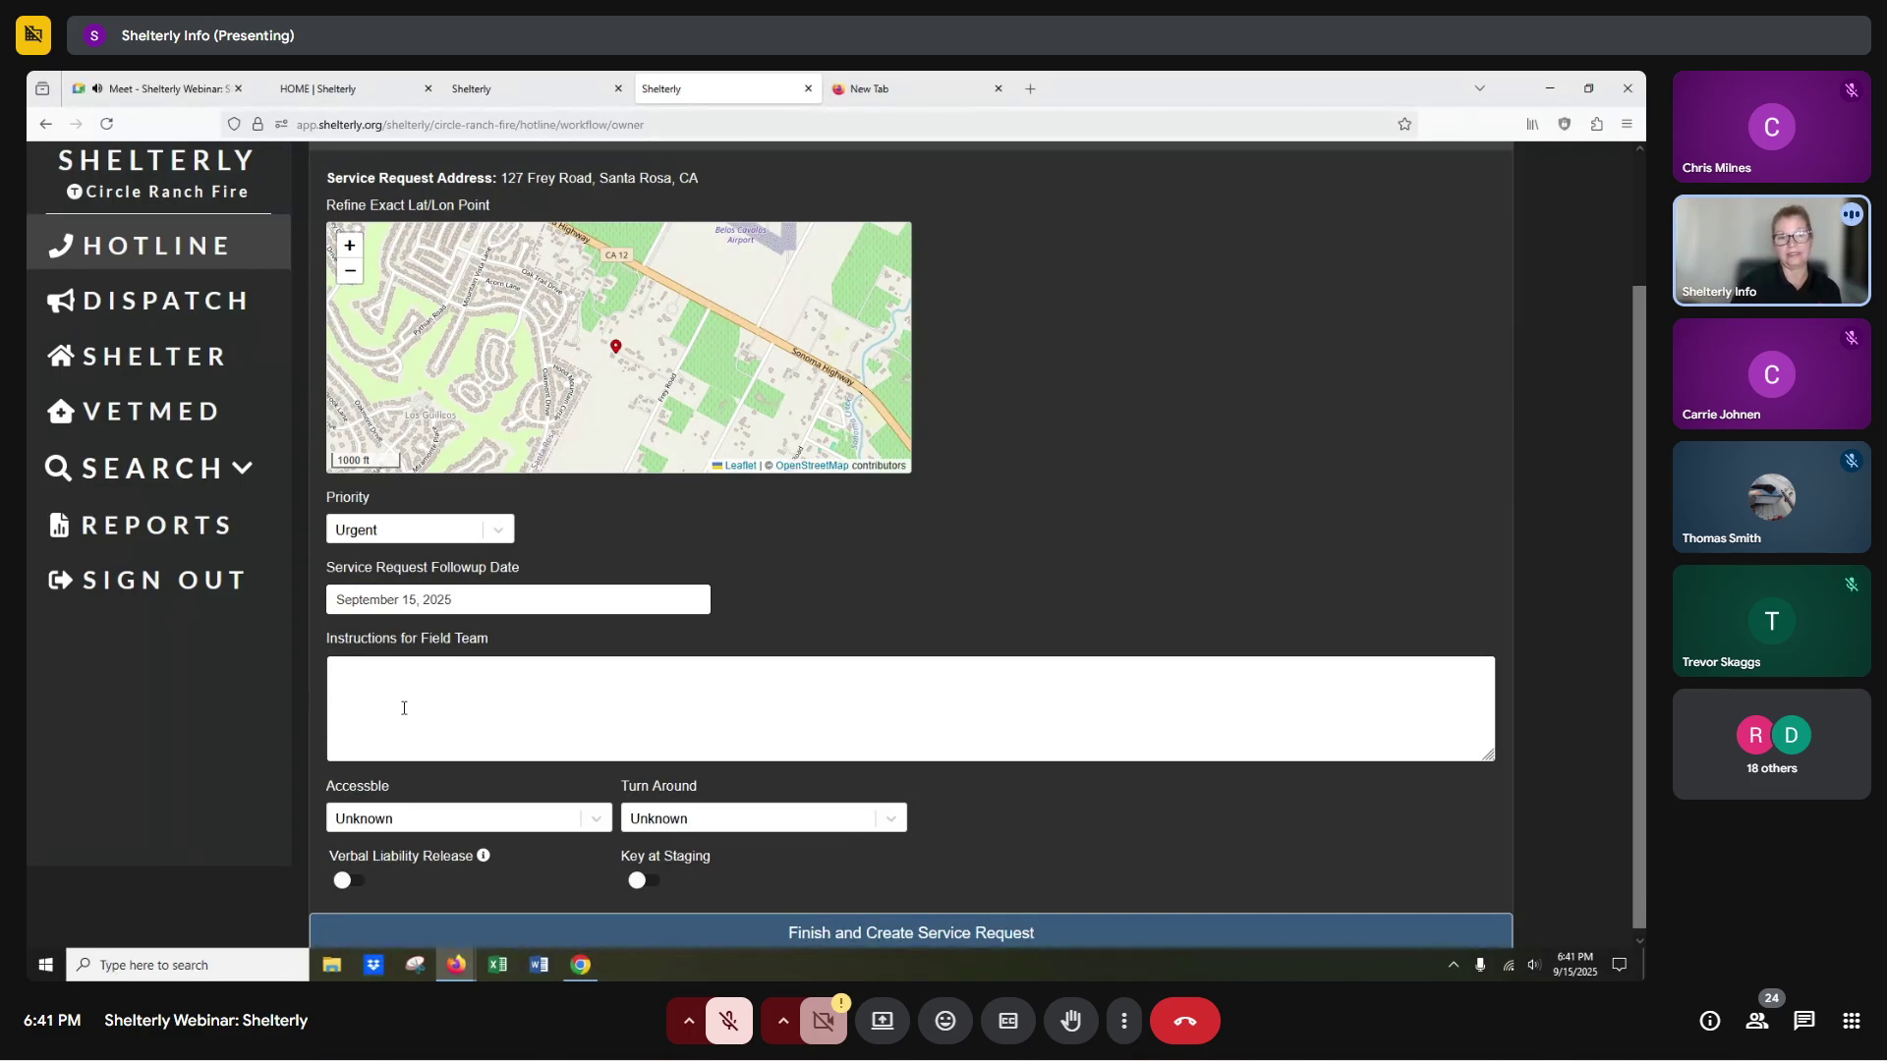
left_click_drag(490, 639, 323, 639)
key("ctrl+c")
left_click(421, 714)
key("ctrl+v")
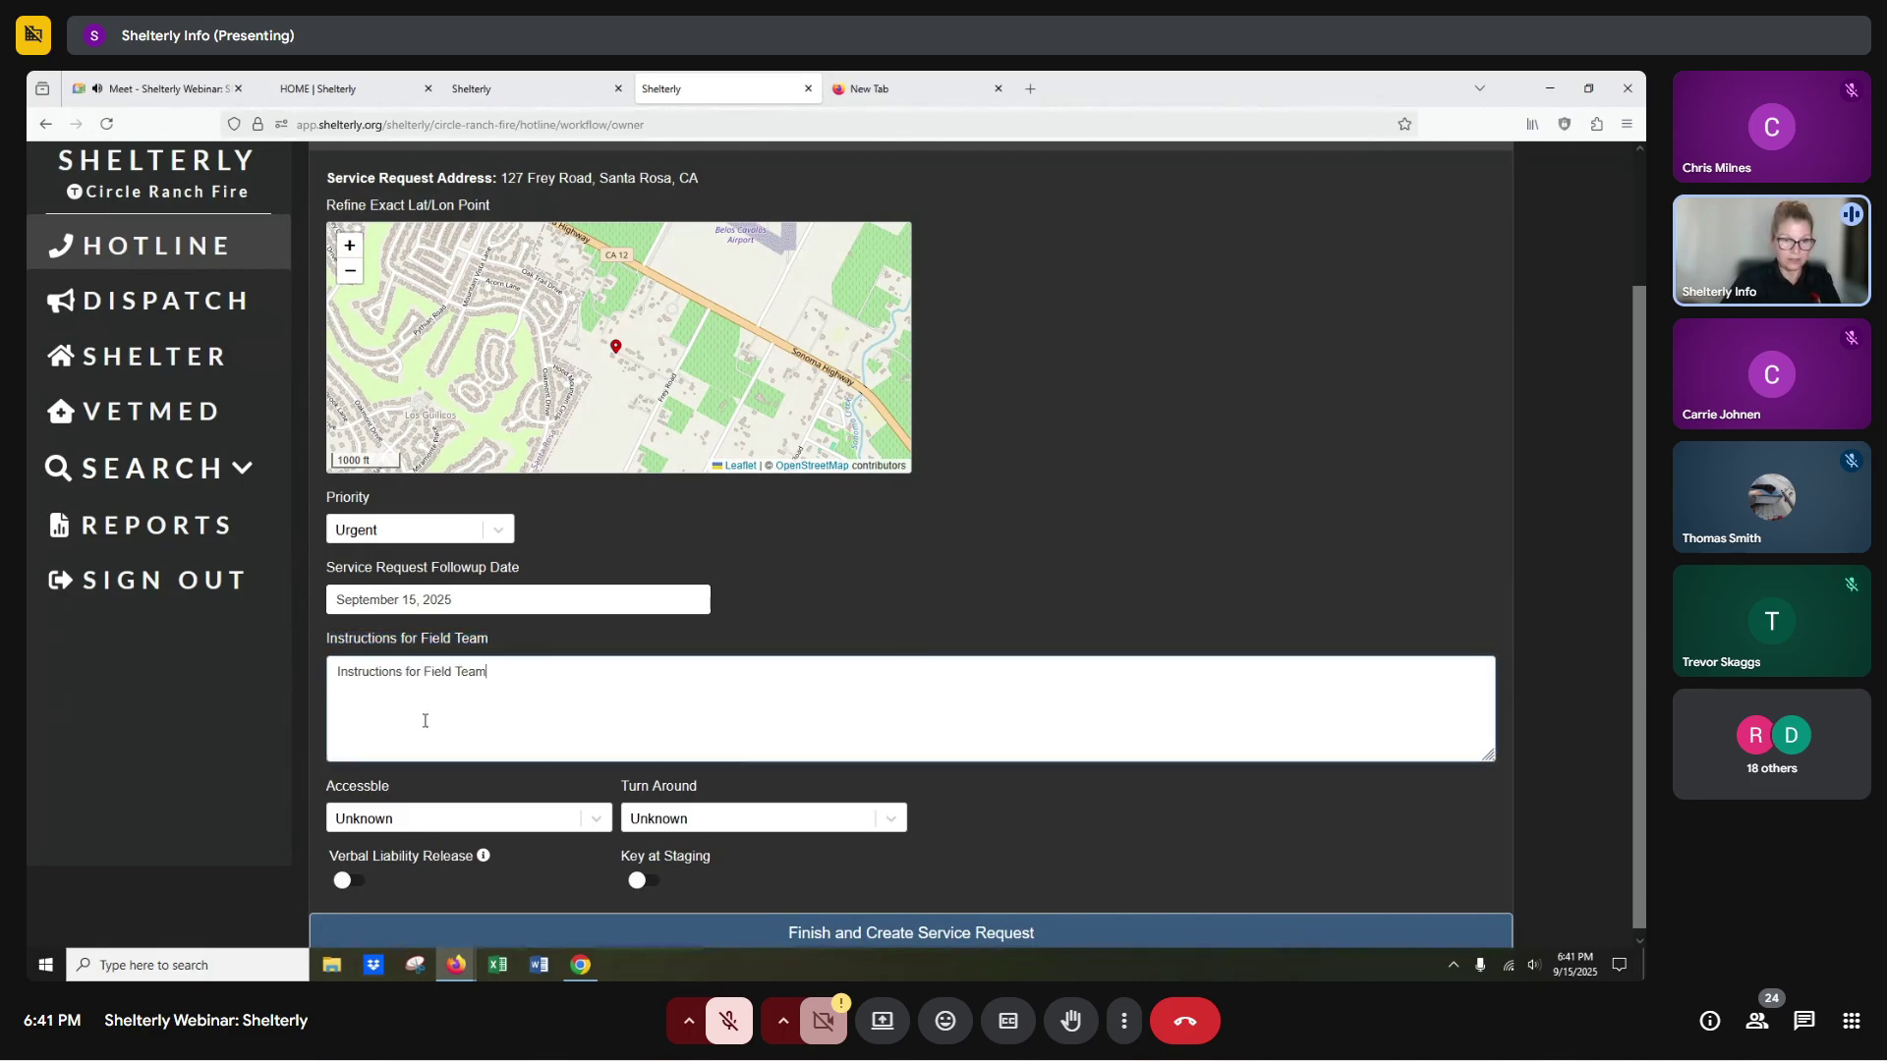
scroll(462, 835, "down", 1)
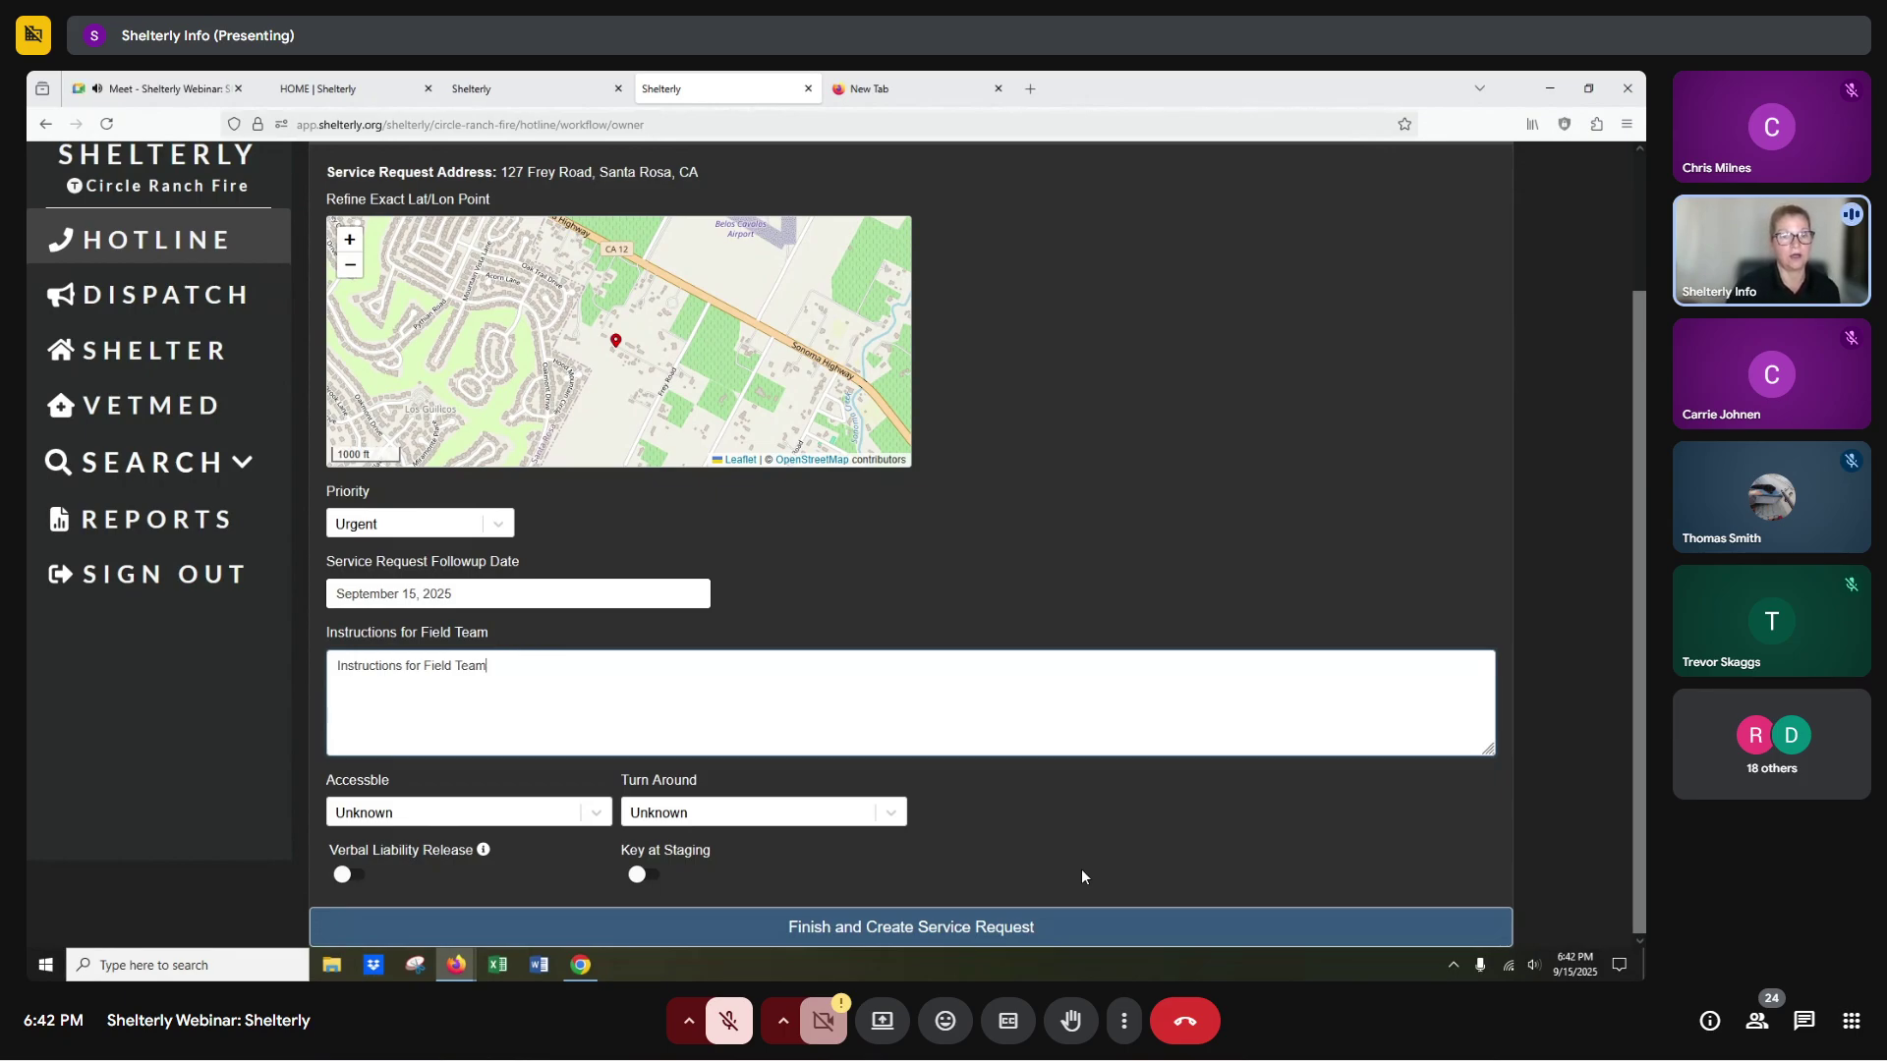
Set Accessible and Turn Around to Yes, note verbal liability release, and create SR#9.
left_click(597, 816)
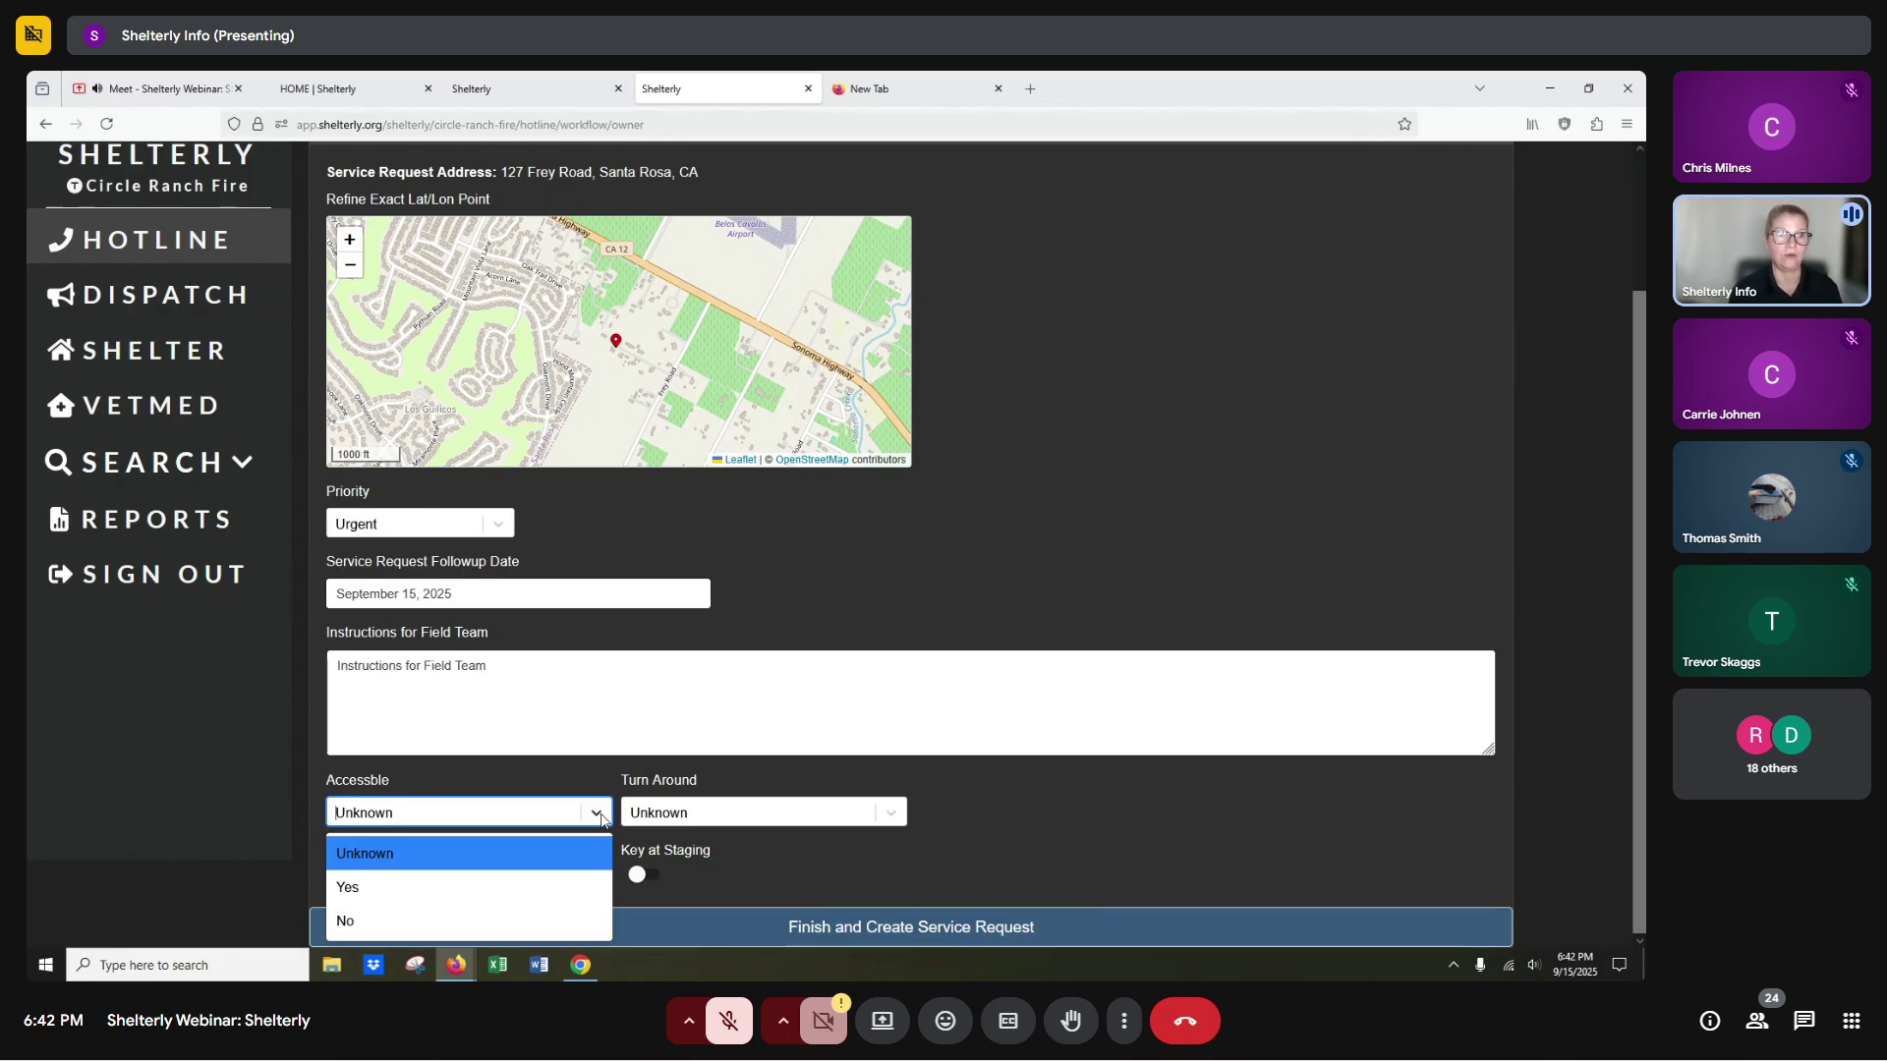
left_click(349, 889)
left_click(691, 818)
left_click(644, 889)
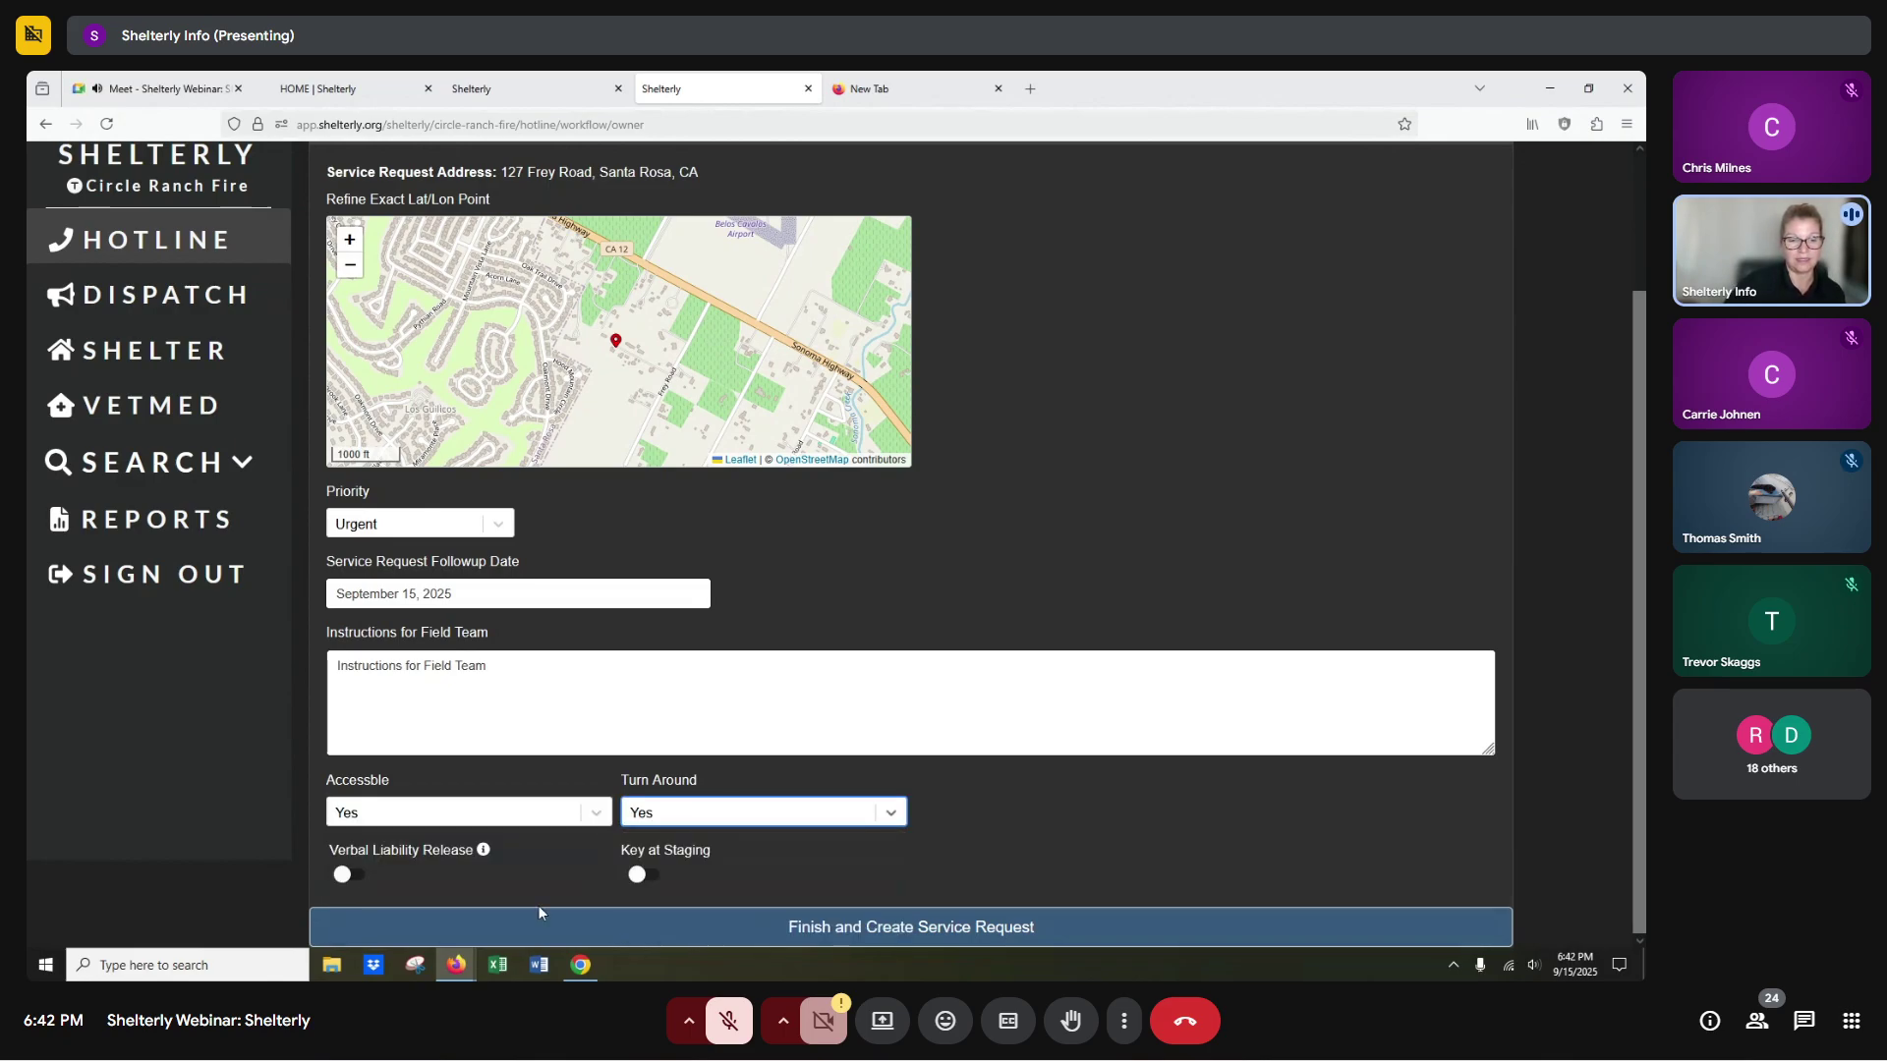
left_click(360, 879)
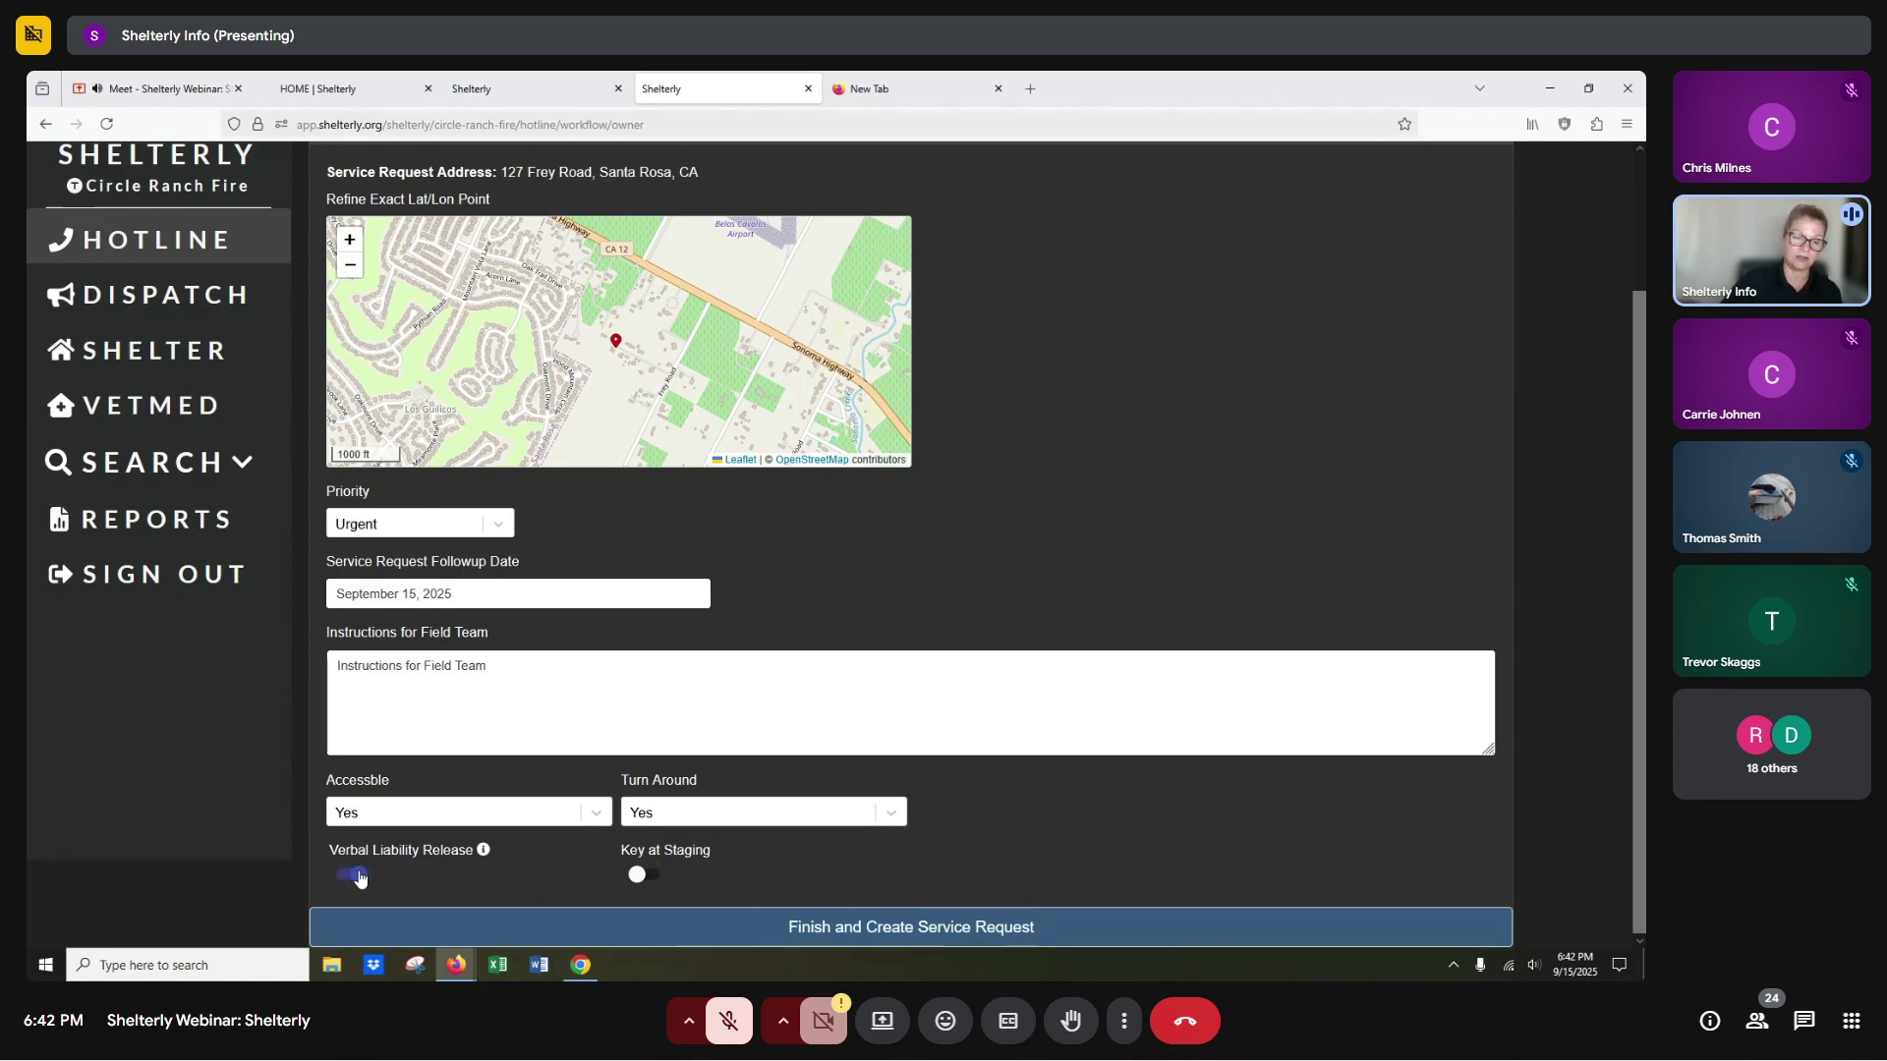
left_click(942, 927)
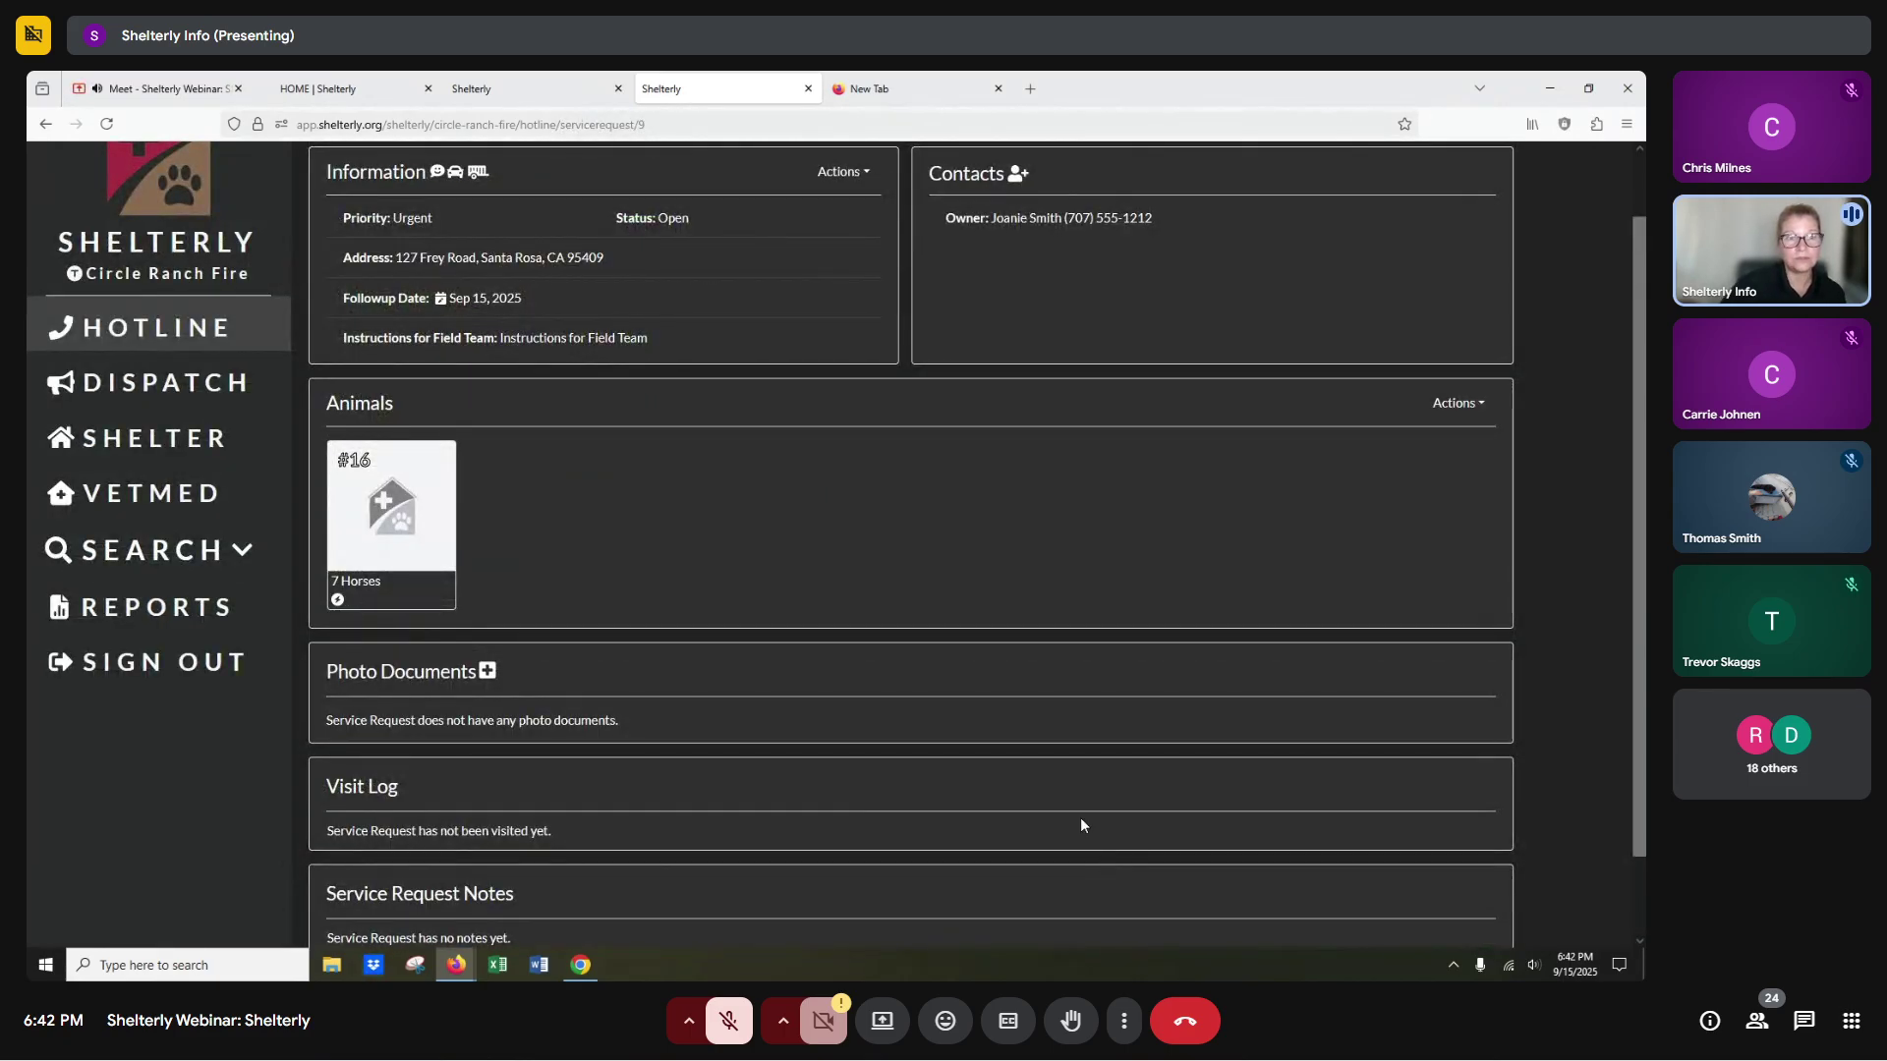
Review SR#9's animal card, then go to the Dispatch page.
scroll(1077, 812, "up", 2)
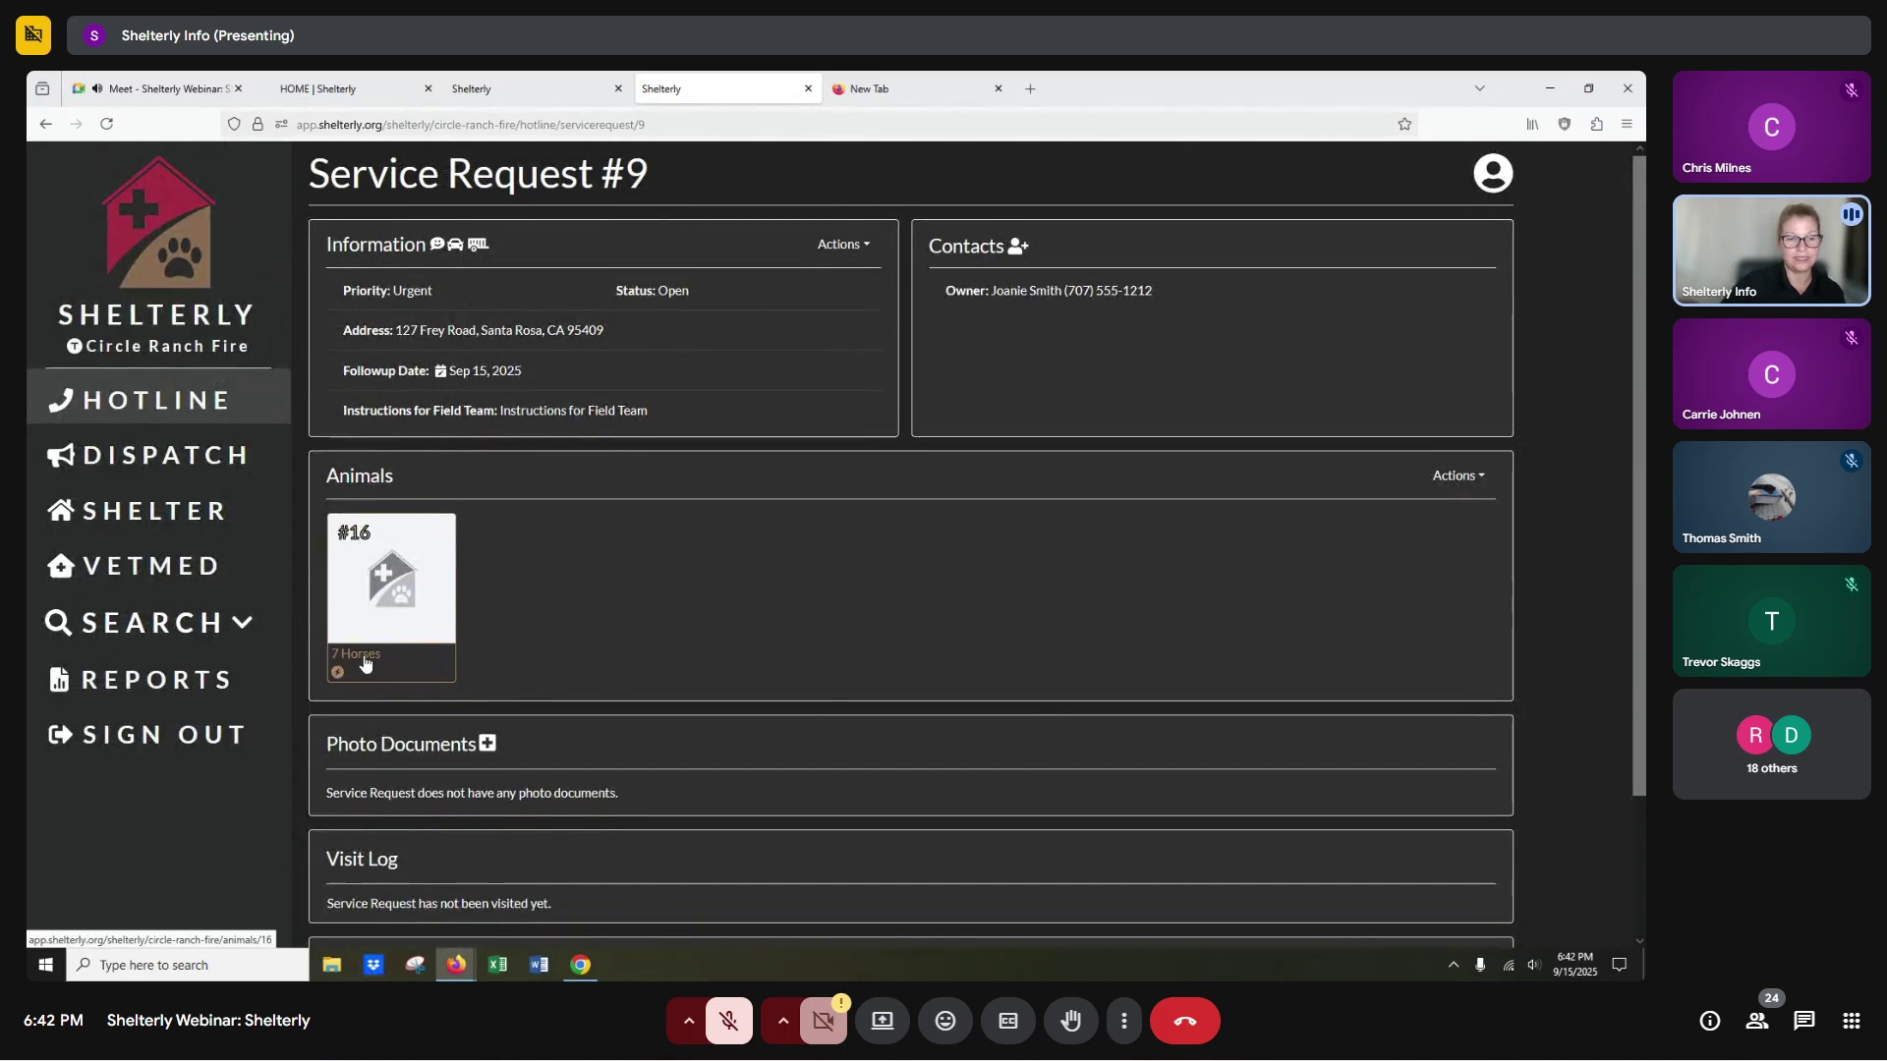
mouse_move(339, 676)
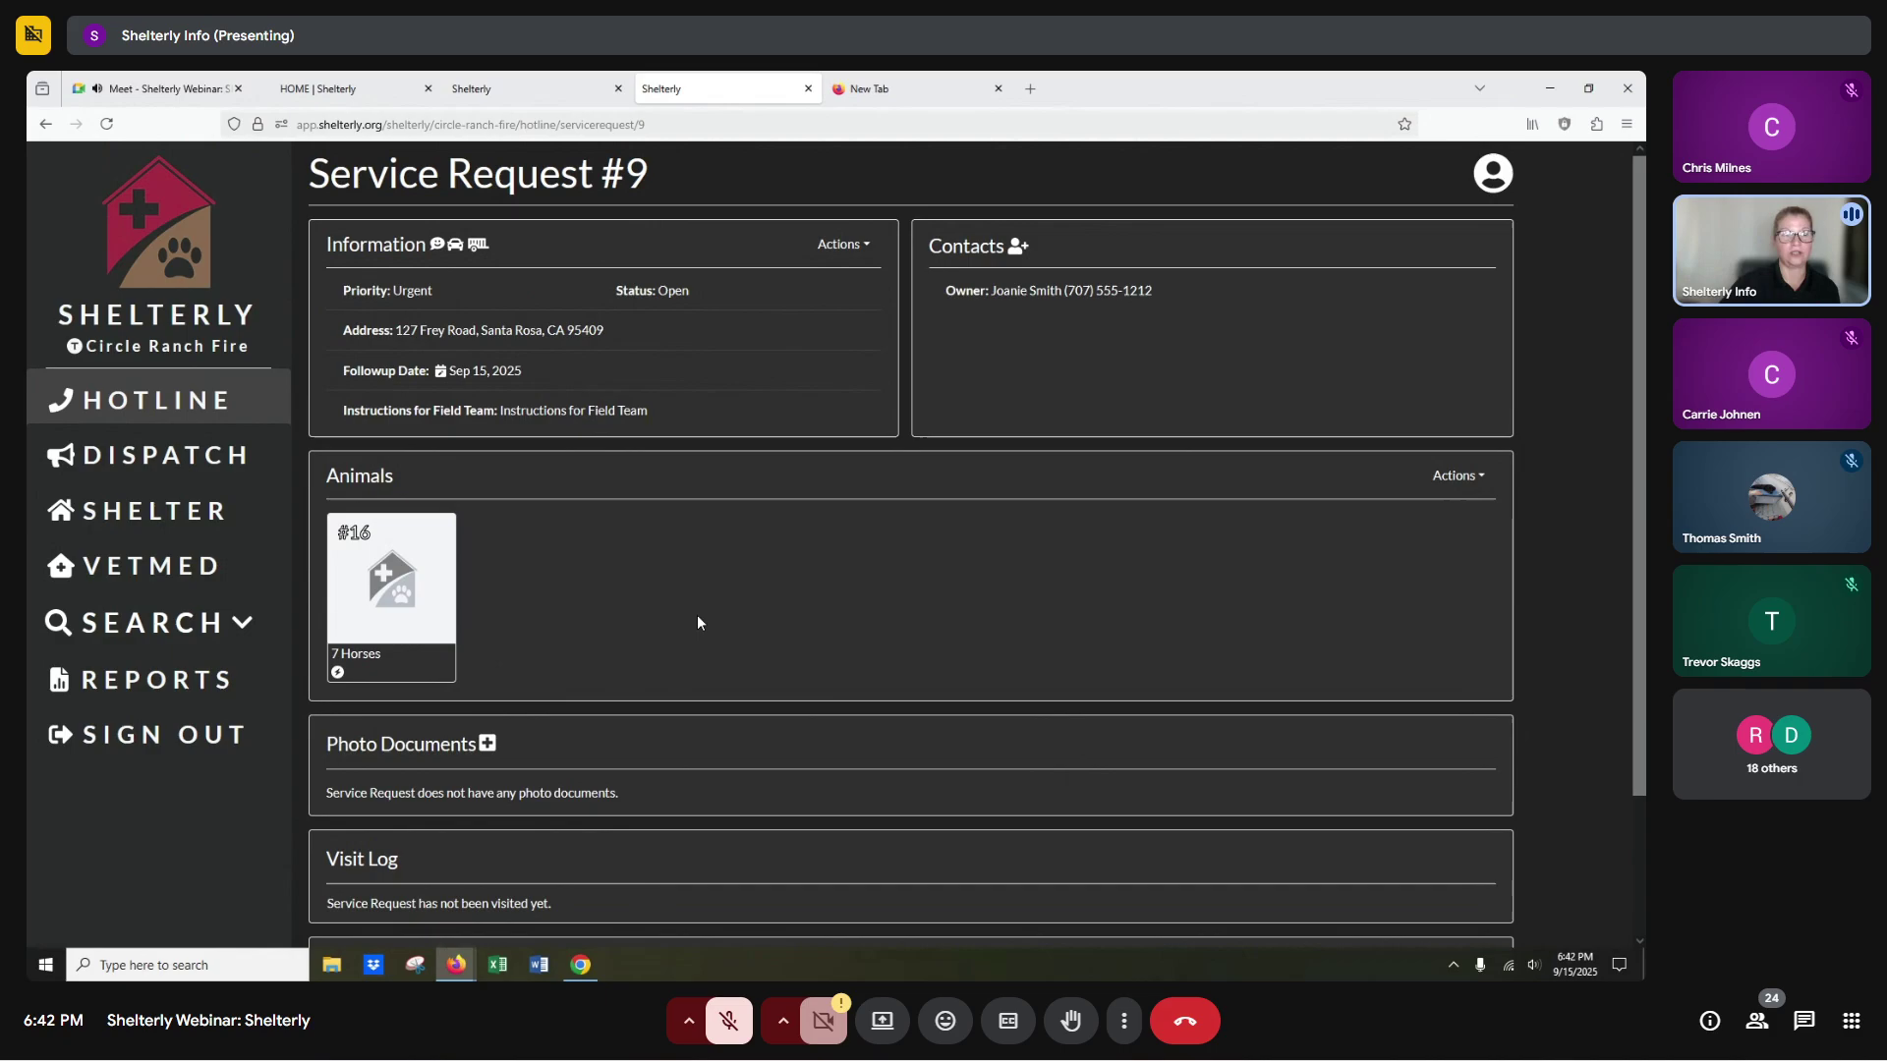
left_click(219, 458)
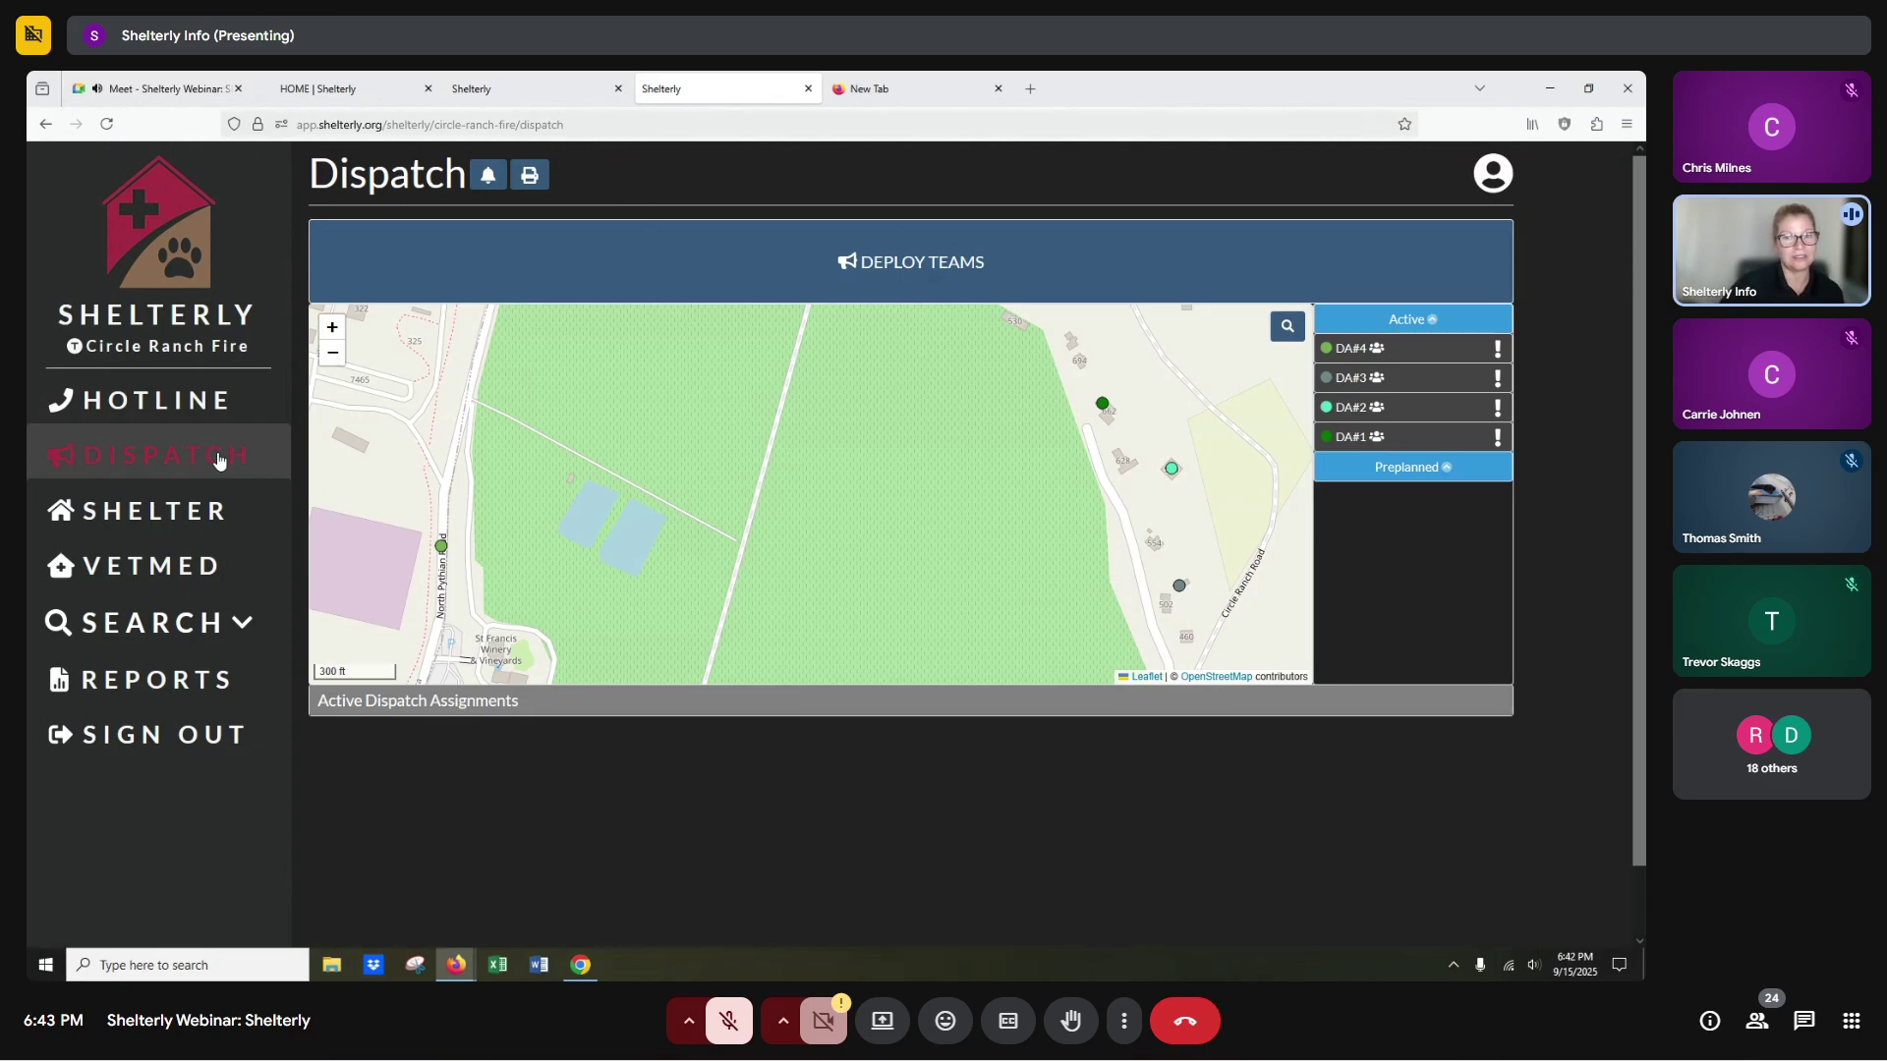
Deploy a two-member team to the 7 Horses request SR#9, creating DA#6.
left_click(851, 281)
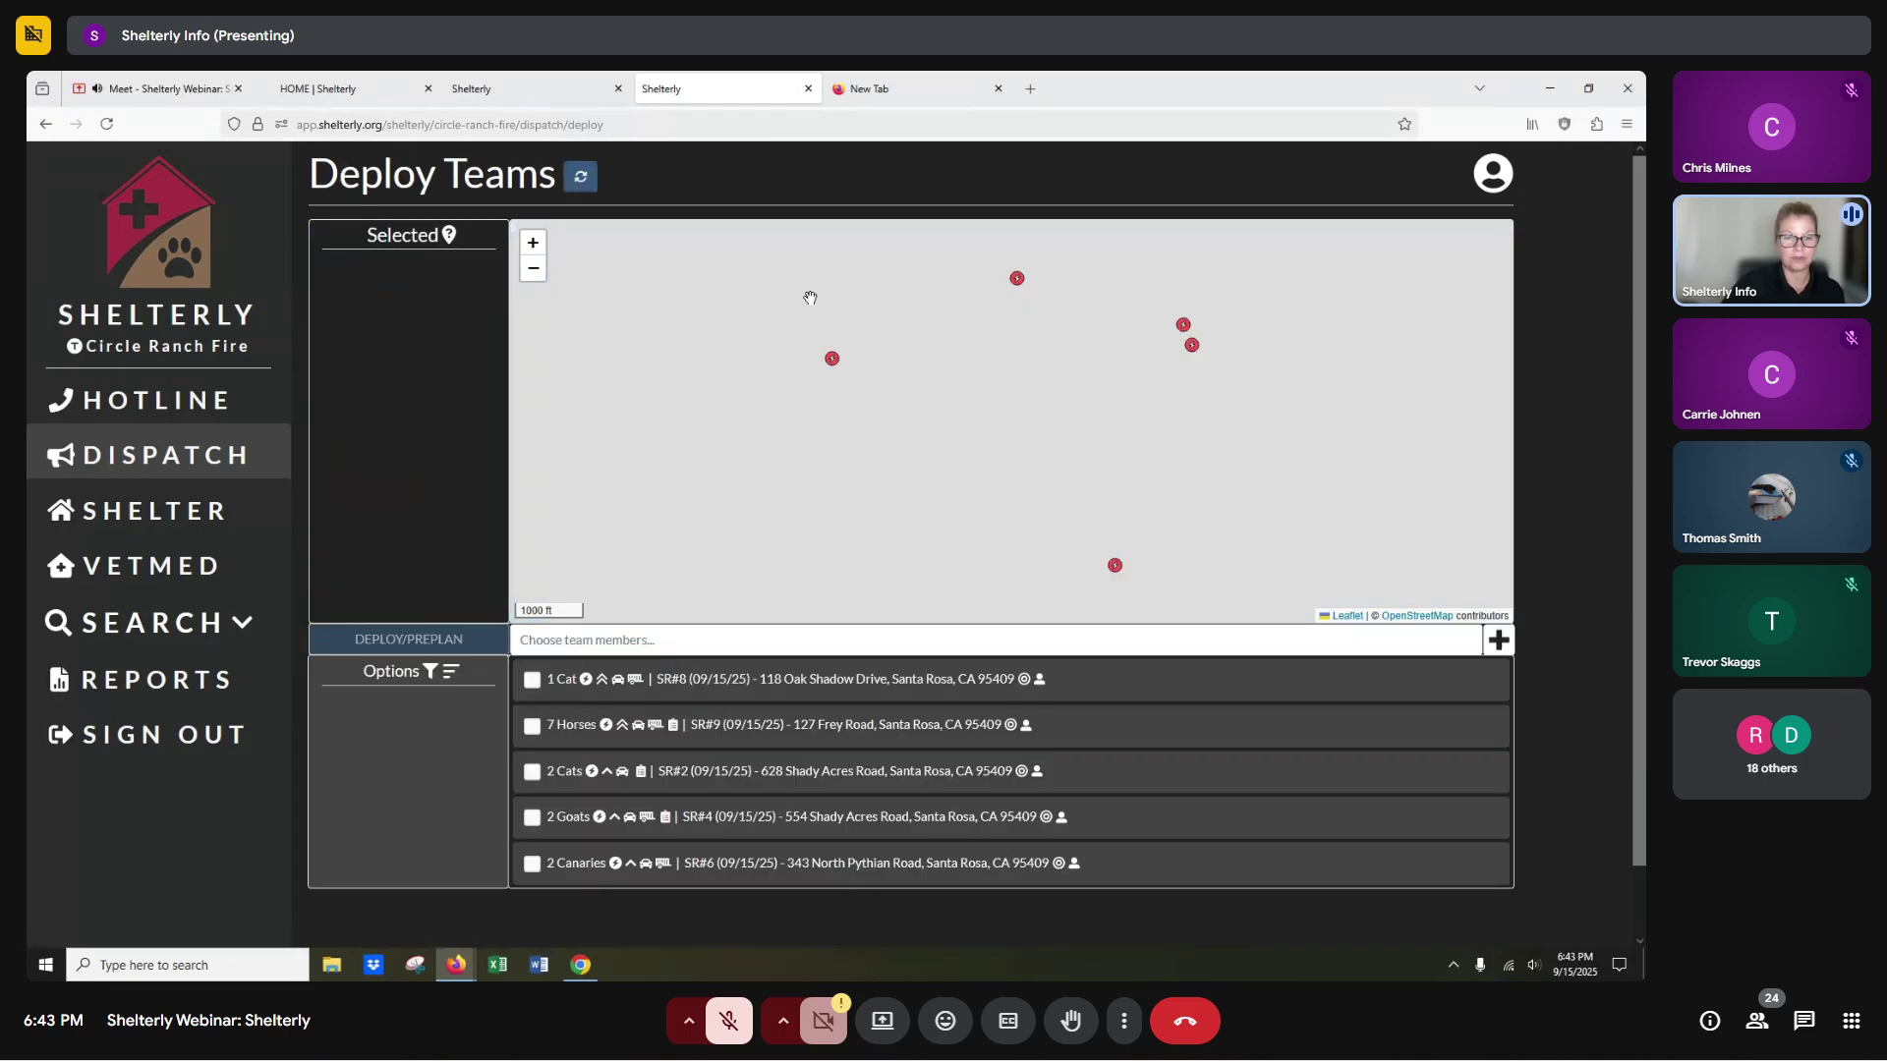
scroll(565, 786, "down", 2)
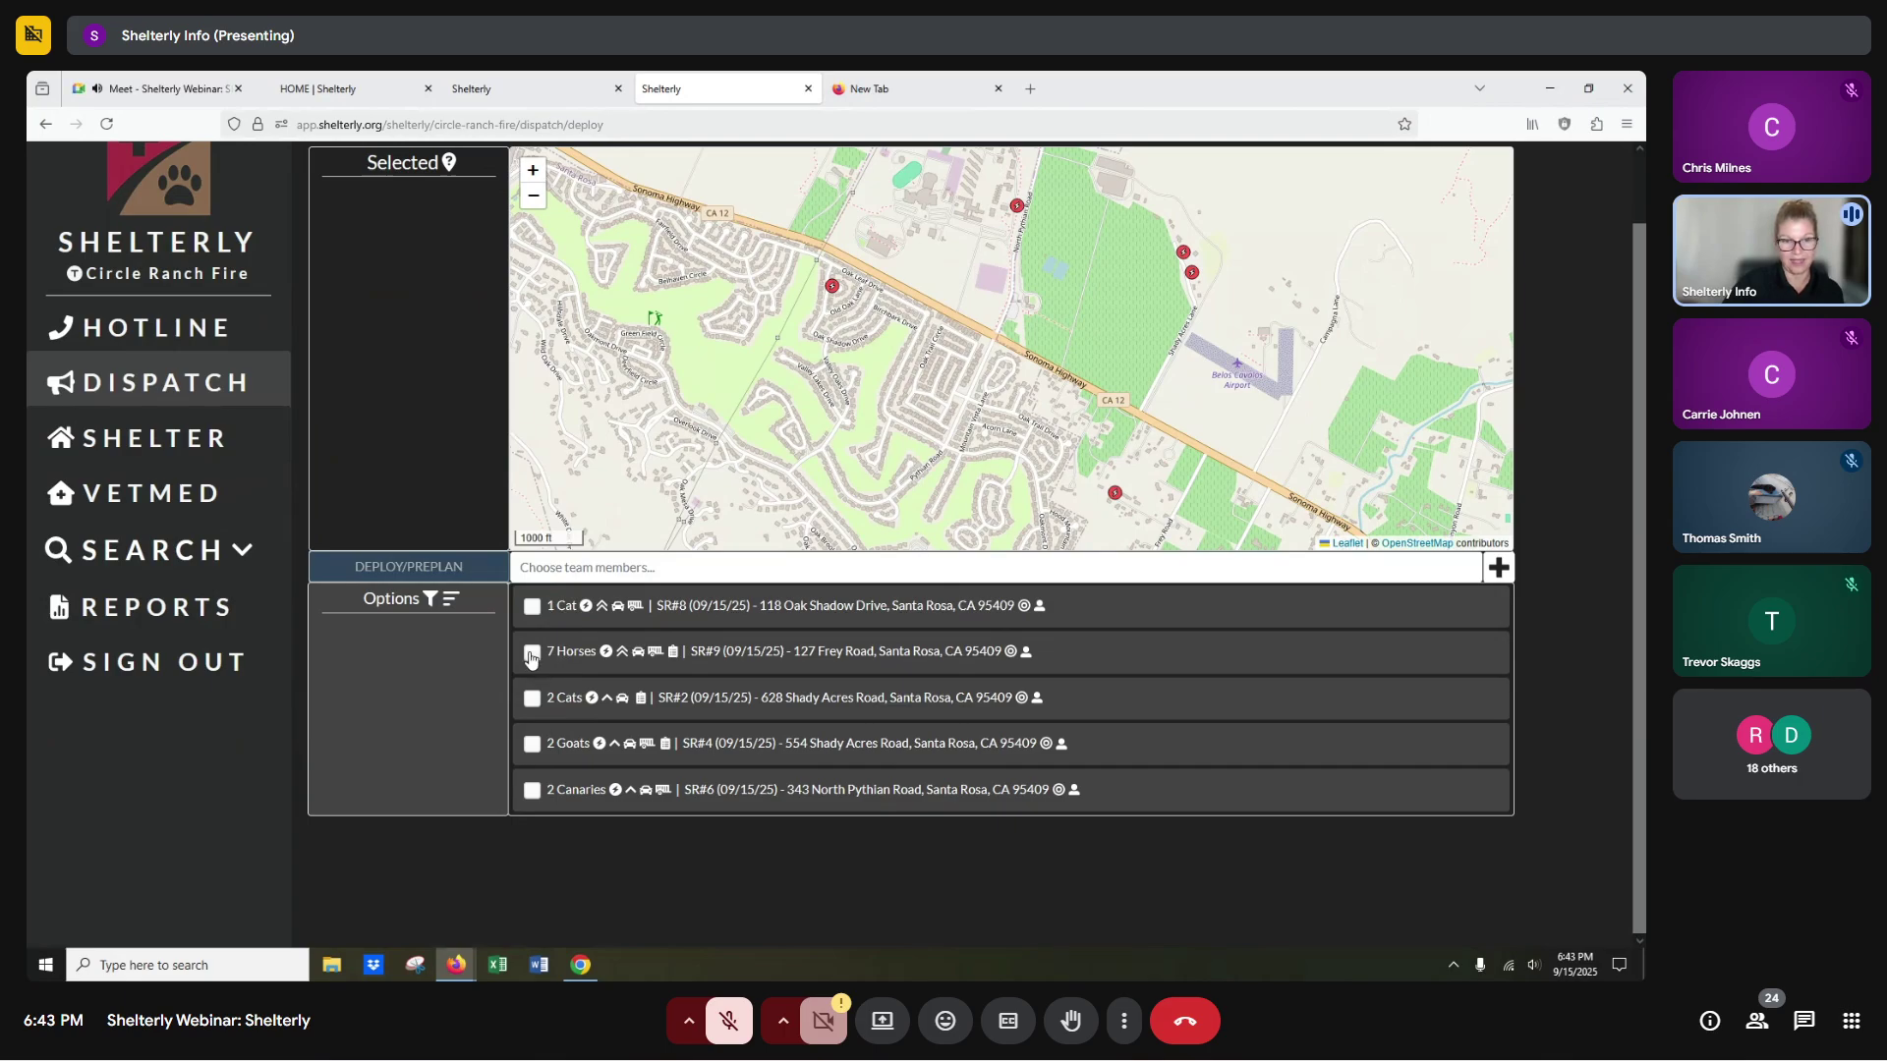
left_click(530, 655)
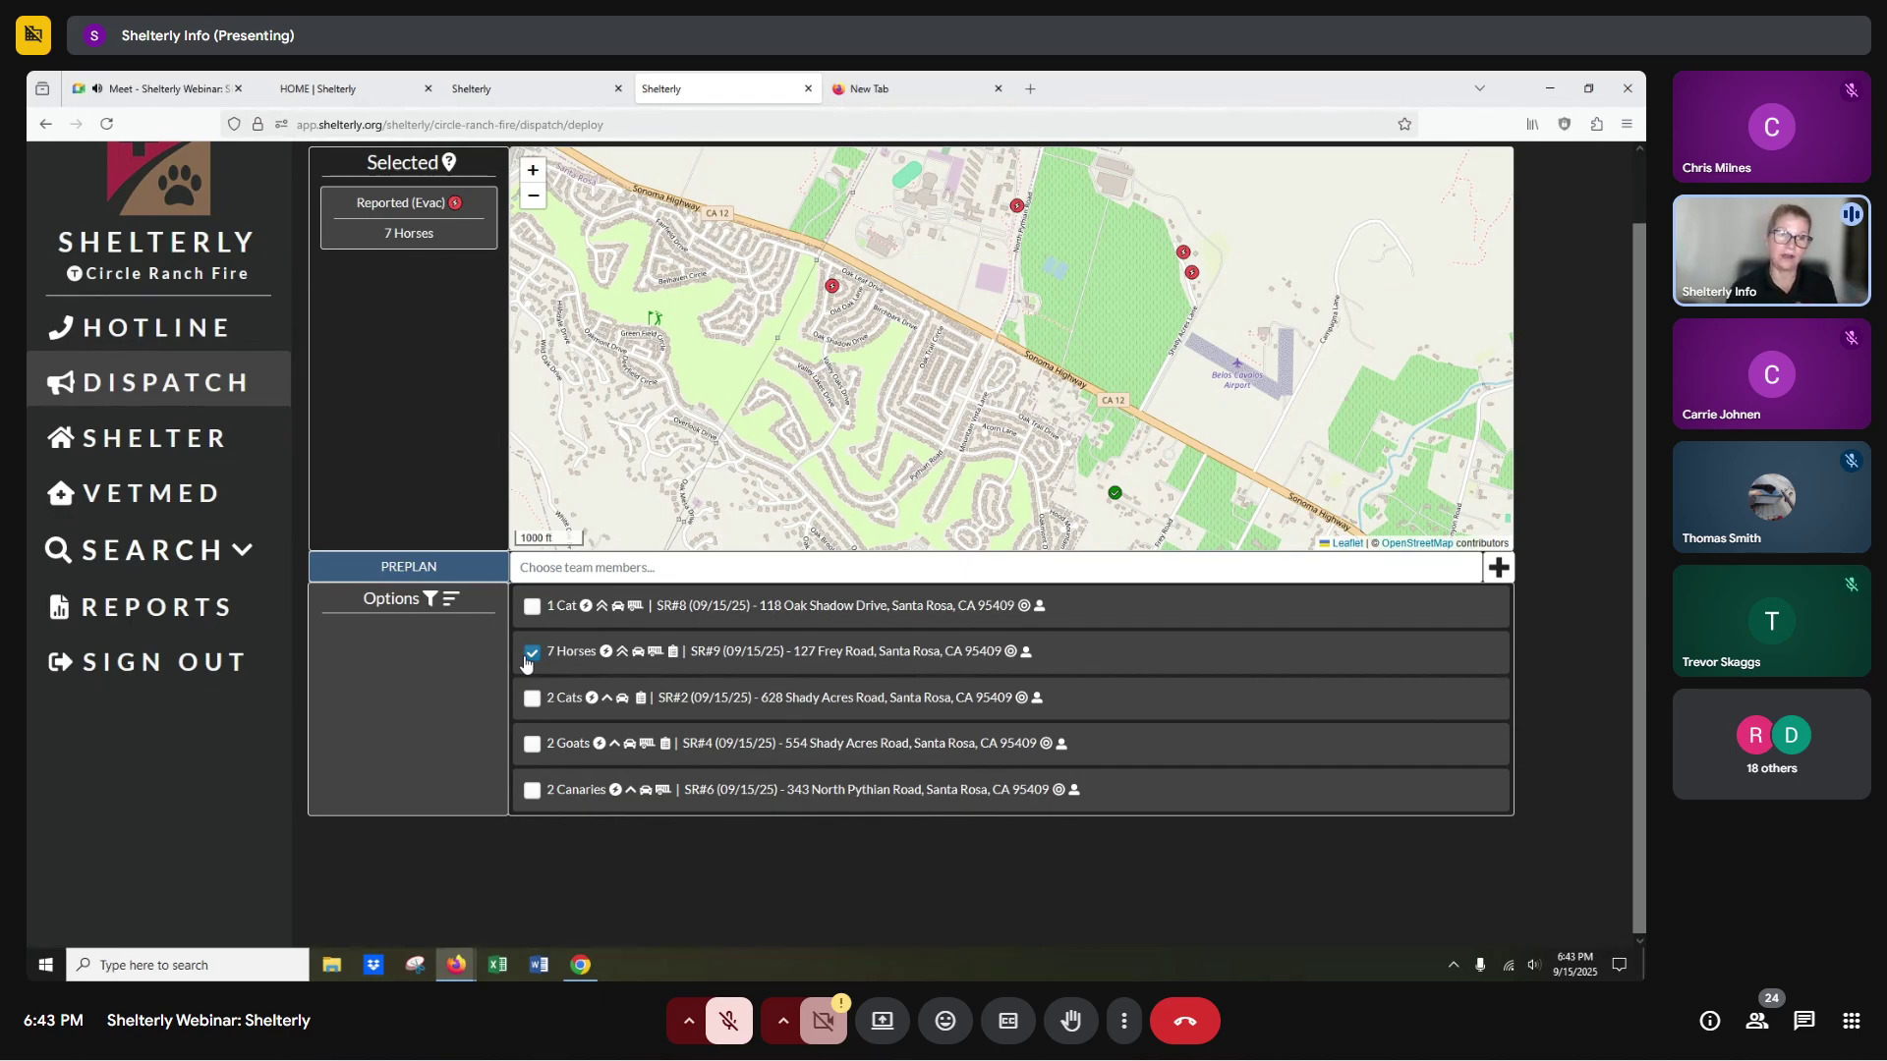
scroll(629, 570, "up", 1)
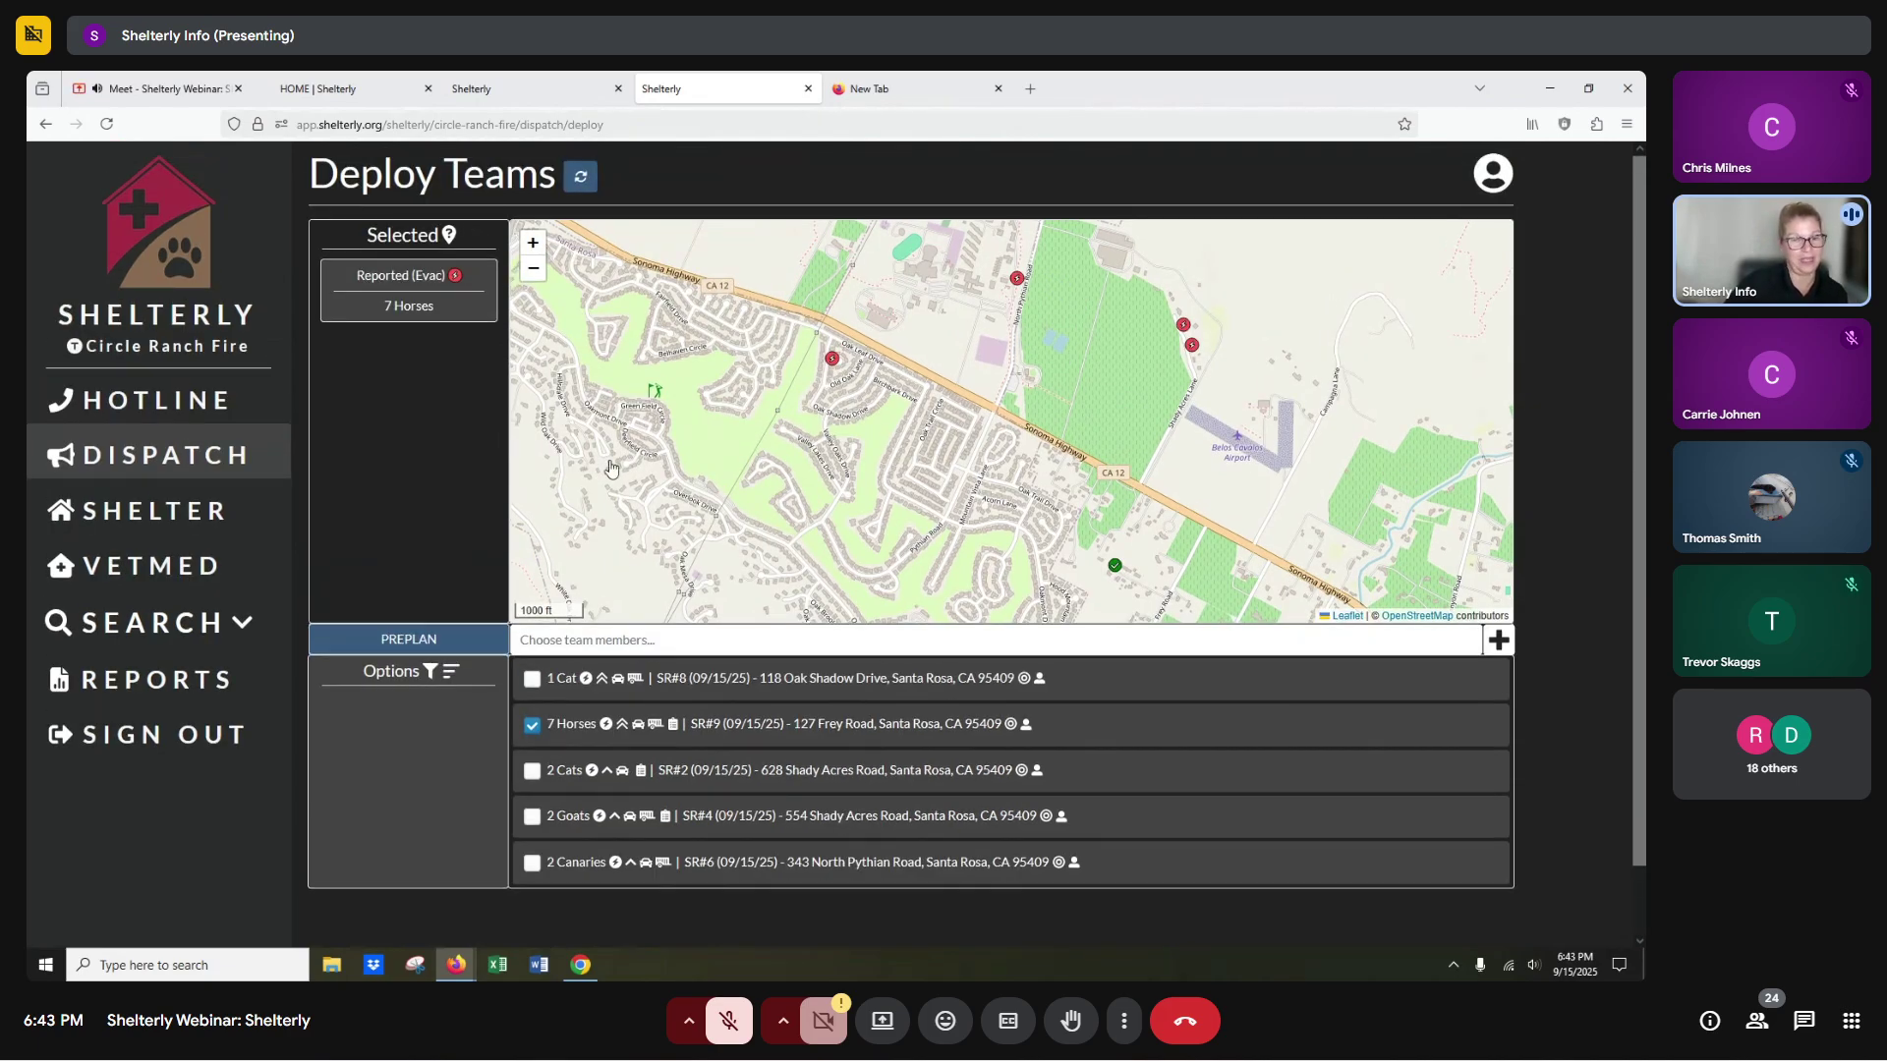
left_click(586, 639)
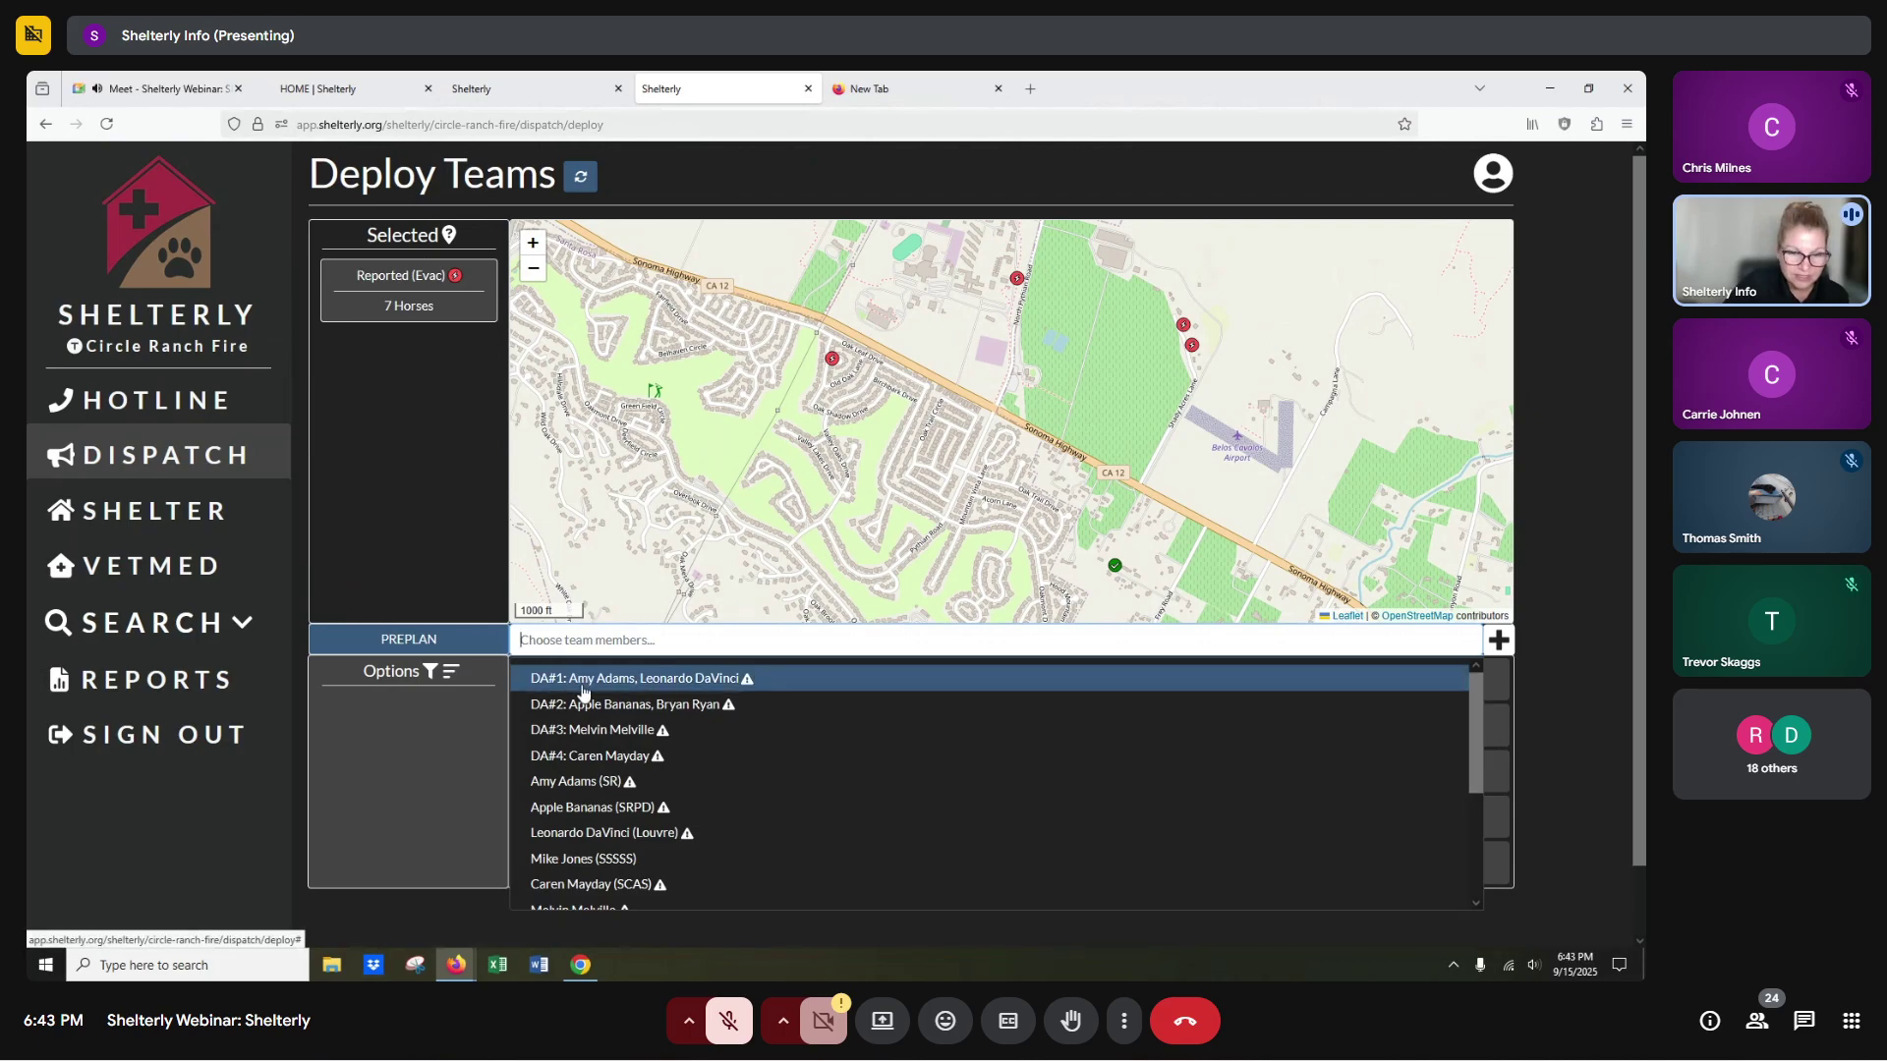
scroll(588, 728, "down", 2)
left_click(585, 767)
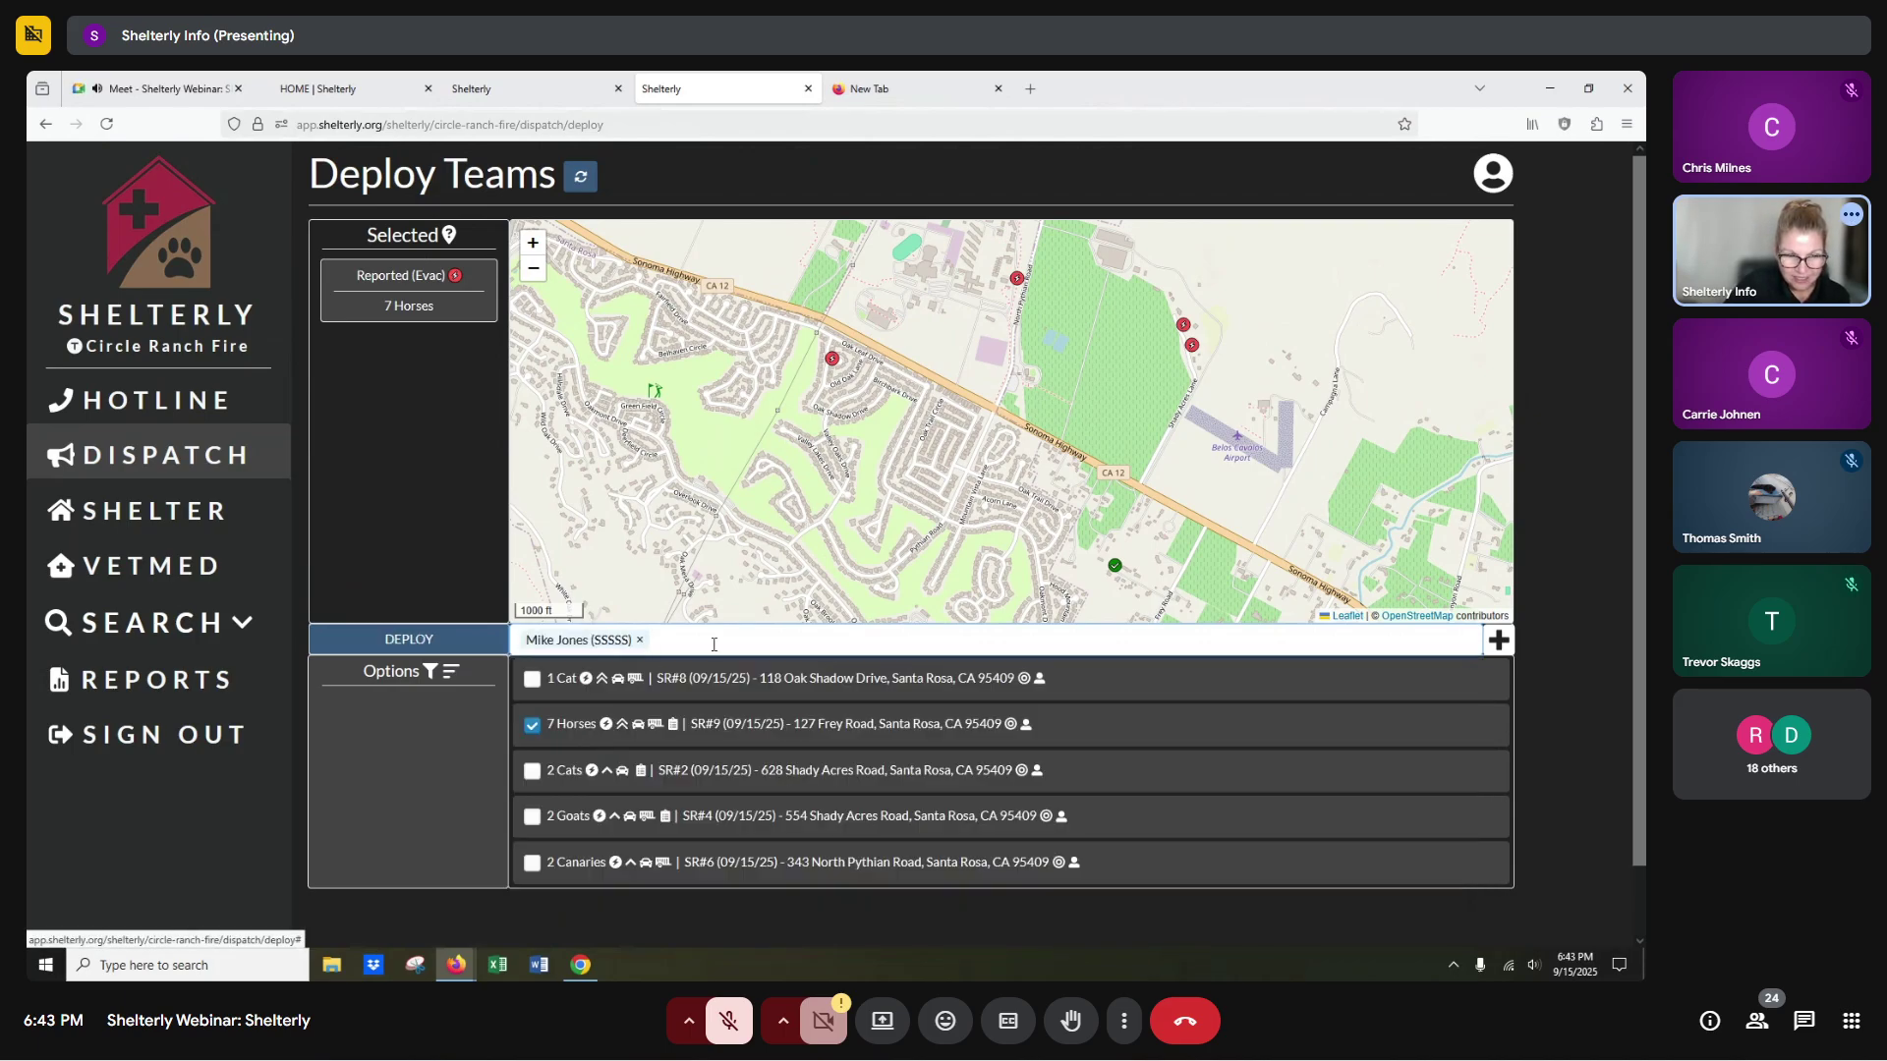
left_click(714, 645)
left_click(602, 755)
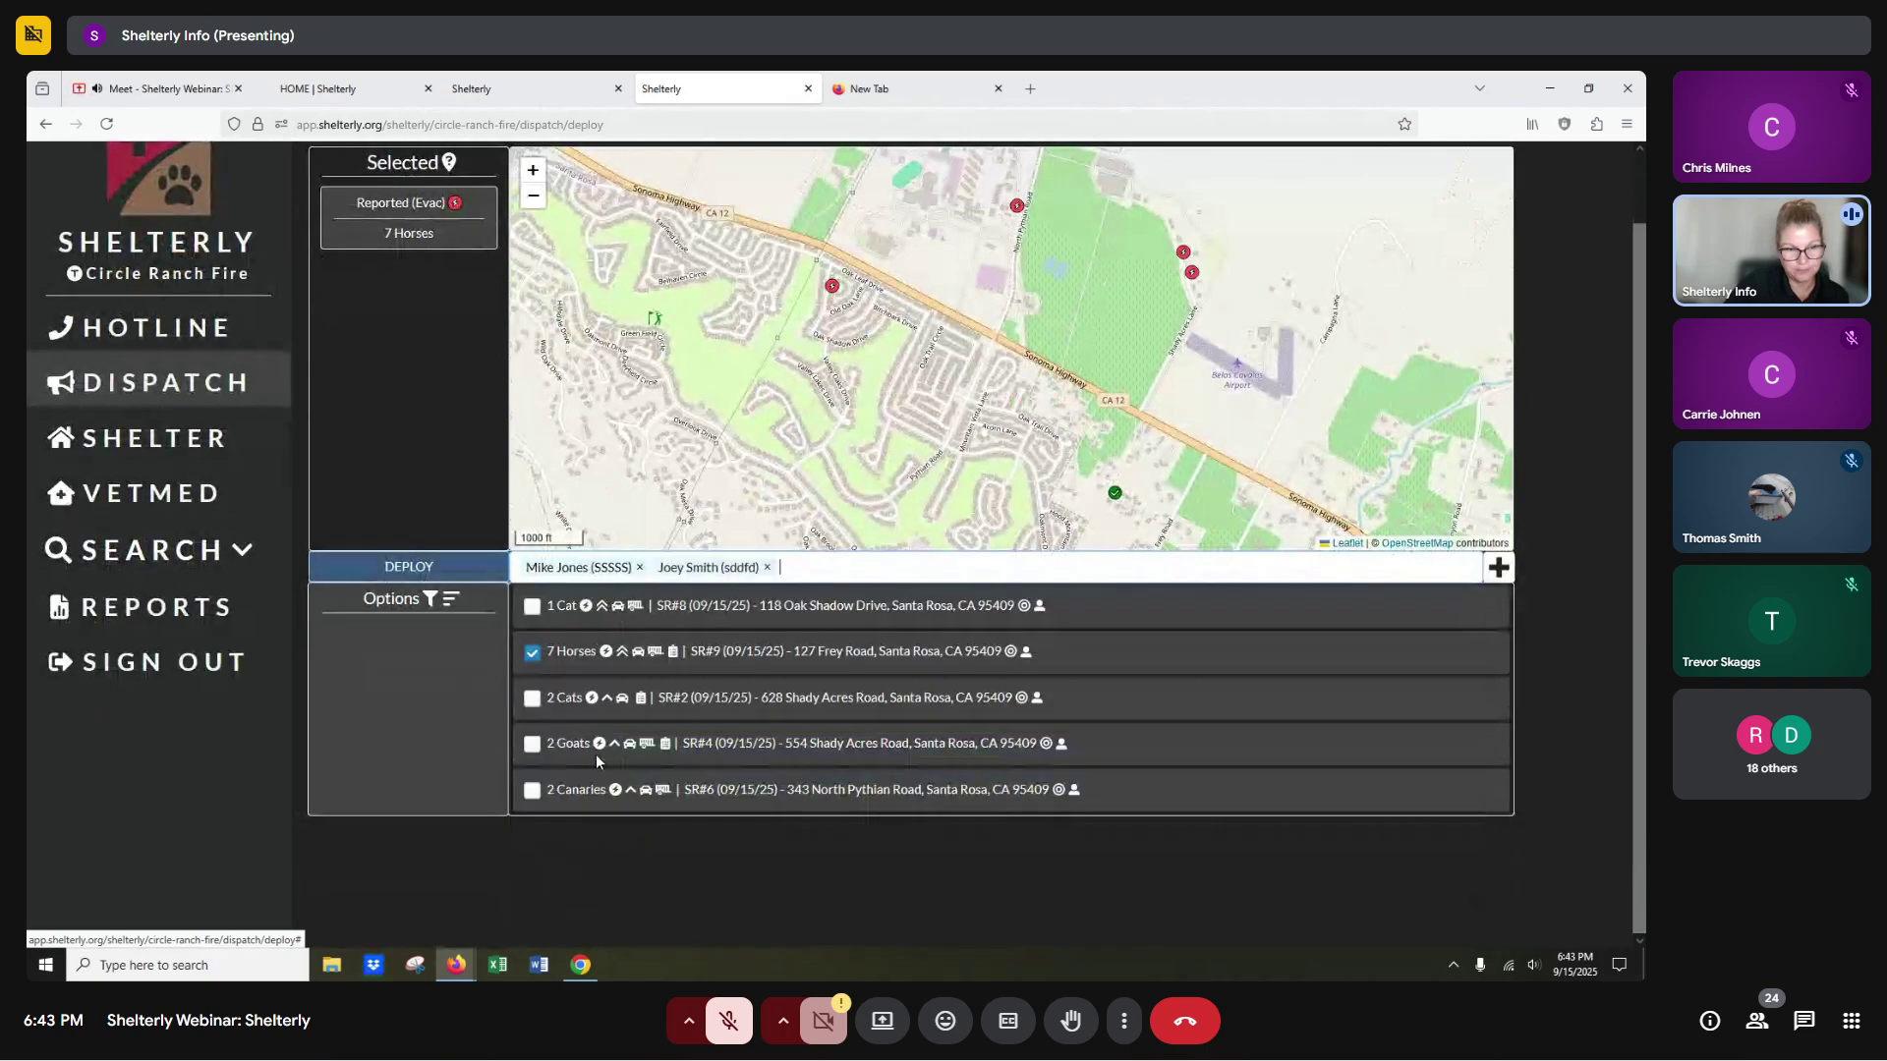
left_click(412, 570)
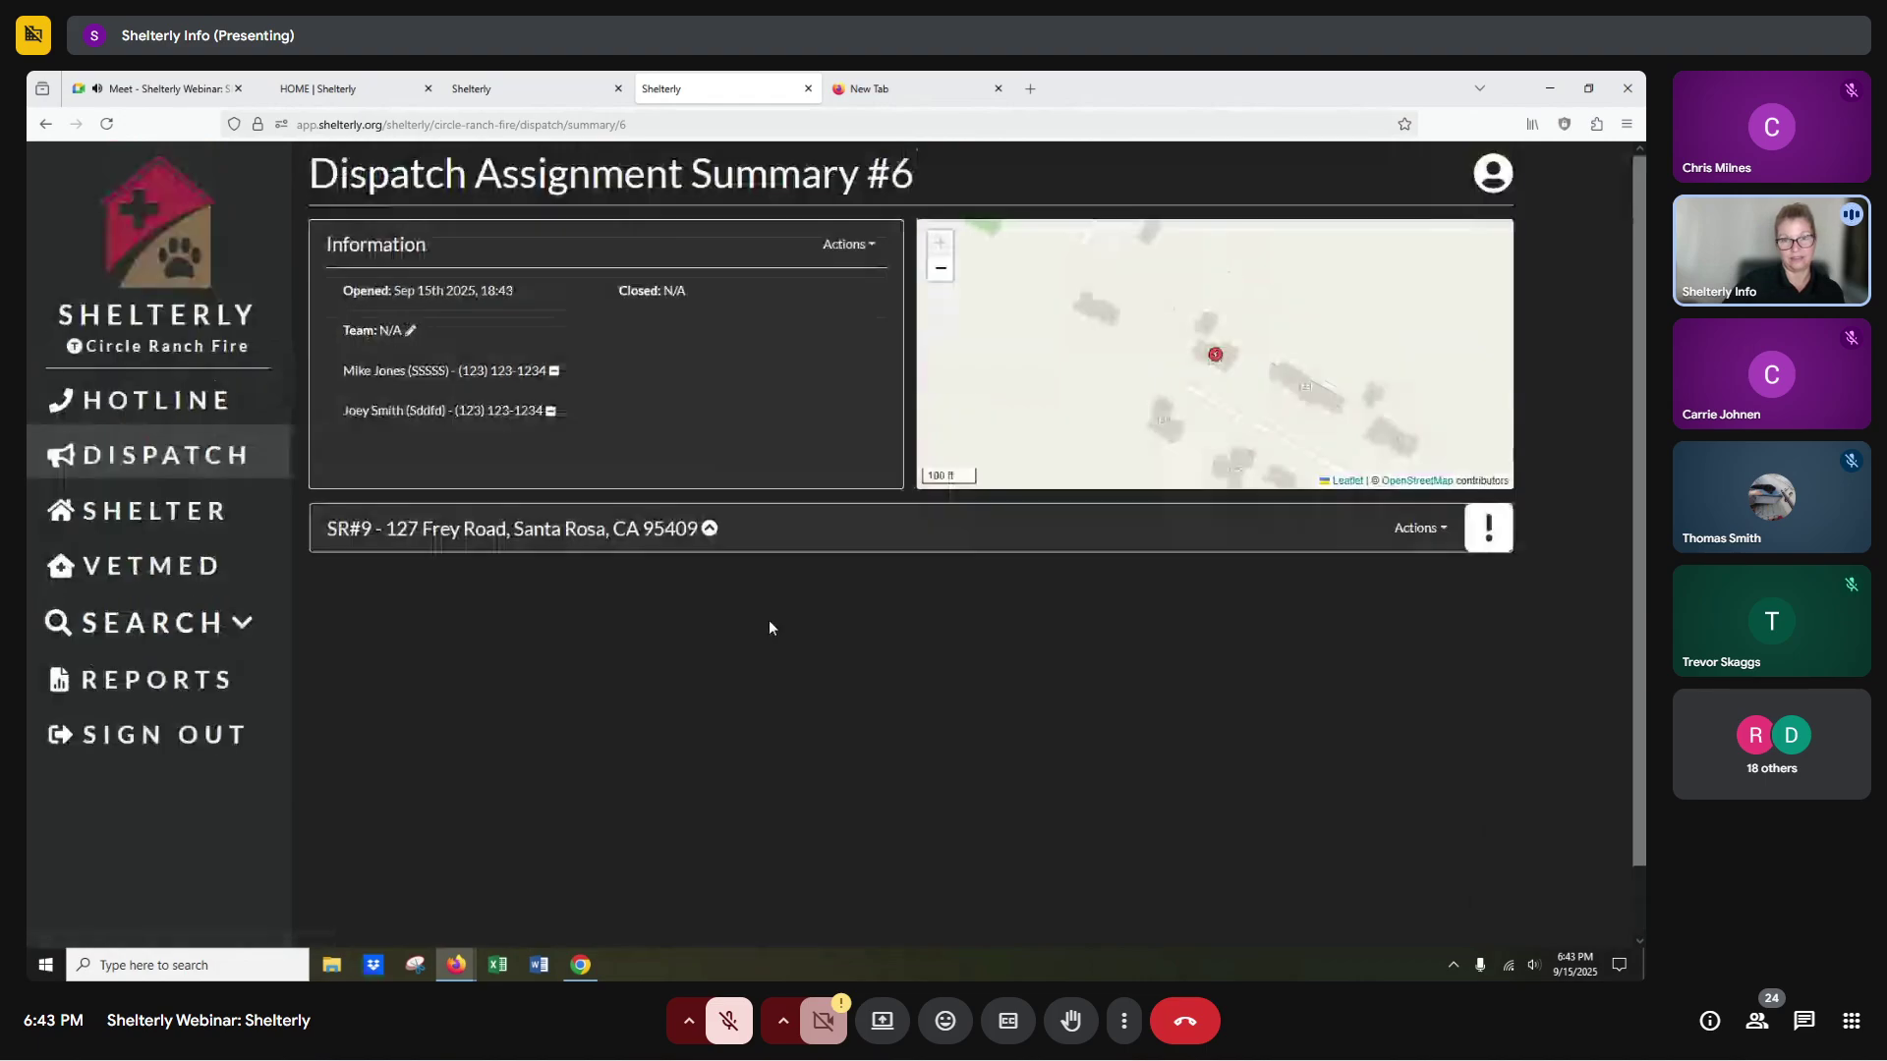
Expand SR#9's details on the DA#6 summary, then switch to the Canva presentation.
scroll(757, 621, "up", 1)
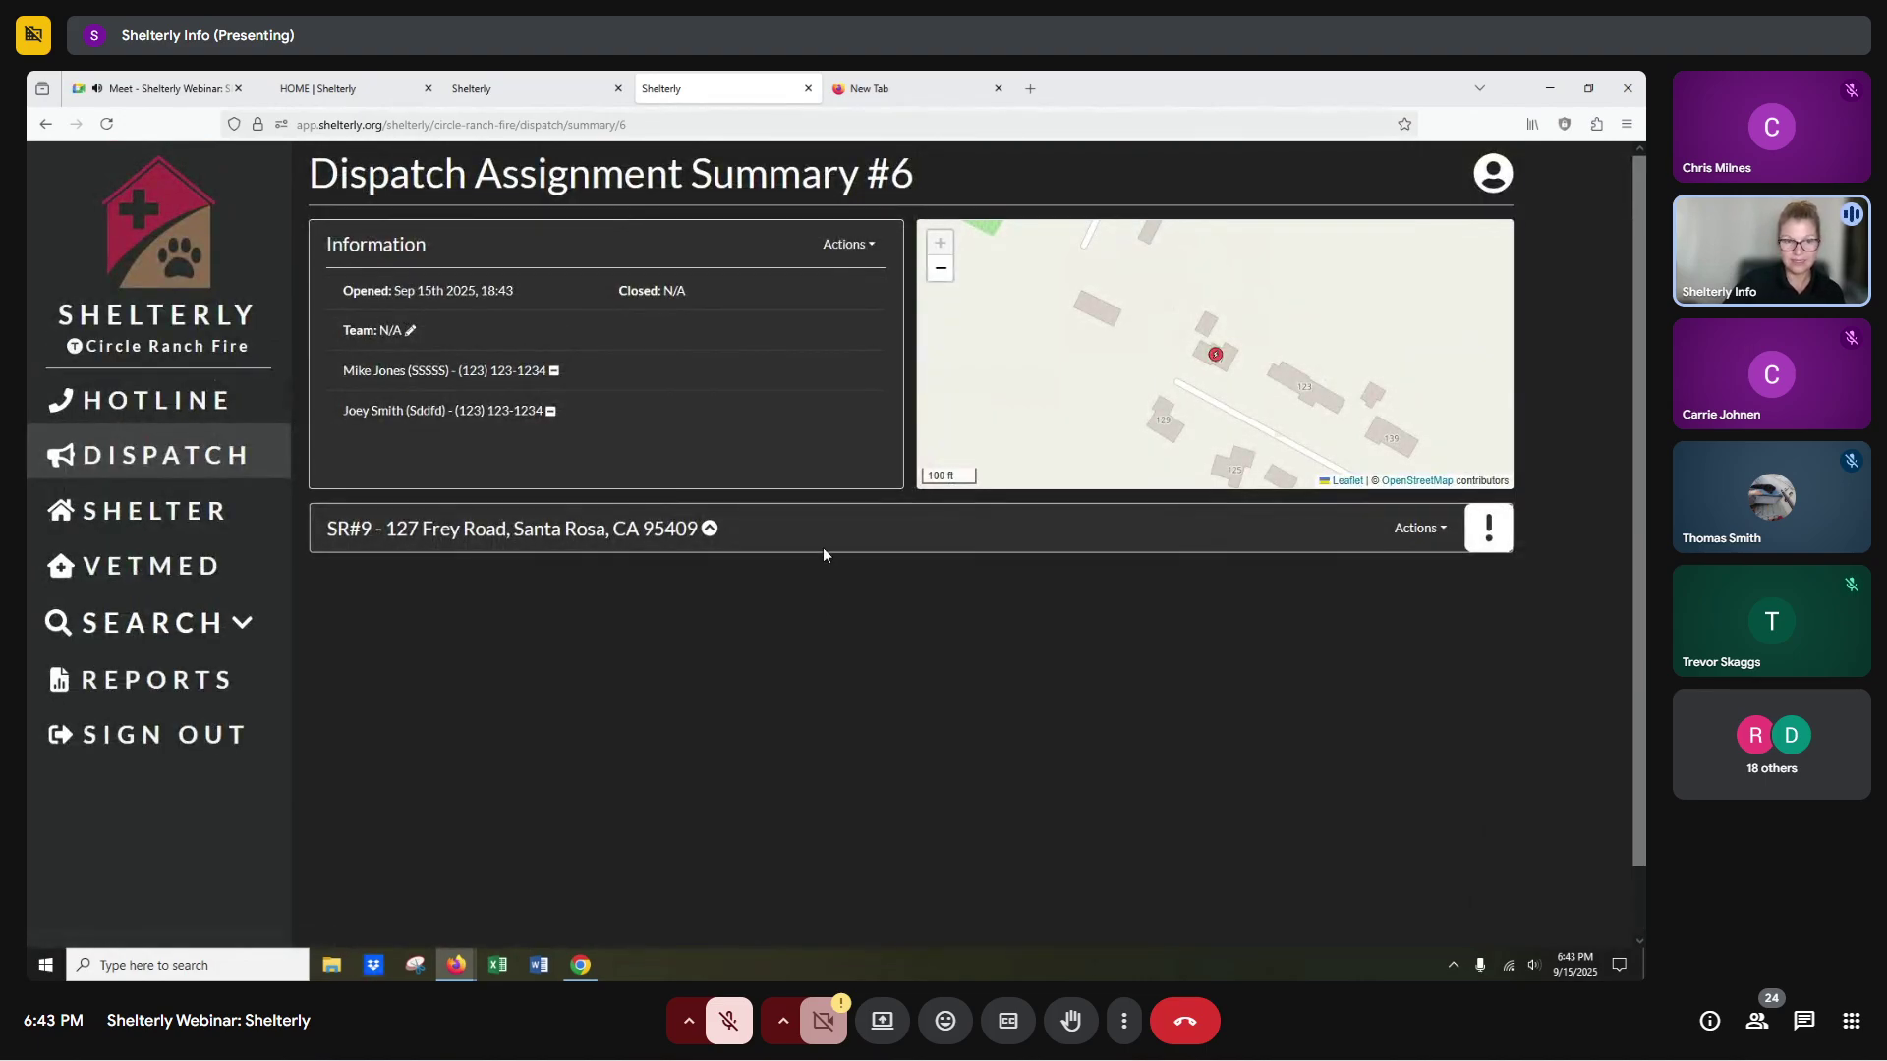
left_click(709, 531)
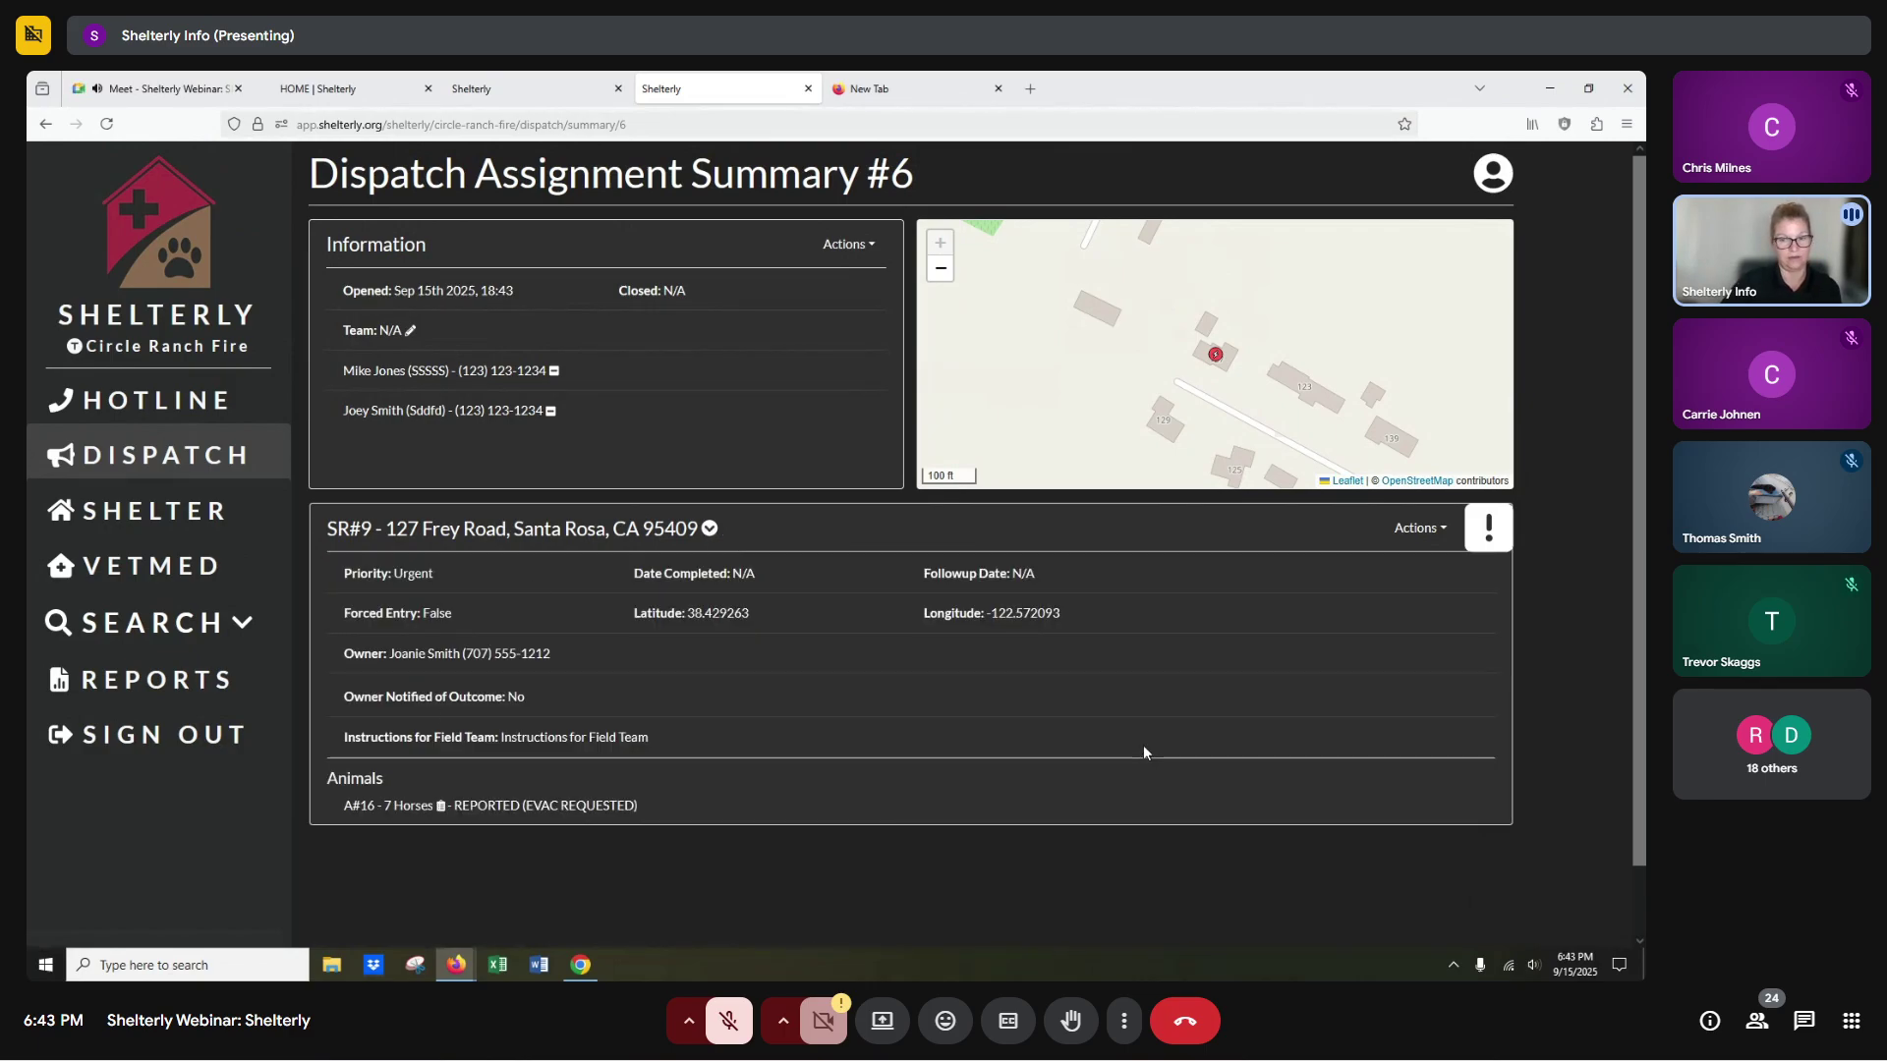
left_click(579, 966)
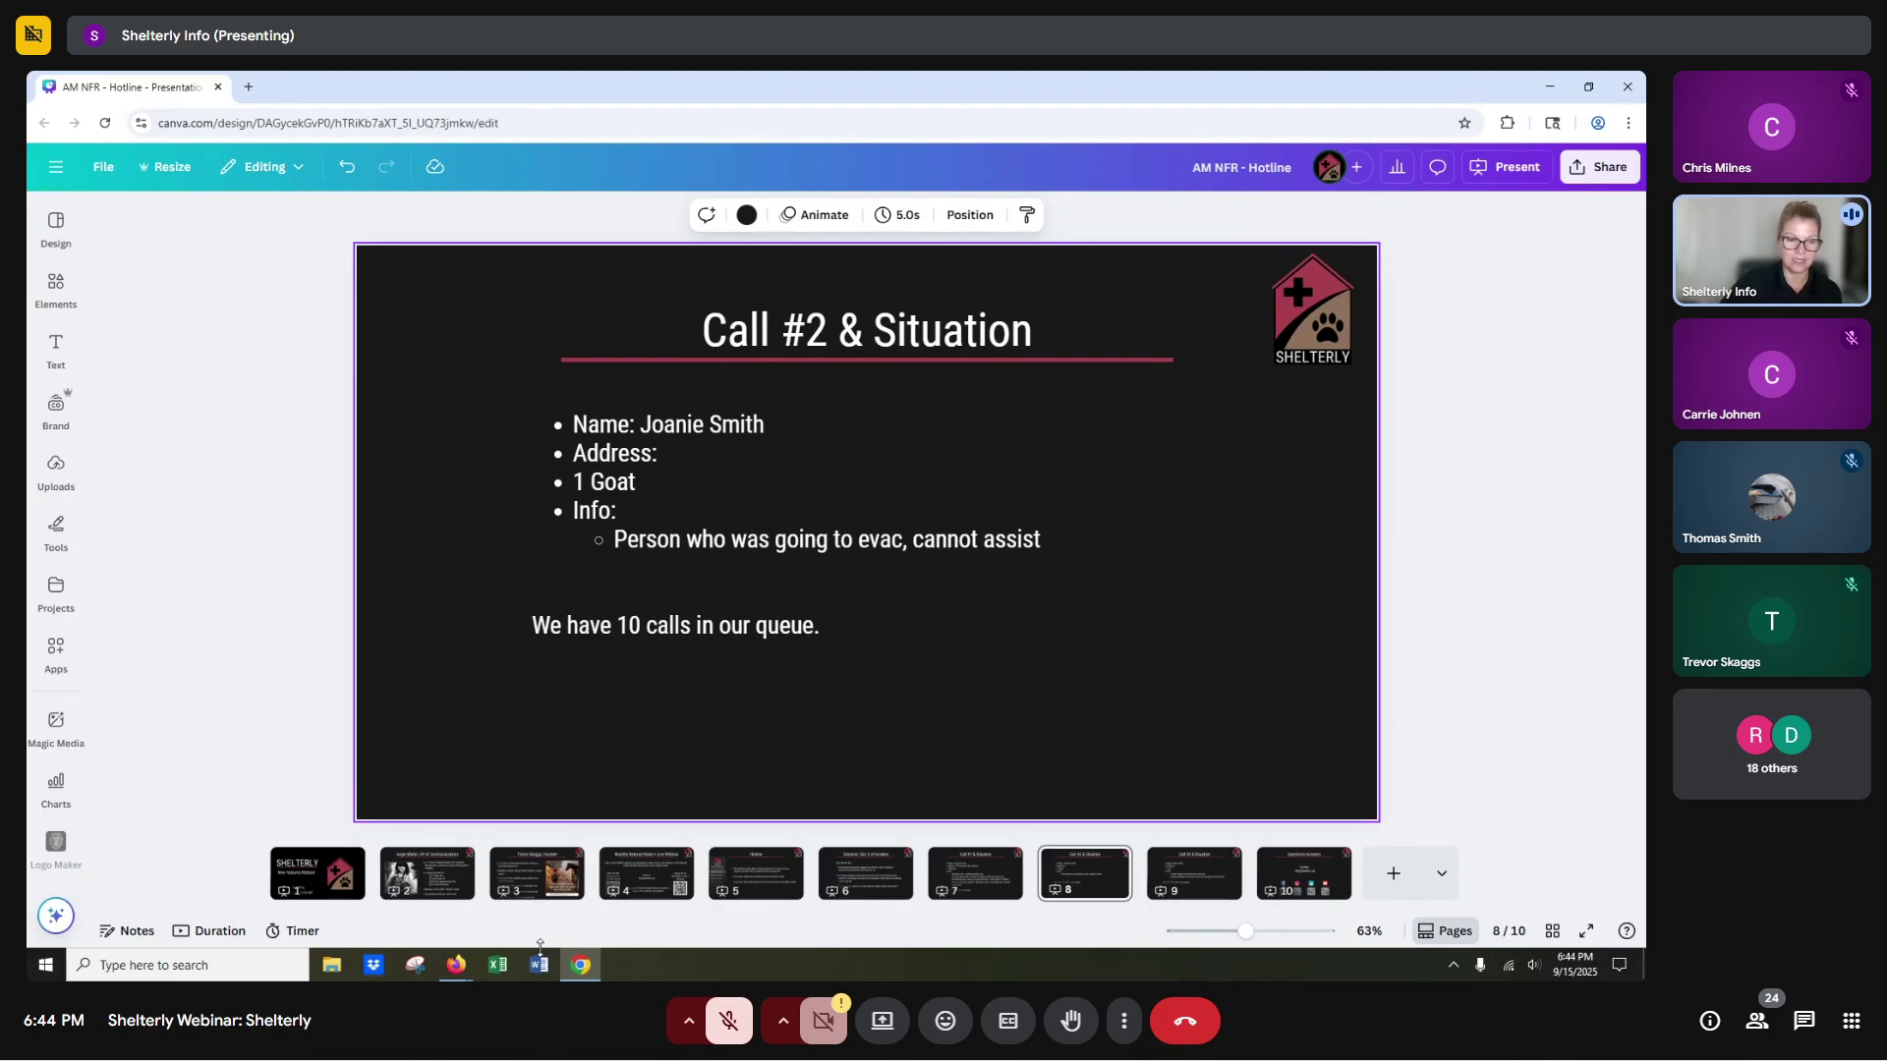
Go from the Canva slide back to the Shelterly browser window.
left_click(461, 973)
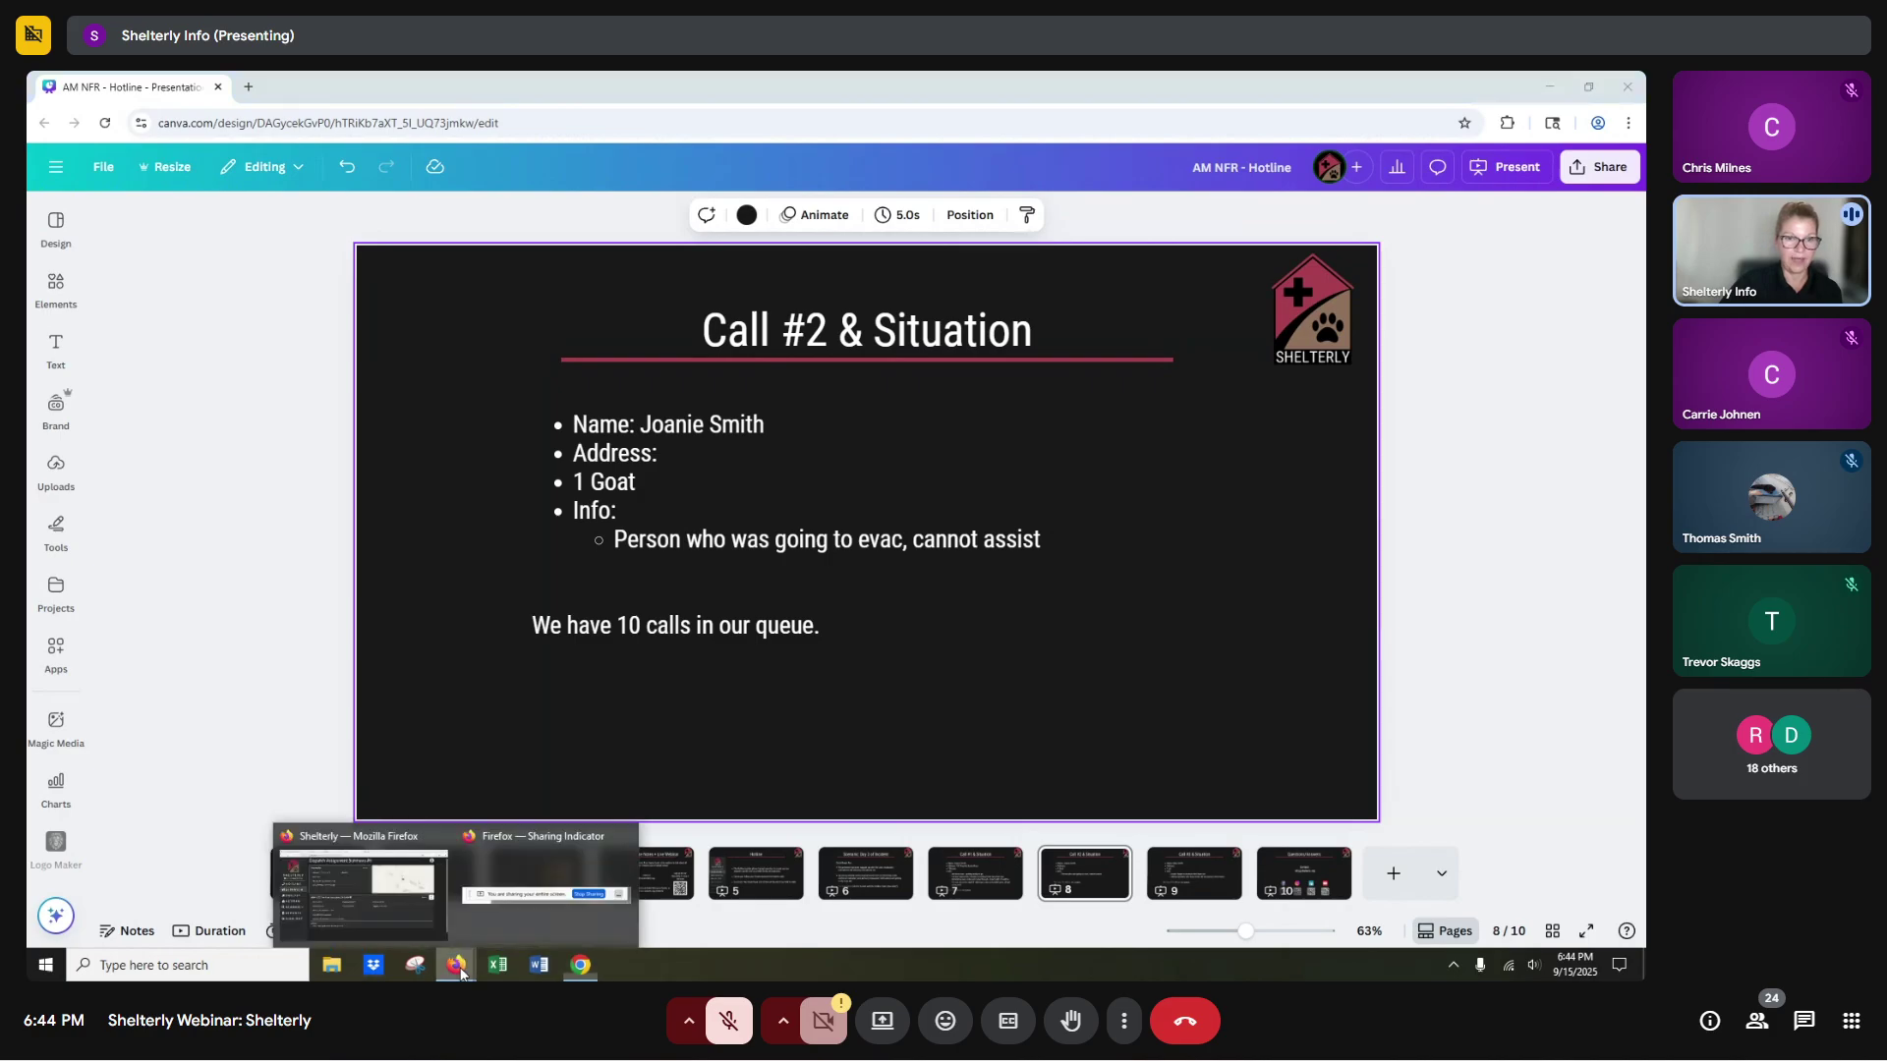
left_click(387, 899)
left_click(193, 420)
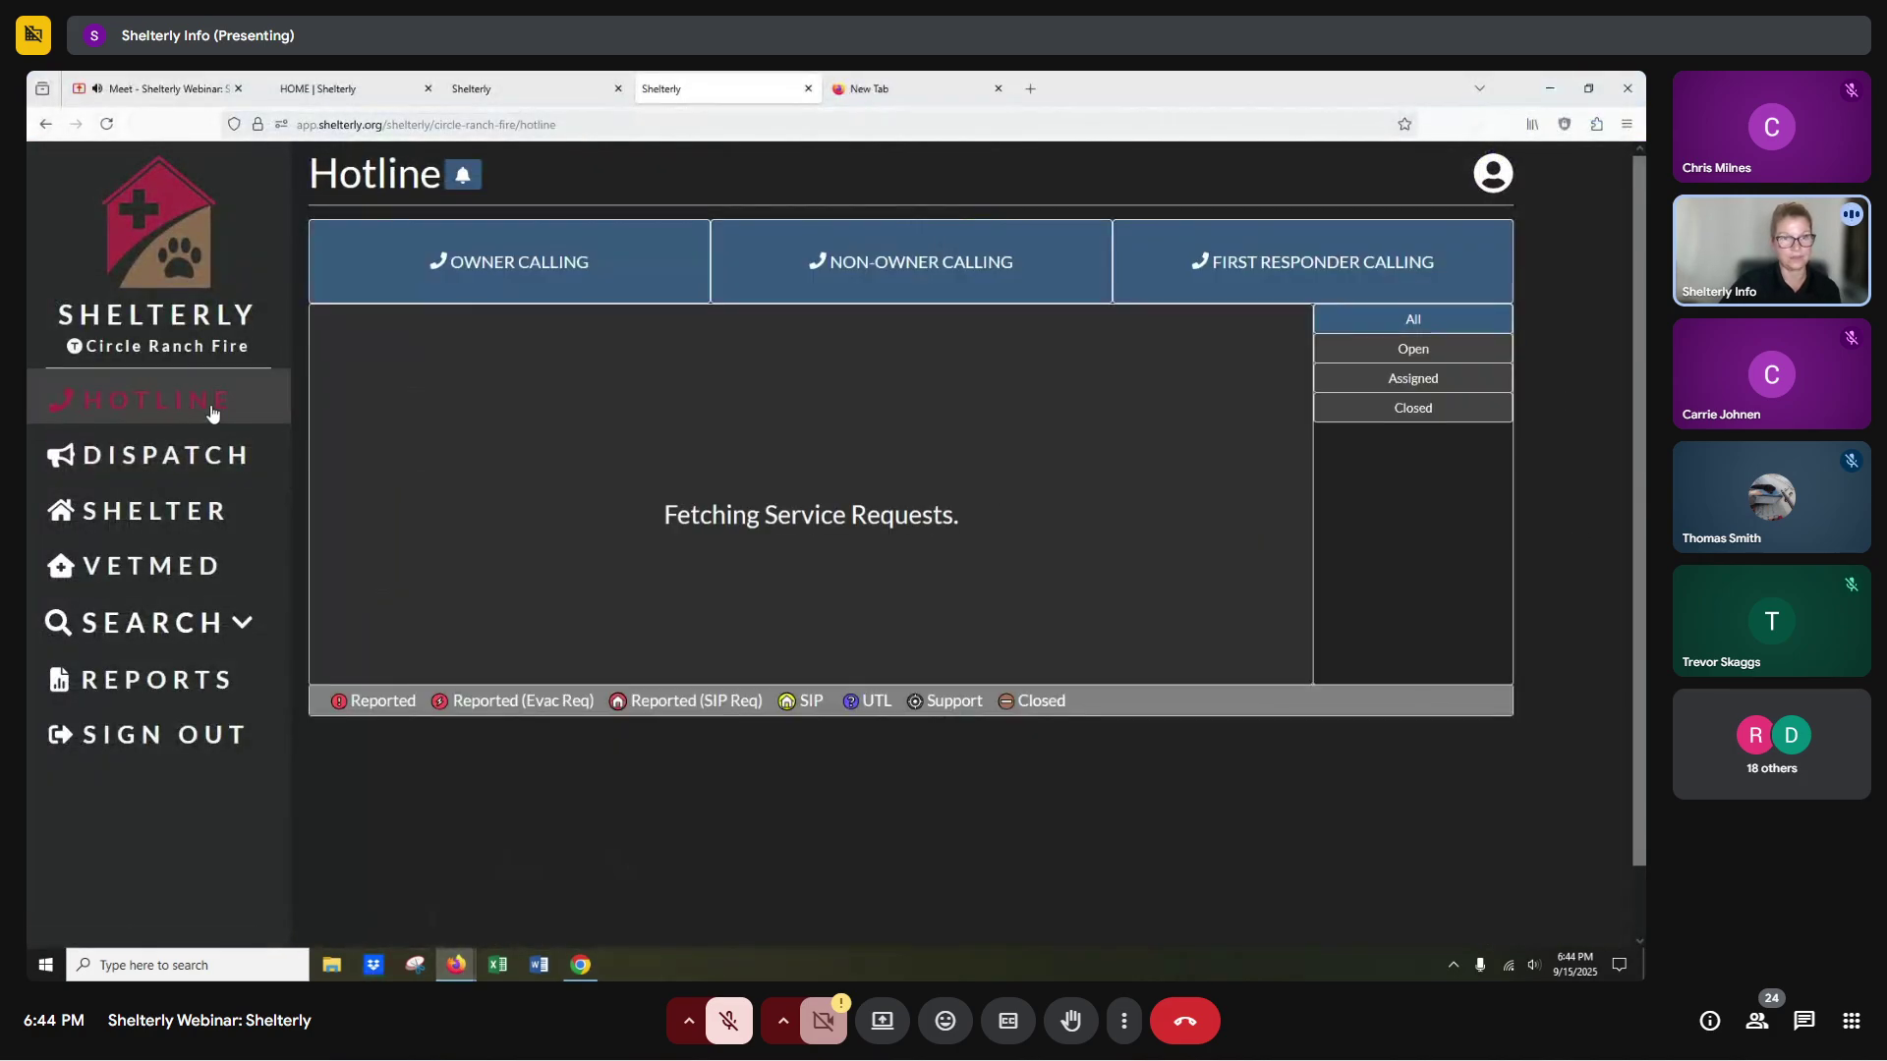
left_click(483, 270)
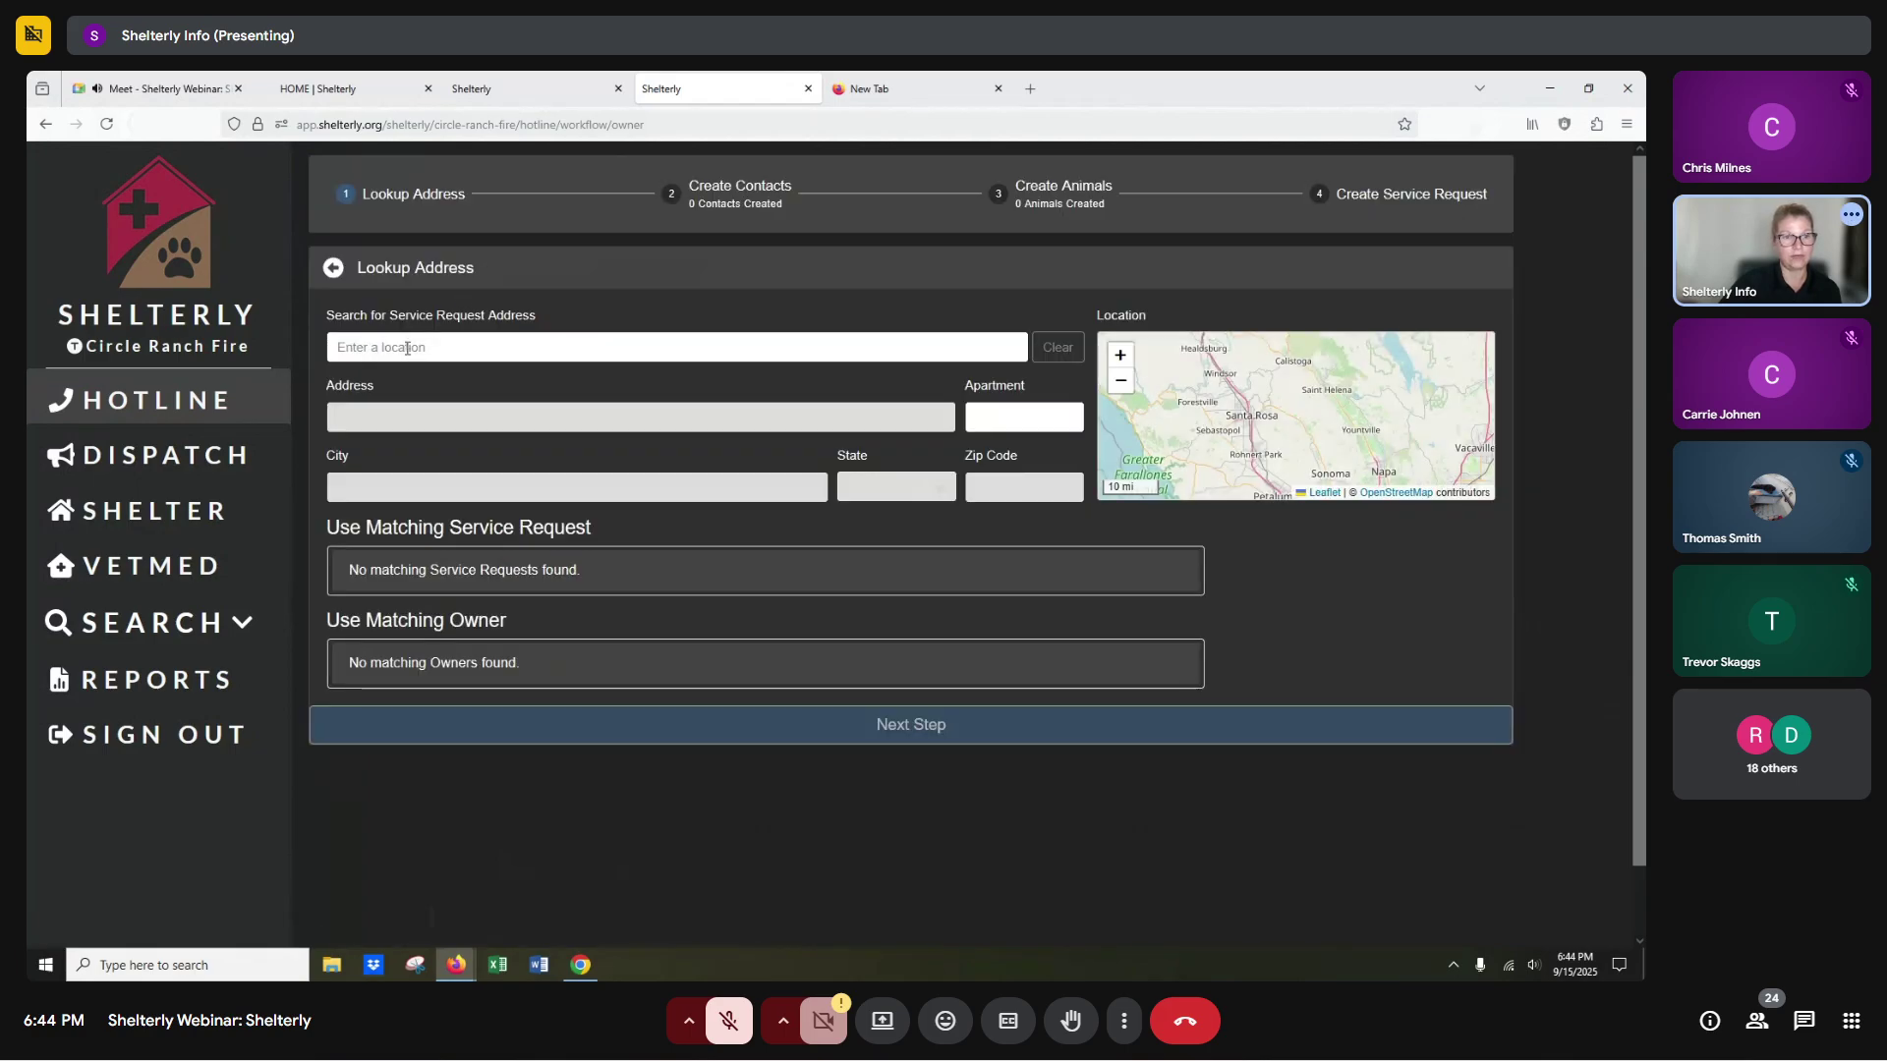
type("127 fre")
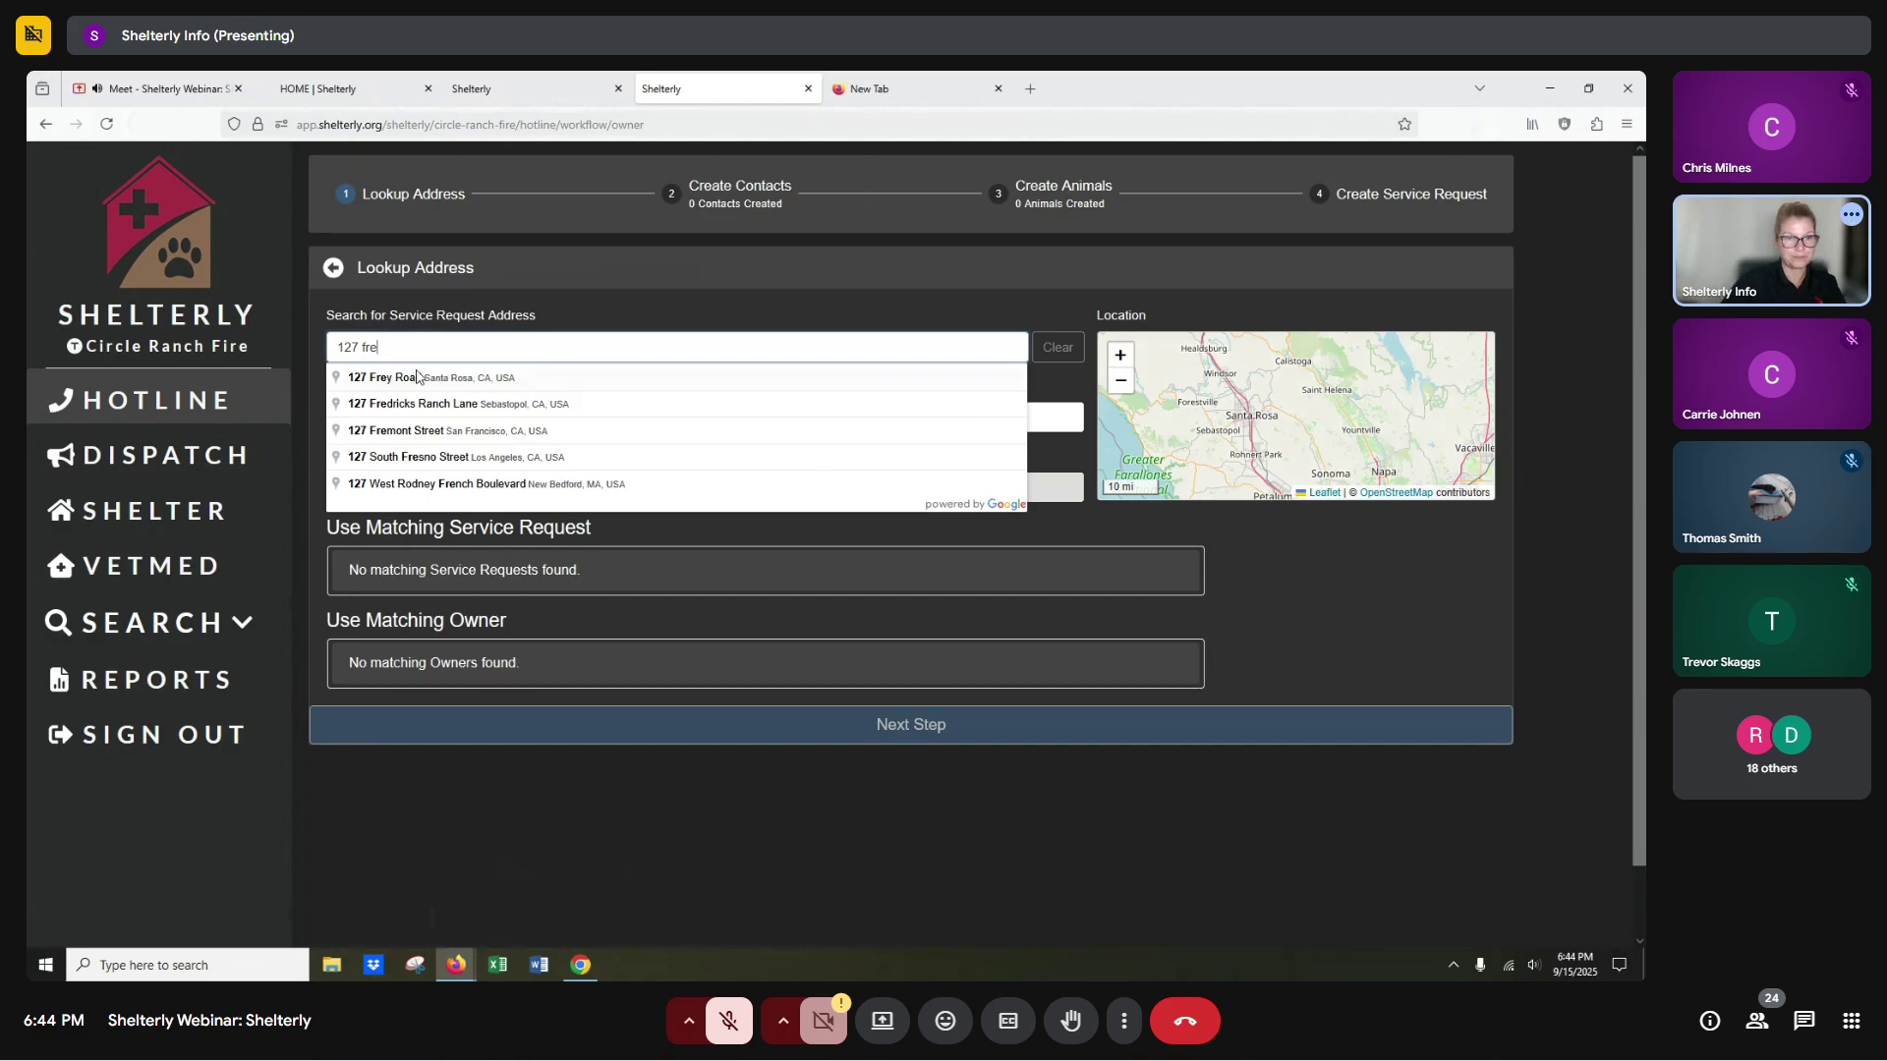
left_click(416, 376)
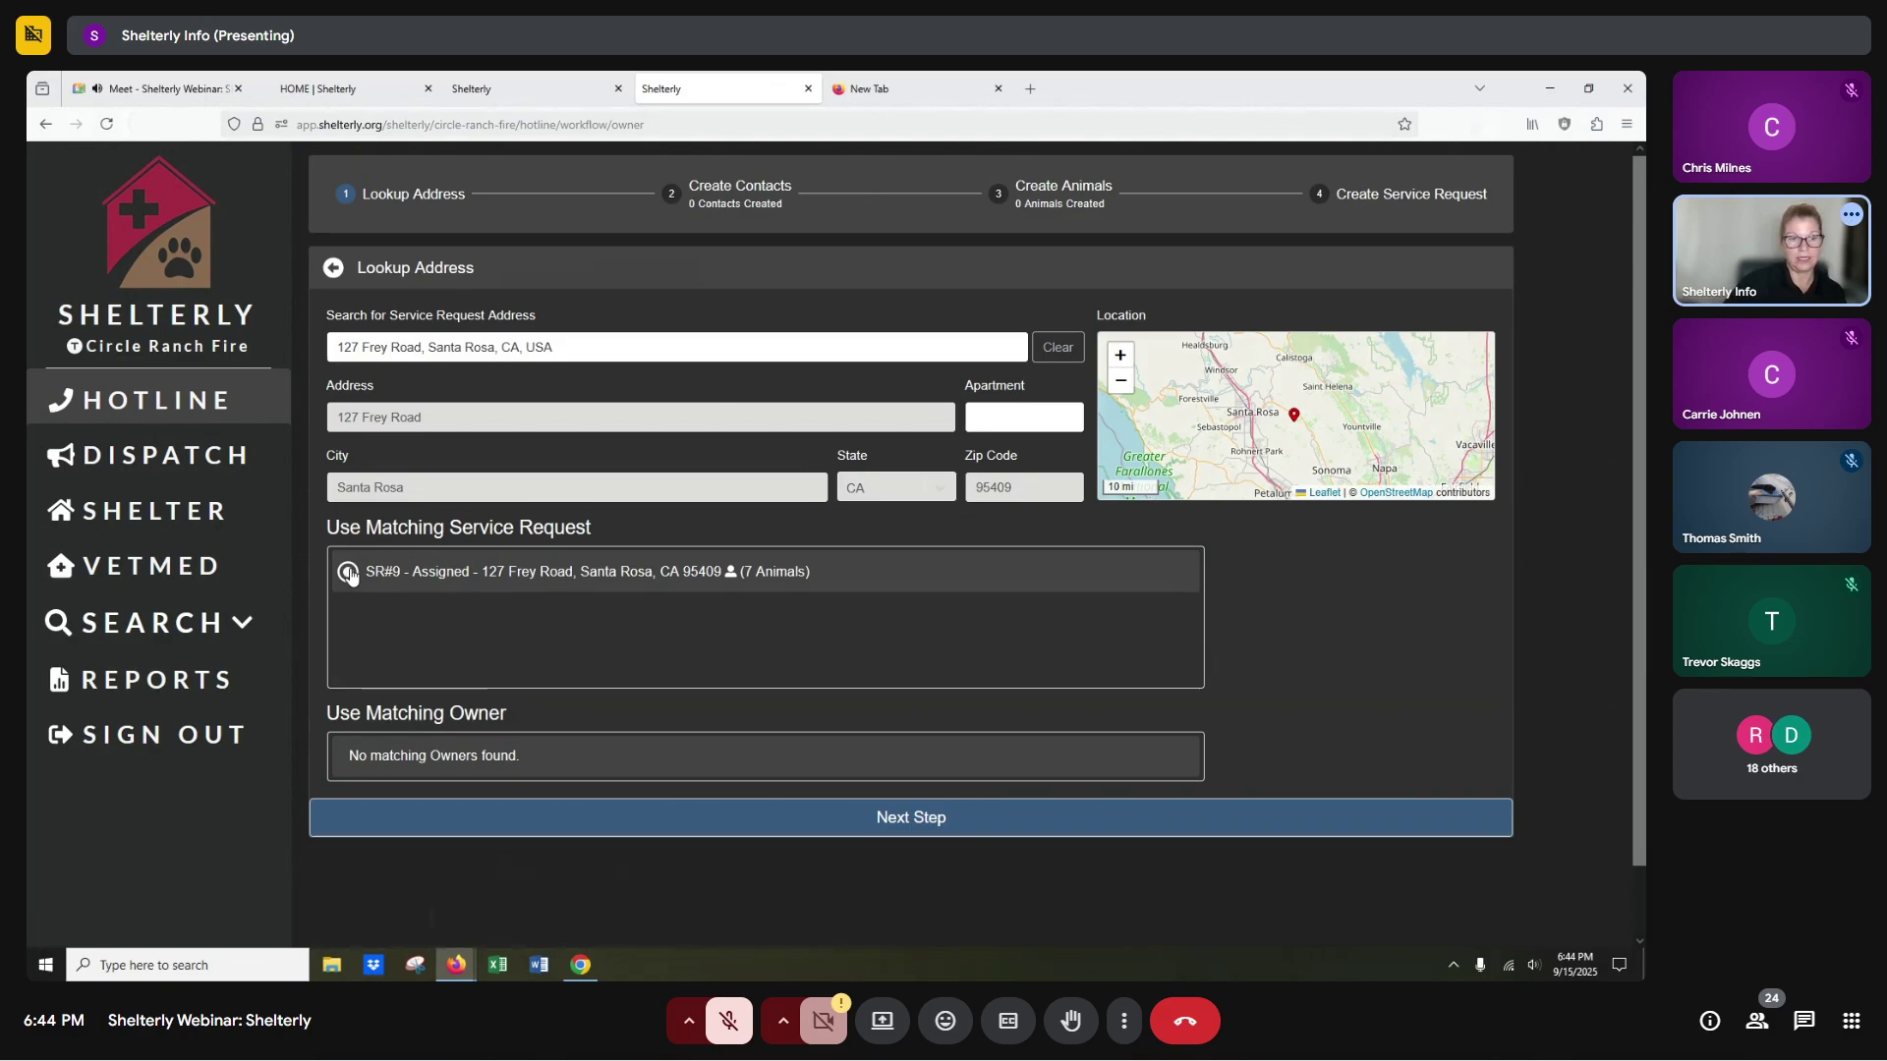
left_click(349, 573)
left_click(881, 817)
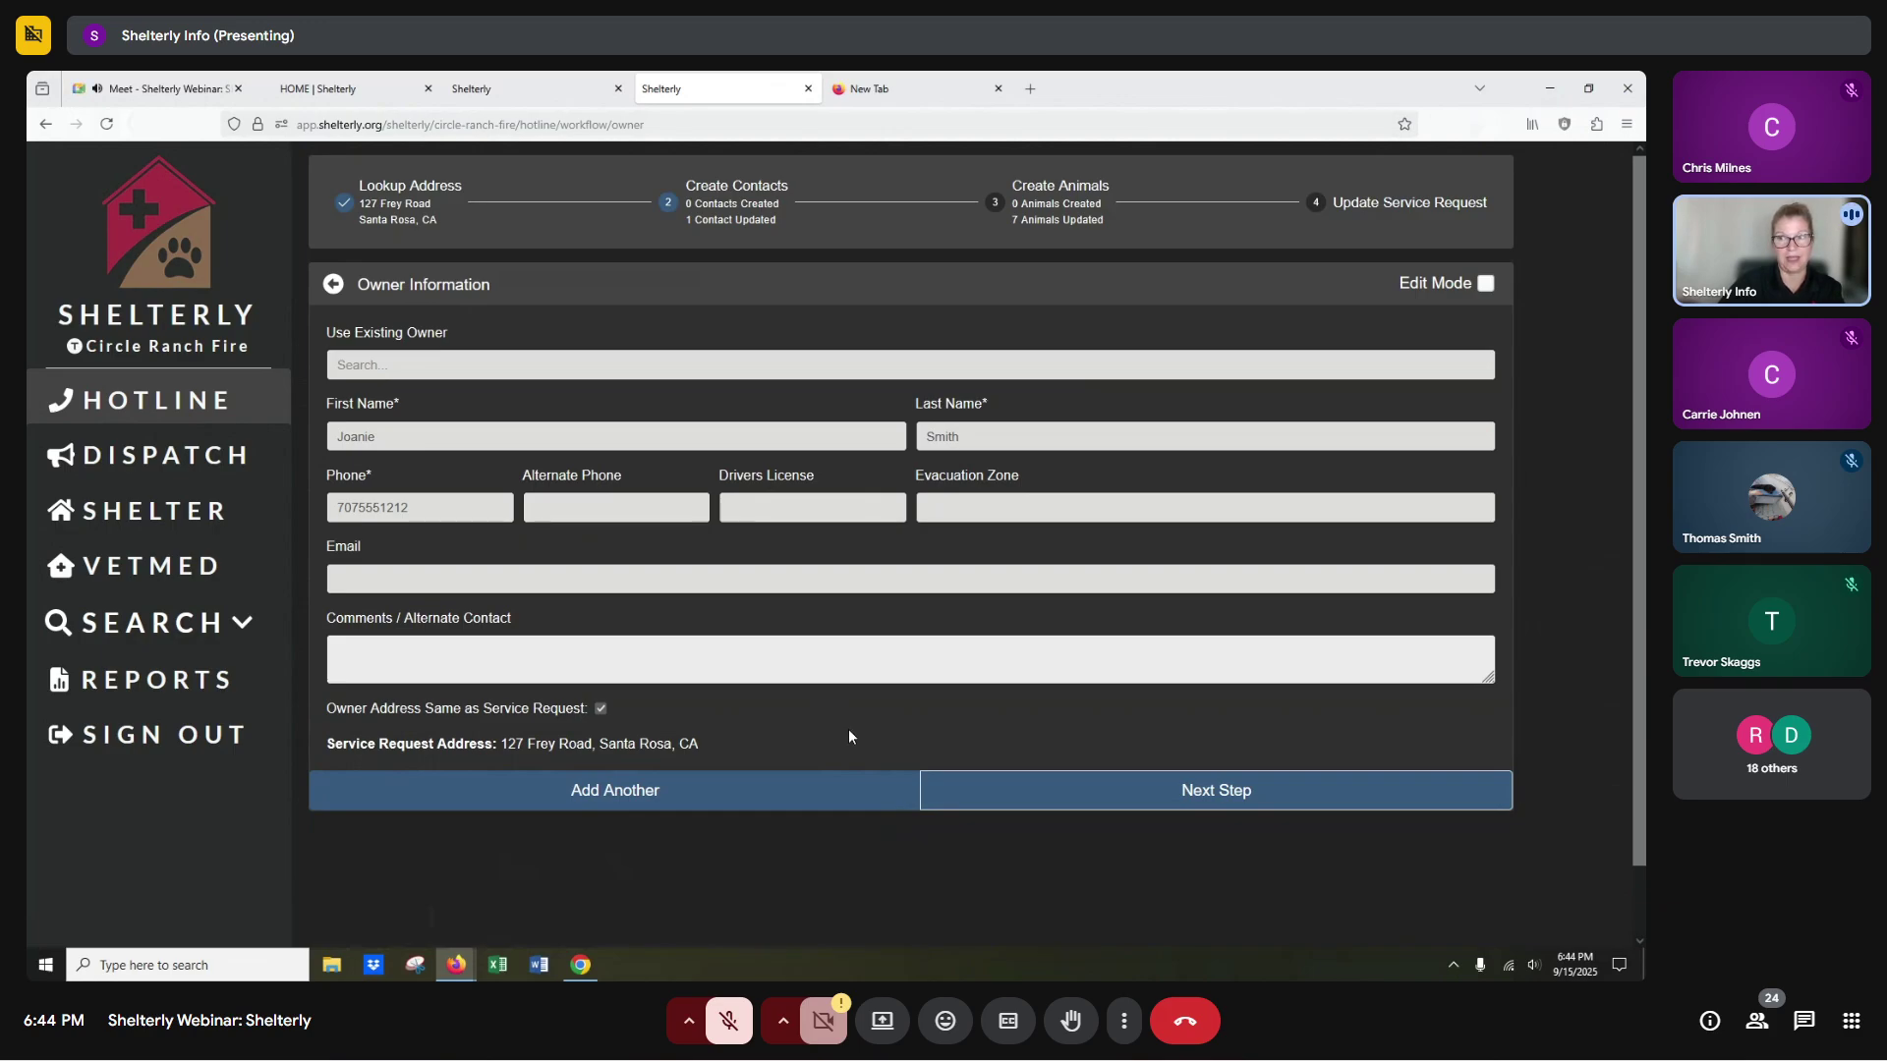
Leave SR#9's owner details unedited and advance to its prefilled 7-horse animal information.
left_click(1485, 285)
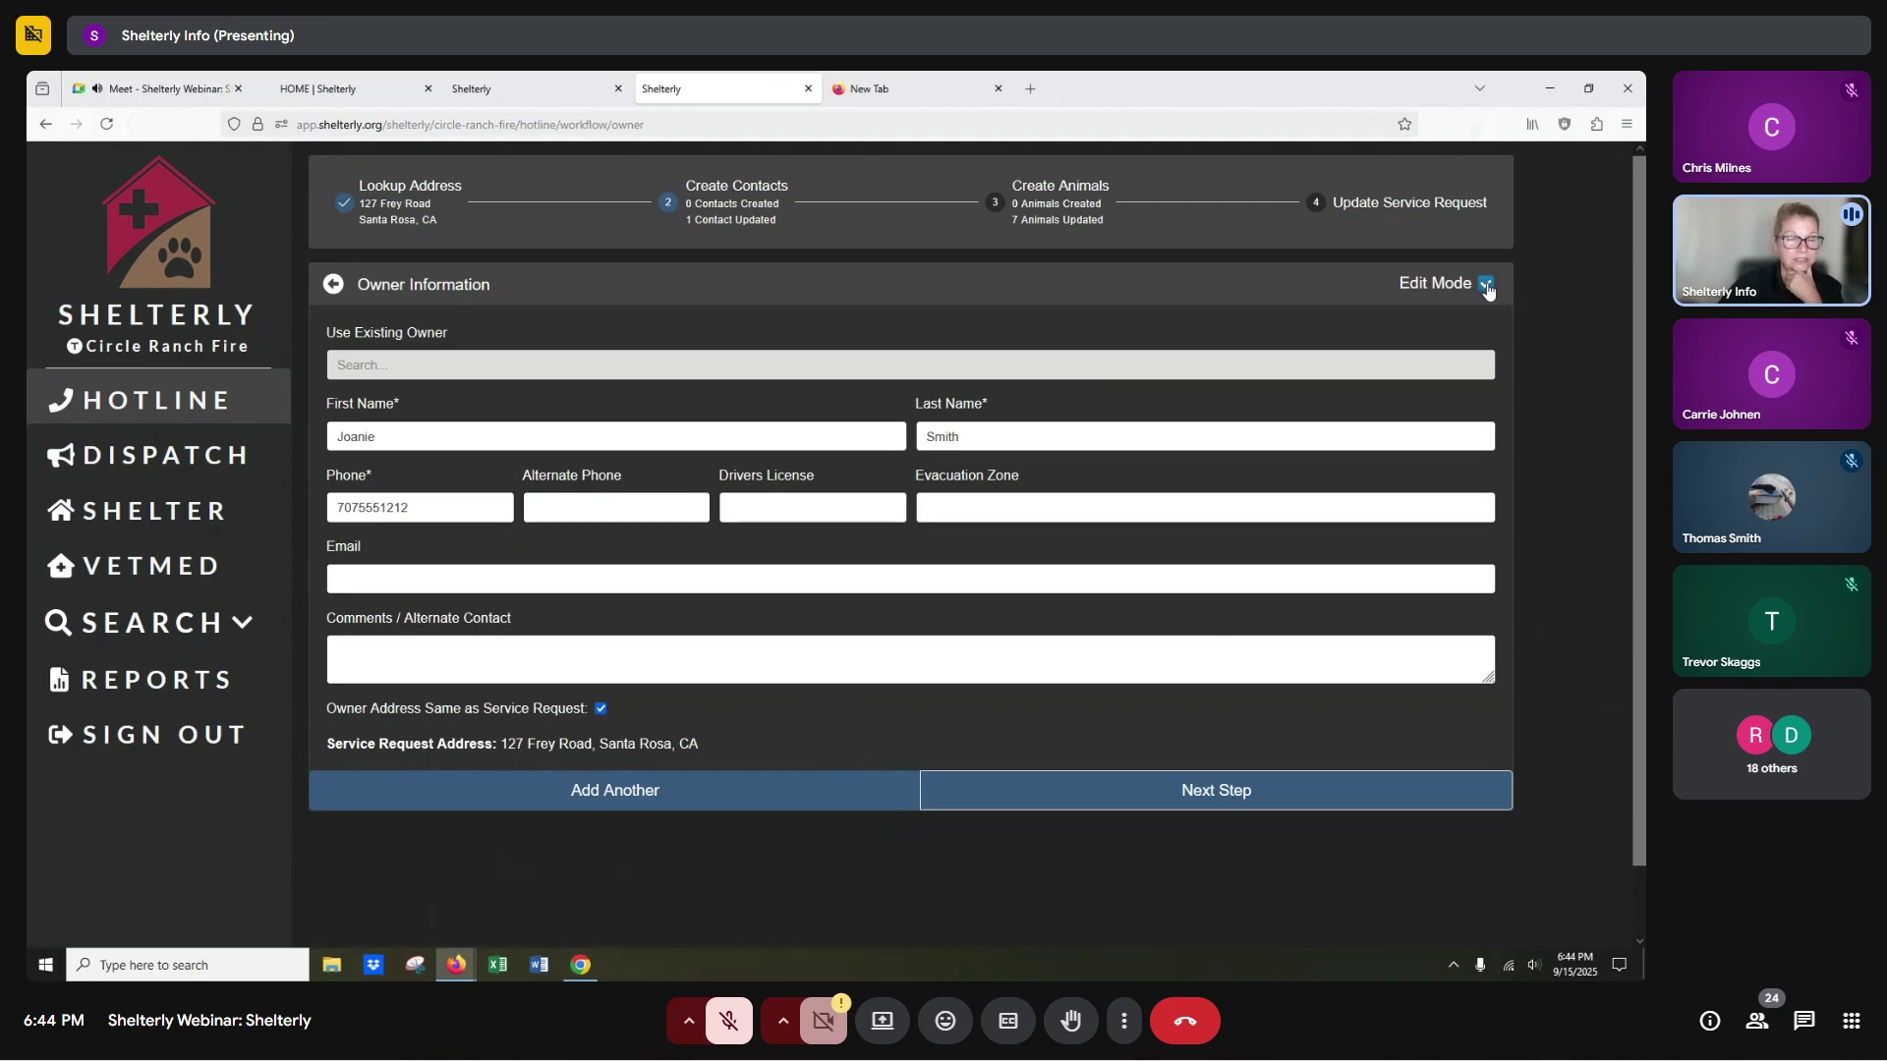
left_click(1486, 284)
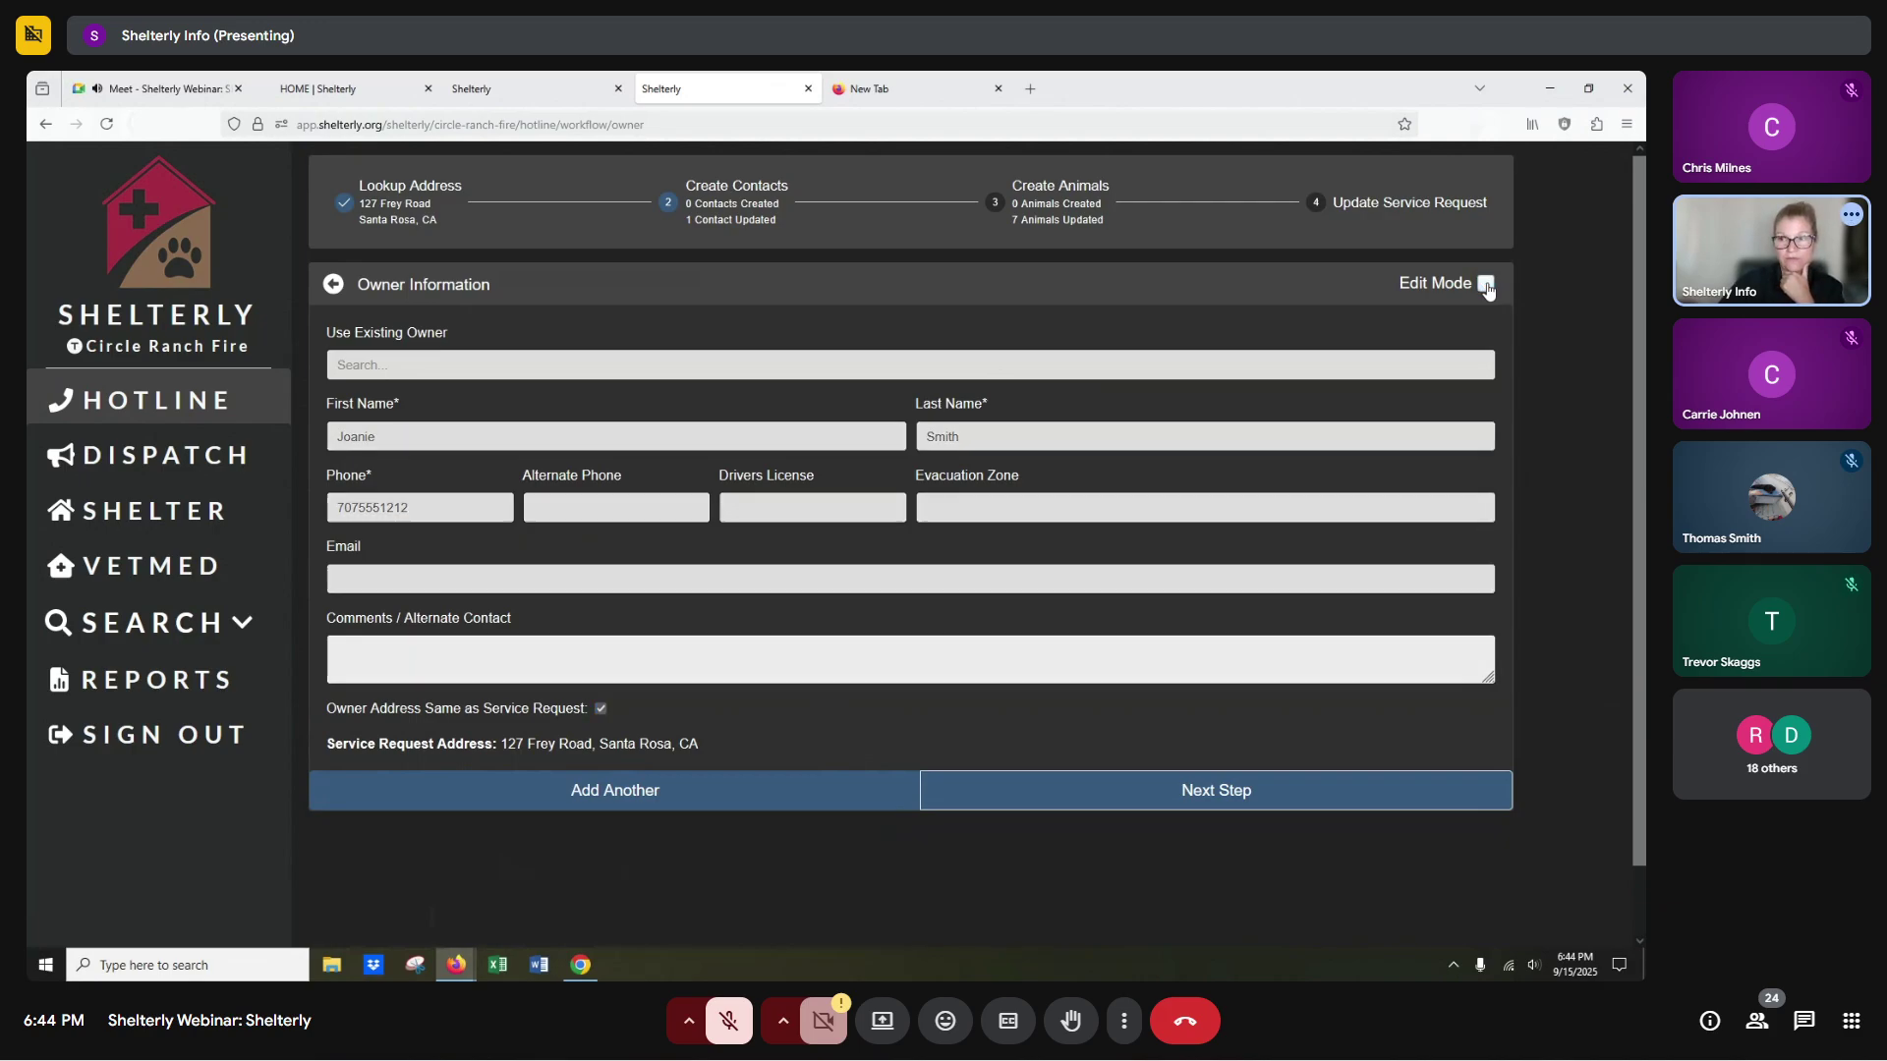
left_click(1177, 798)
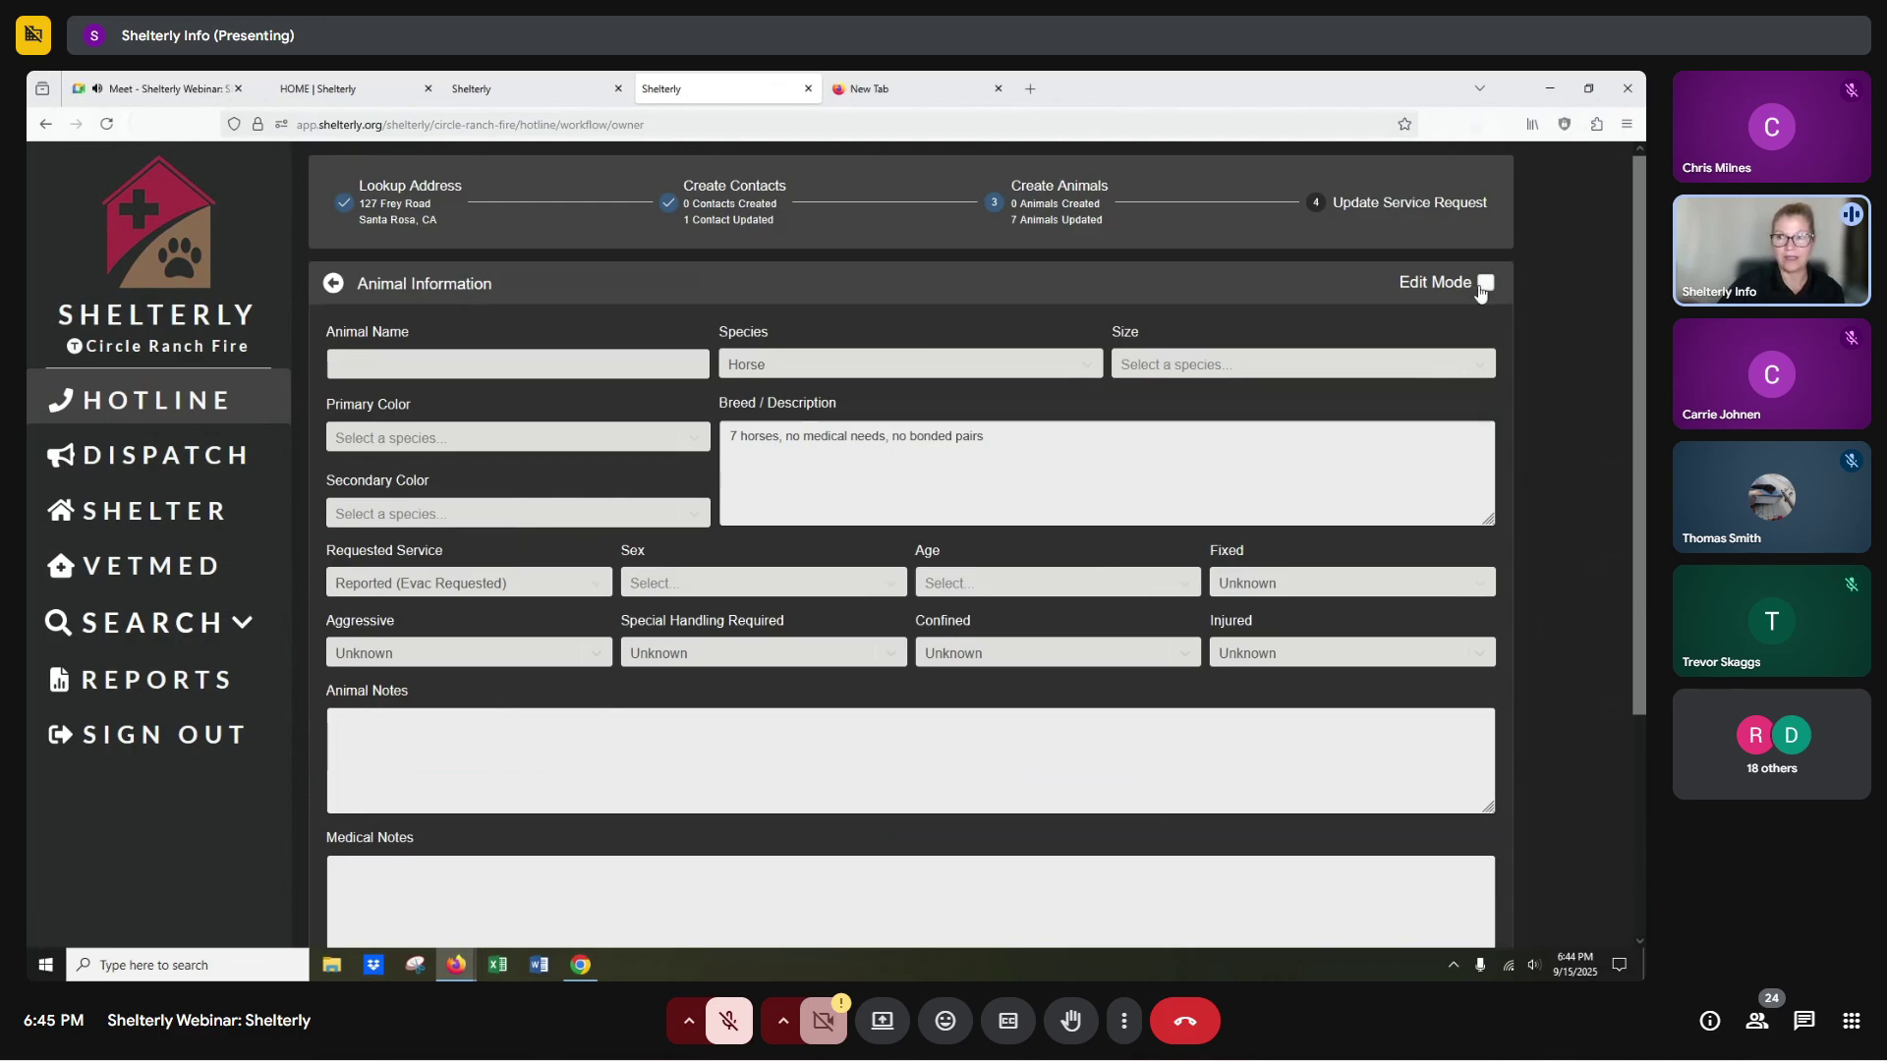
left_click(1486, 284)
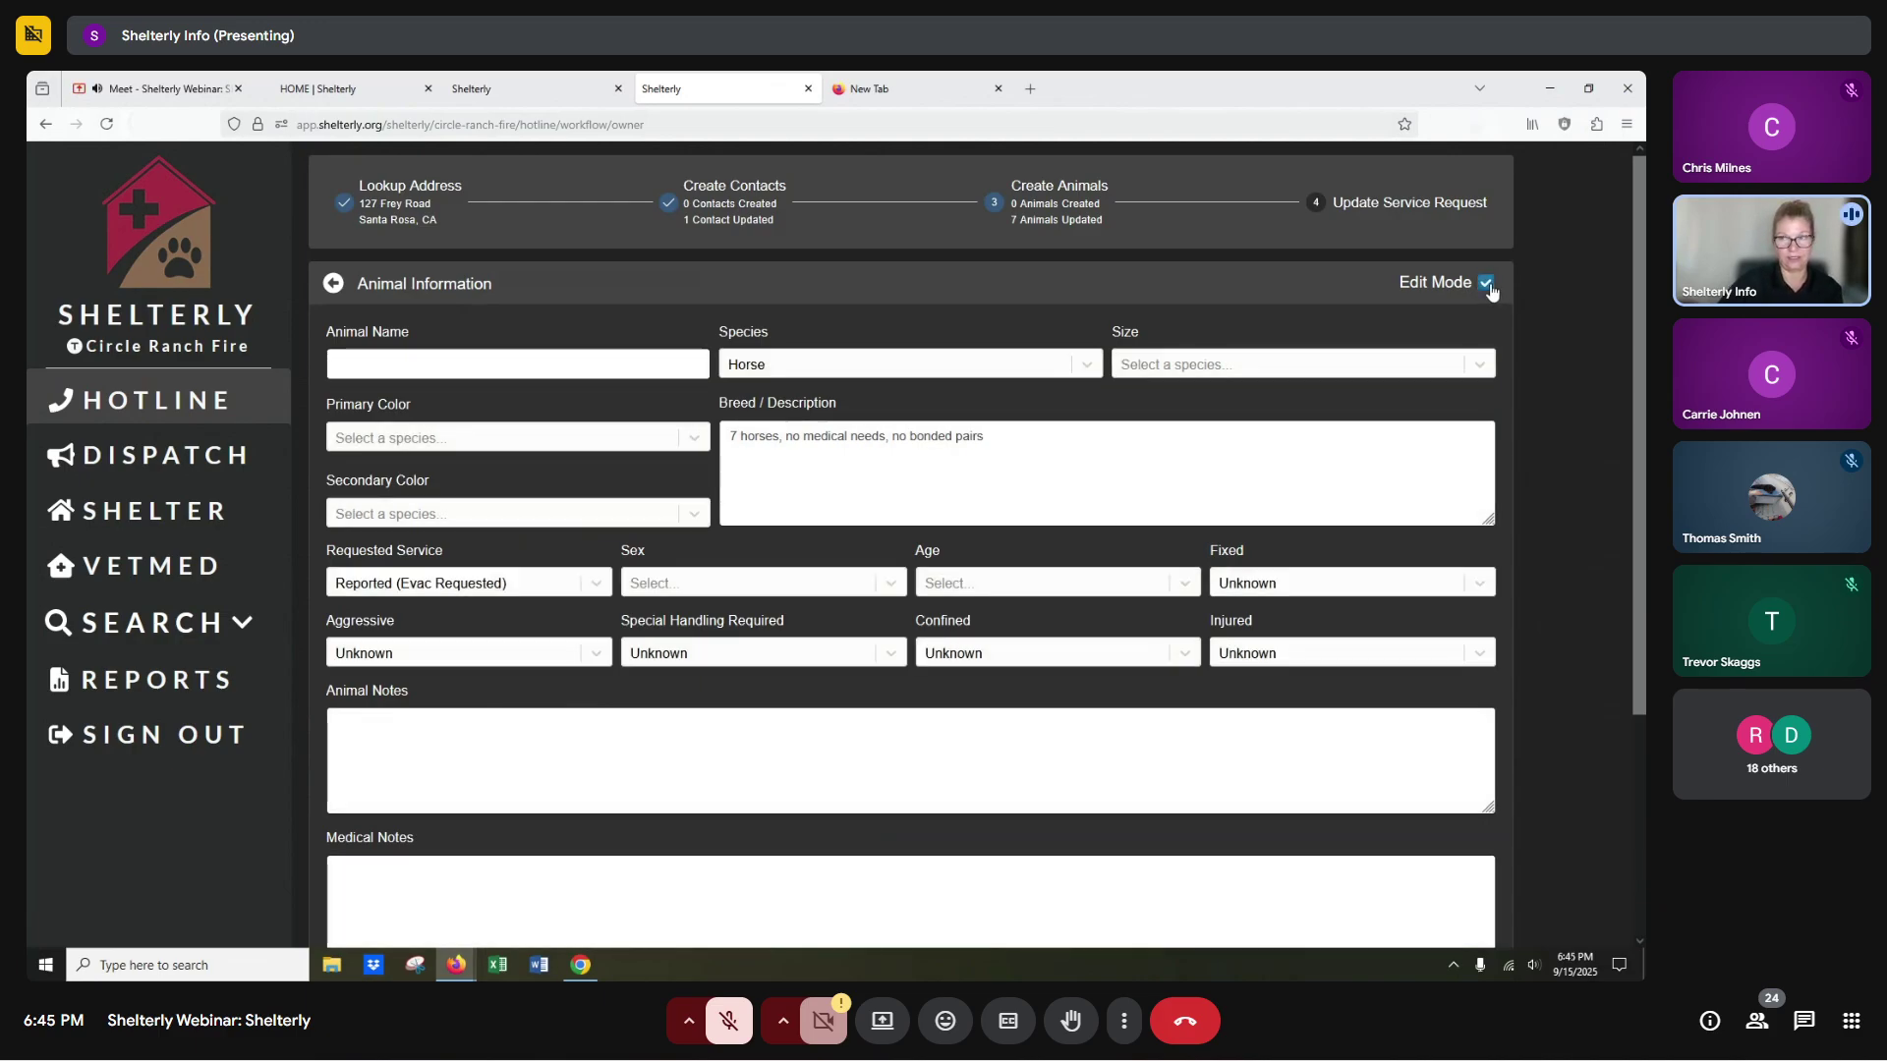
left_click(1486, 284)
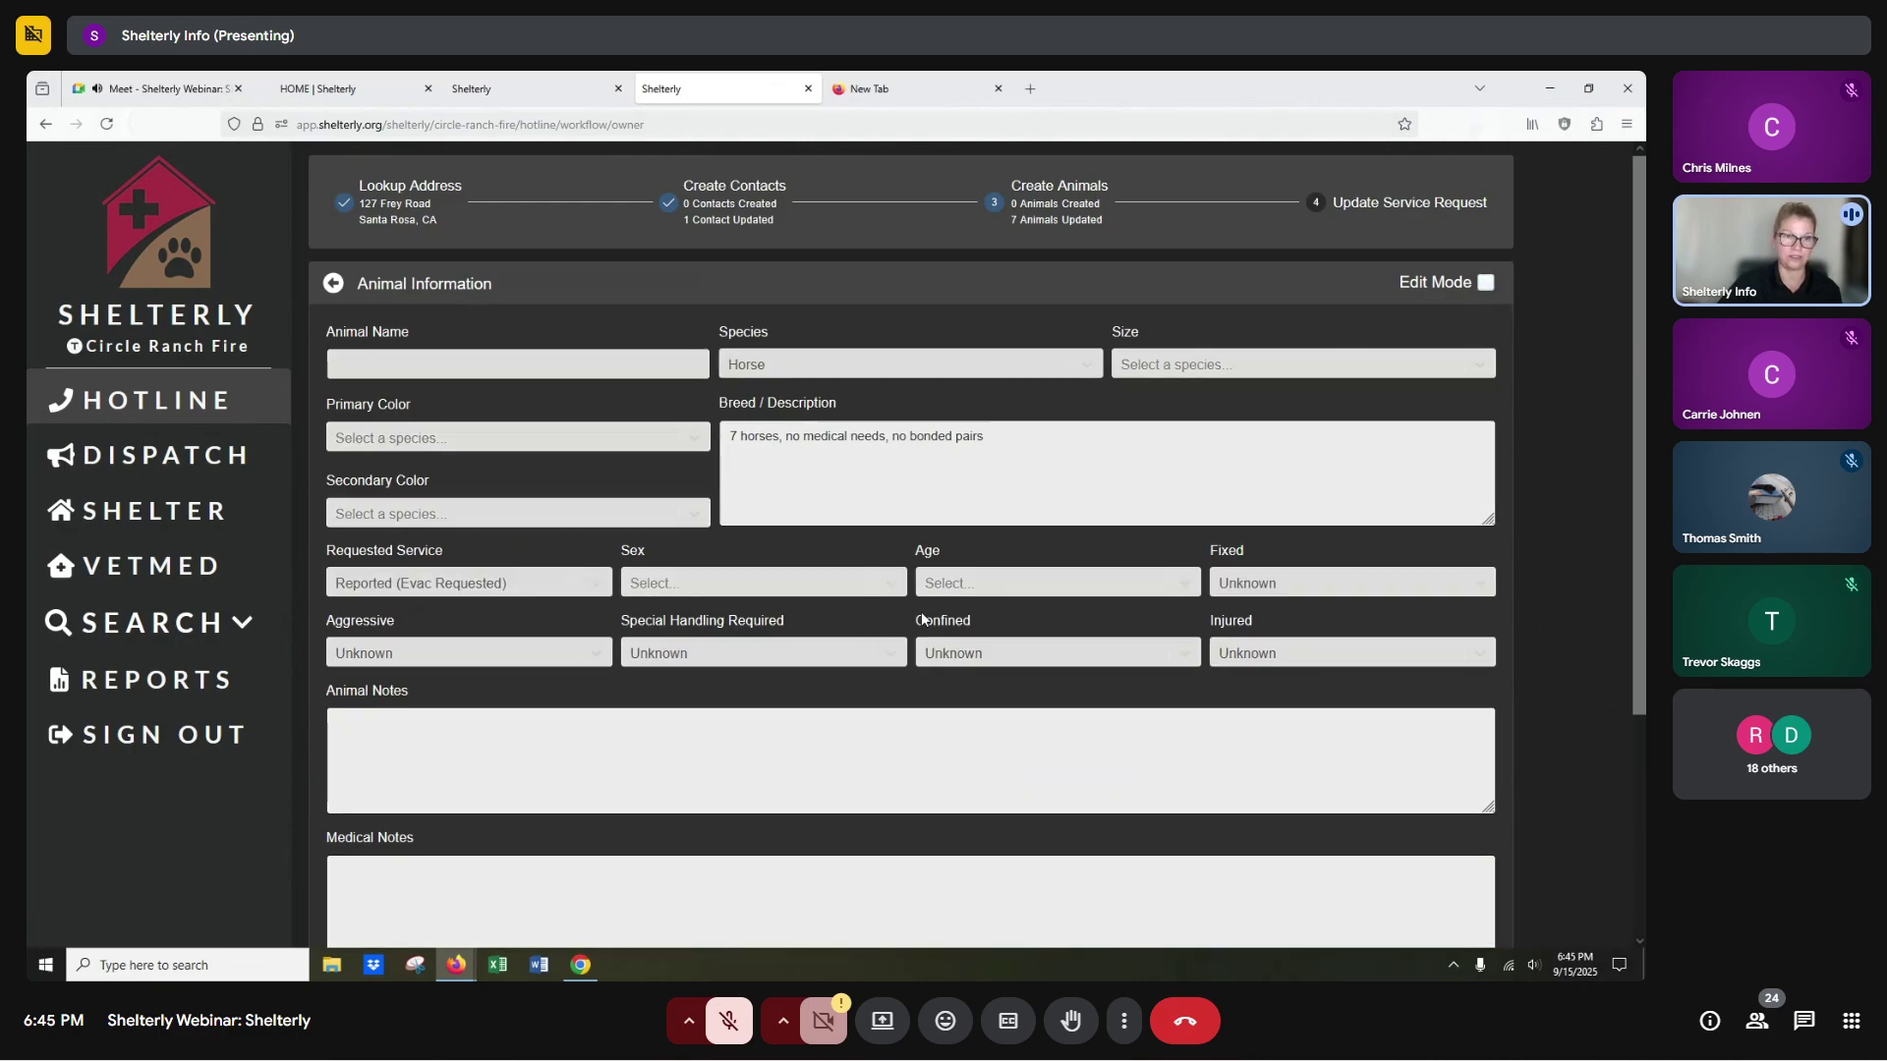
scroll(708, 629, "down", 3)
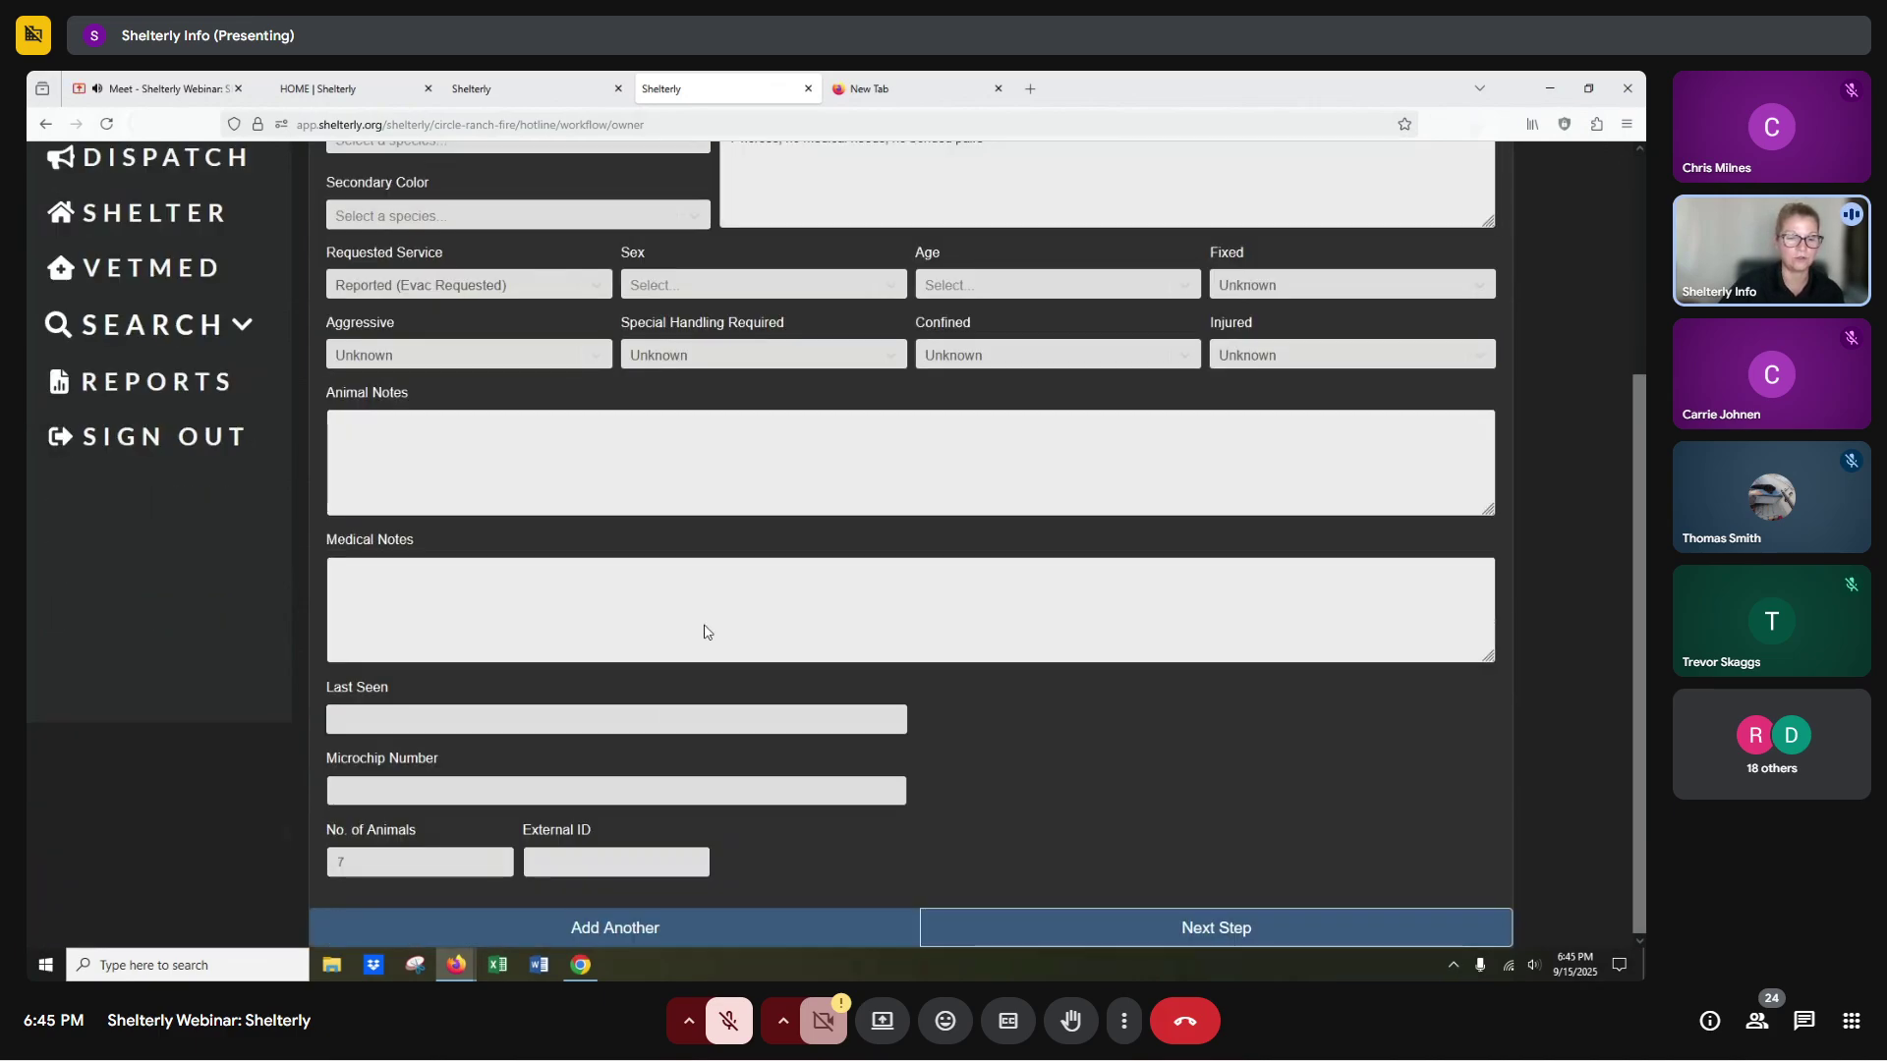
Add a new goat named Billy and advance to the Update Service Request step.
left_click(633, 928)
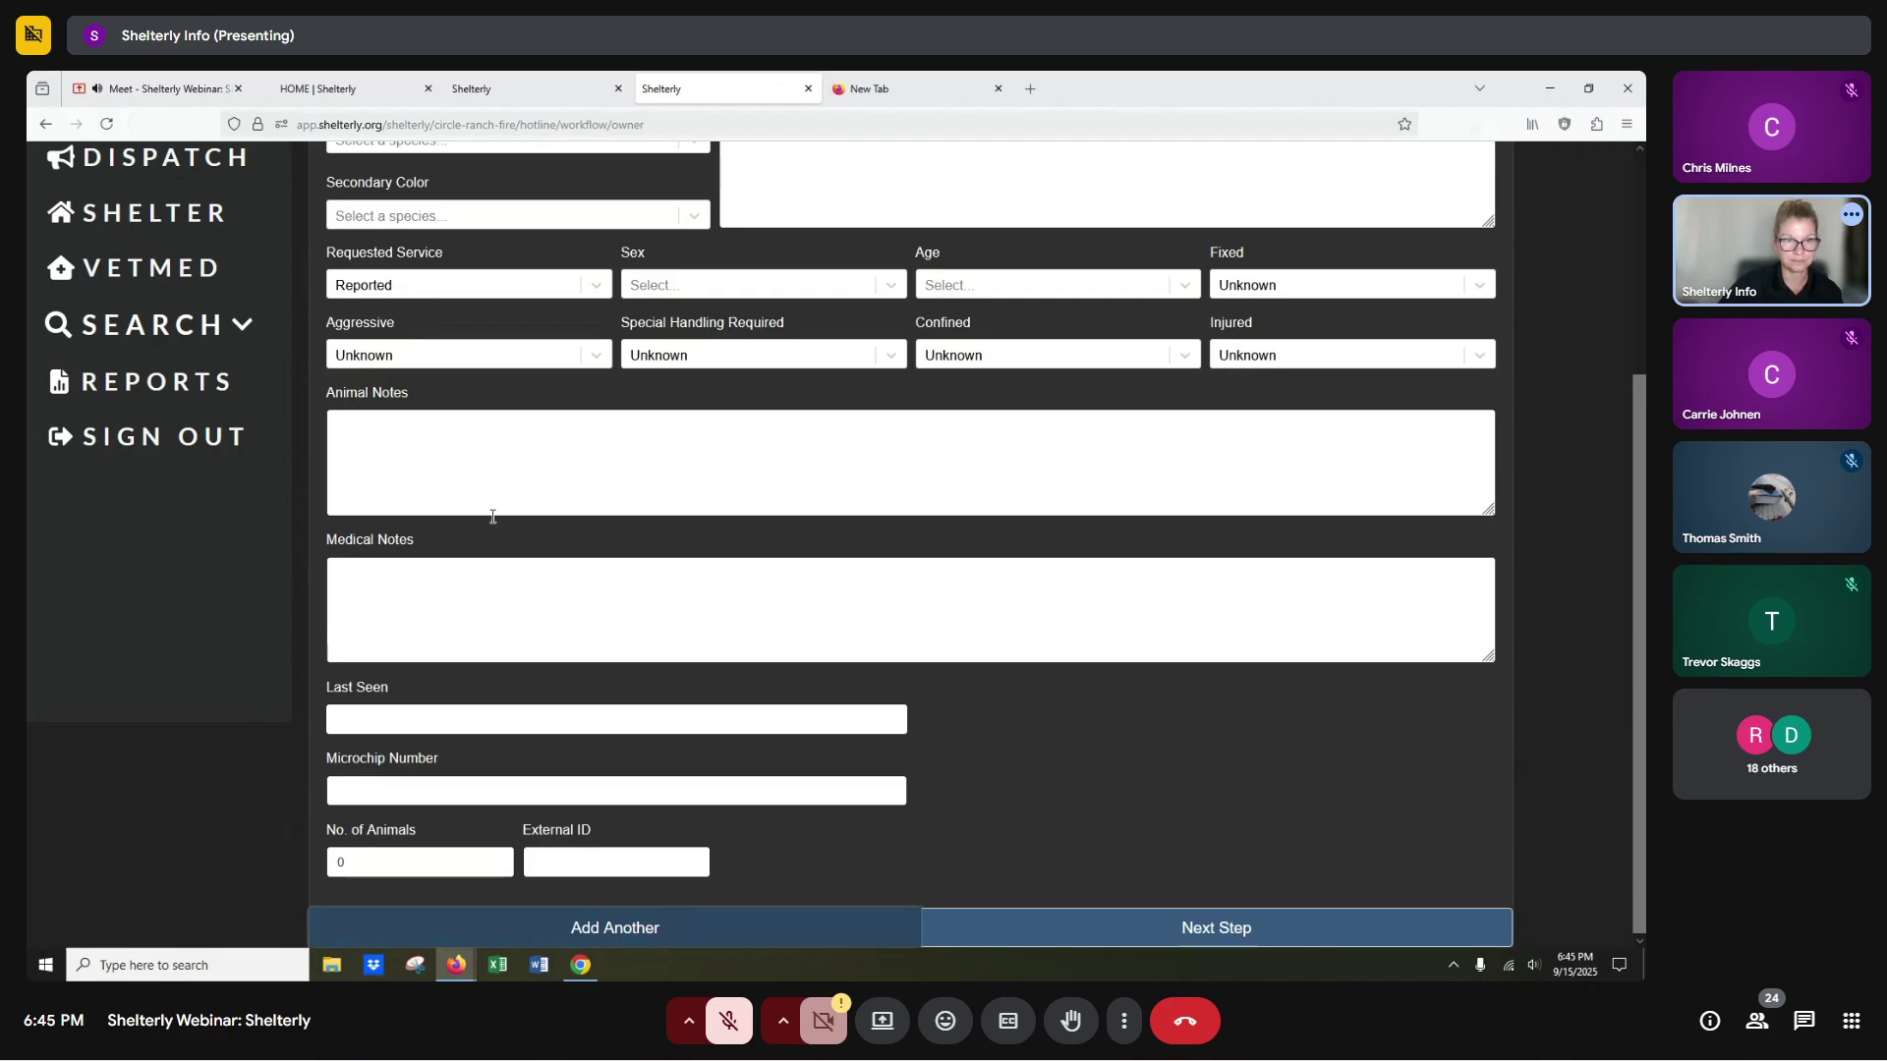
scroll(493, 522, "up", 3)
left_click(441, 323)
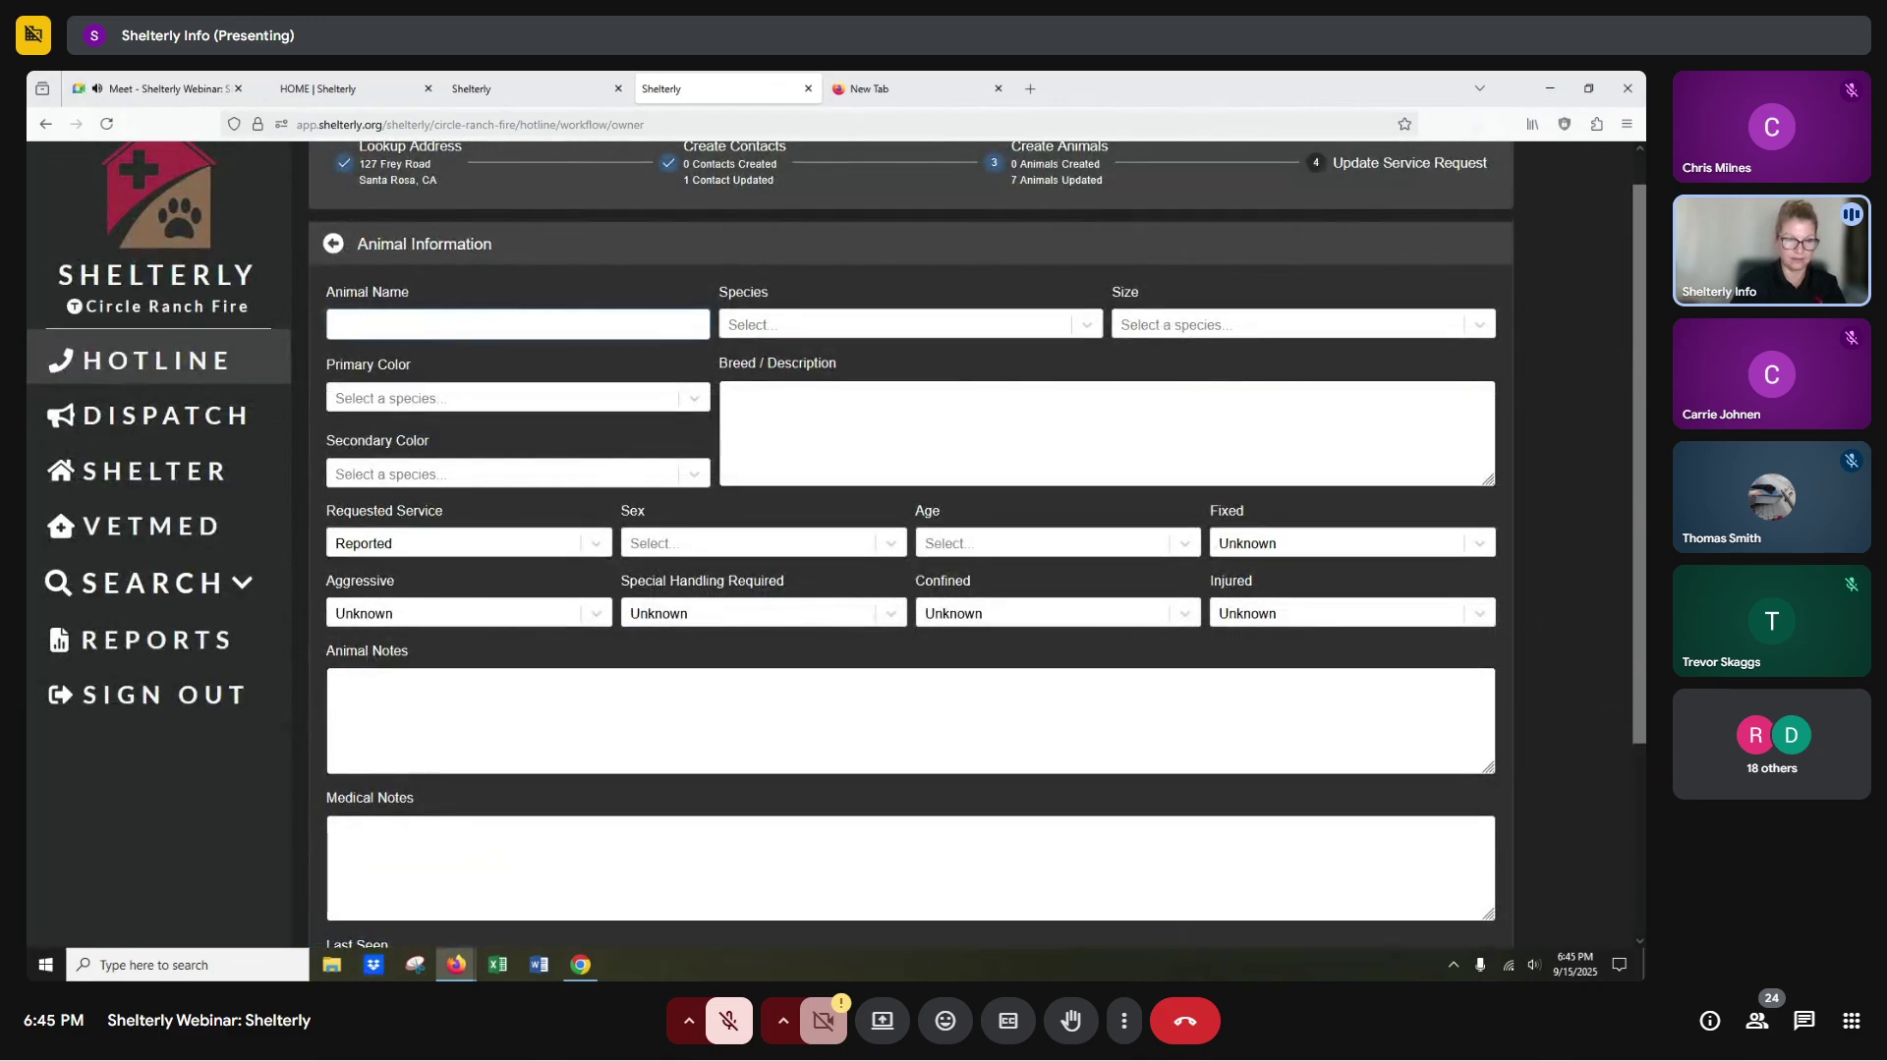
type("Billy")
key("Tab")
type("Go")
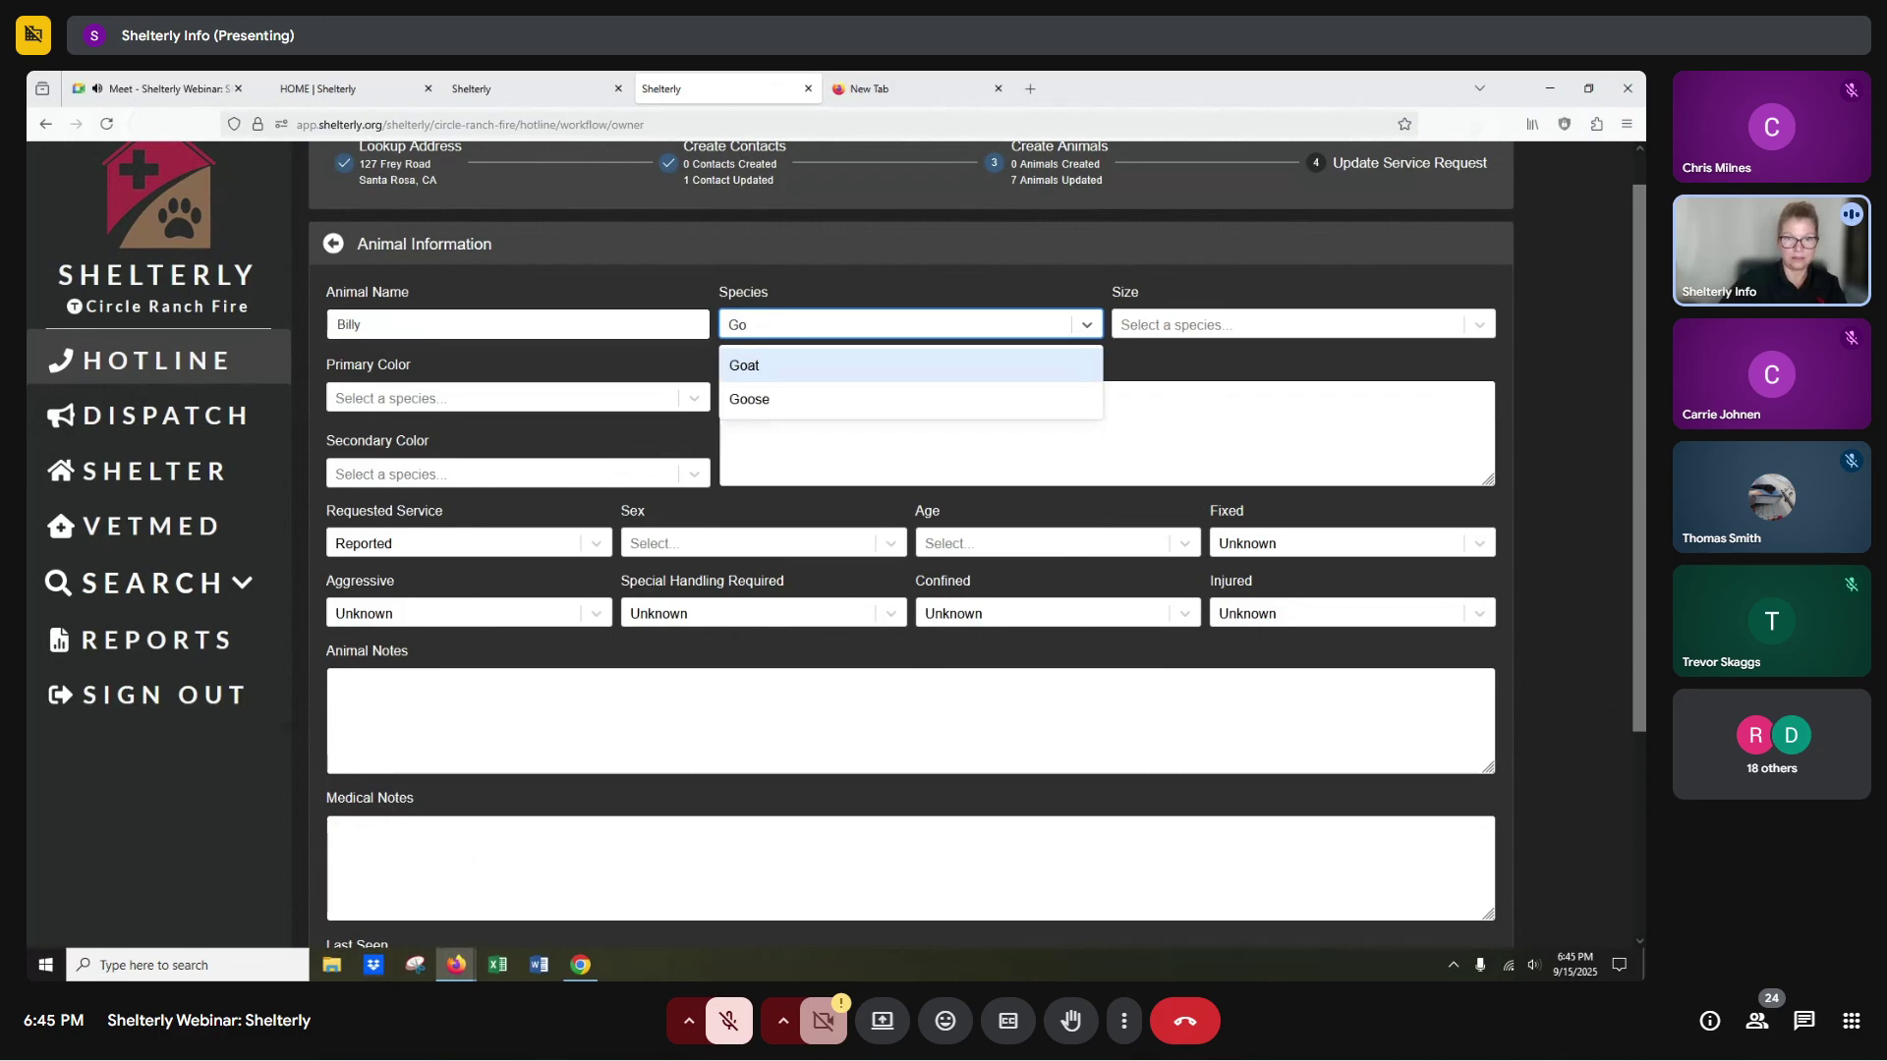
left_click(780, 367)
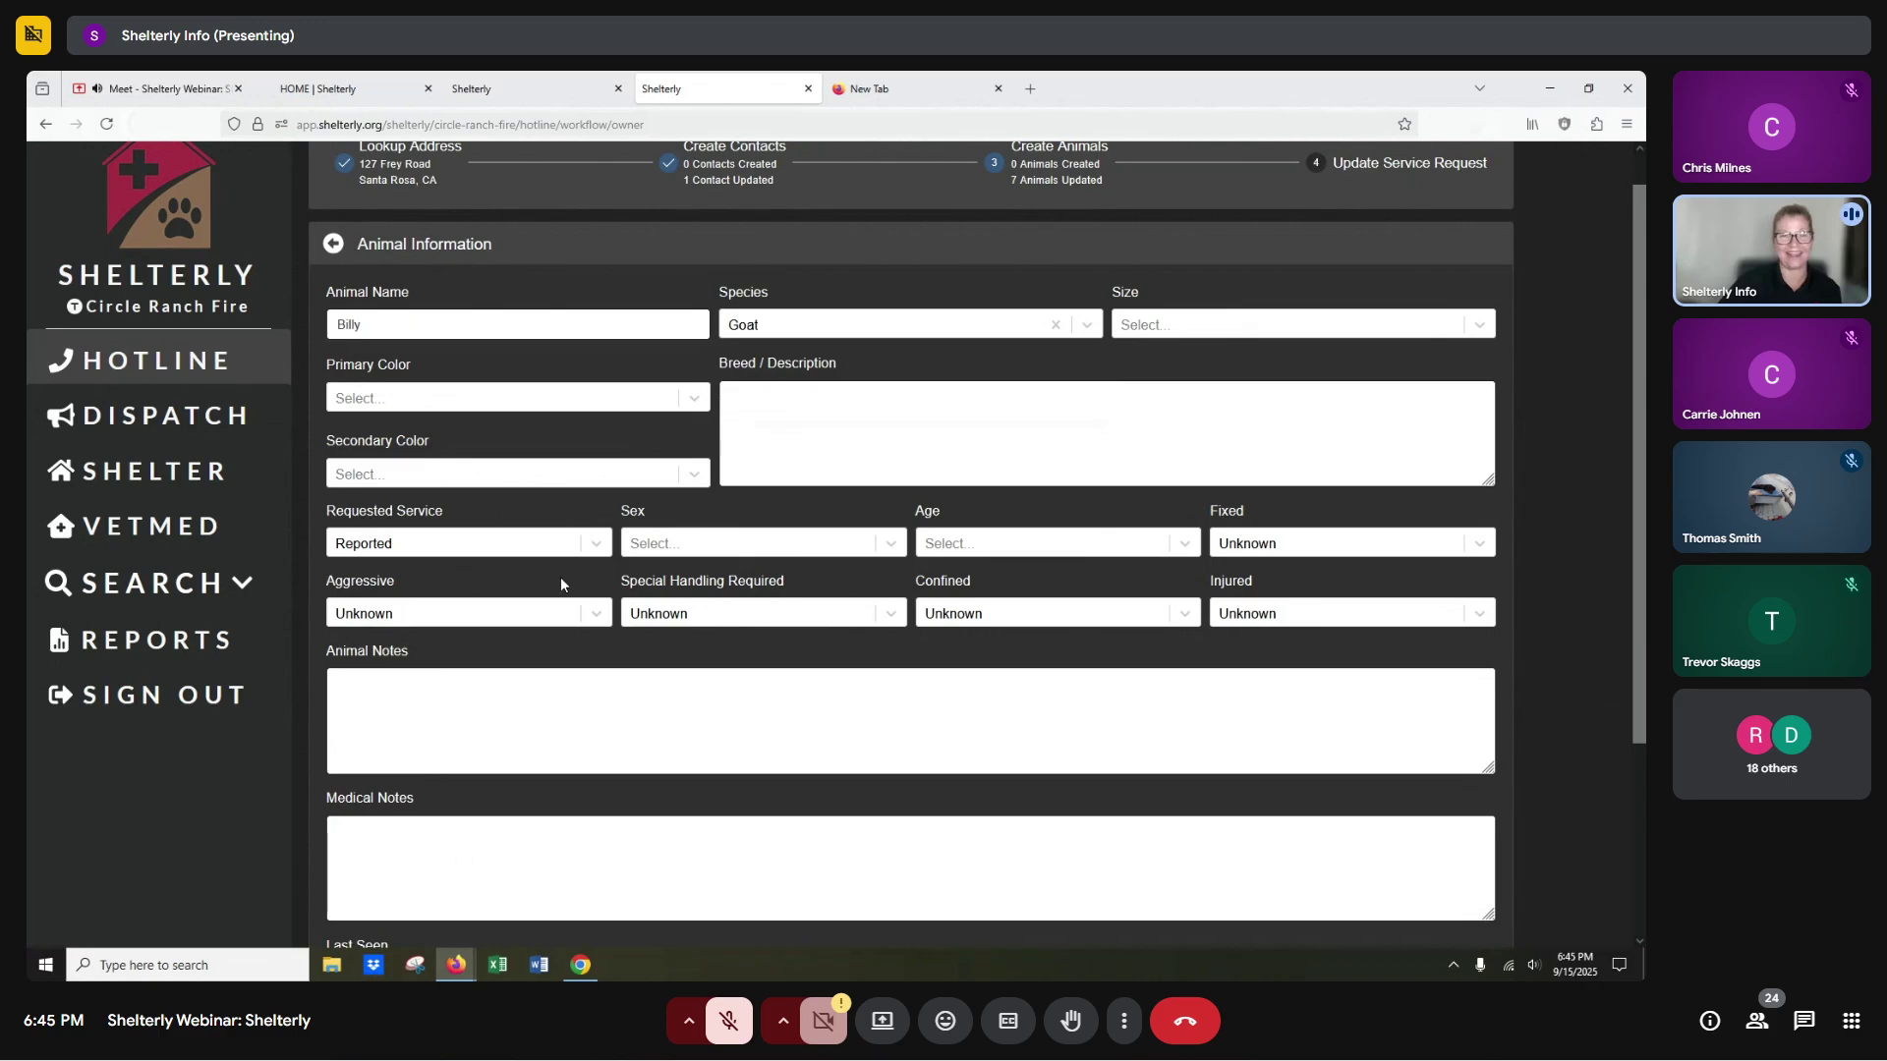
scroll(561, 580, "down", 3)
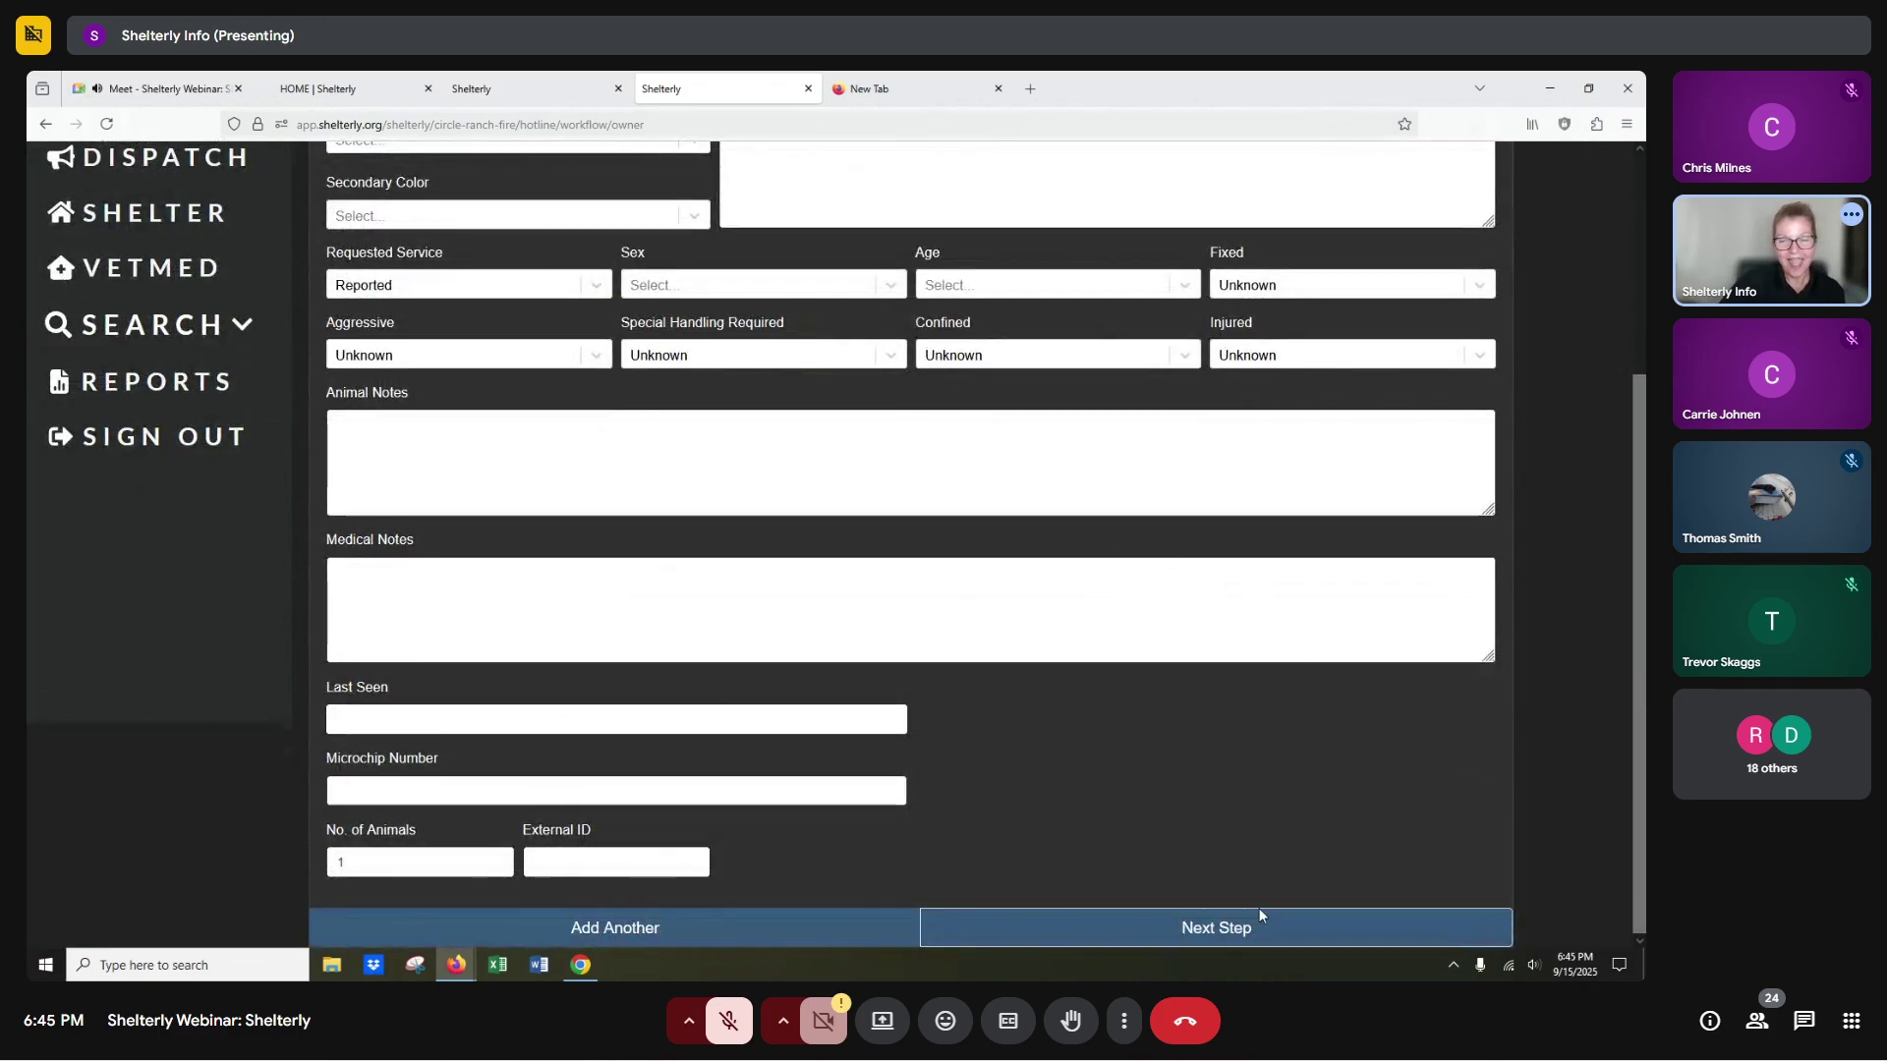
left_click(1219, 929)
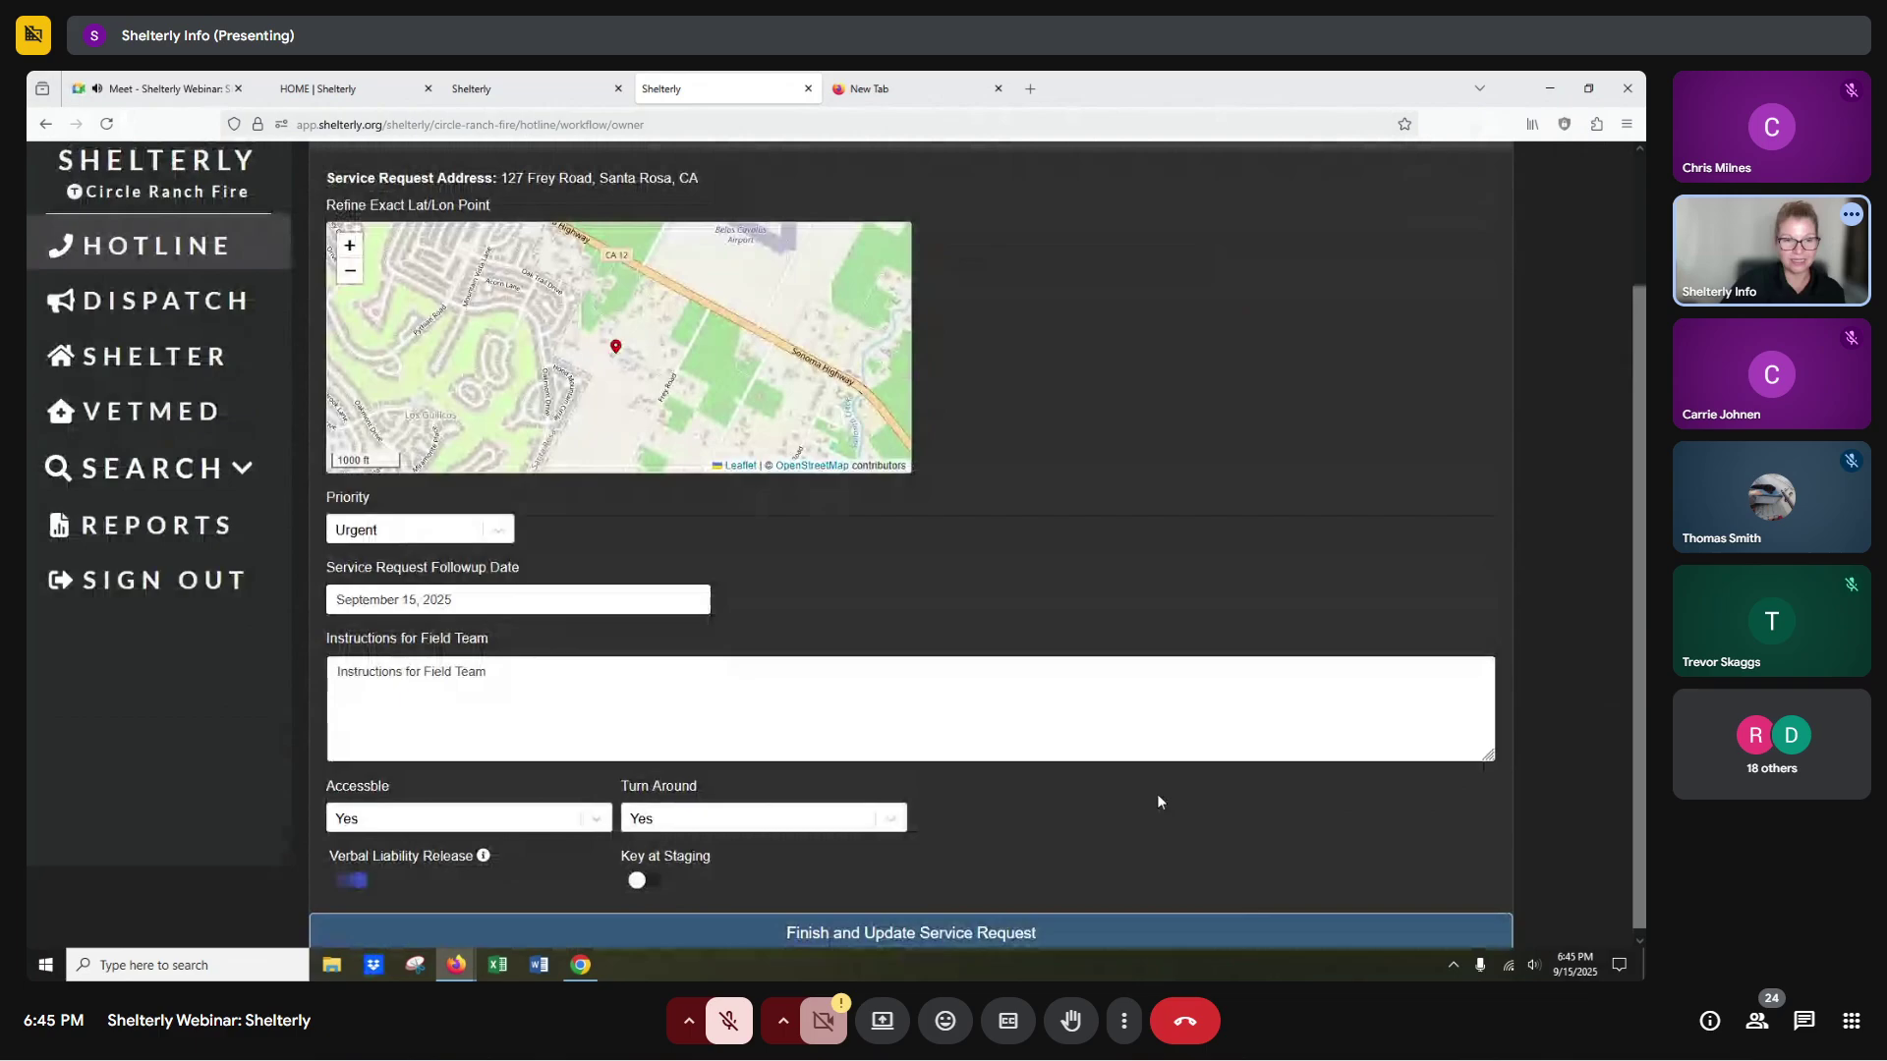
Save SR#9 listing the 7 horses and Billy the goat, then open animal #17 Billy's record.
left_click(901, 935)
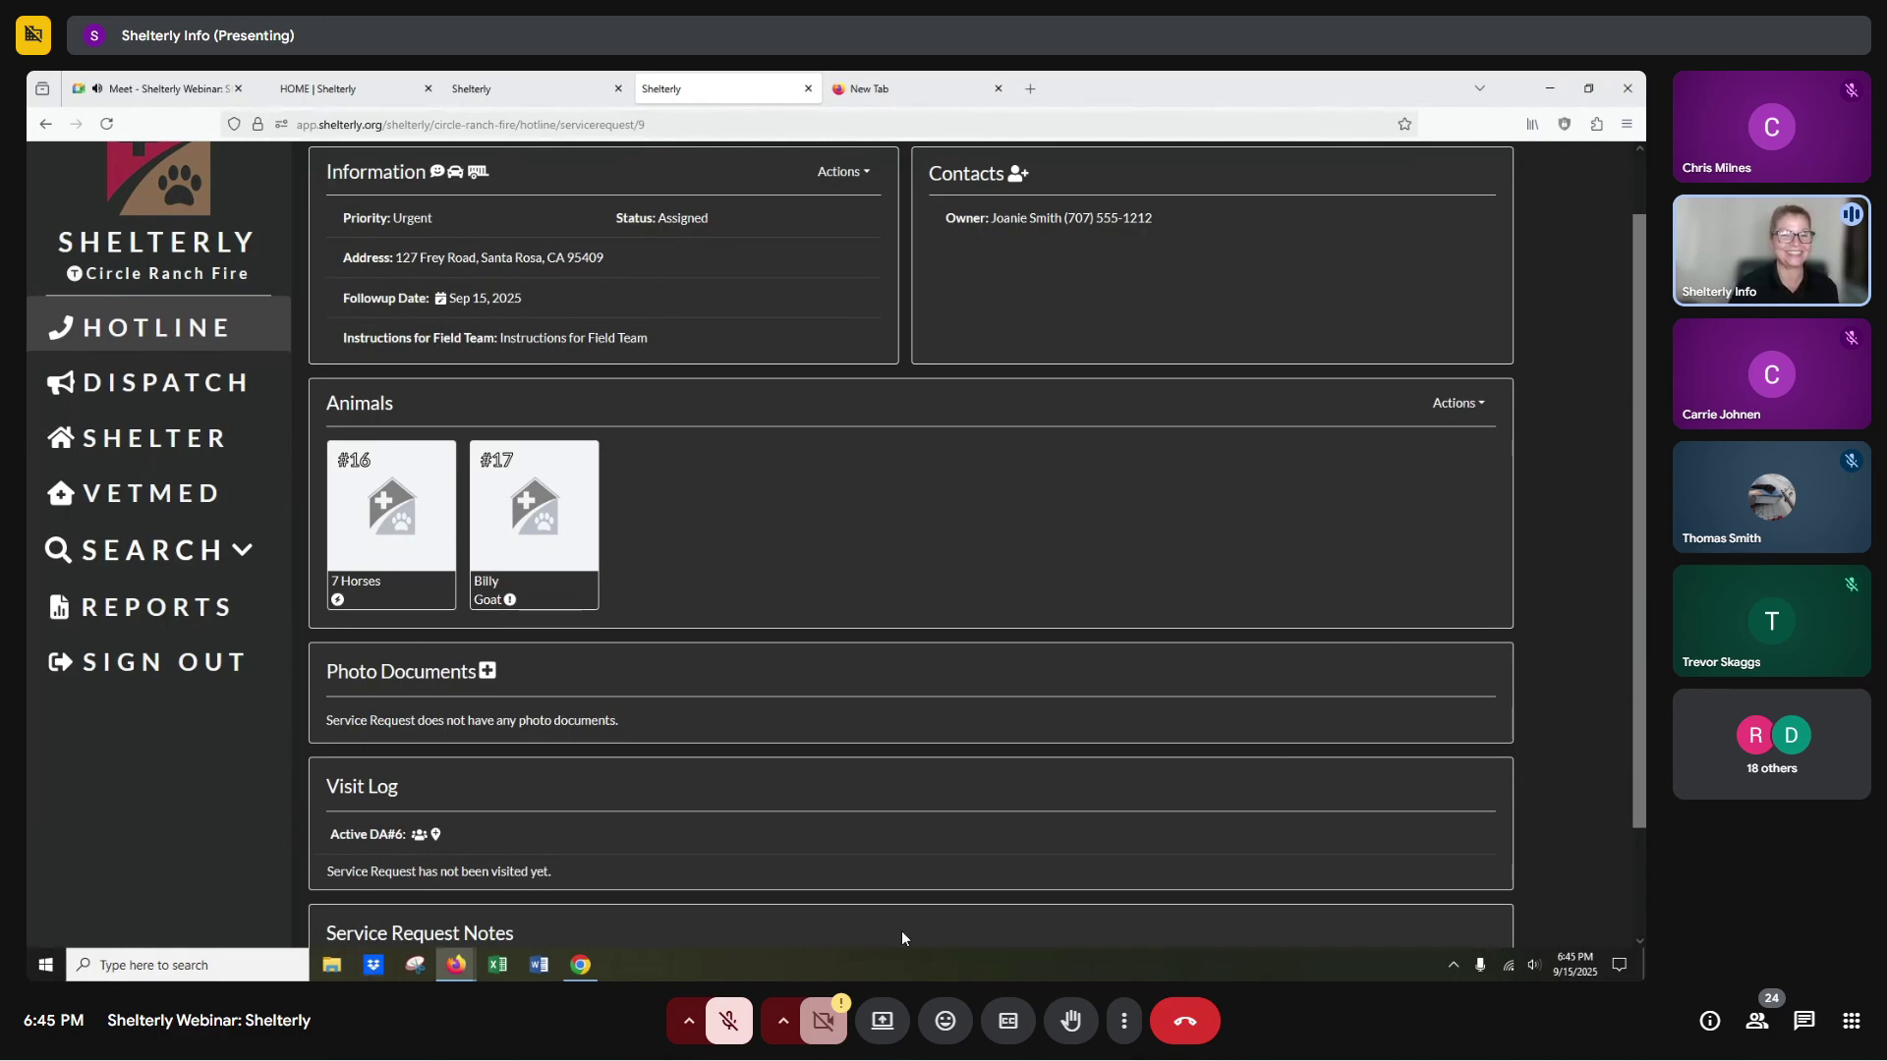
mouse_move(511, 601)
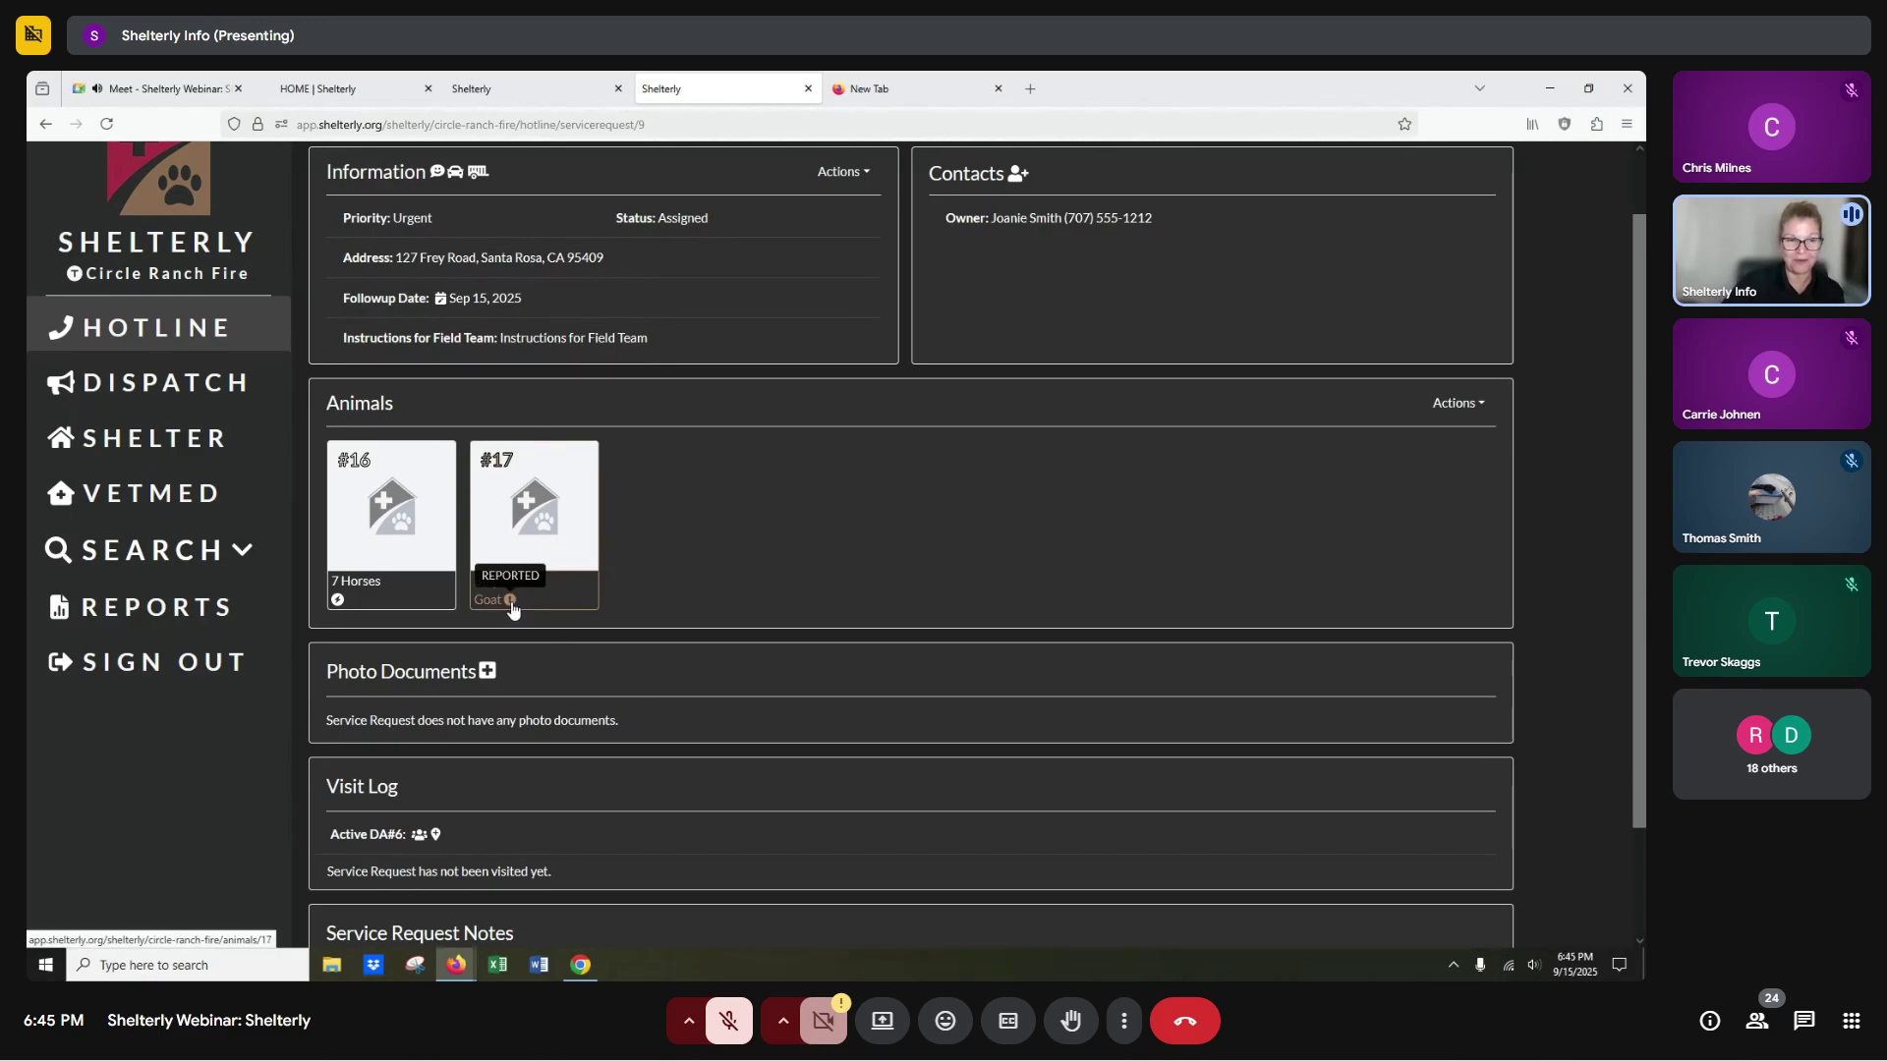
mouse_move(335, 608)
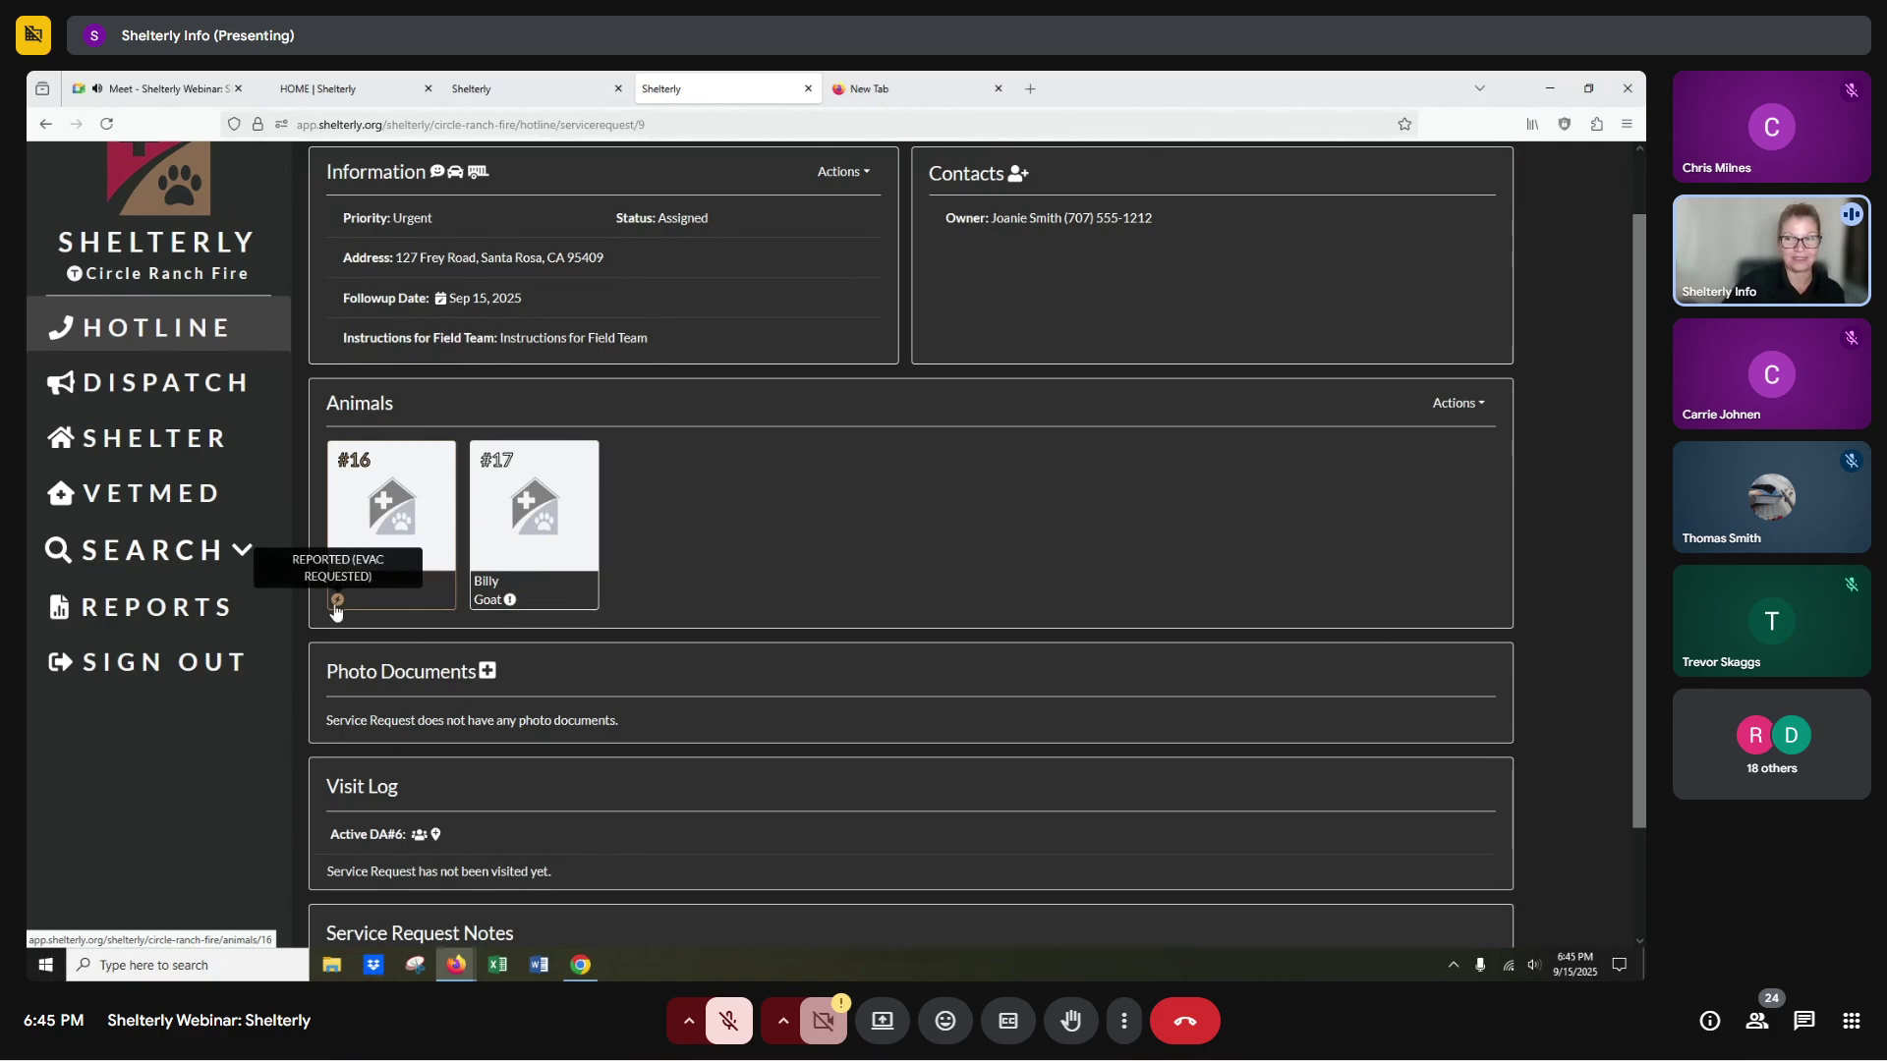
left_click(538, 521)
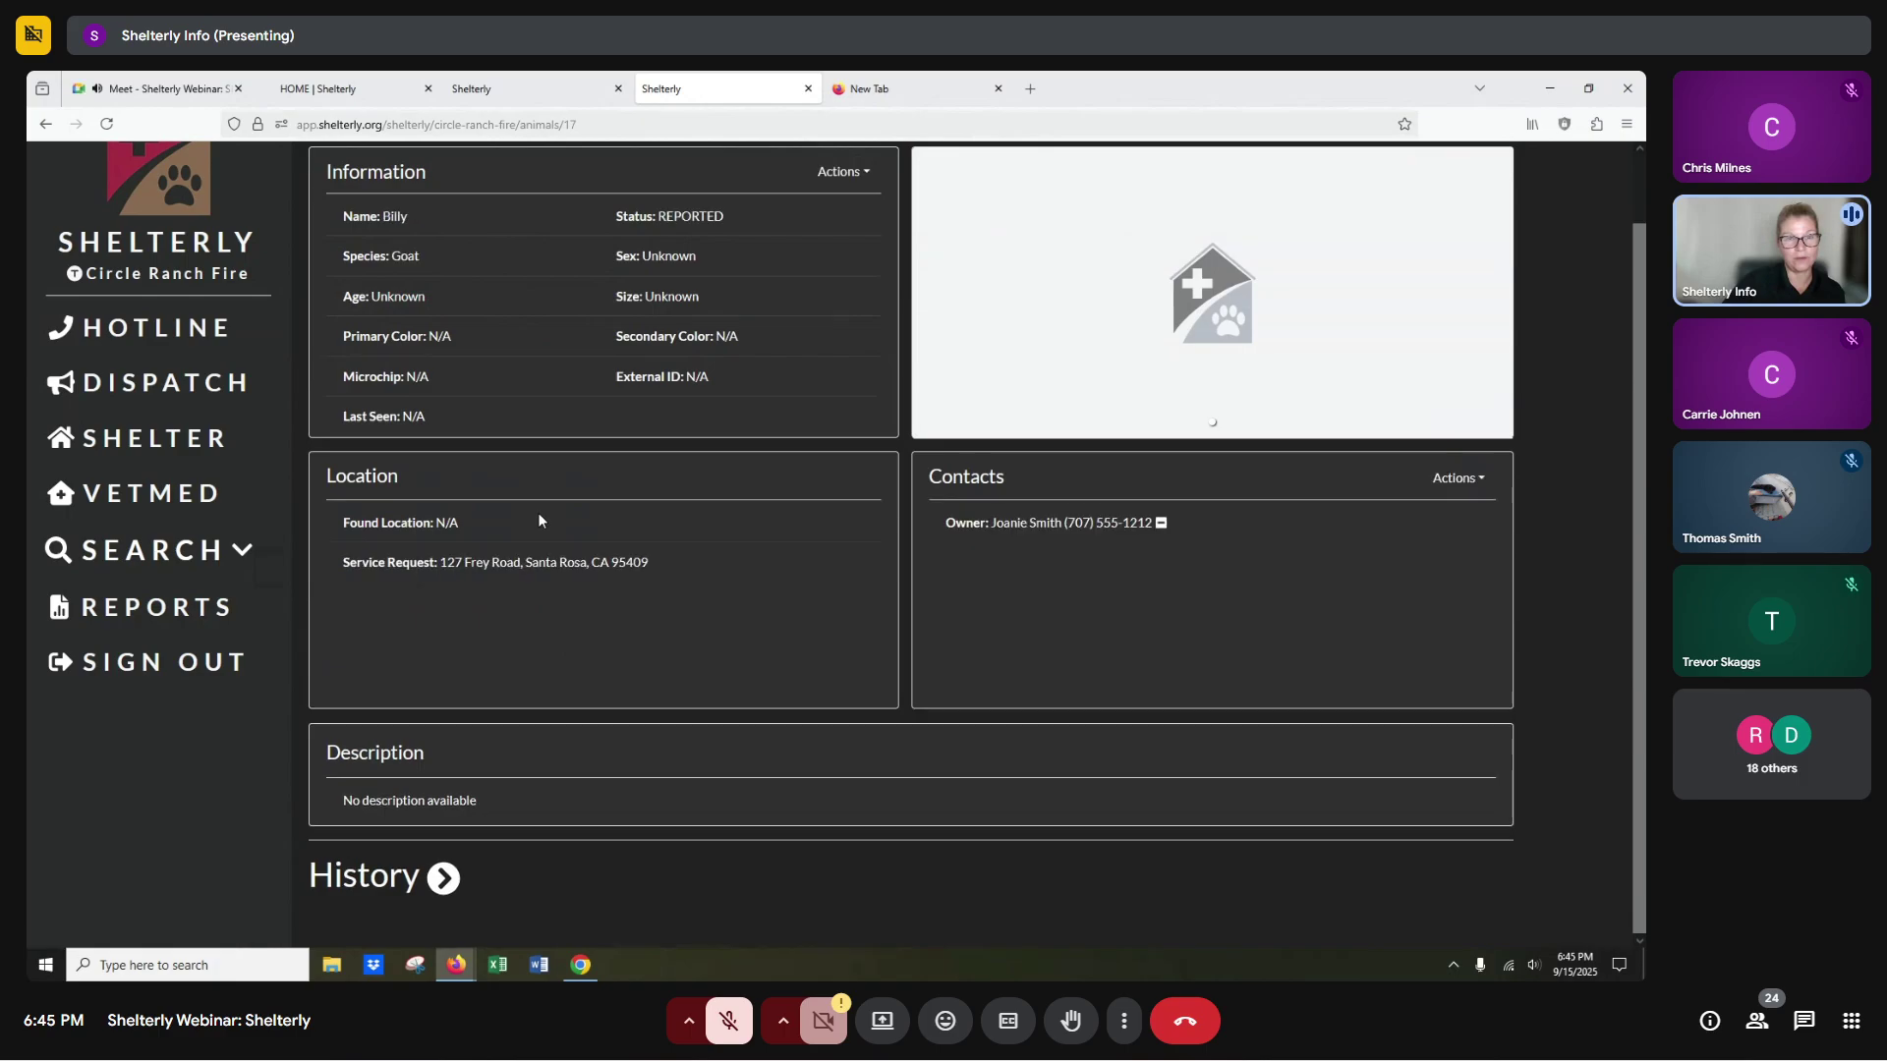
Edit Billy the goat's record to set Requested Service to Reported (Evac Requested) and save it.
left_click(835, 173)
left_click(755, 239)
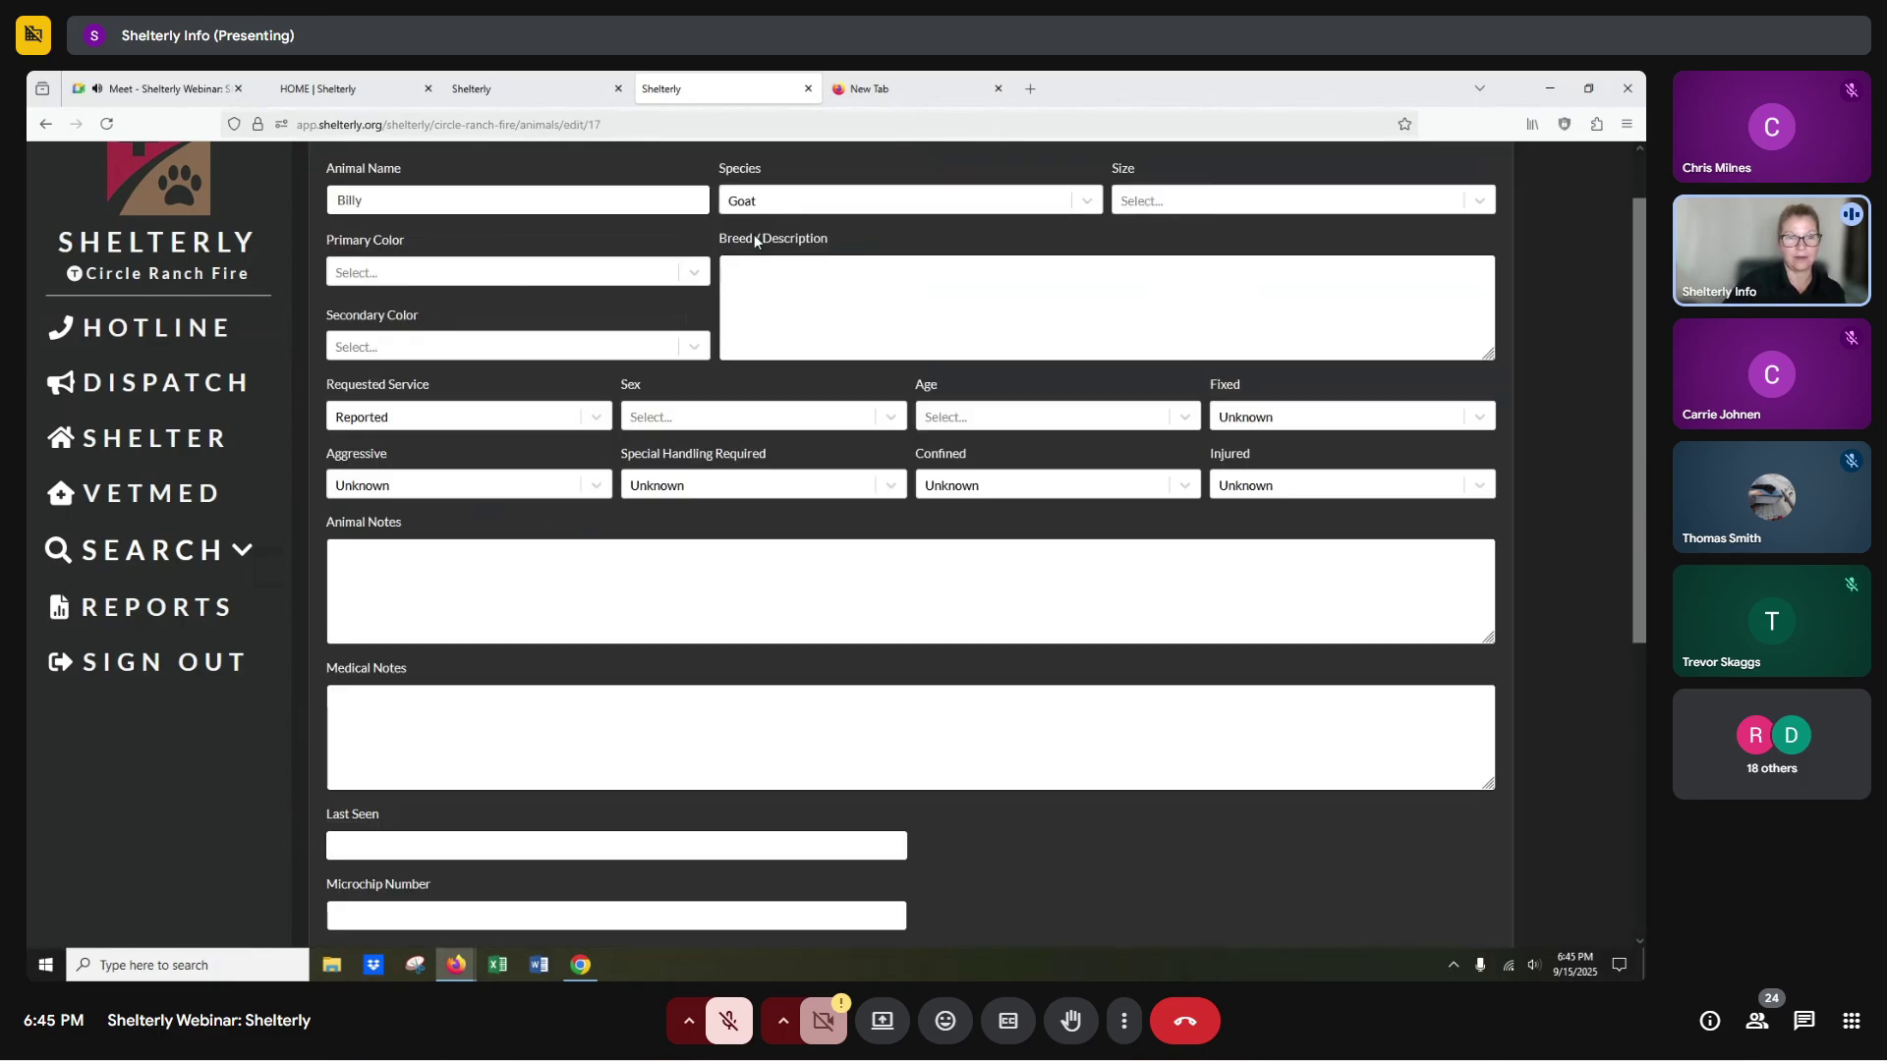
left_click(457, 412)
left_click(407, 491)
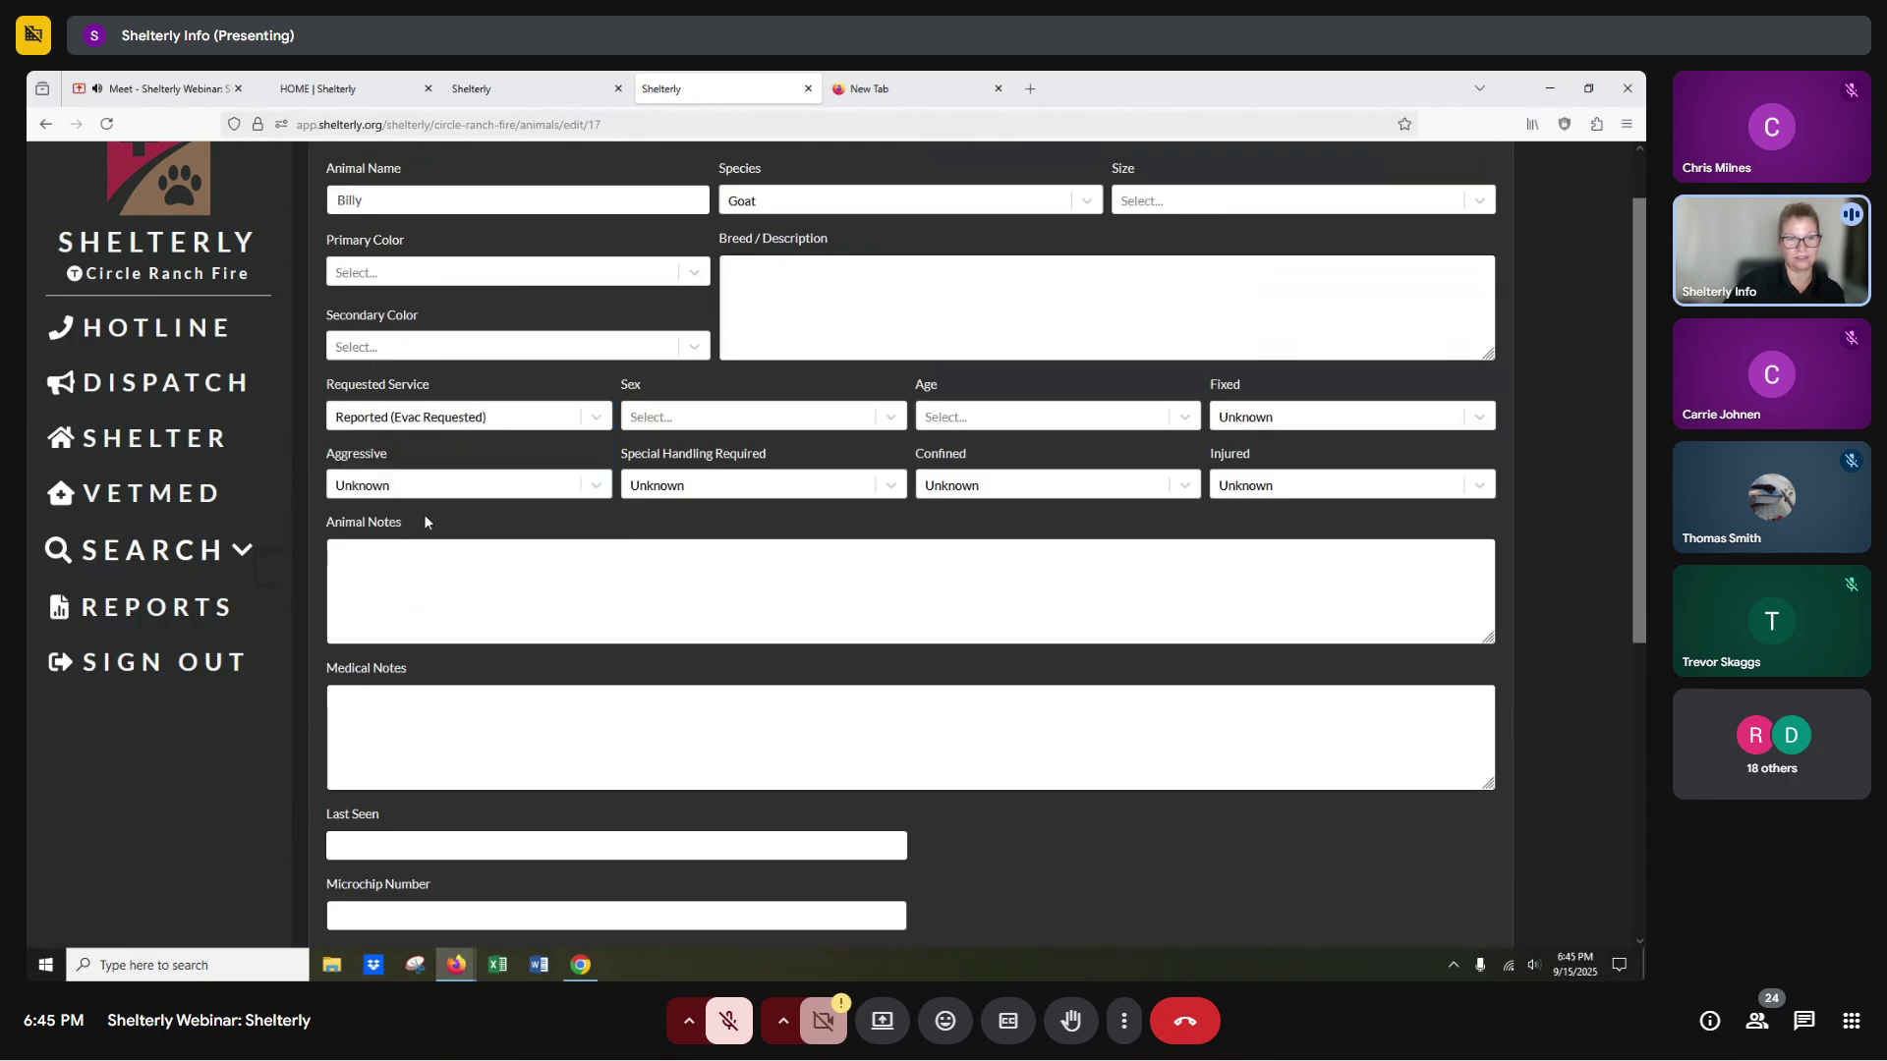
scroll(1062, 812, "down", 5)
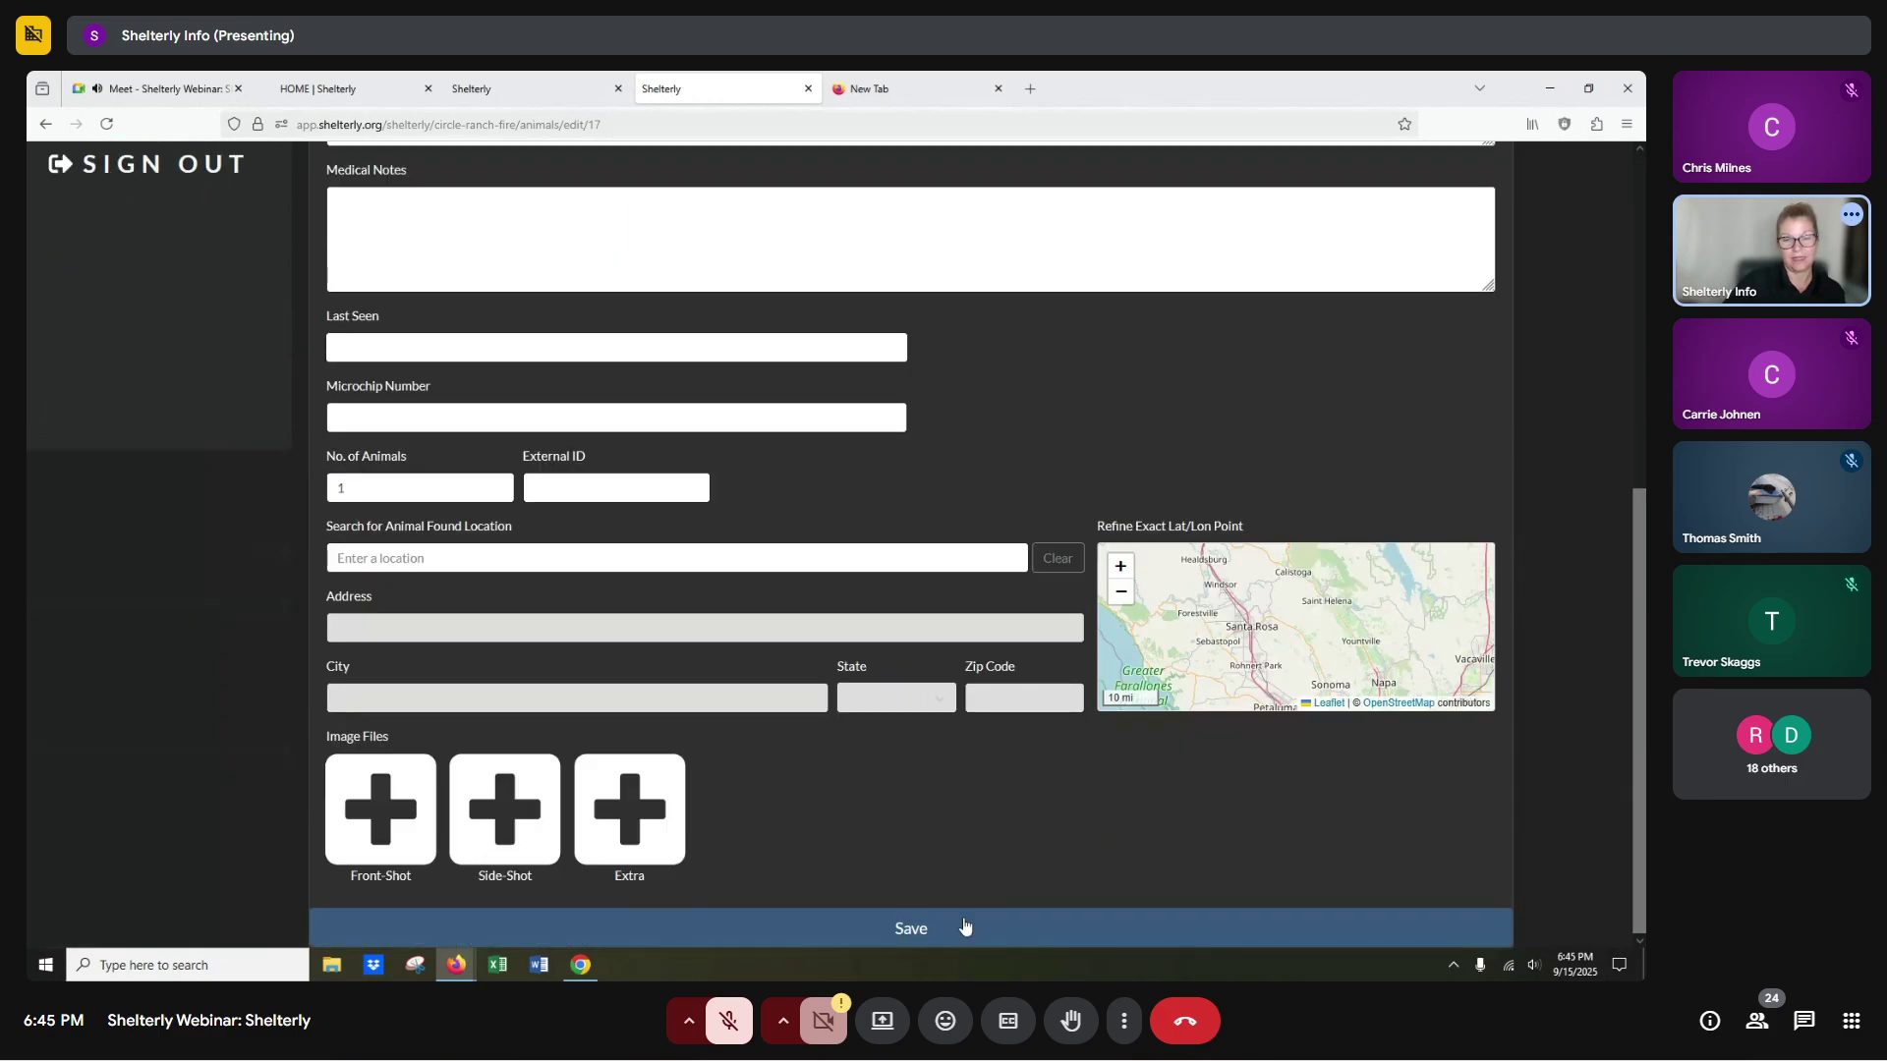
left_click(957, 929)
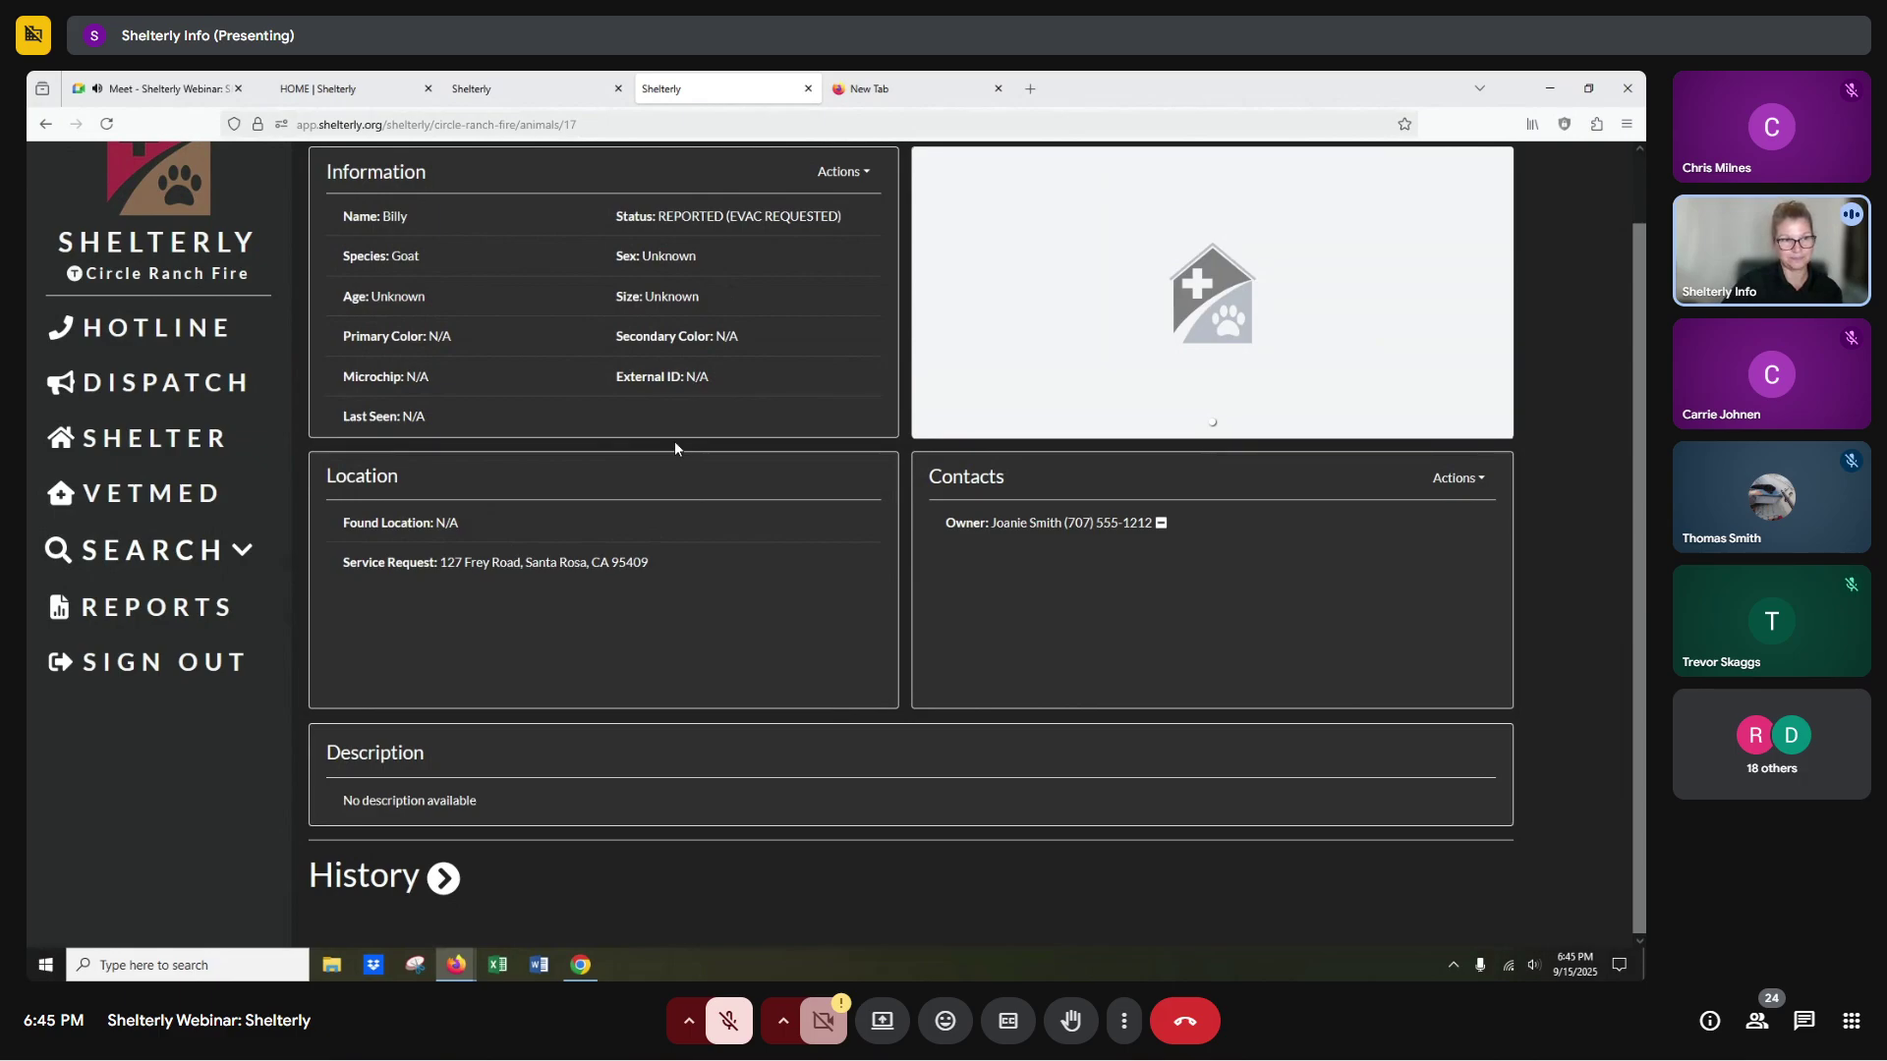
Check the Deploy Teams page, then open DA#6's summary with SR#9 expanded.
left_click(193, 394)
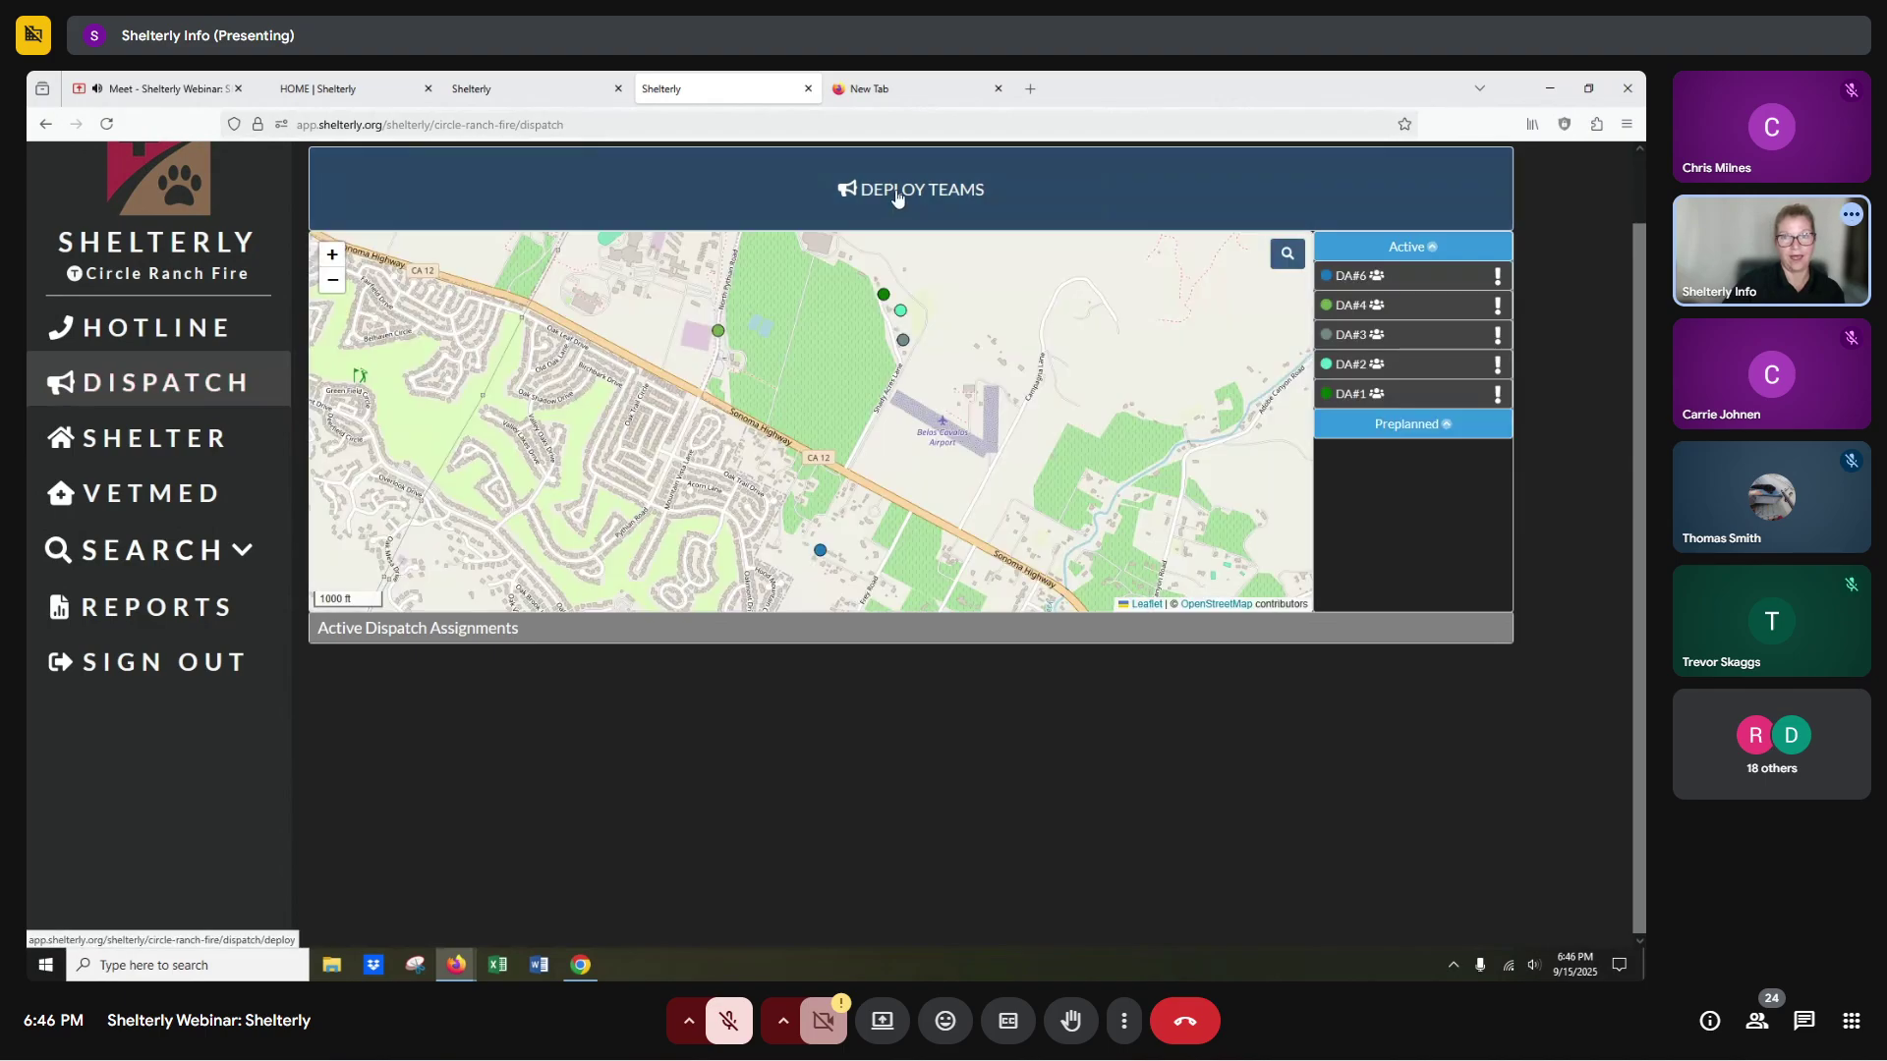
left_click(898, 192)
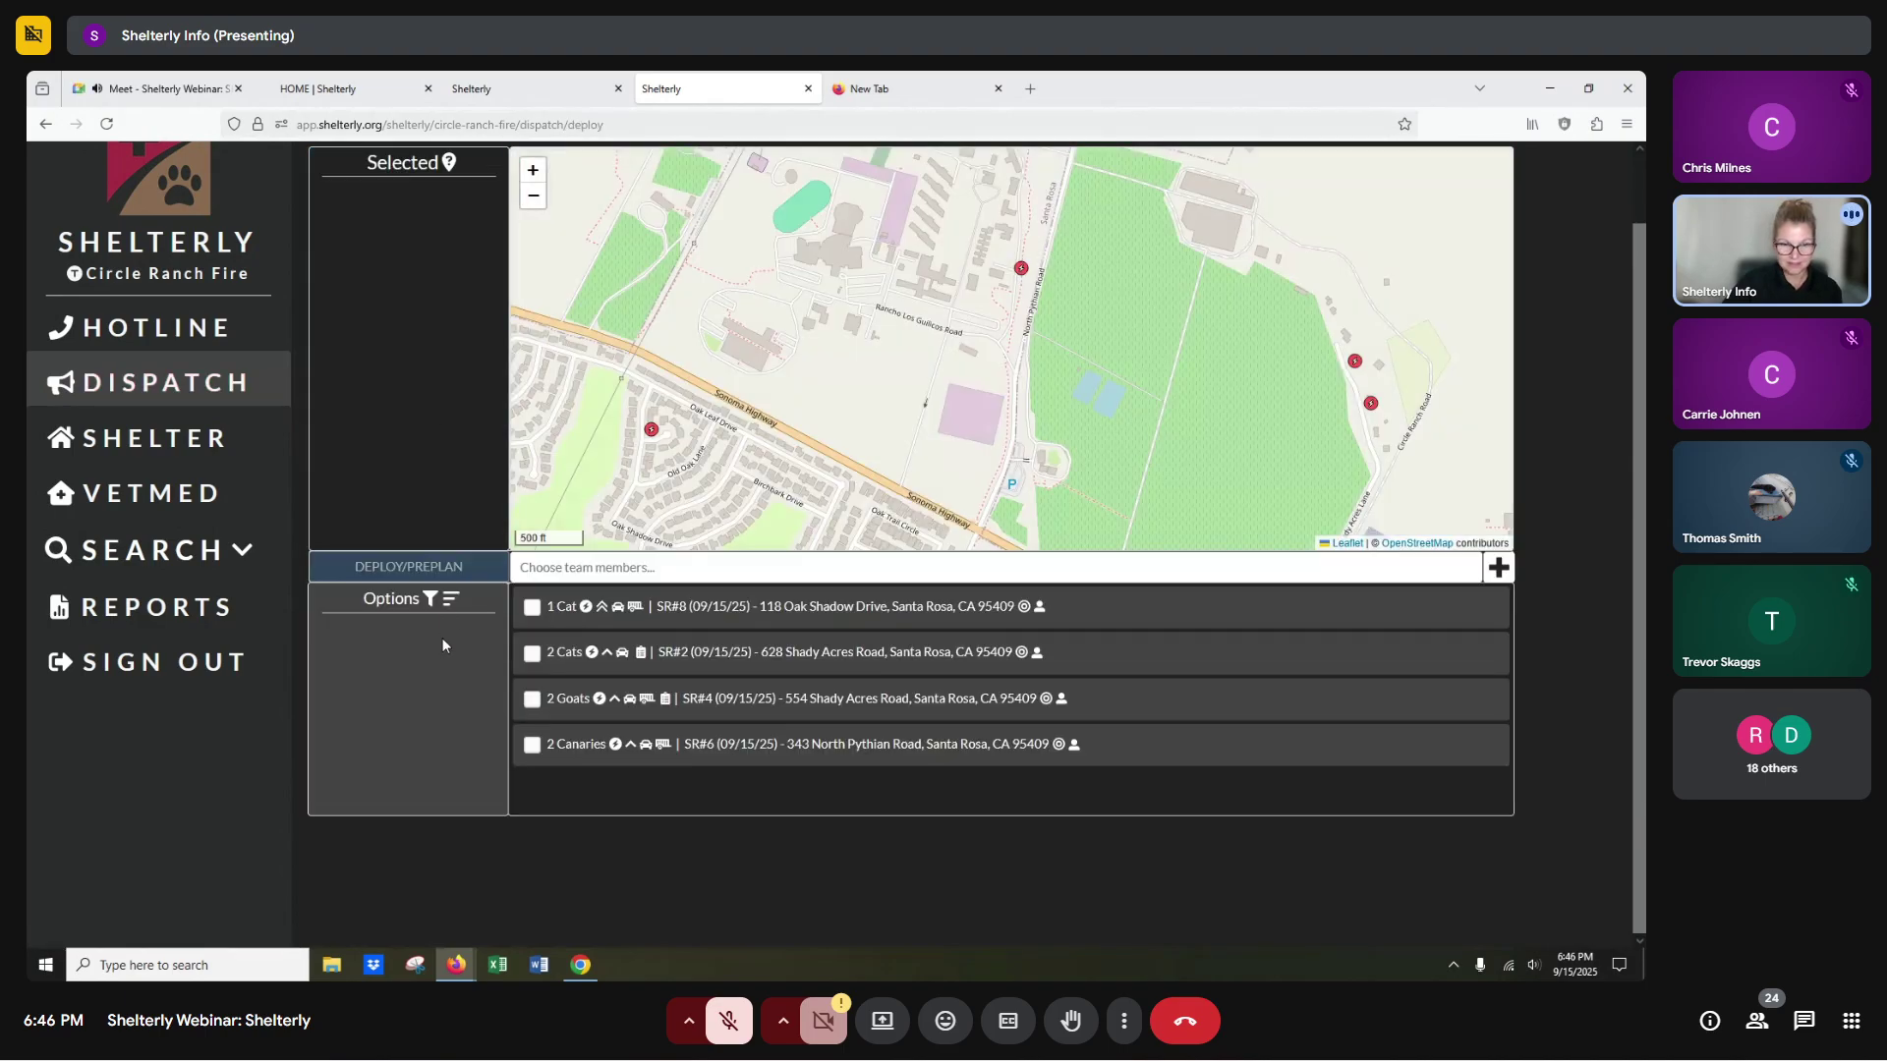
left_click(159, 391)
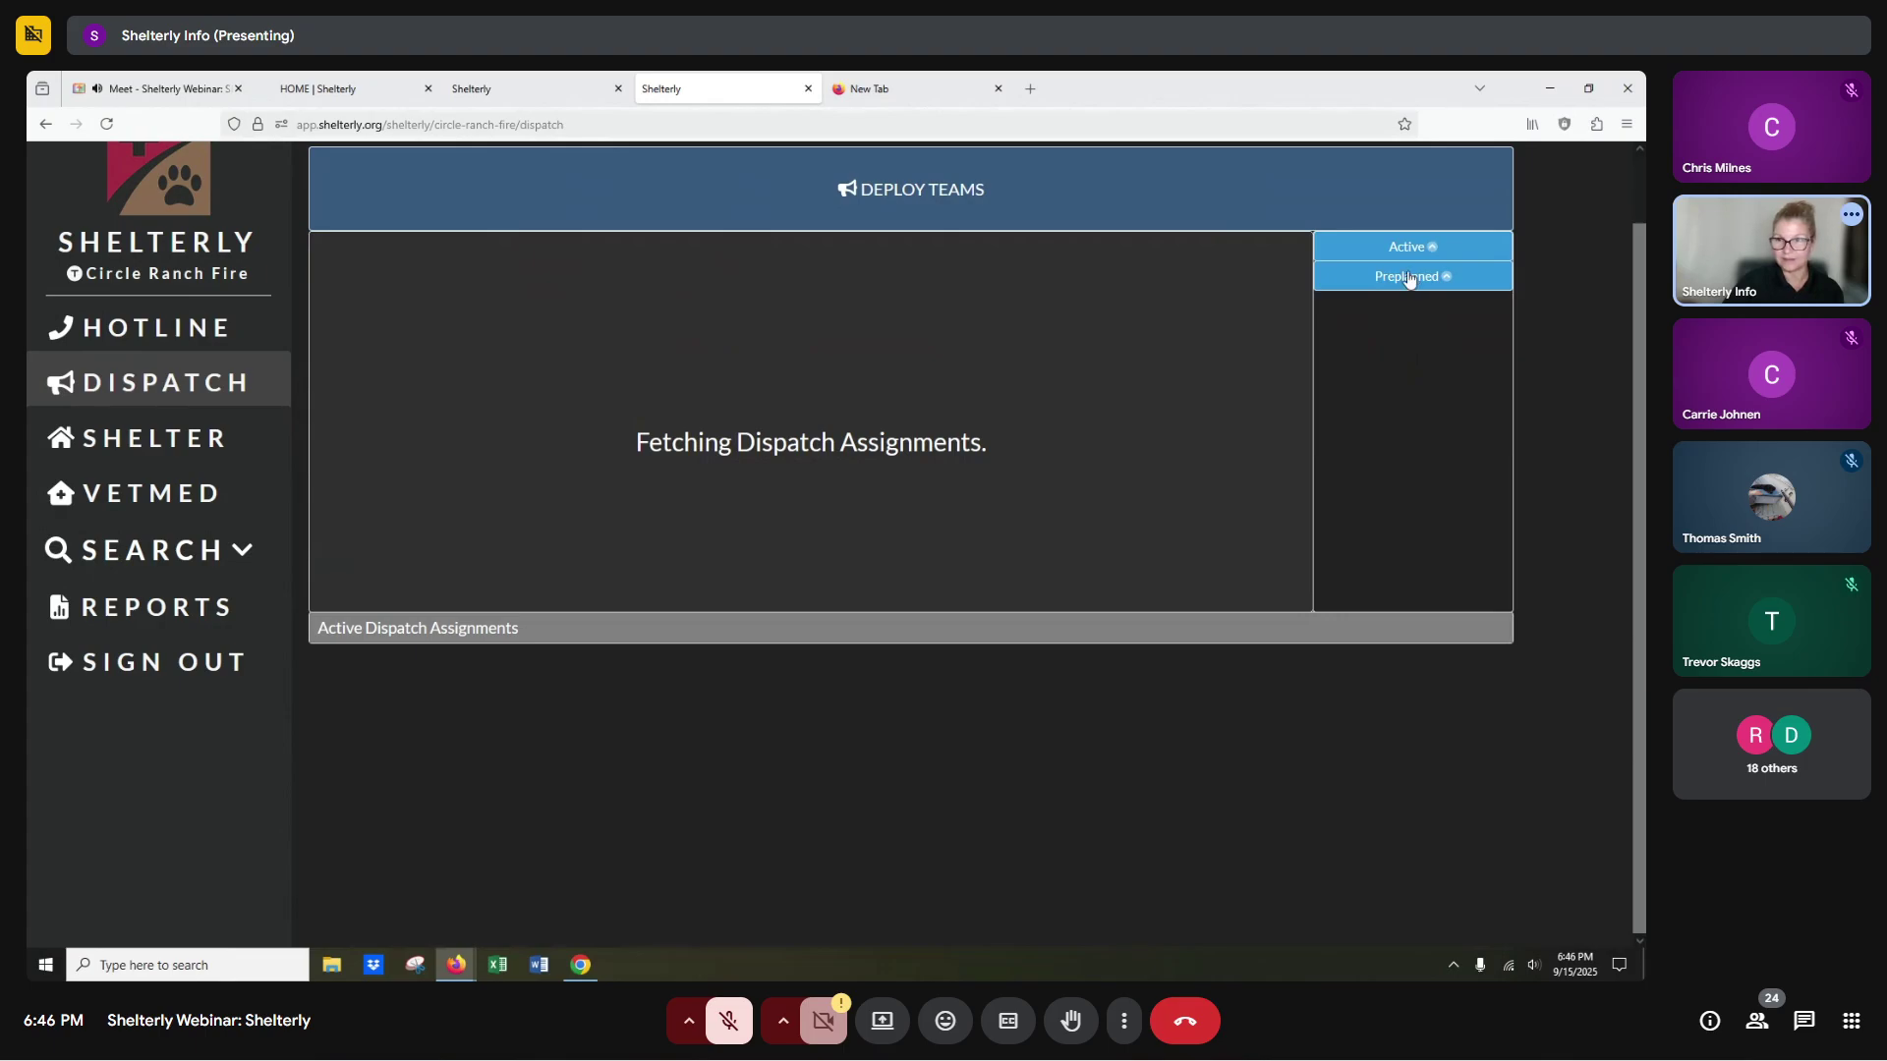
left_click(1349, 285)
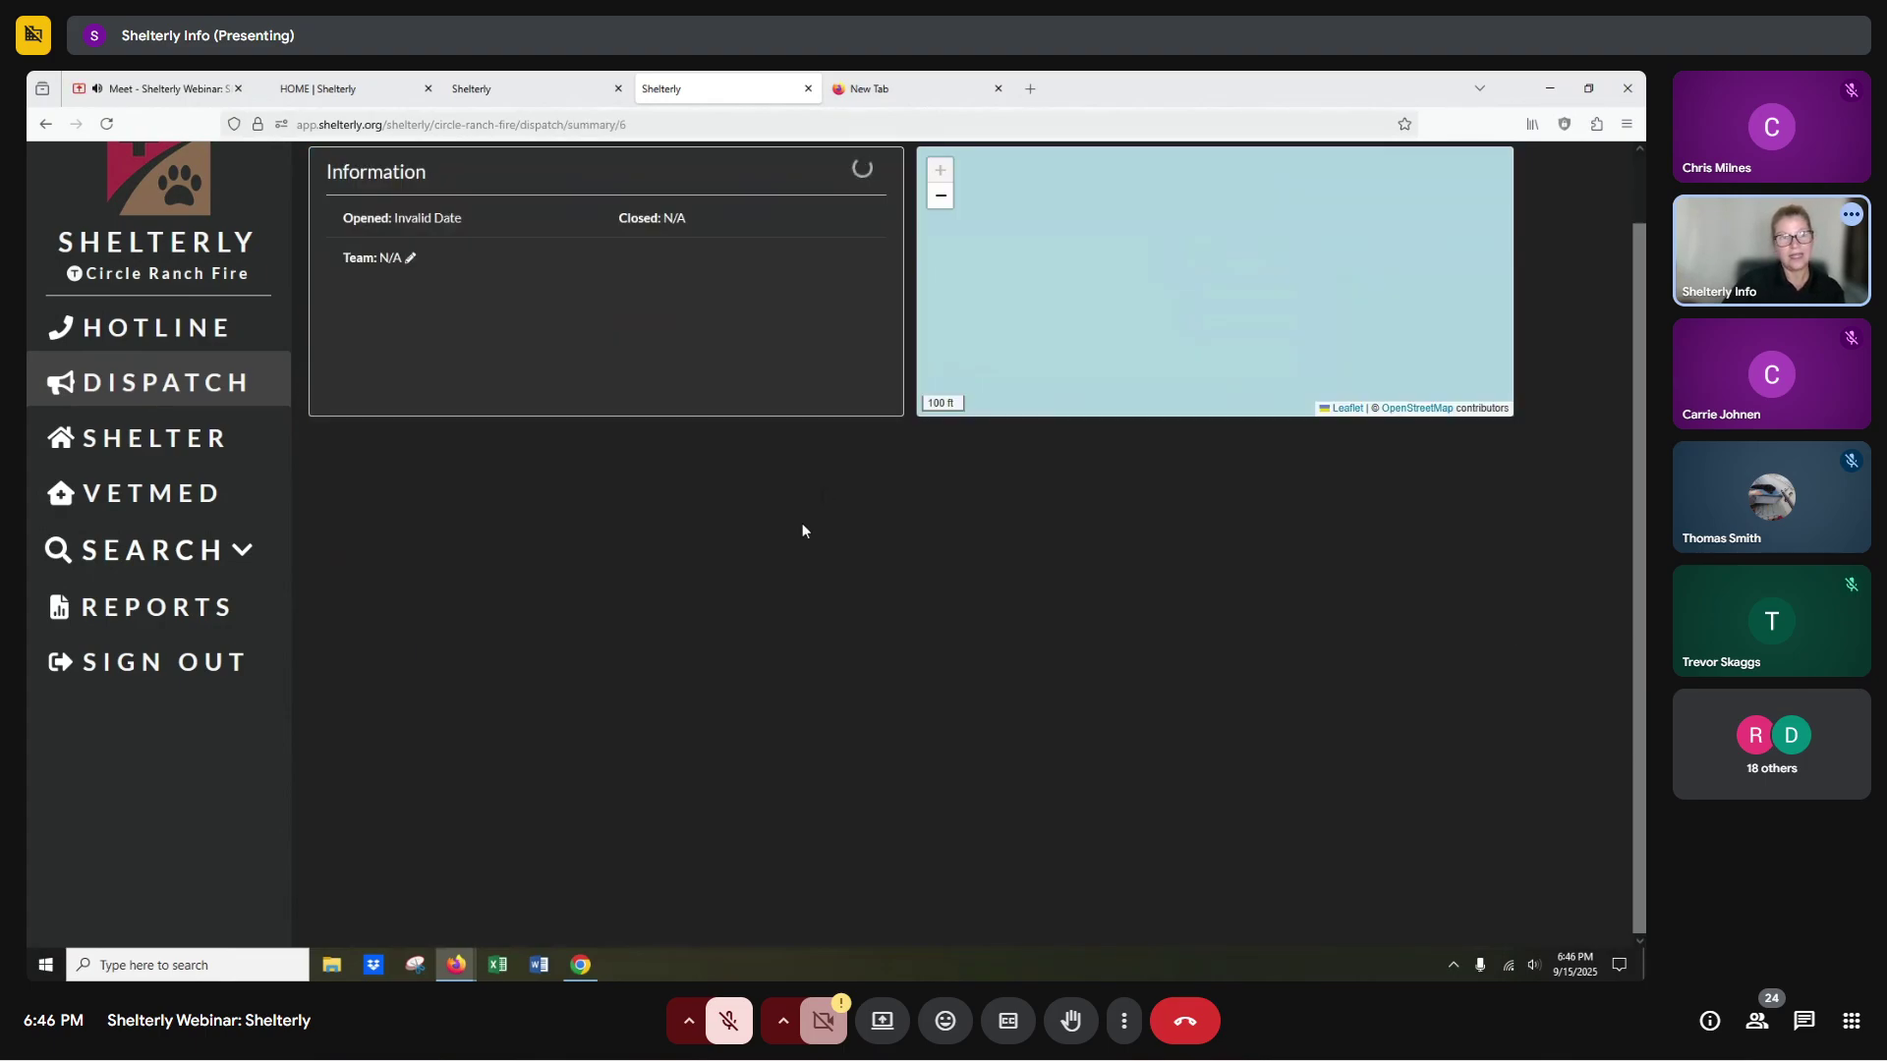
left_click(708, 457)
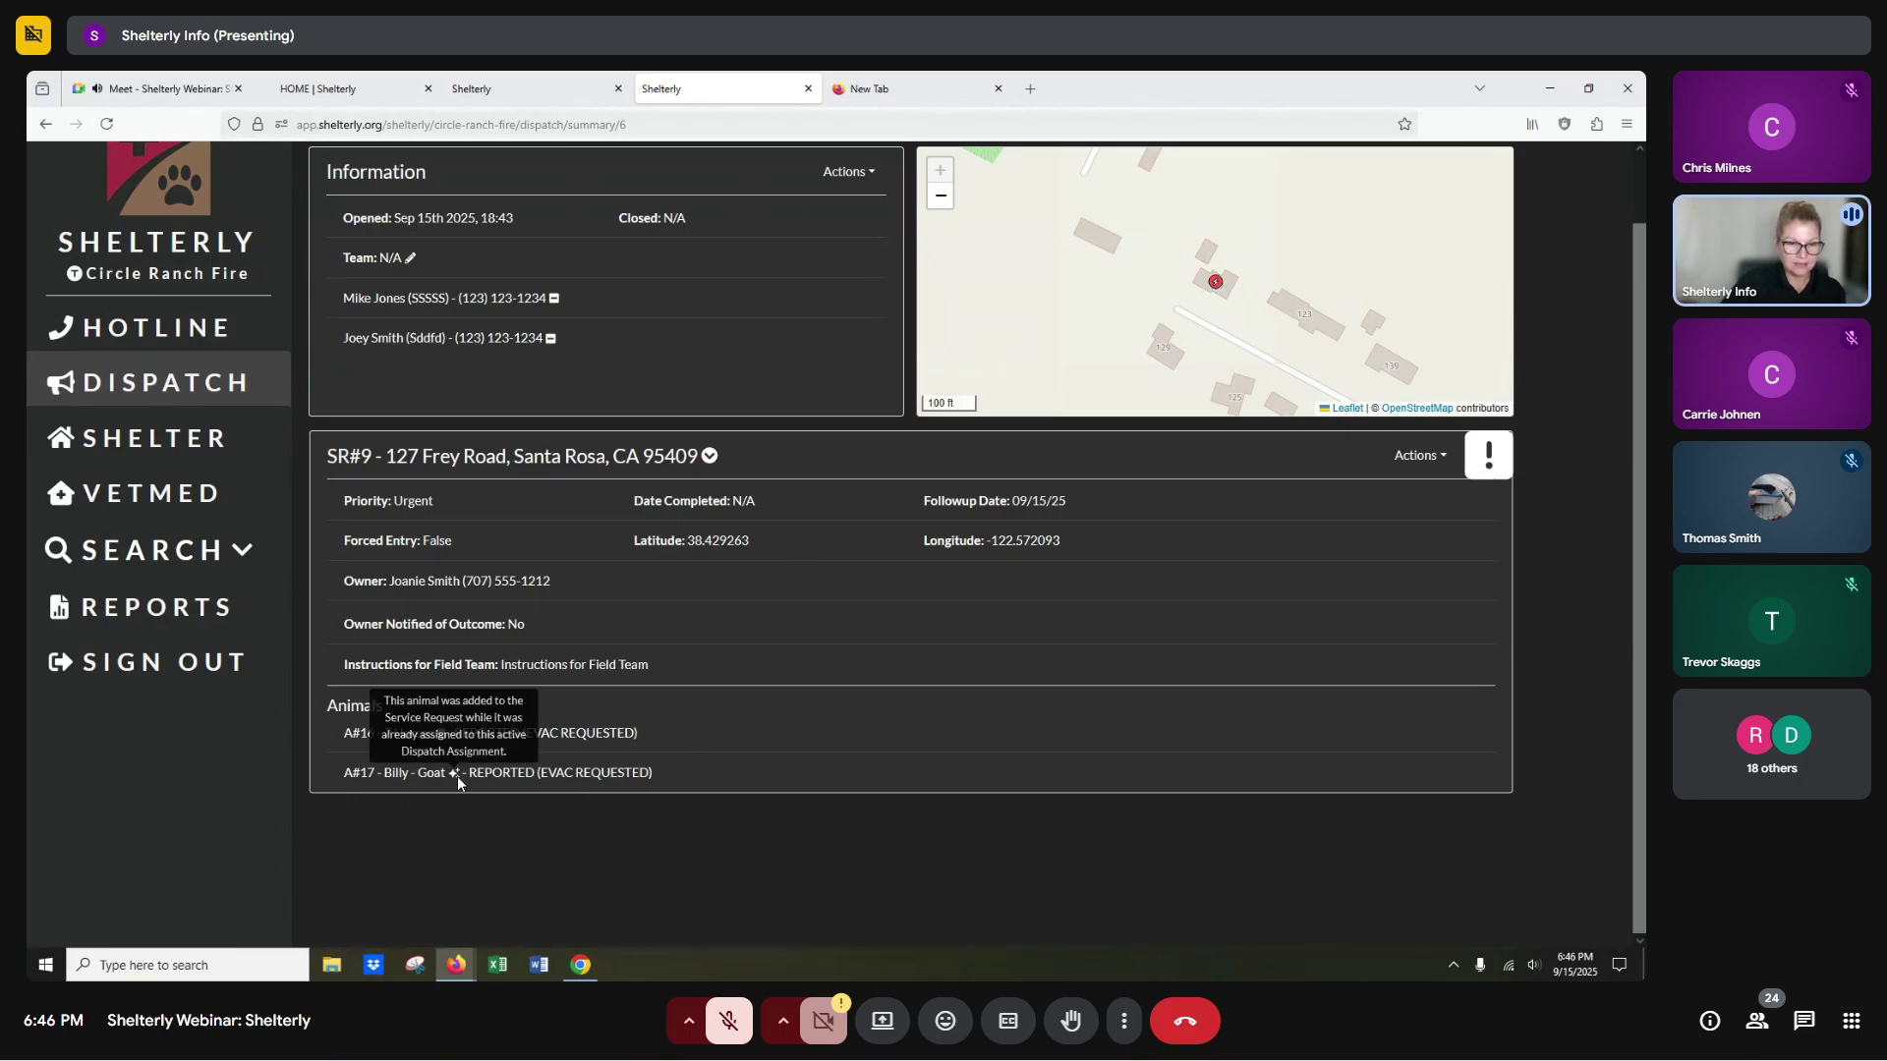
Switch to the Canva hotline deck and show slide 9, 'Call #3 & Situation'.
mouse_move(456, 776)
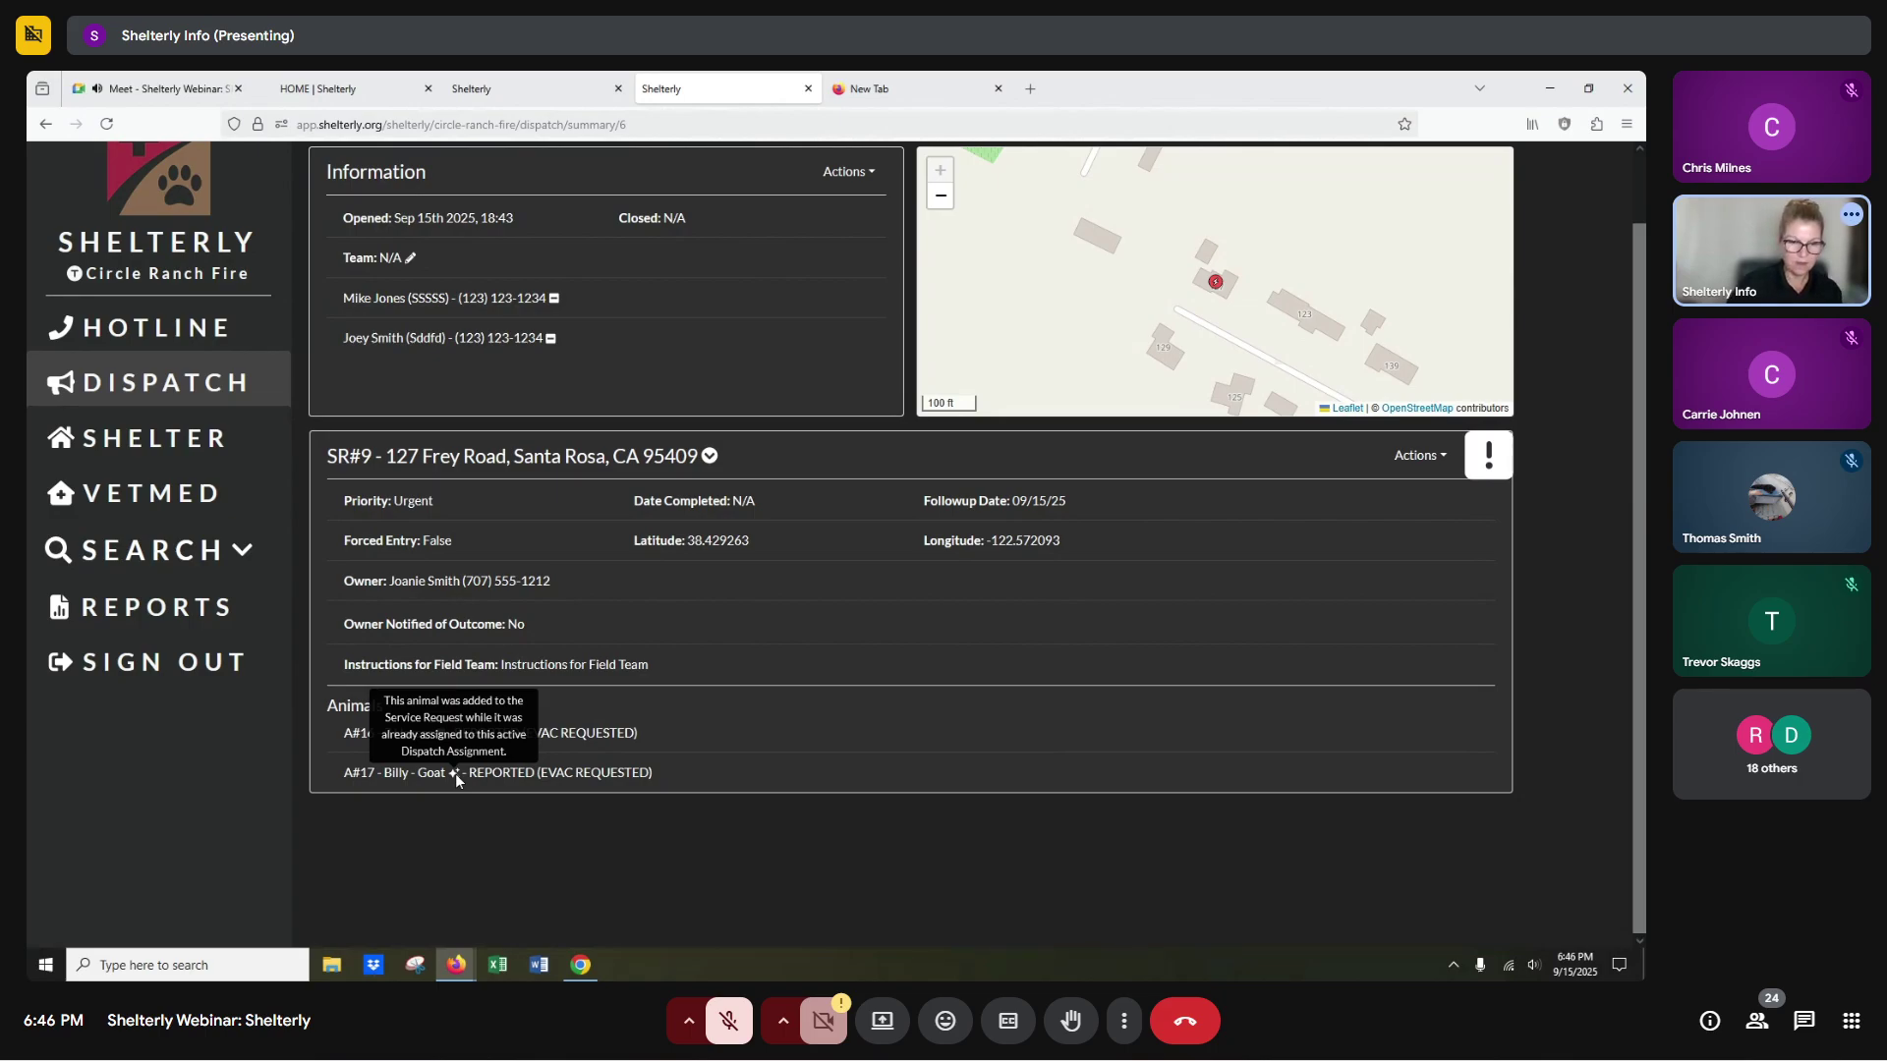
left_click(581, 966)
left_click(1195, 859)
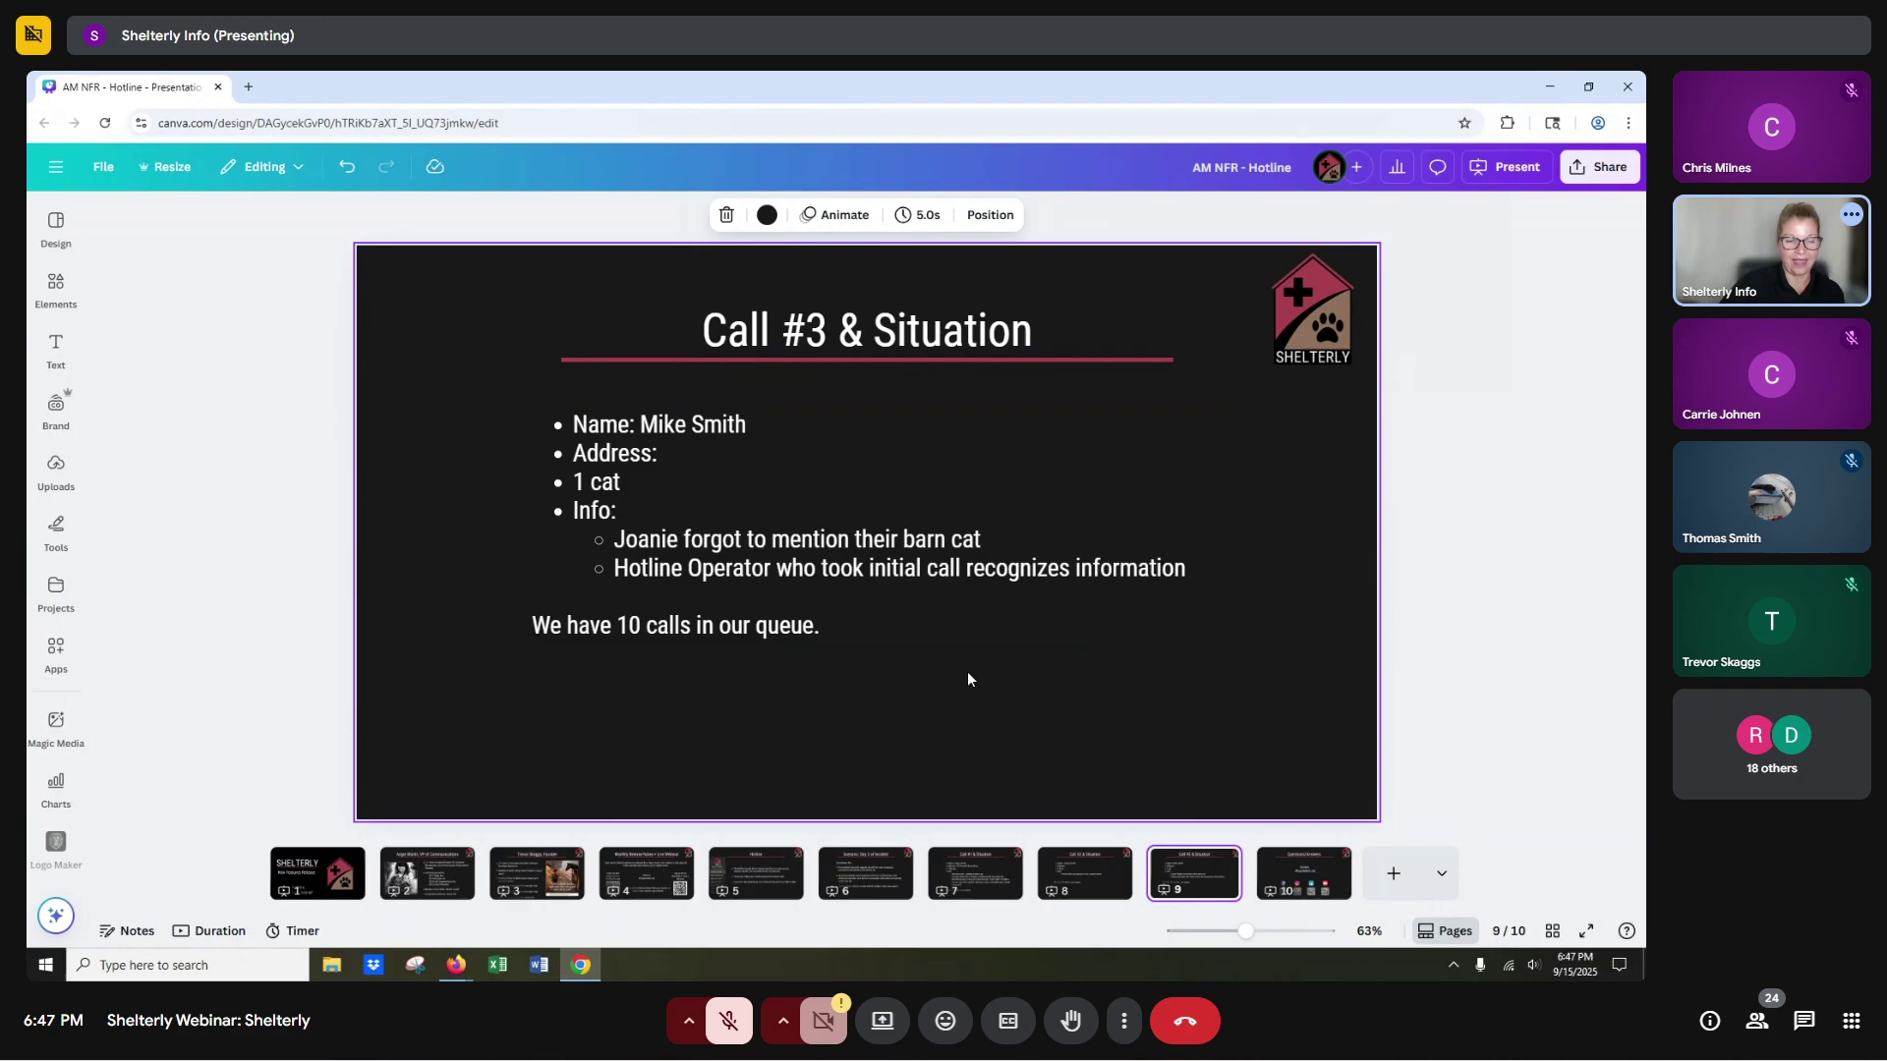
Return from Canva to the Shelterly dispatch assignment summary window.
mouse_move(467, 976)
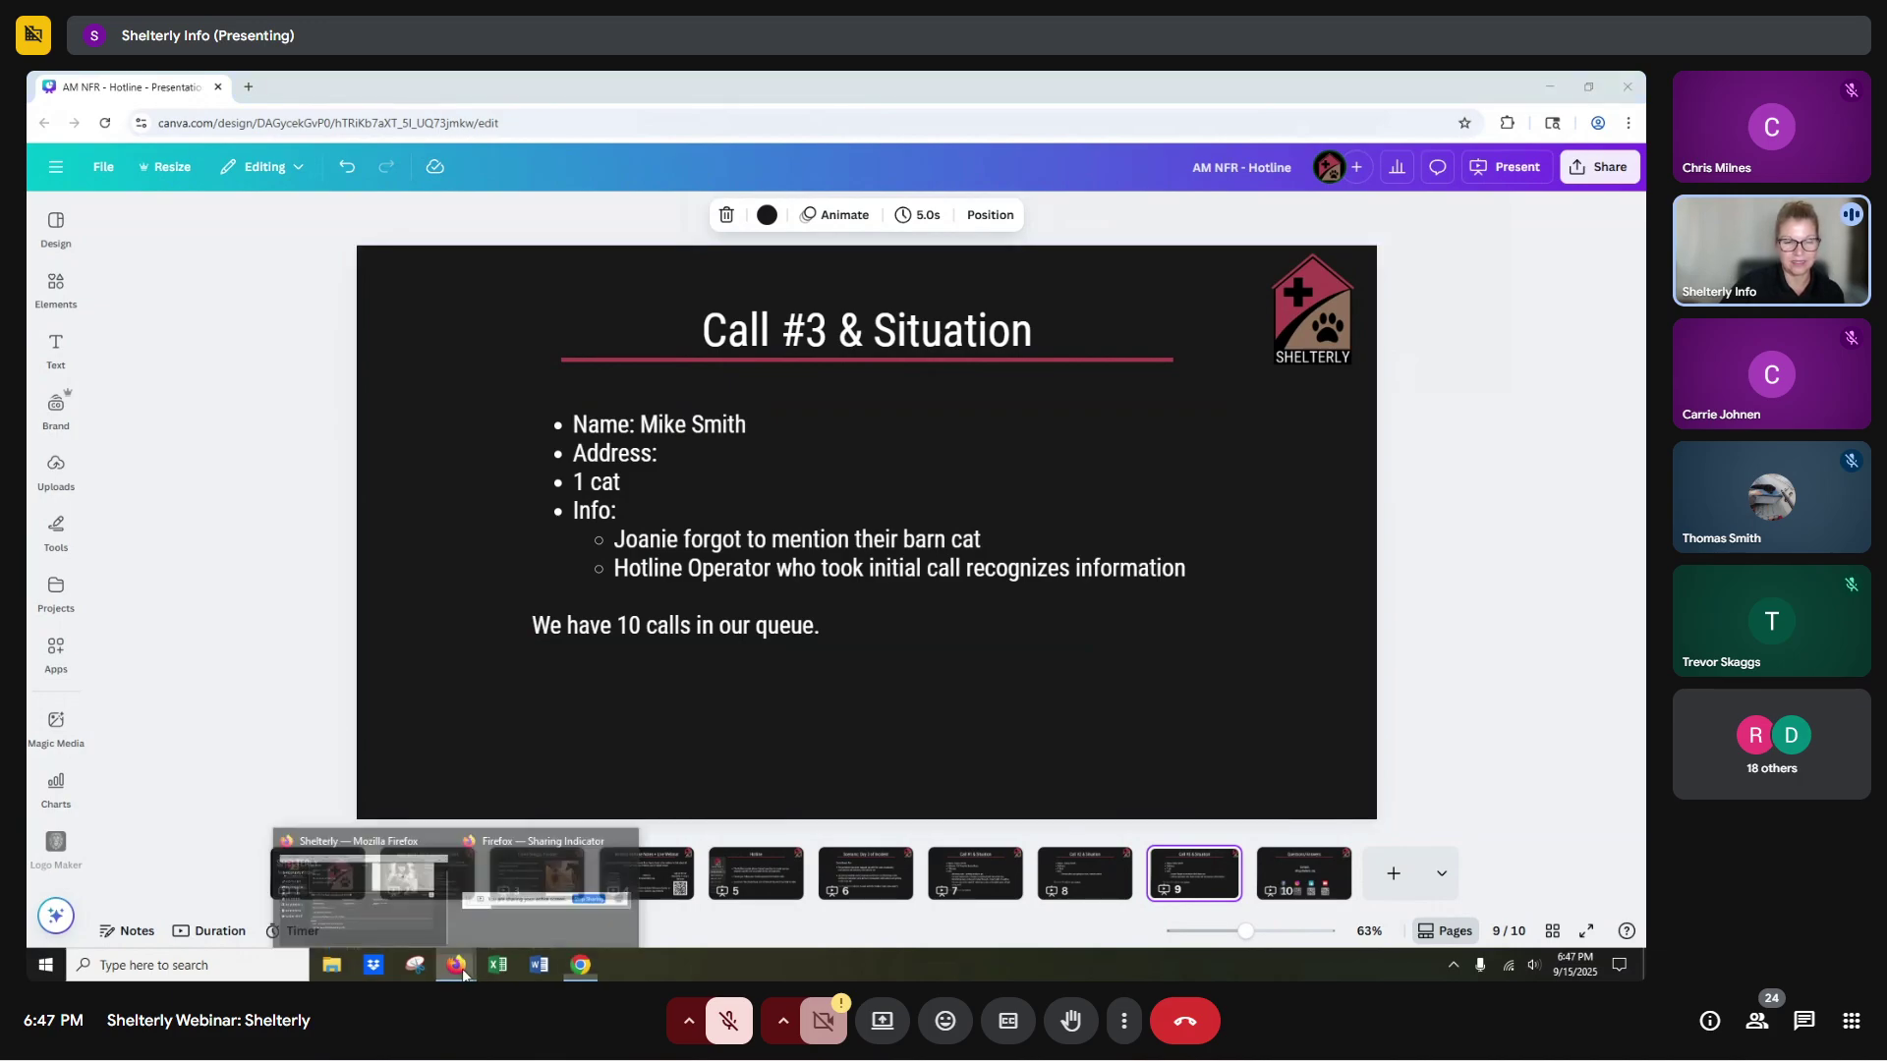
left_click(373, 896)
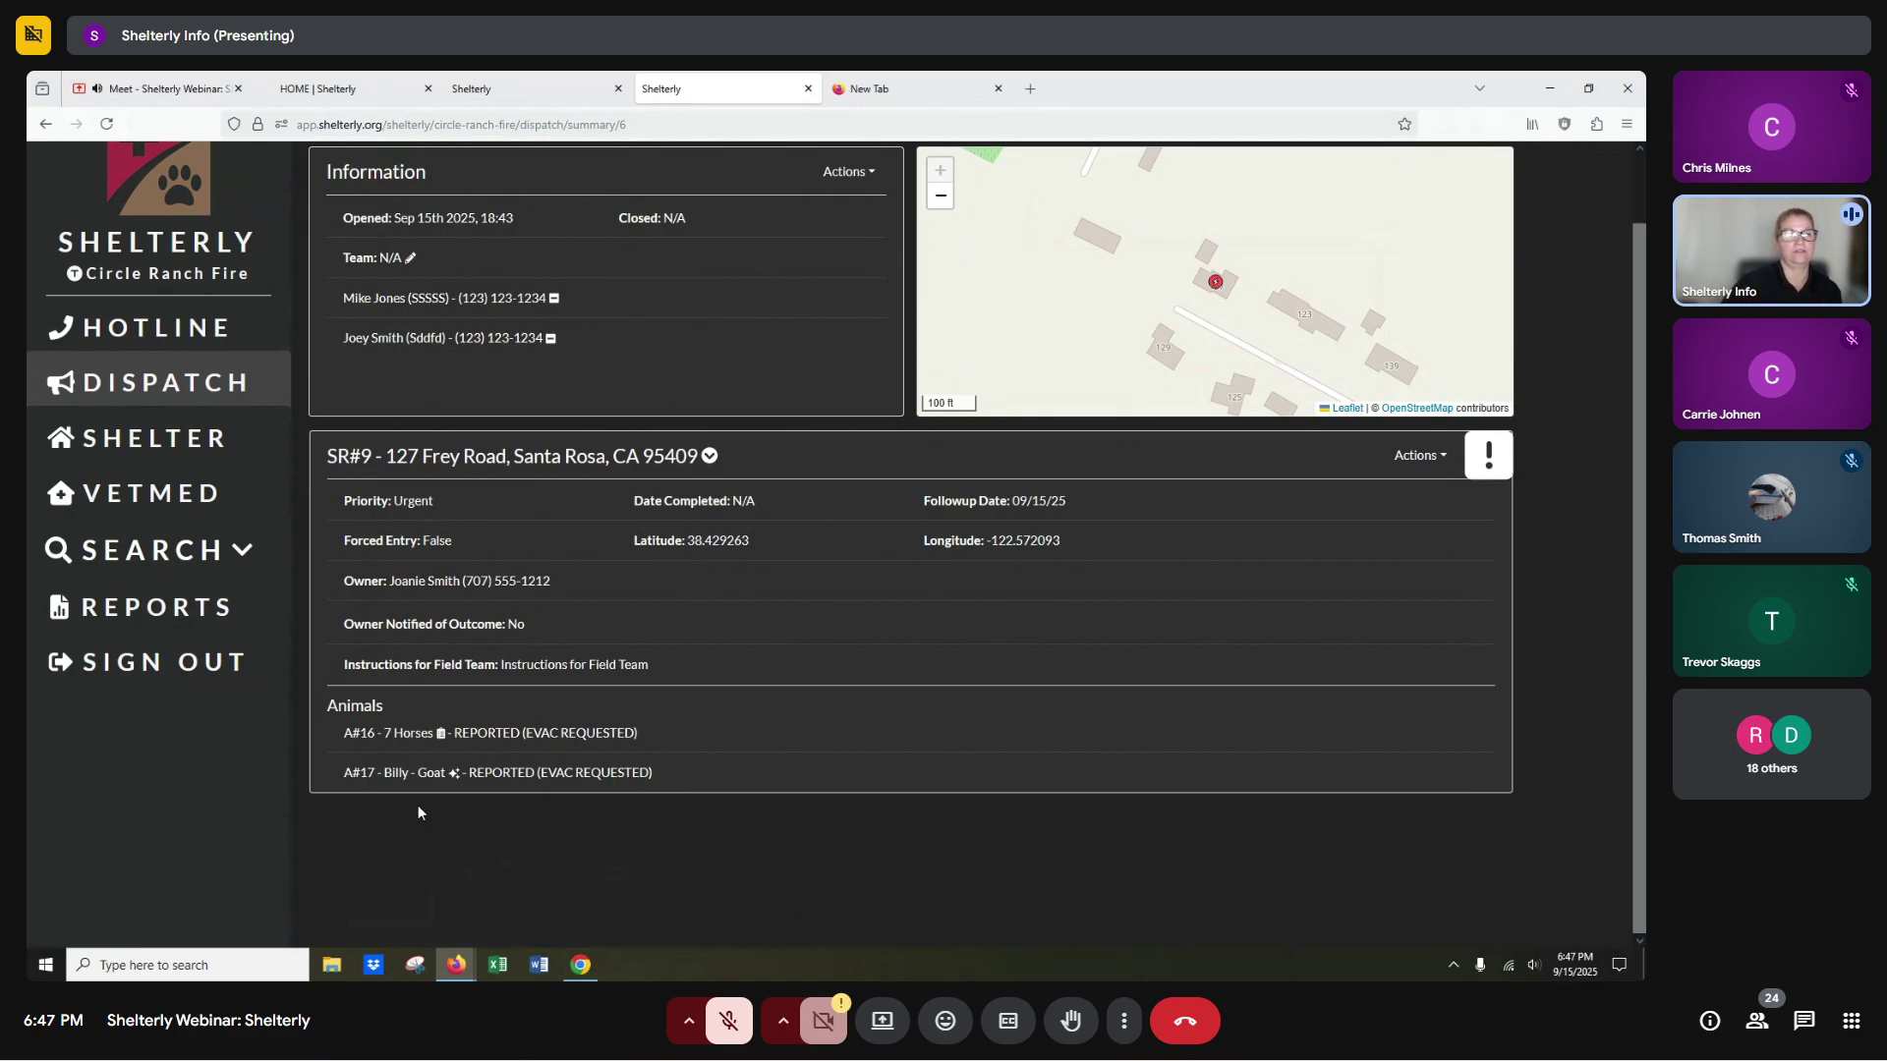
left_click(148, 559)
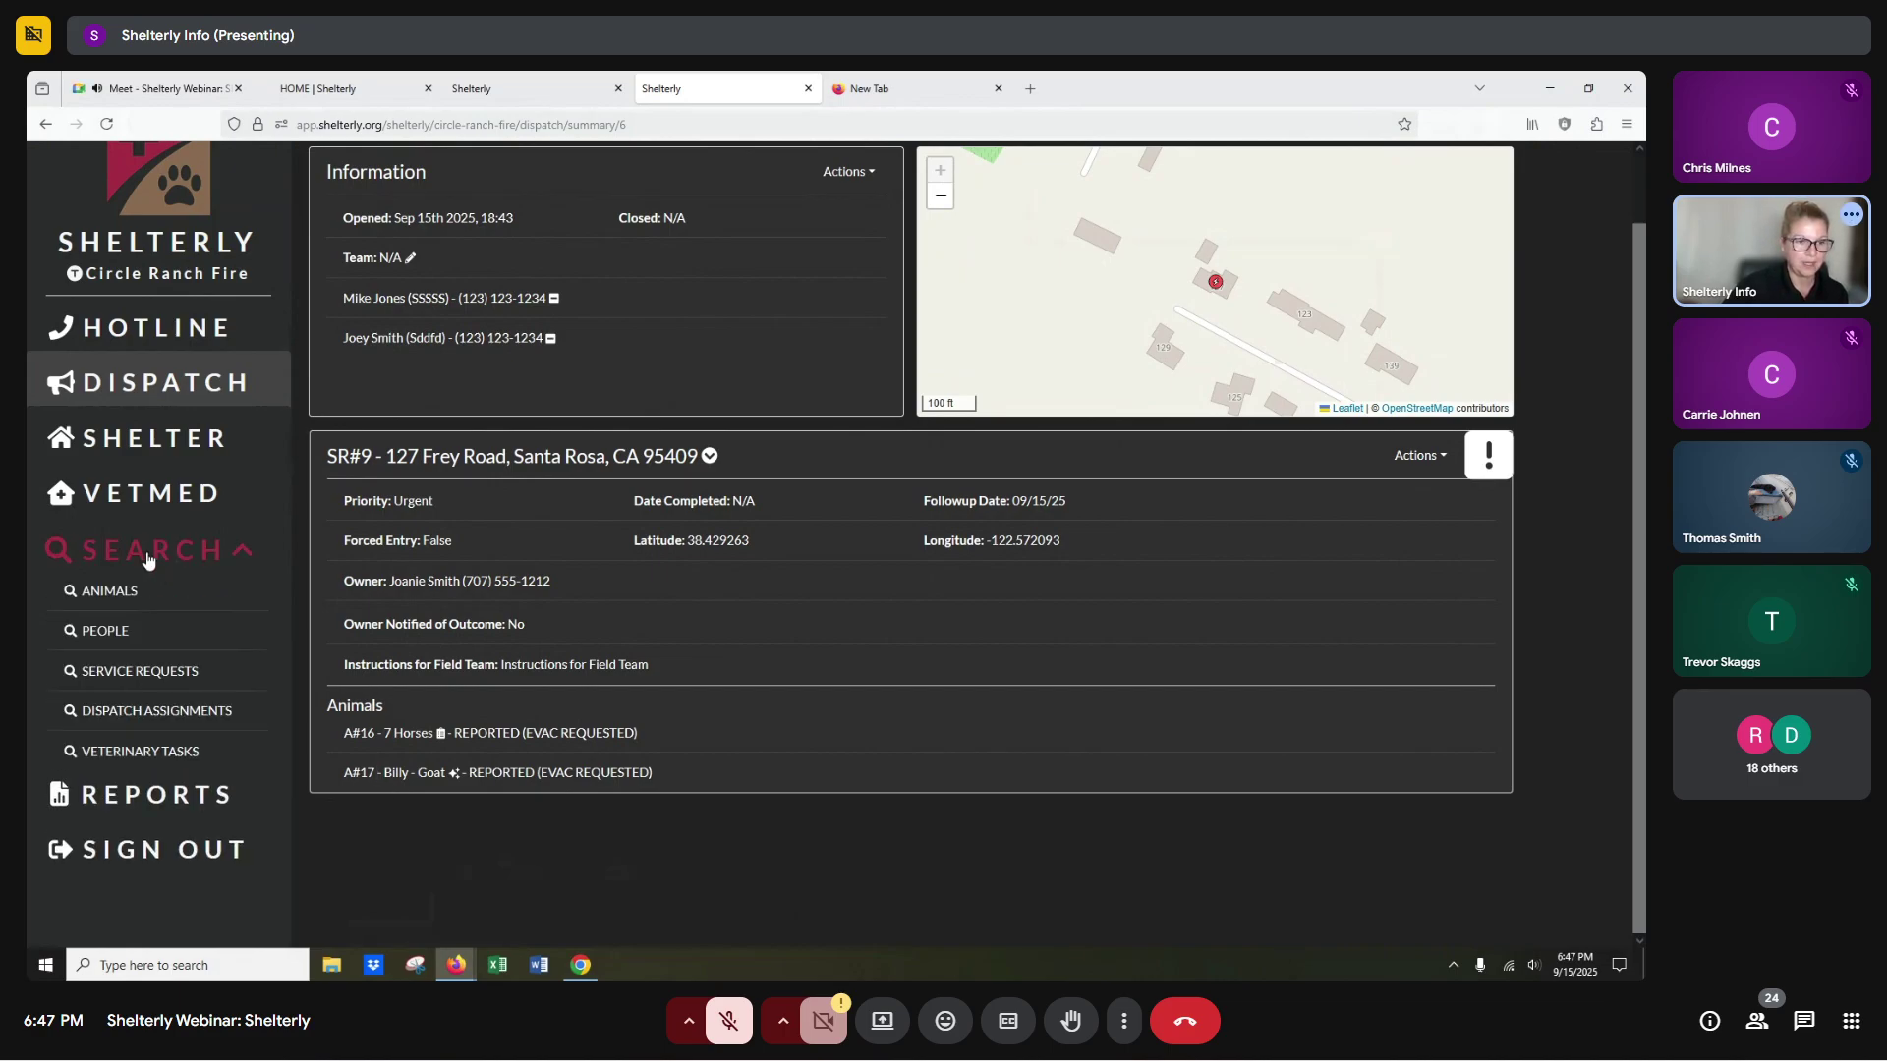
left_click(111, 678)
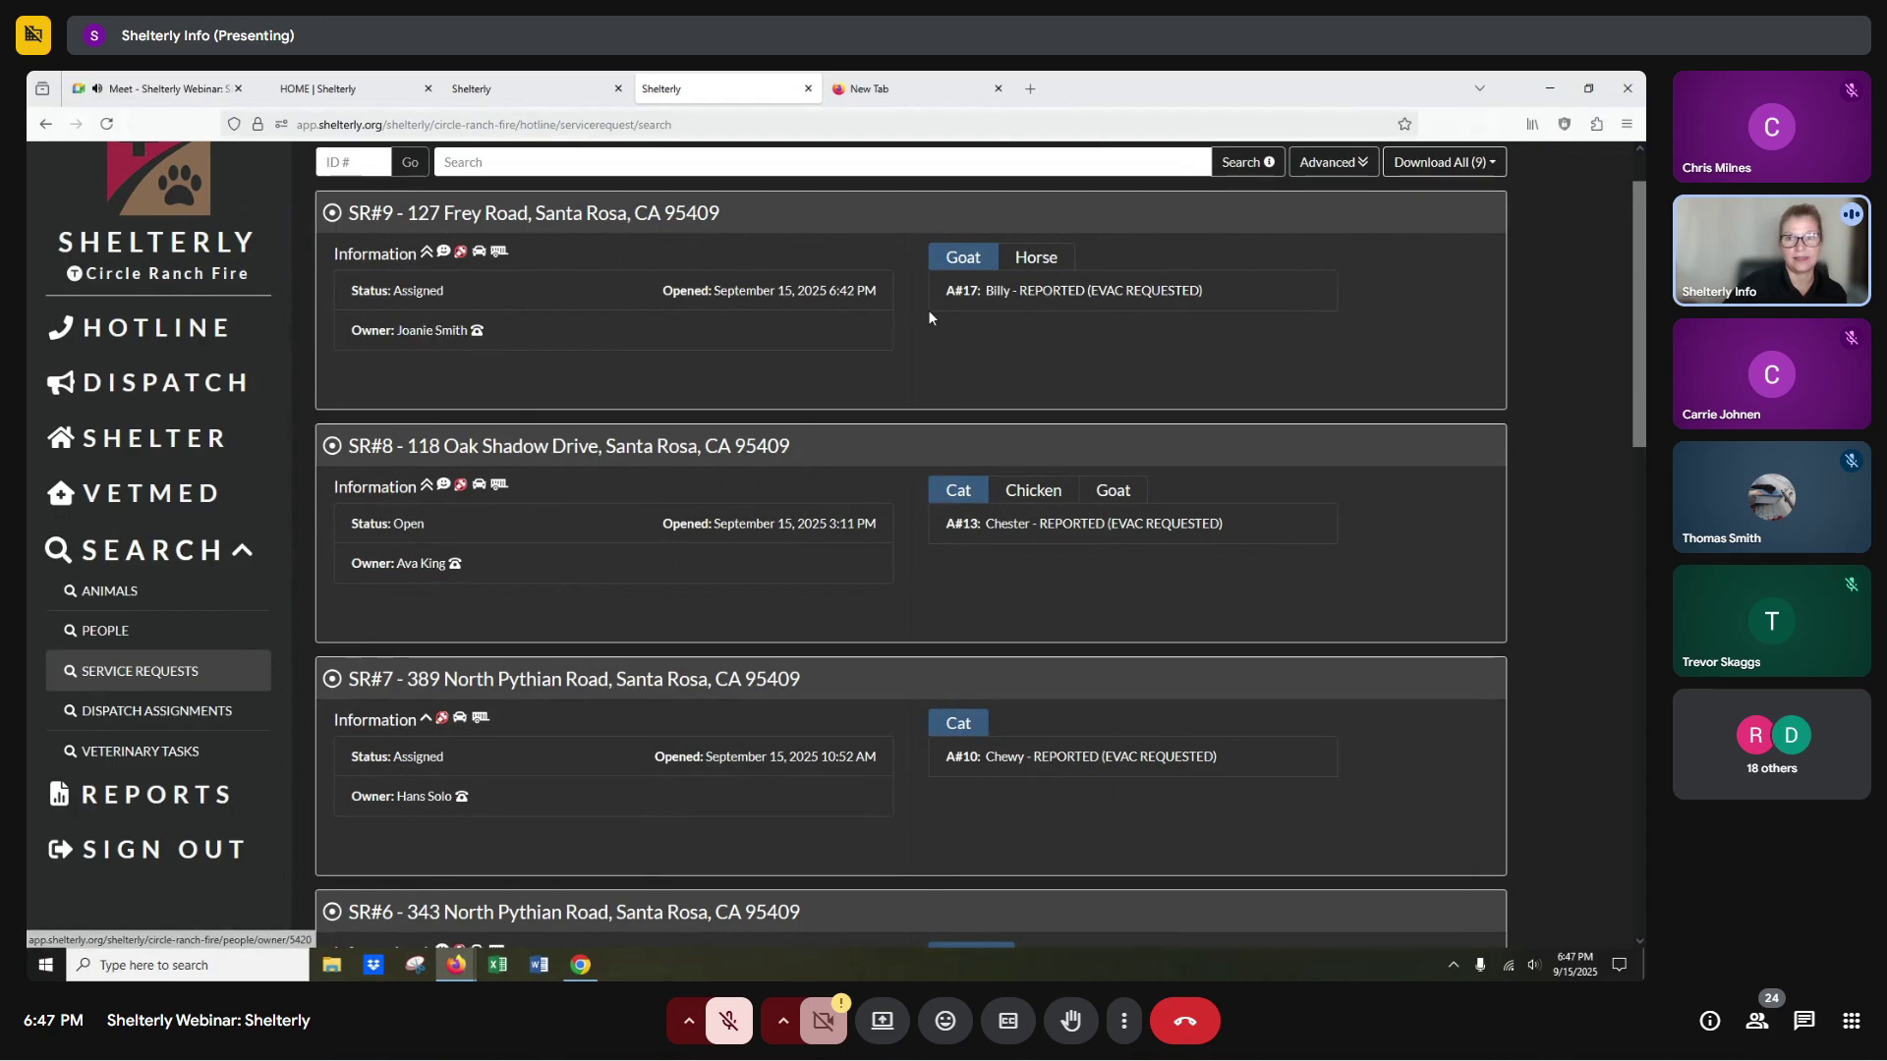
left_click(1035, 262)
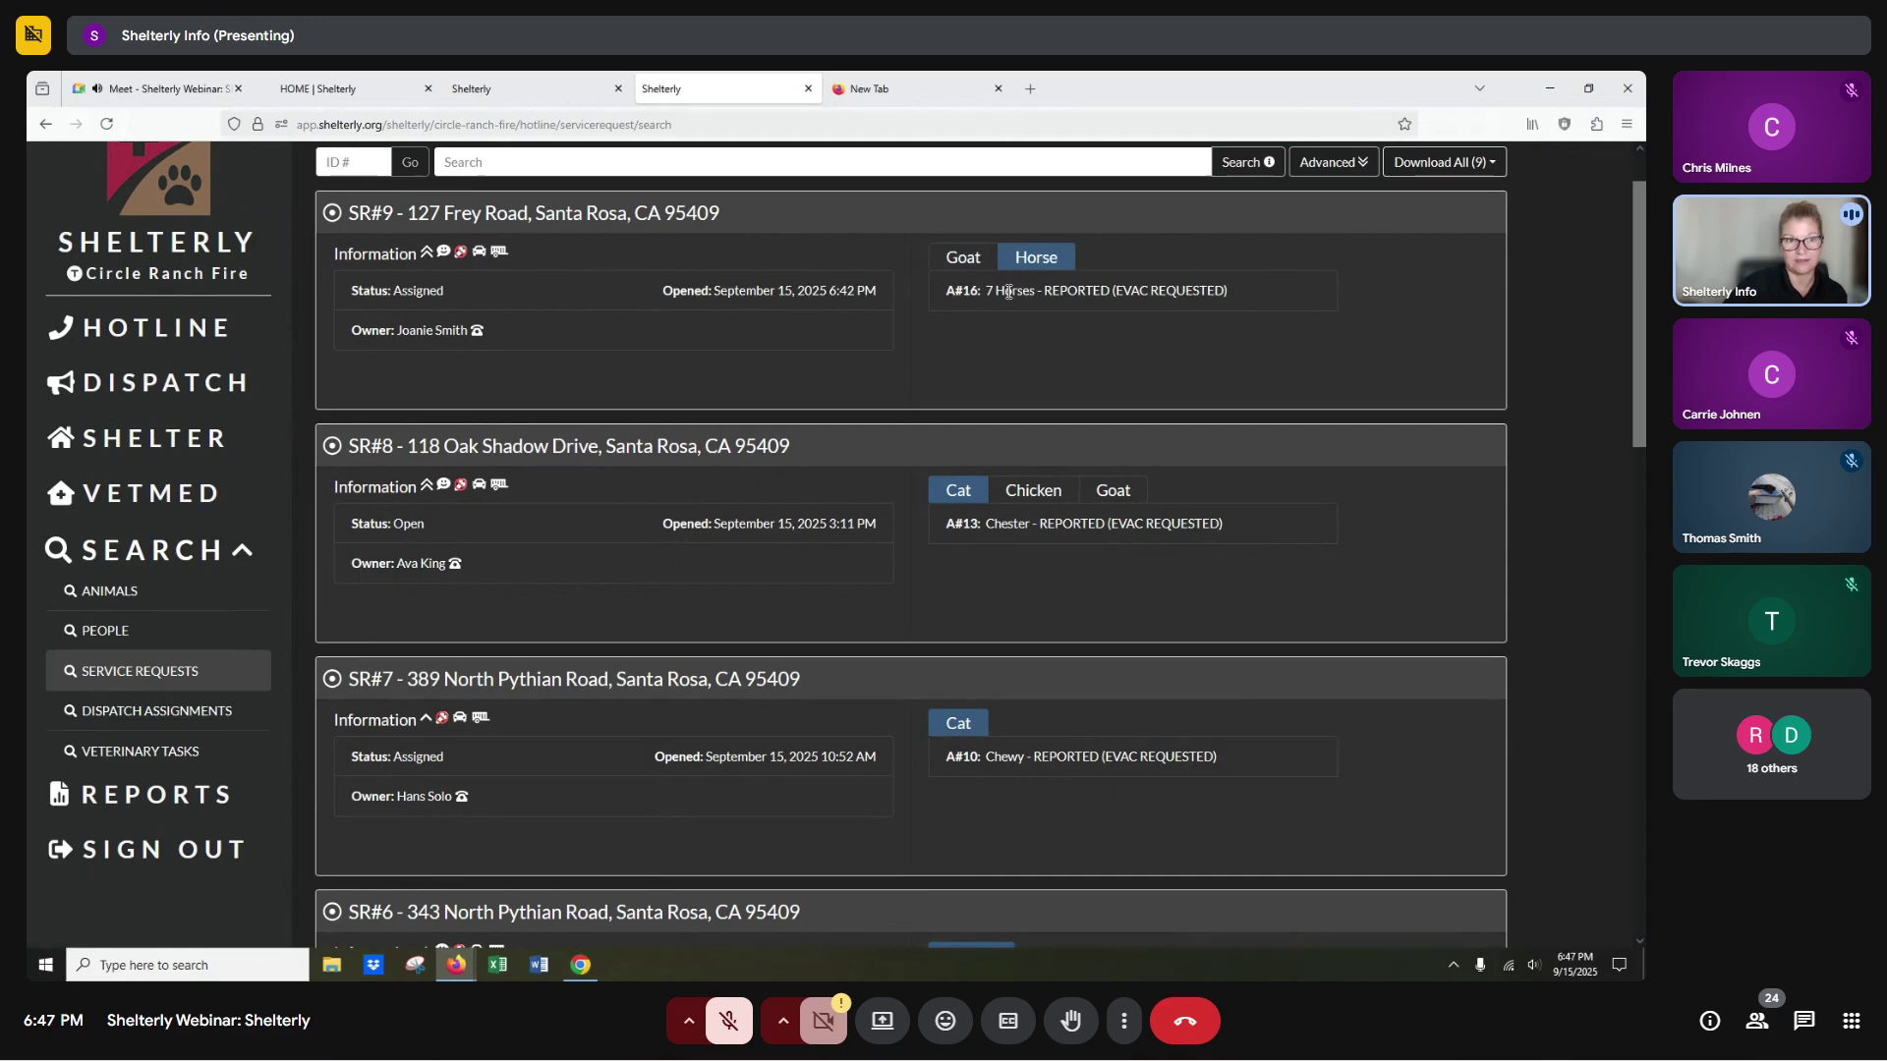
left_click(332, 214)
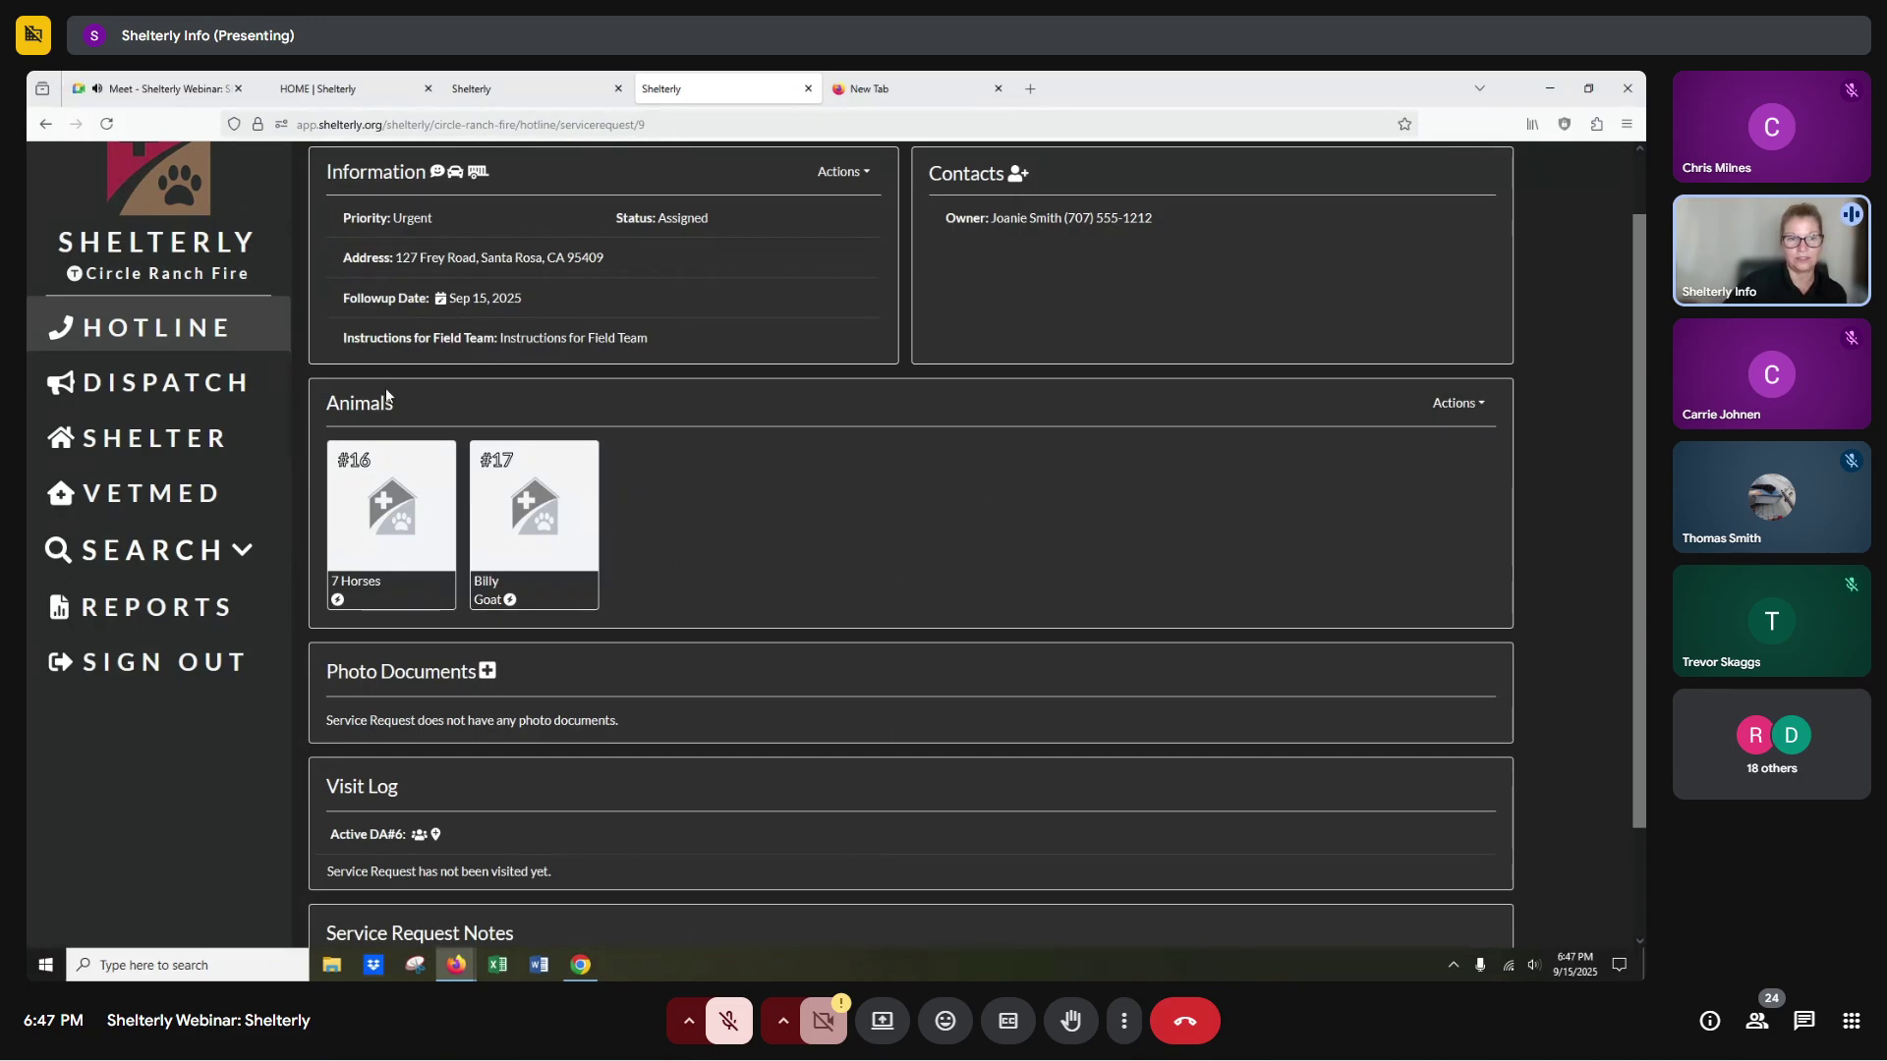
Add Boris, species Cat, with Requested Service Reported (Evac Requested) to SR#9 as animal #18.
left_click(1459, 406)
left_click(1349, 467)
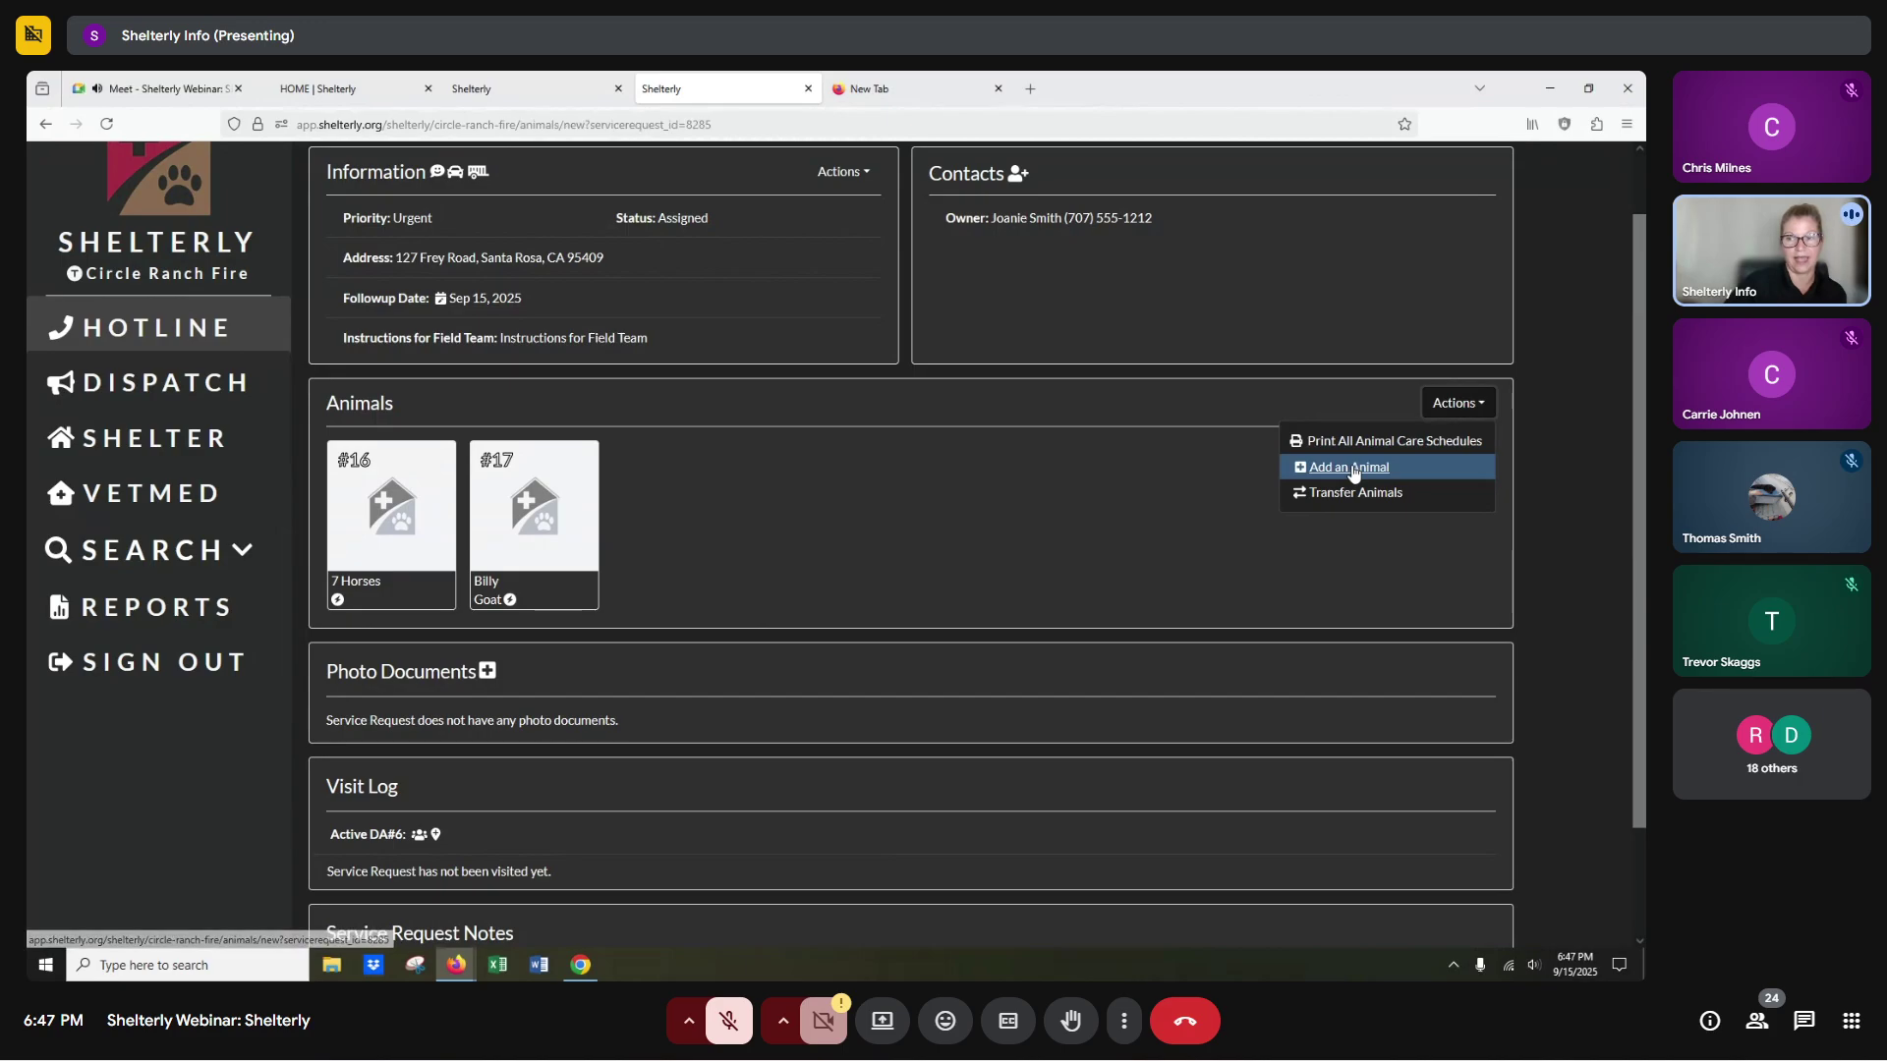
left_click(411, 200)
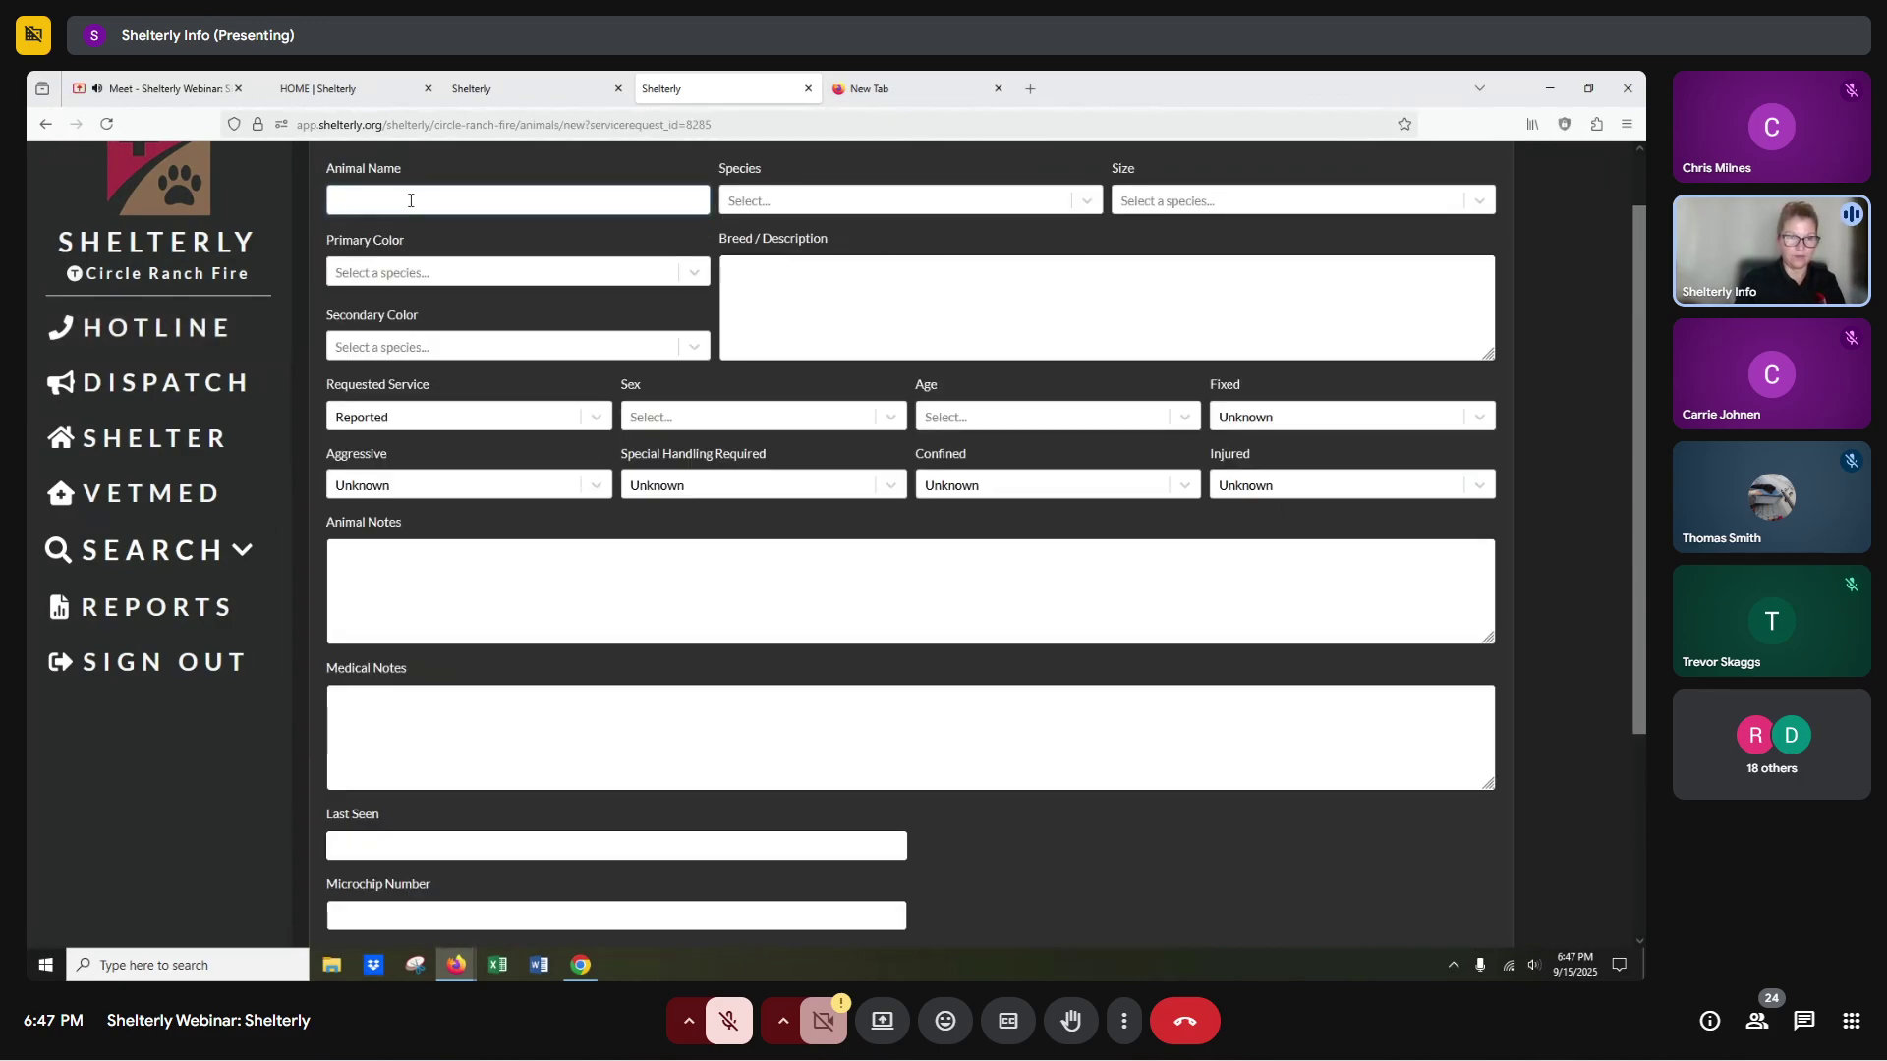
type("Boris")
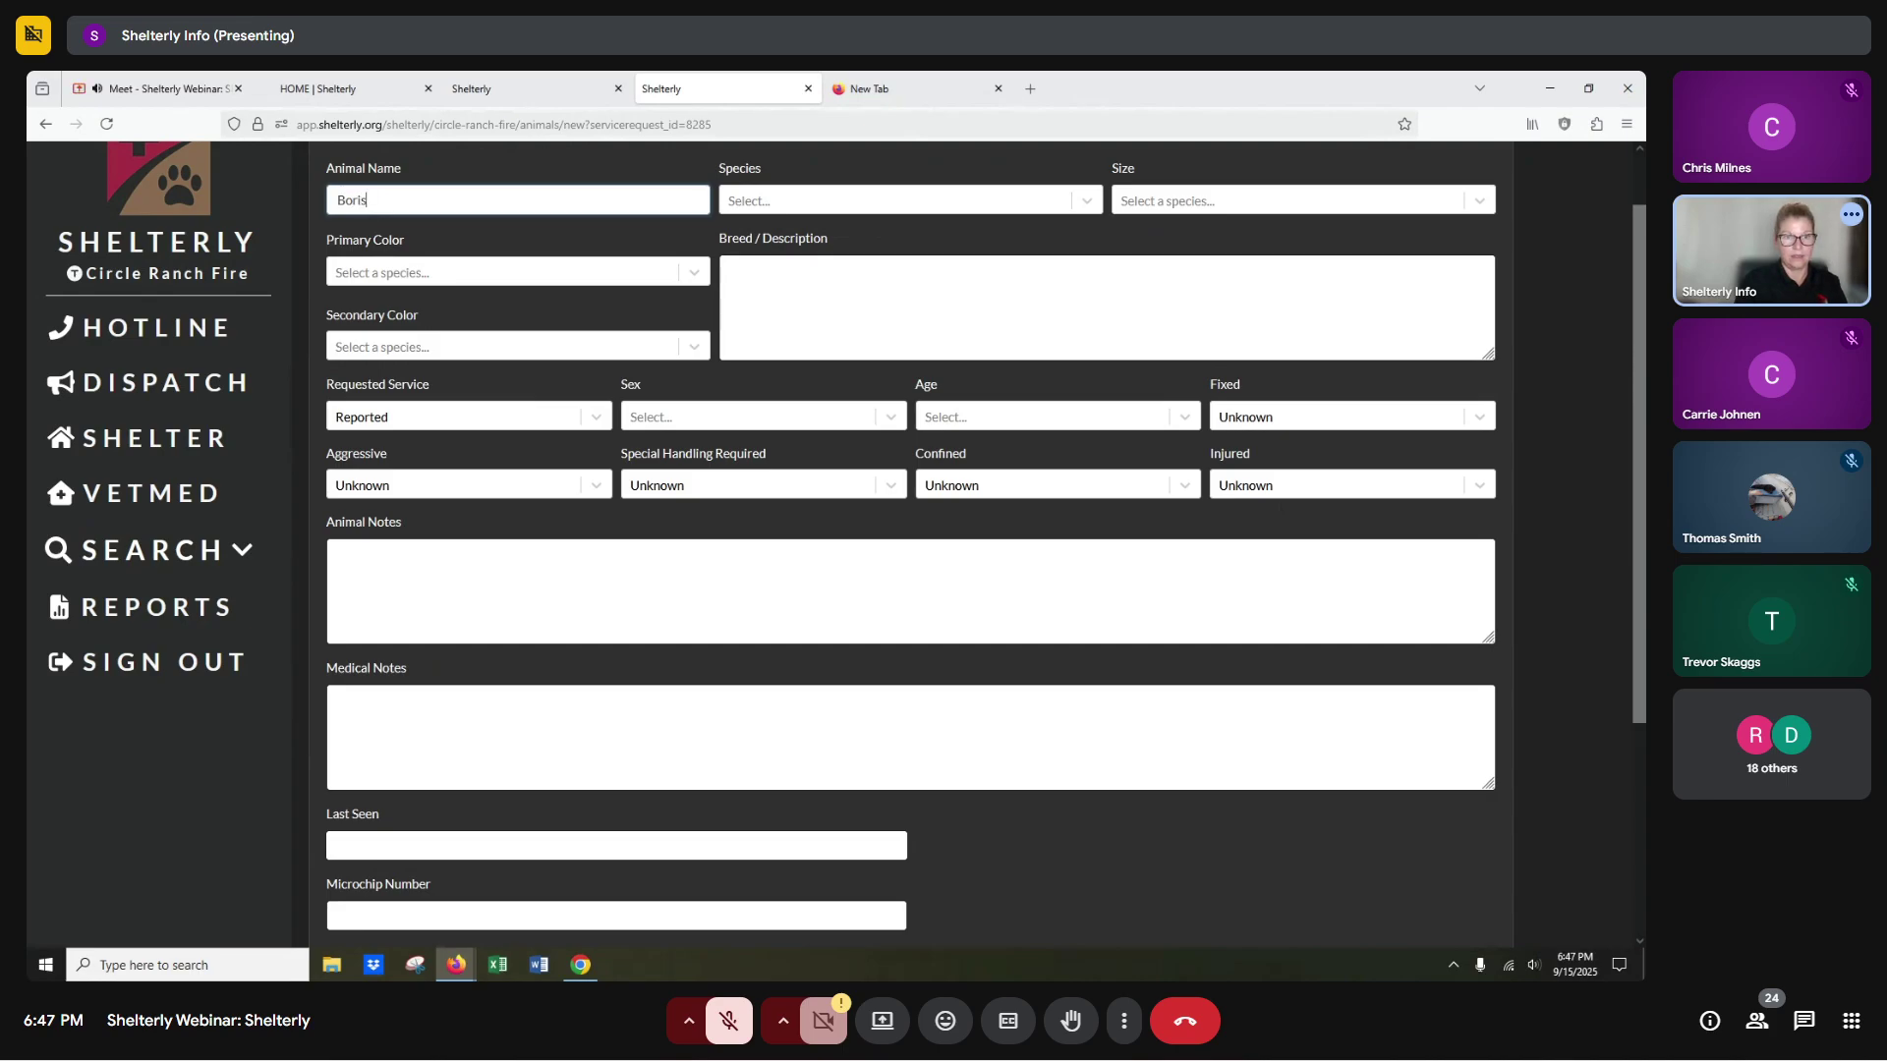
key("Tab")
type("Cat")
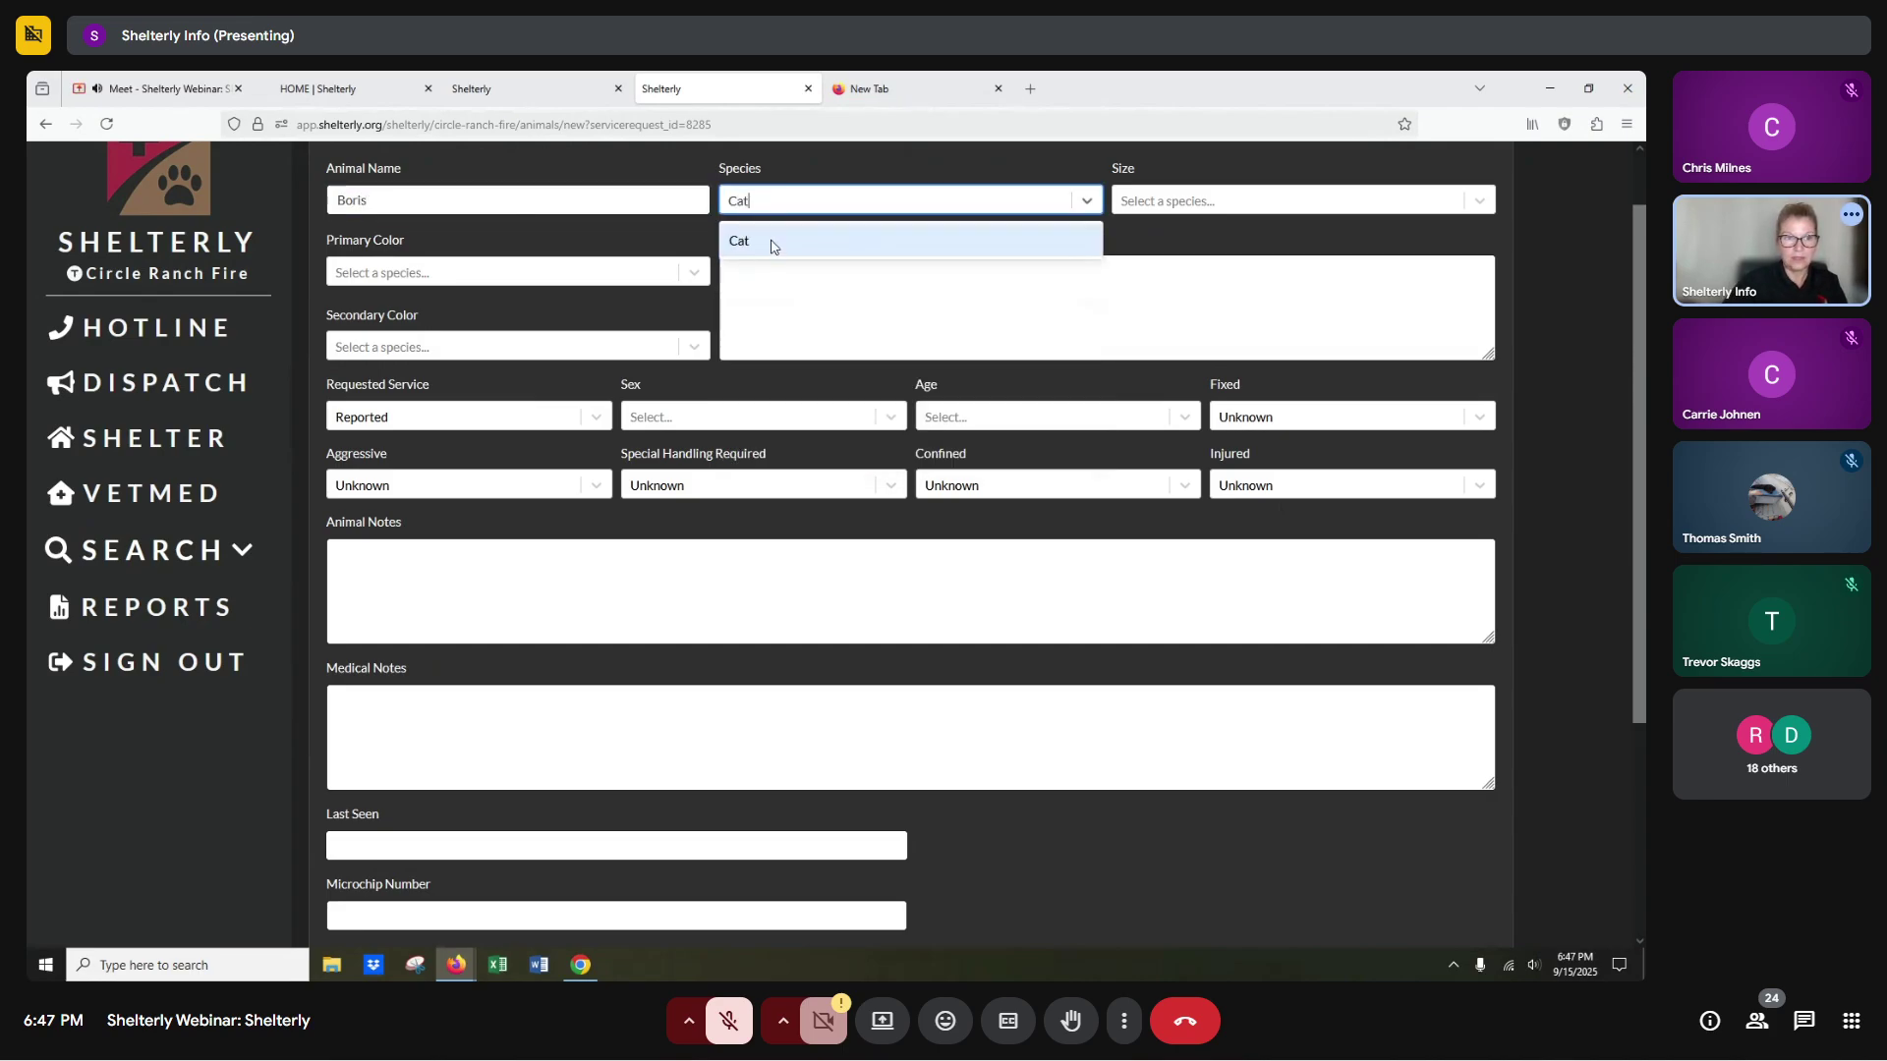
left_click(773, 246)
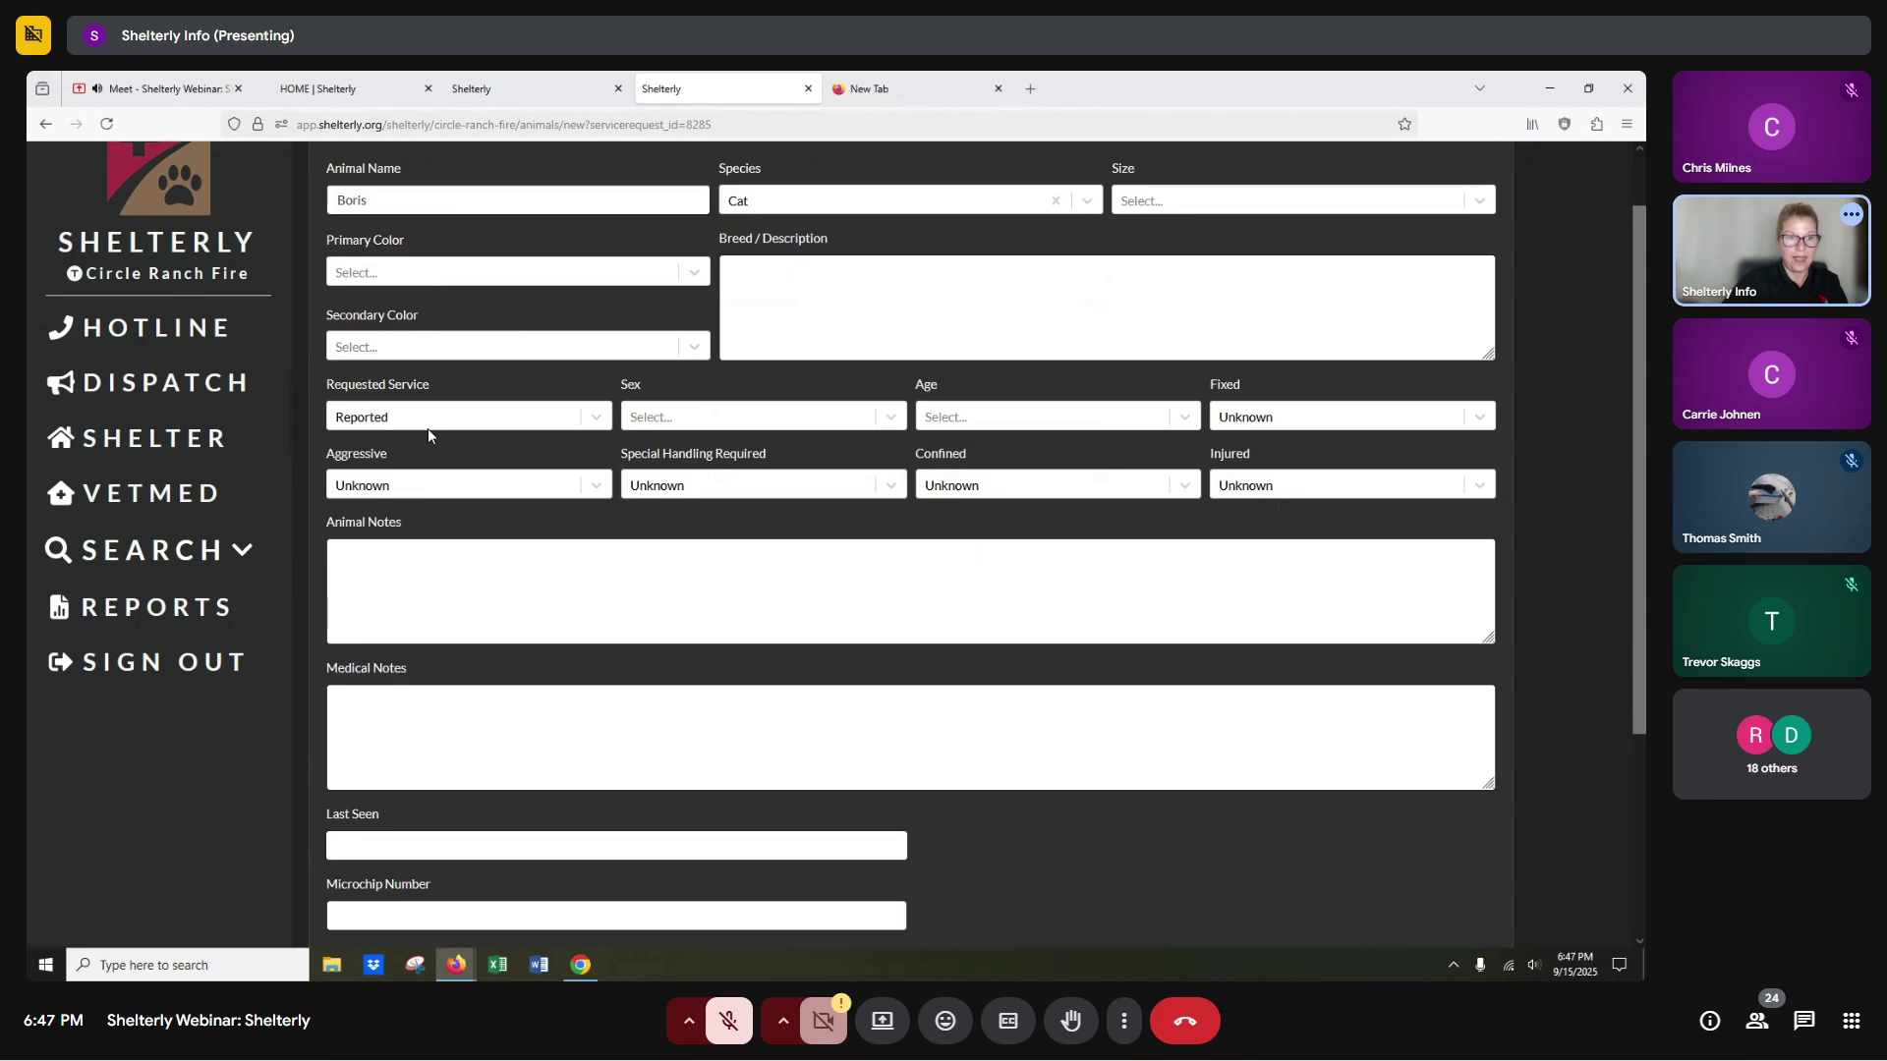
left_click(417, 420)
left_click(411, 489)
scroll(484, 640, "down", 3)
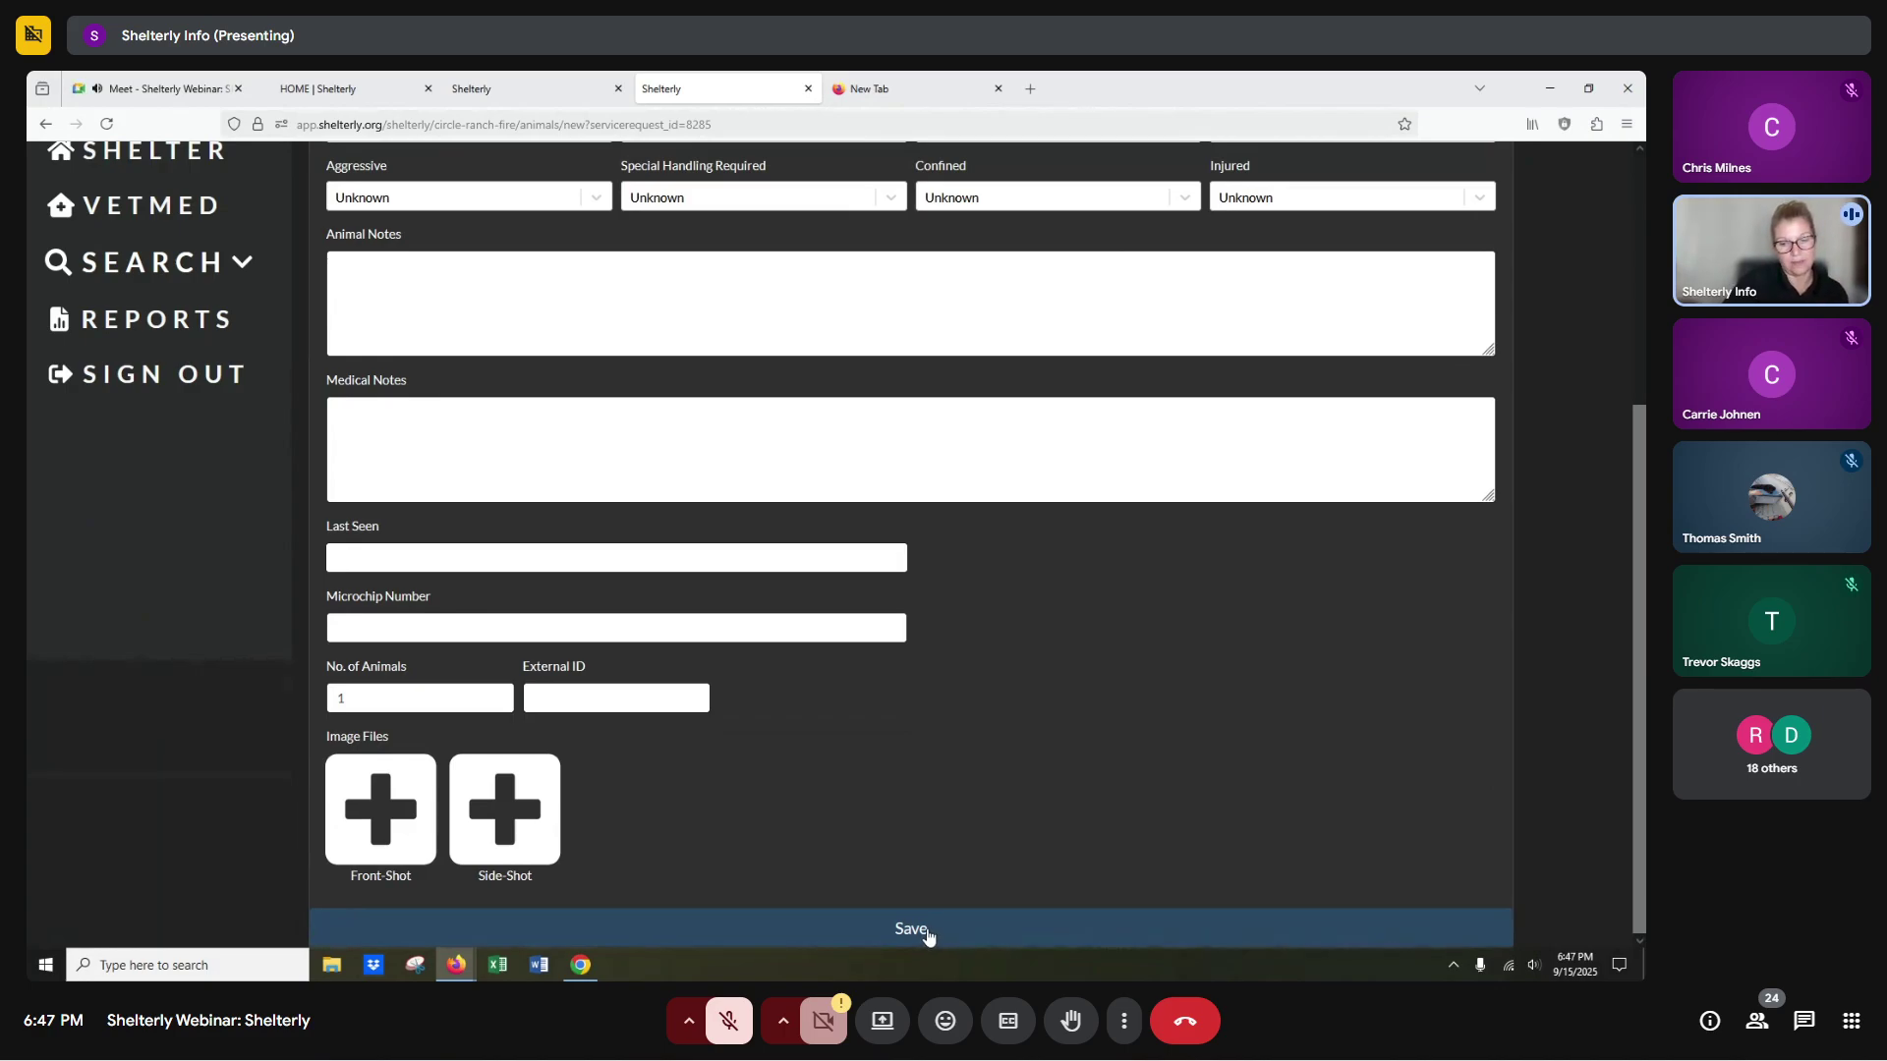
left_click(928, 934)
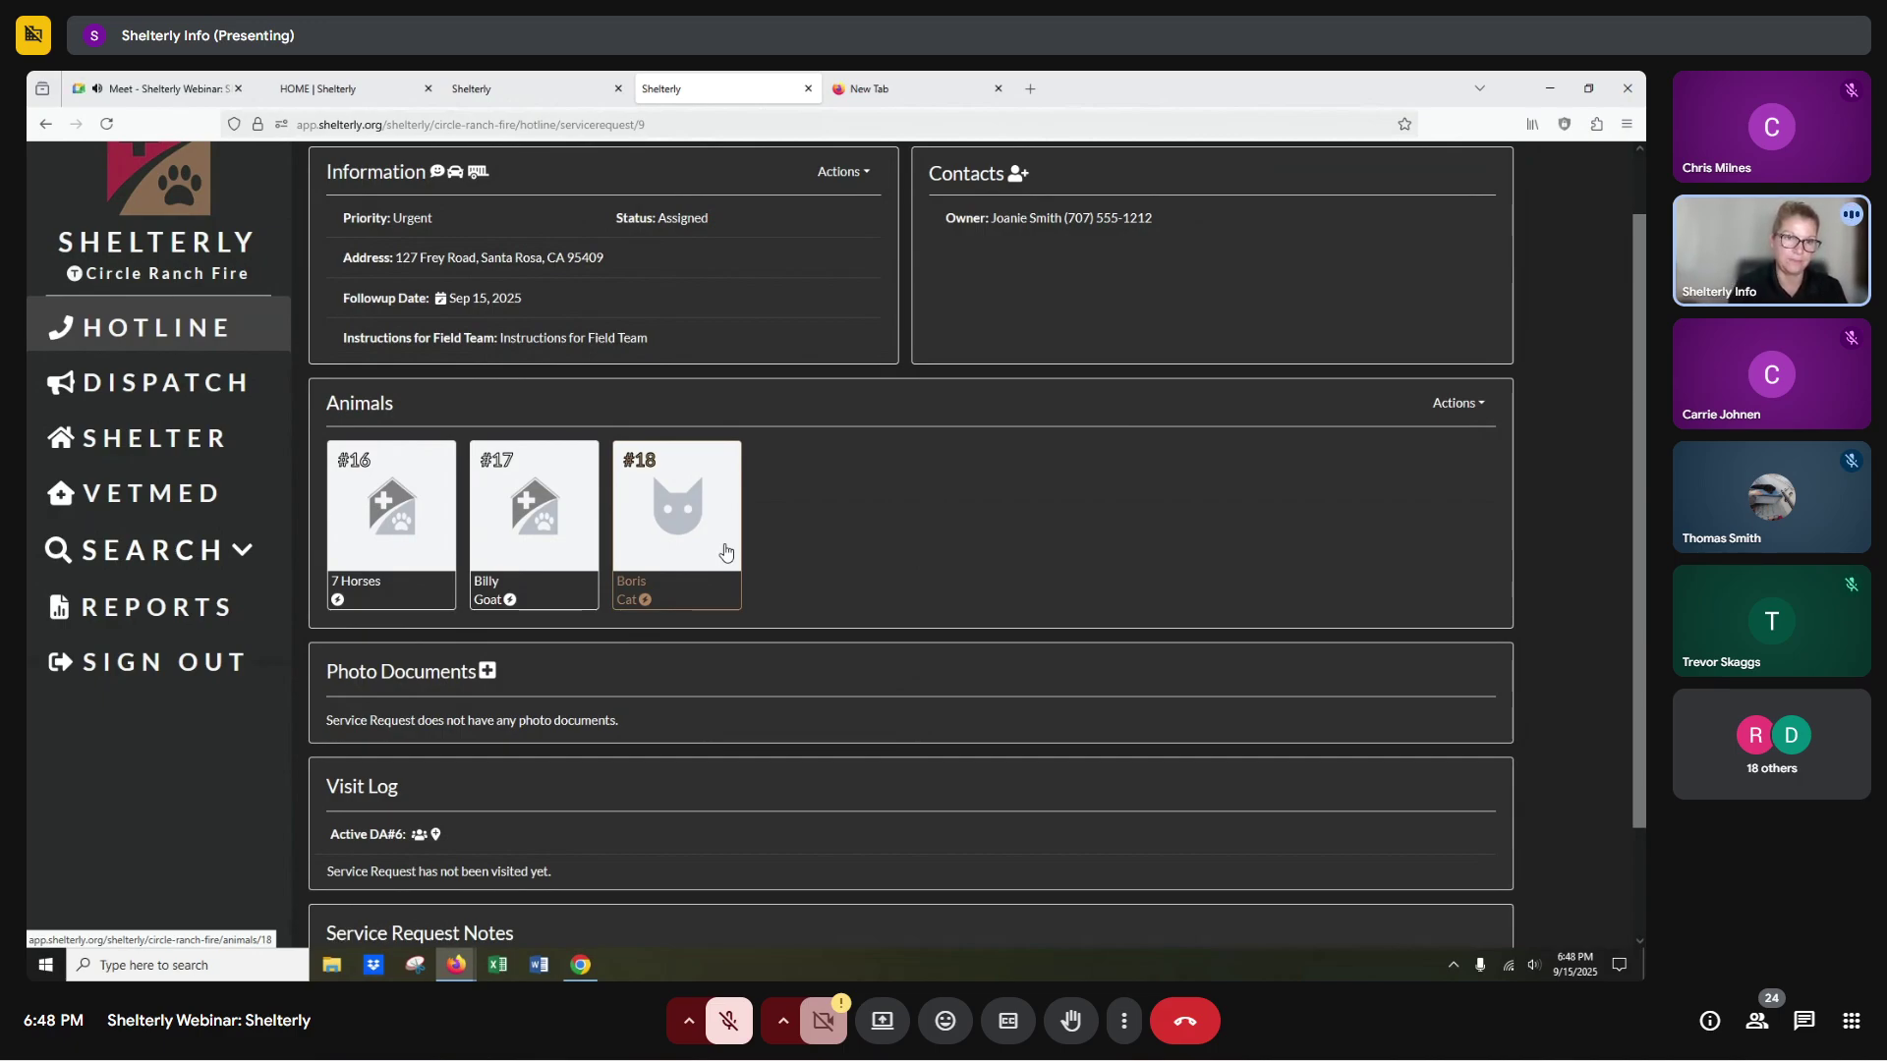
Open DA#6's summary and expand SR#9 to see Boris the cat flagged as added later.
left_click(195, 396)
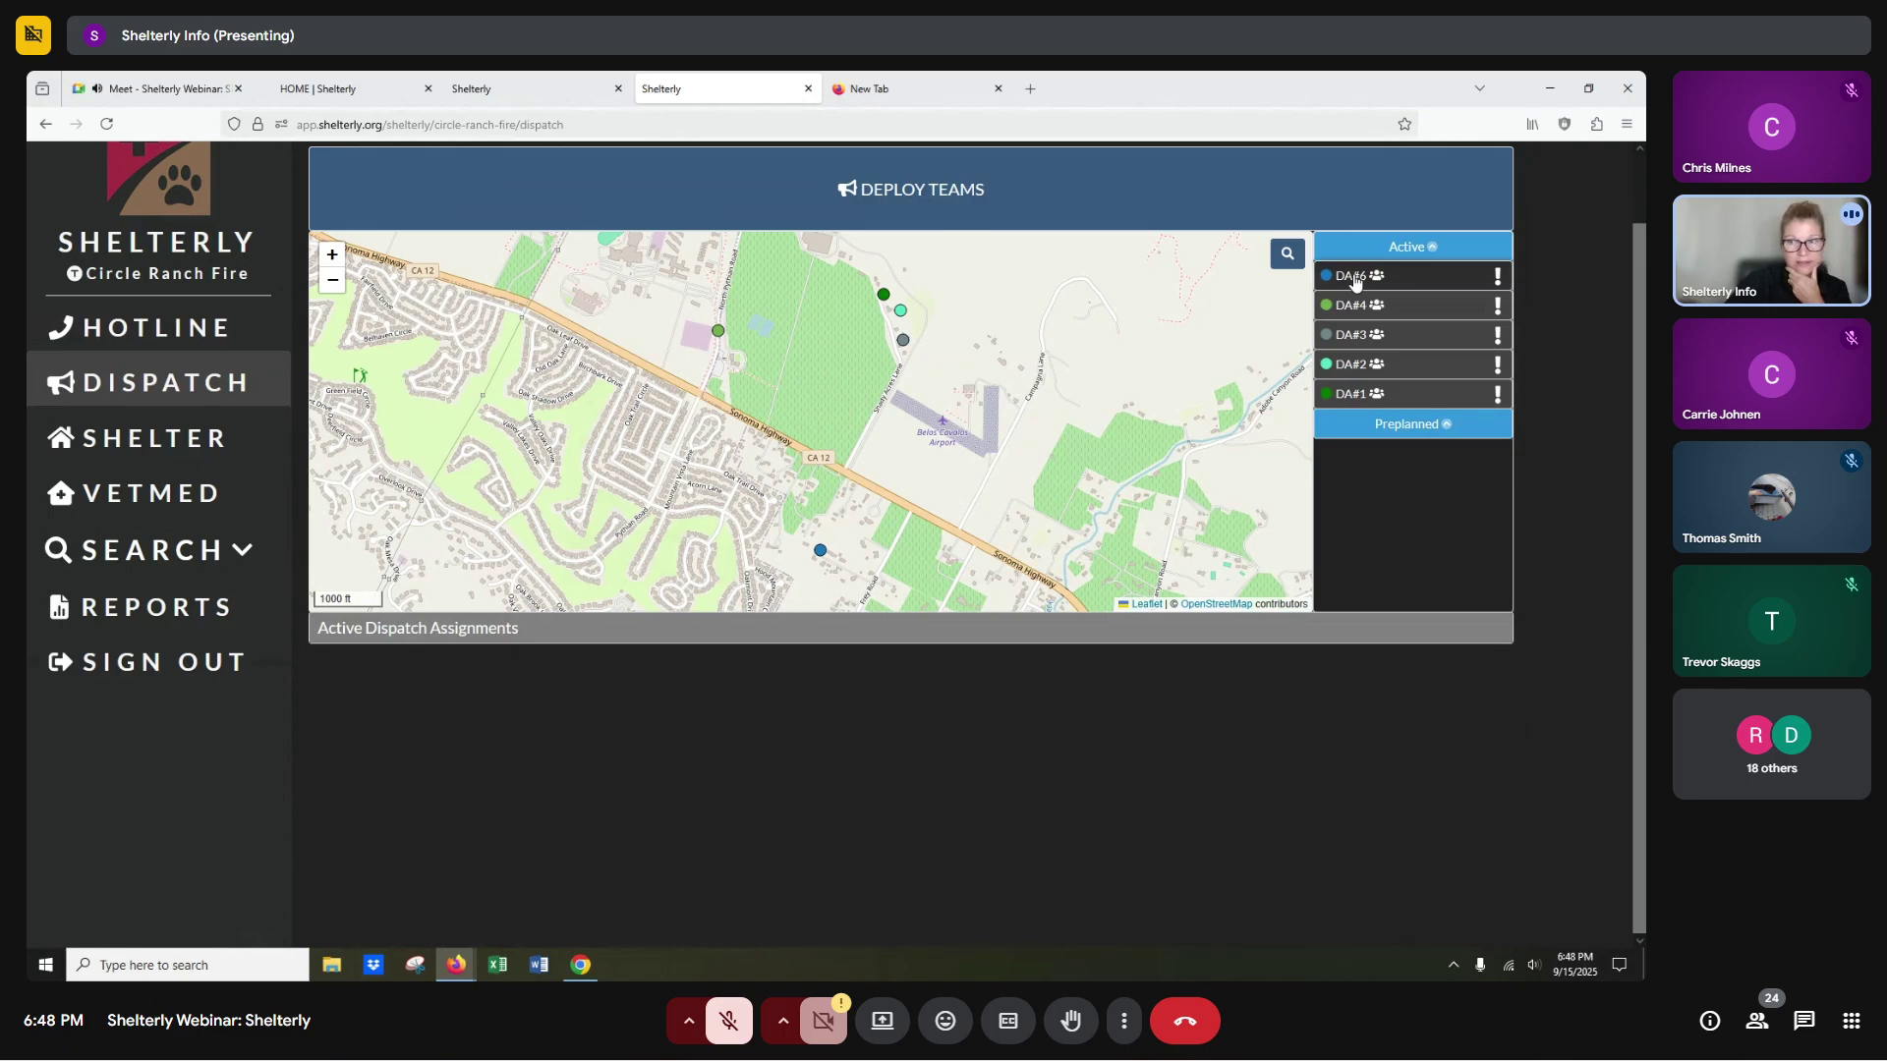
left_click(1353, 274)
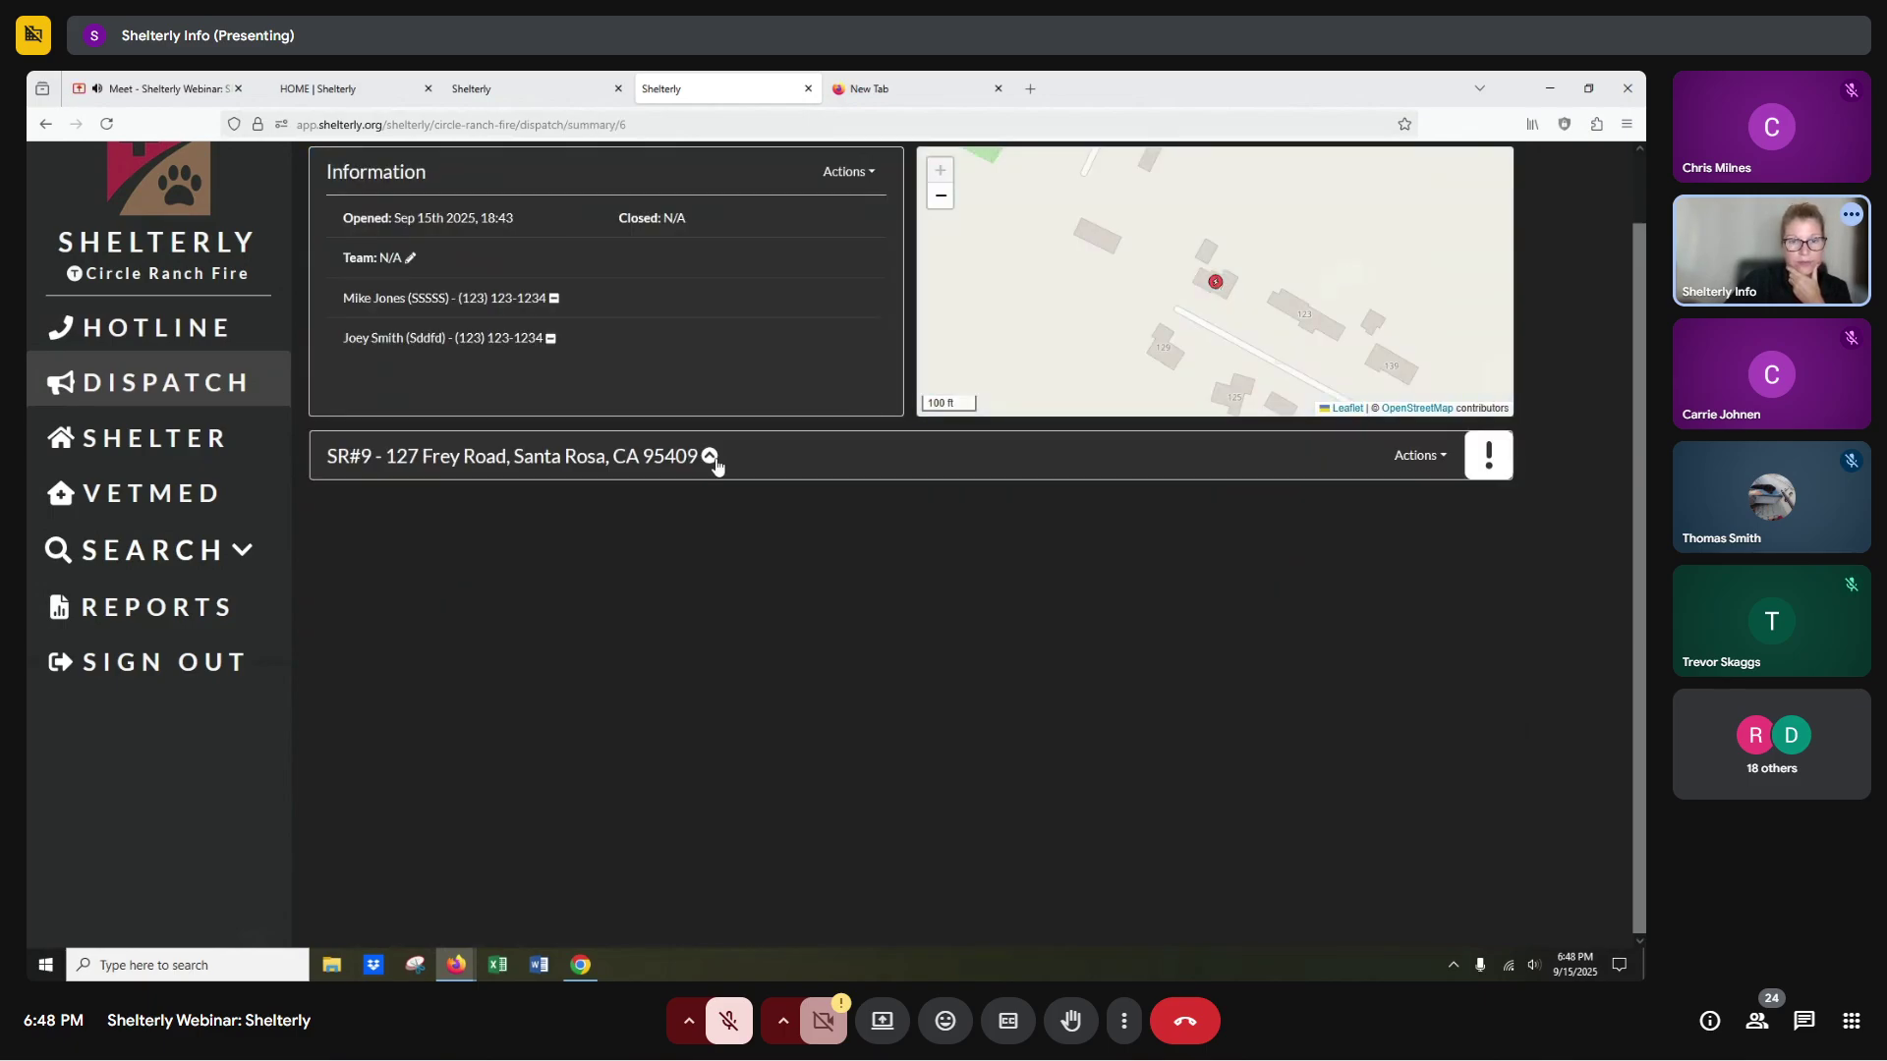
left_click(712, 460)
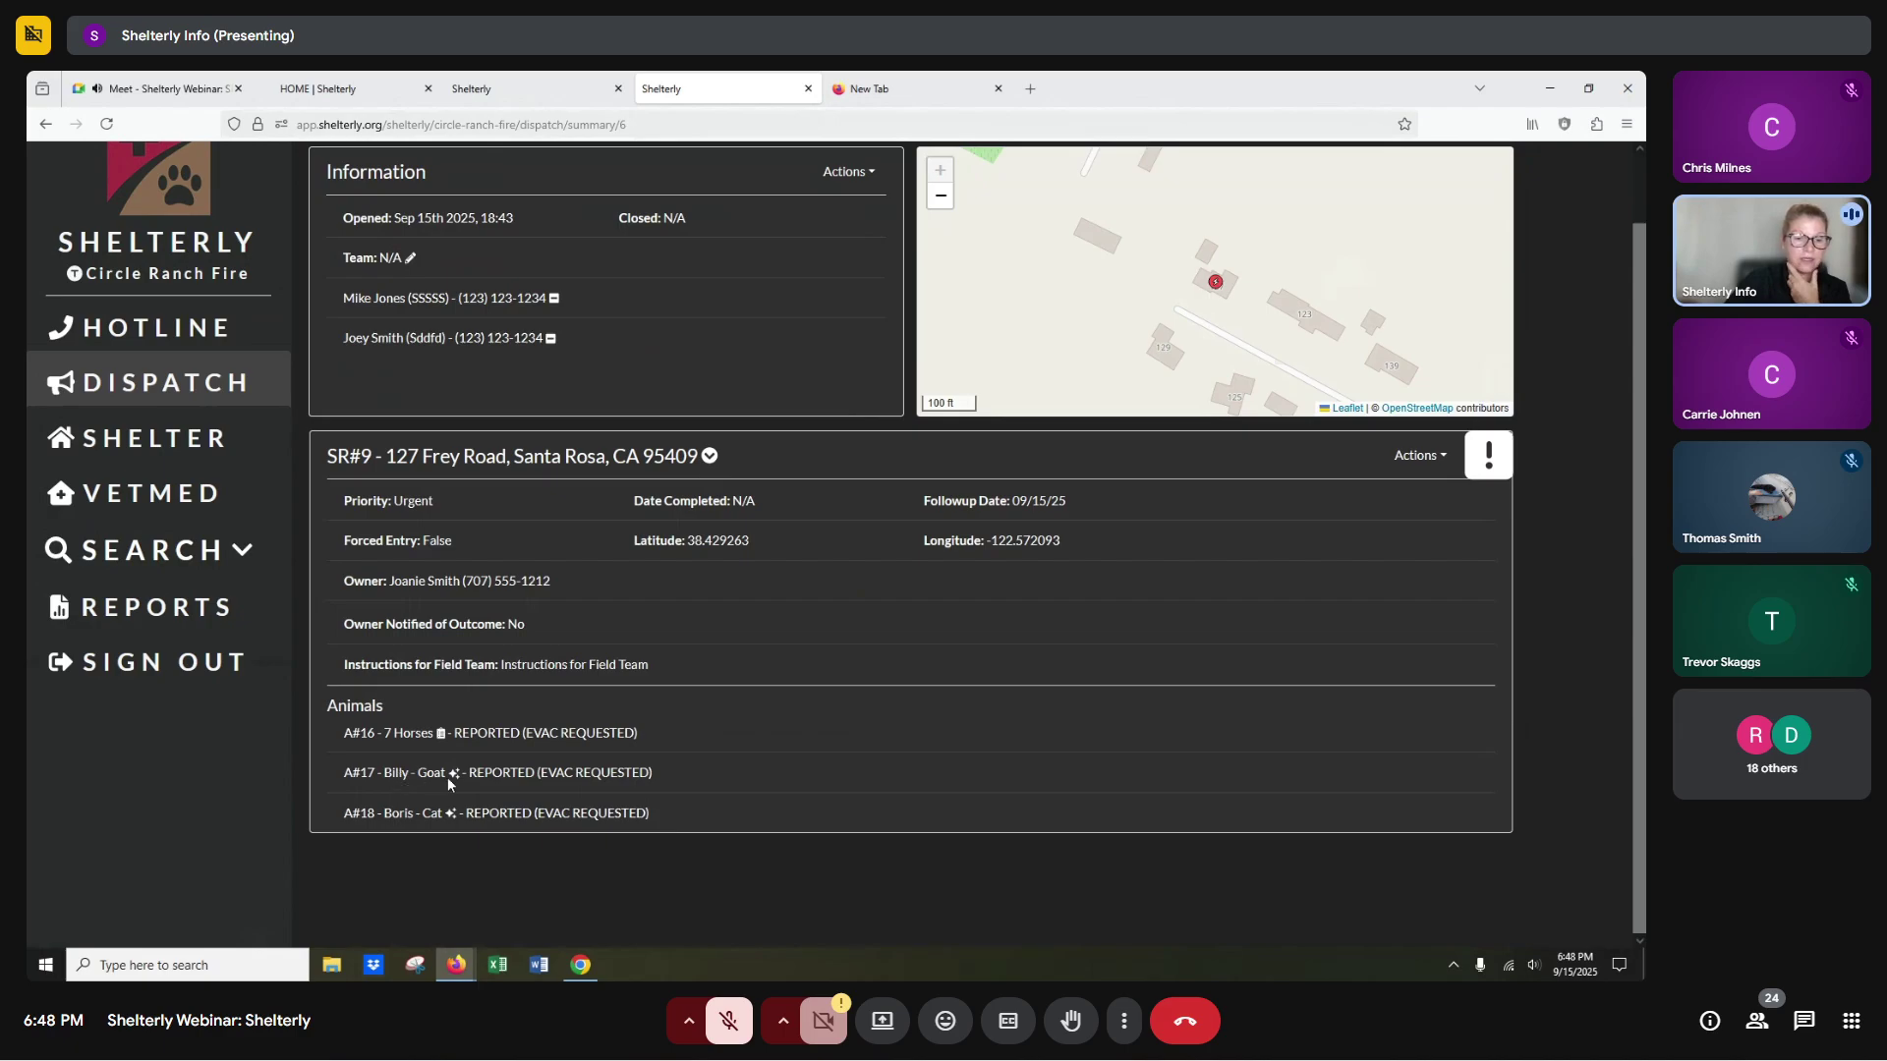
mouse_move(453, 778)
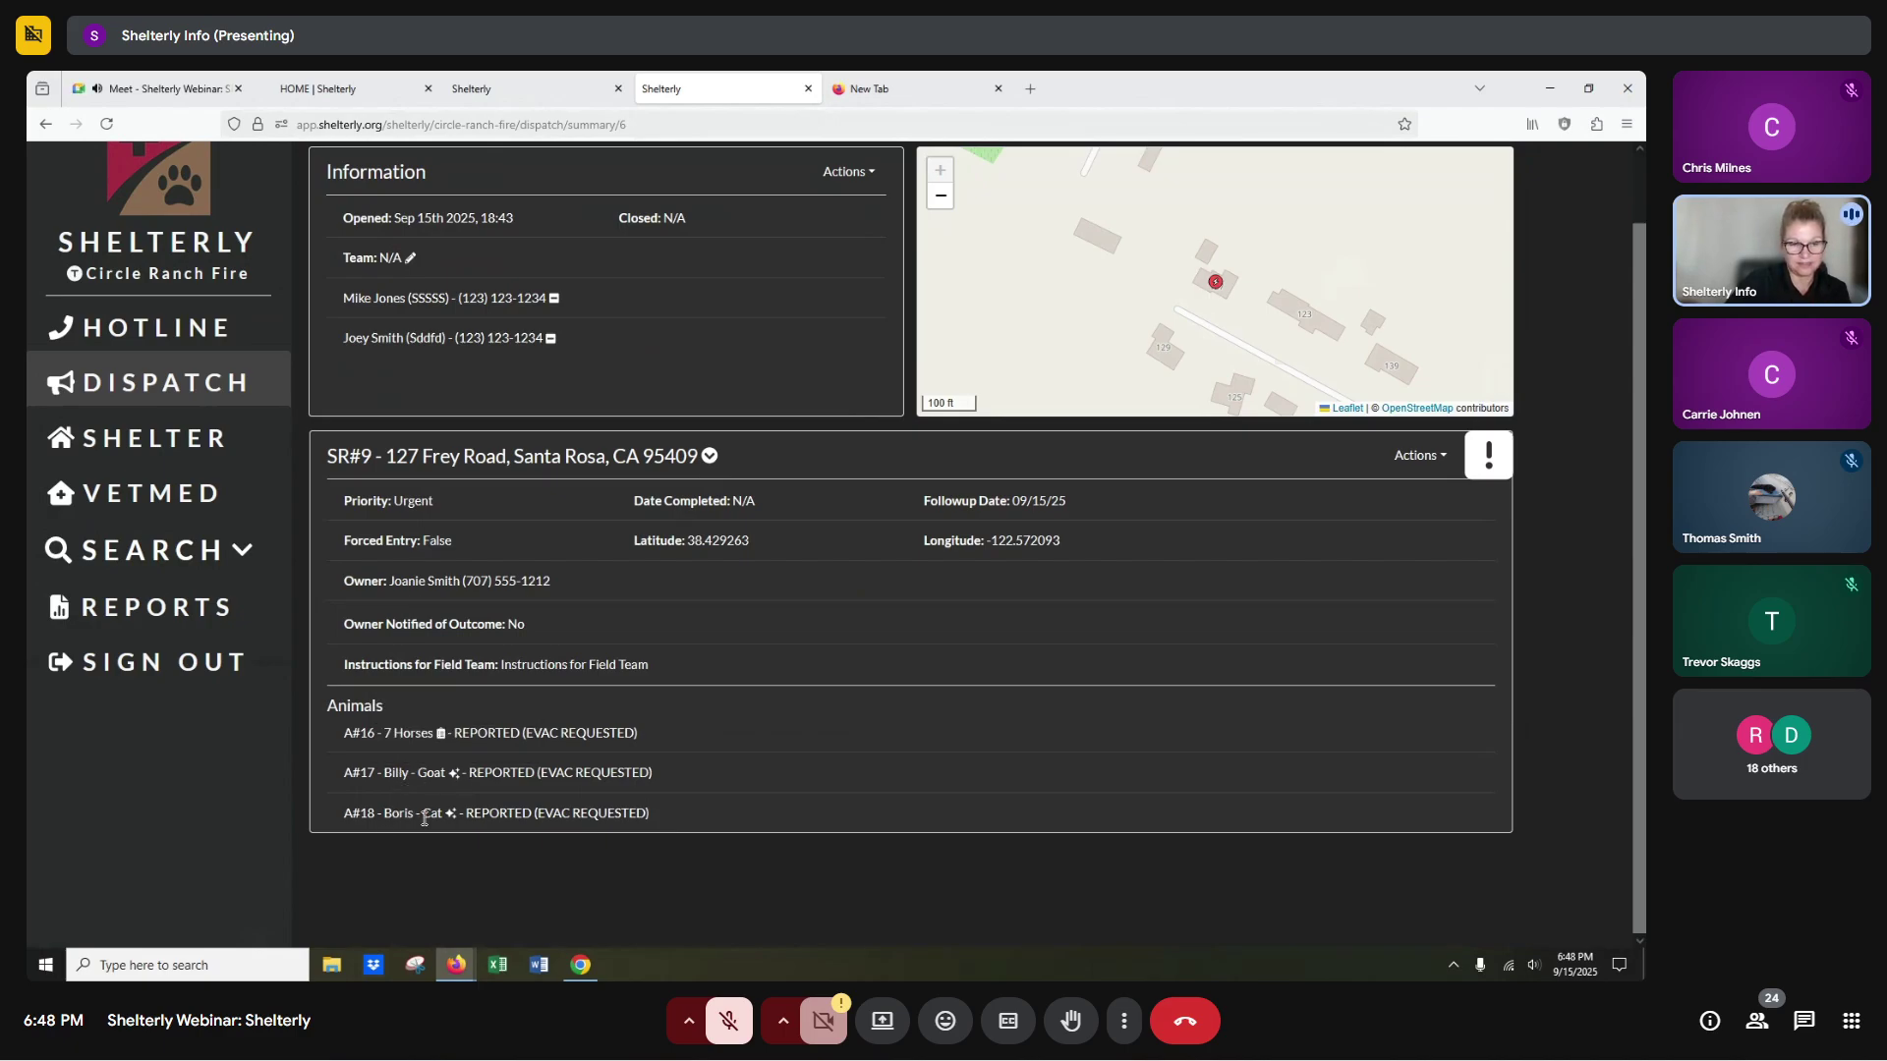
mouse_move(455, 825)
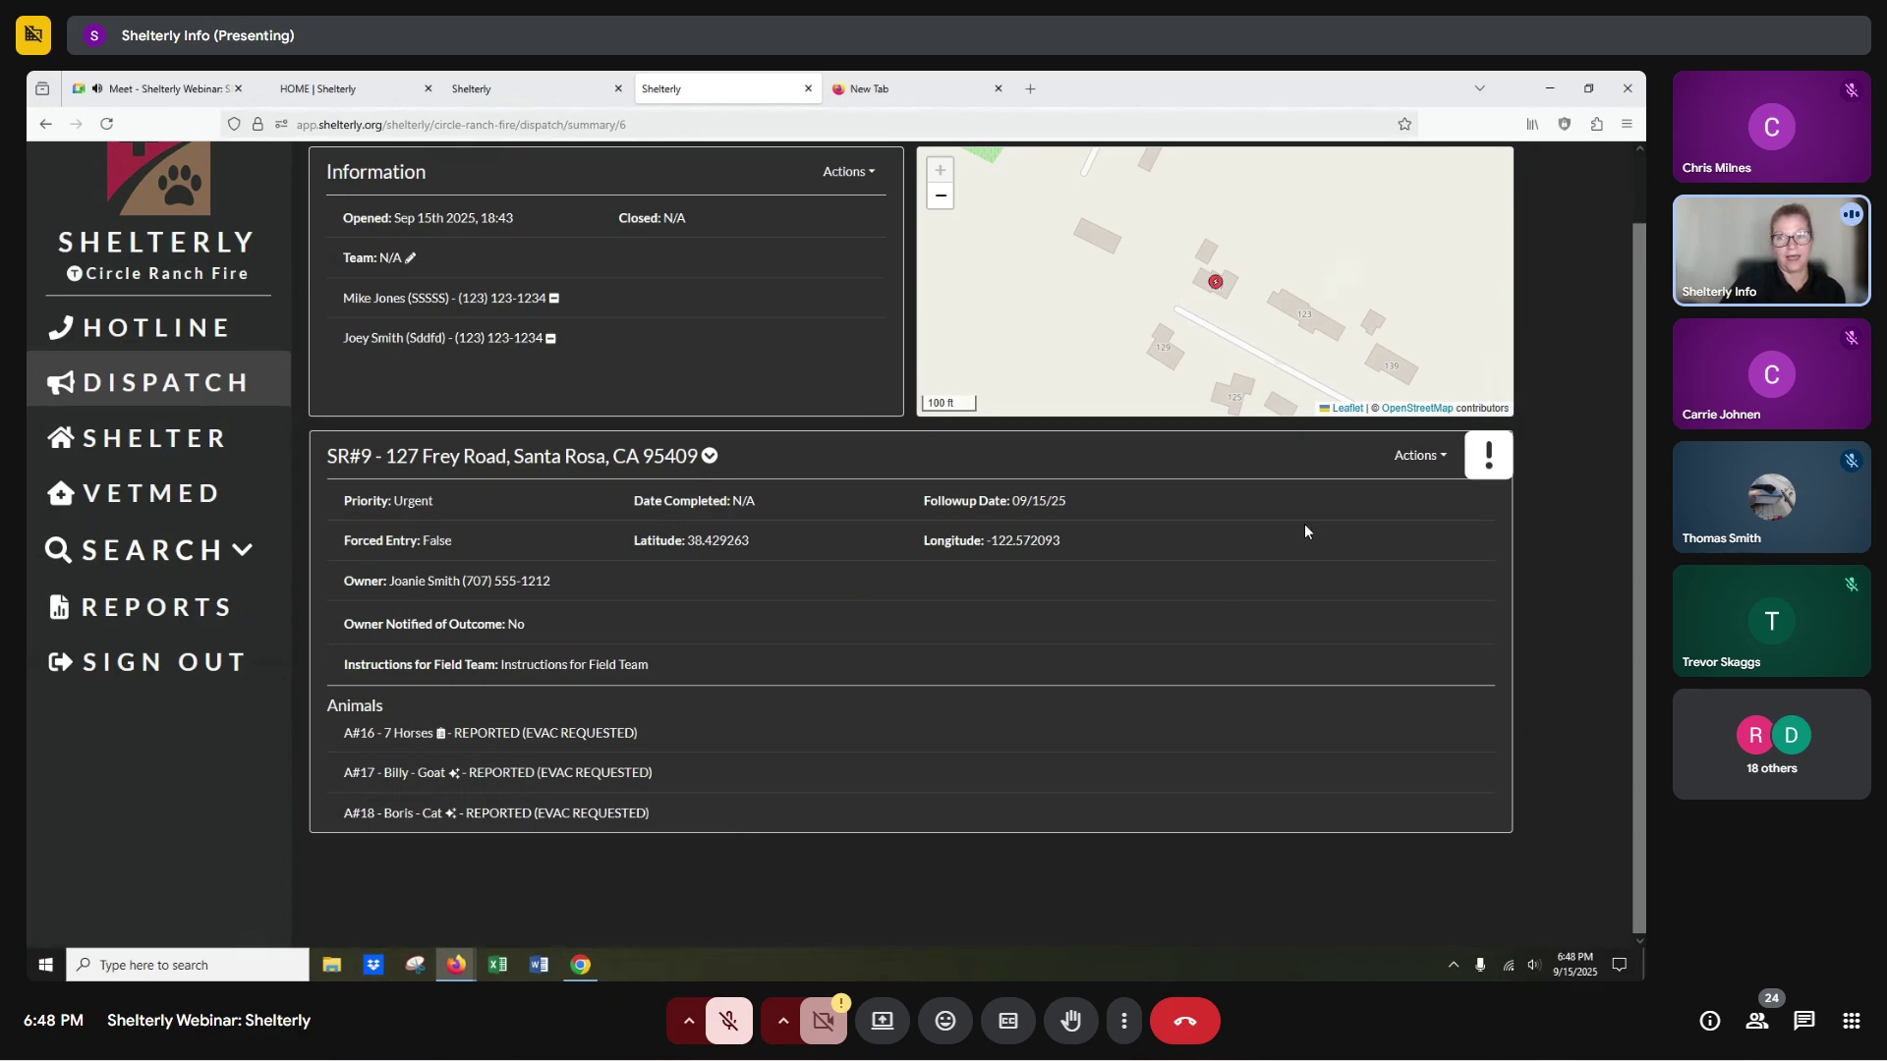
left_click(1416, 459)
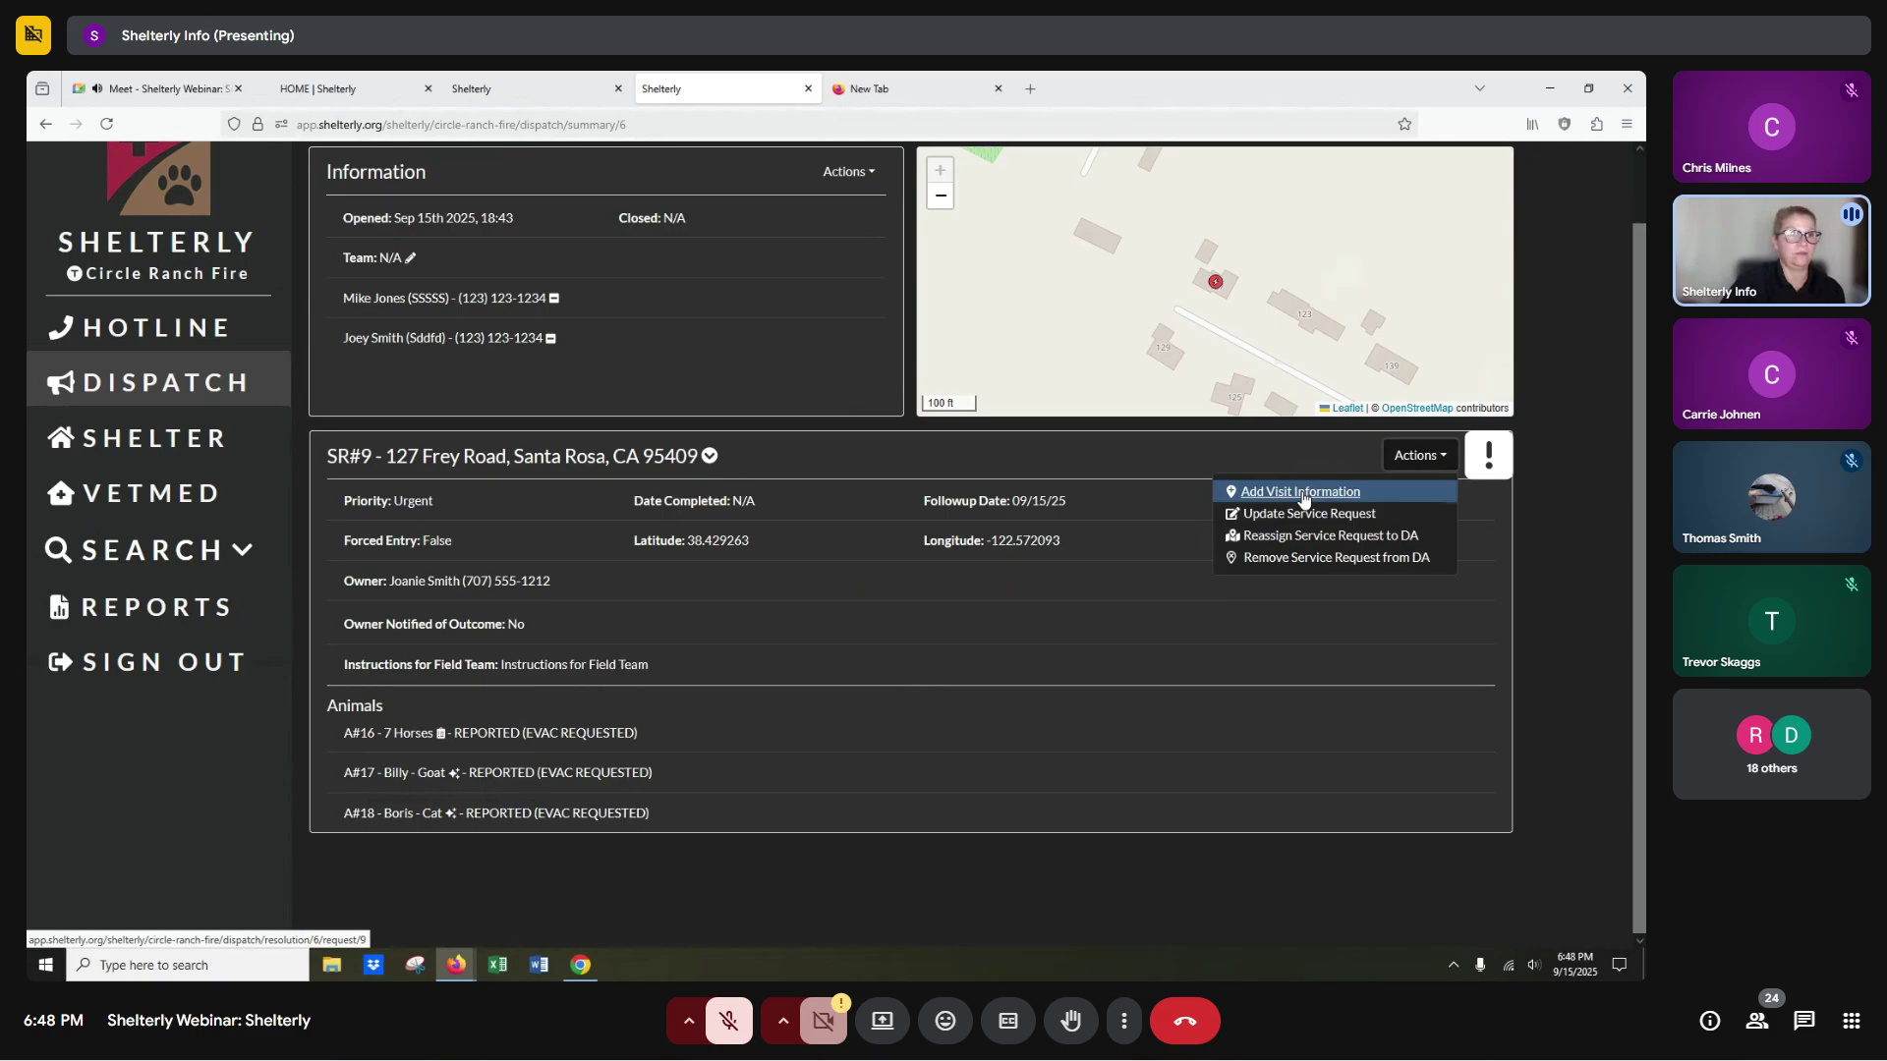
Start SR#9's visit log and split the A#16 horses into groups of 6 and 1.
left_click(1303, 496)
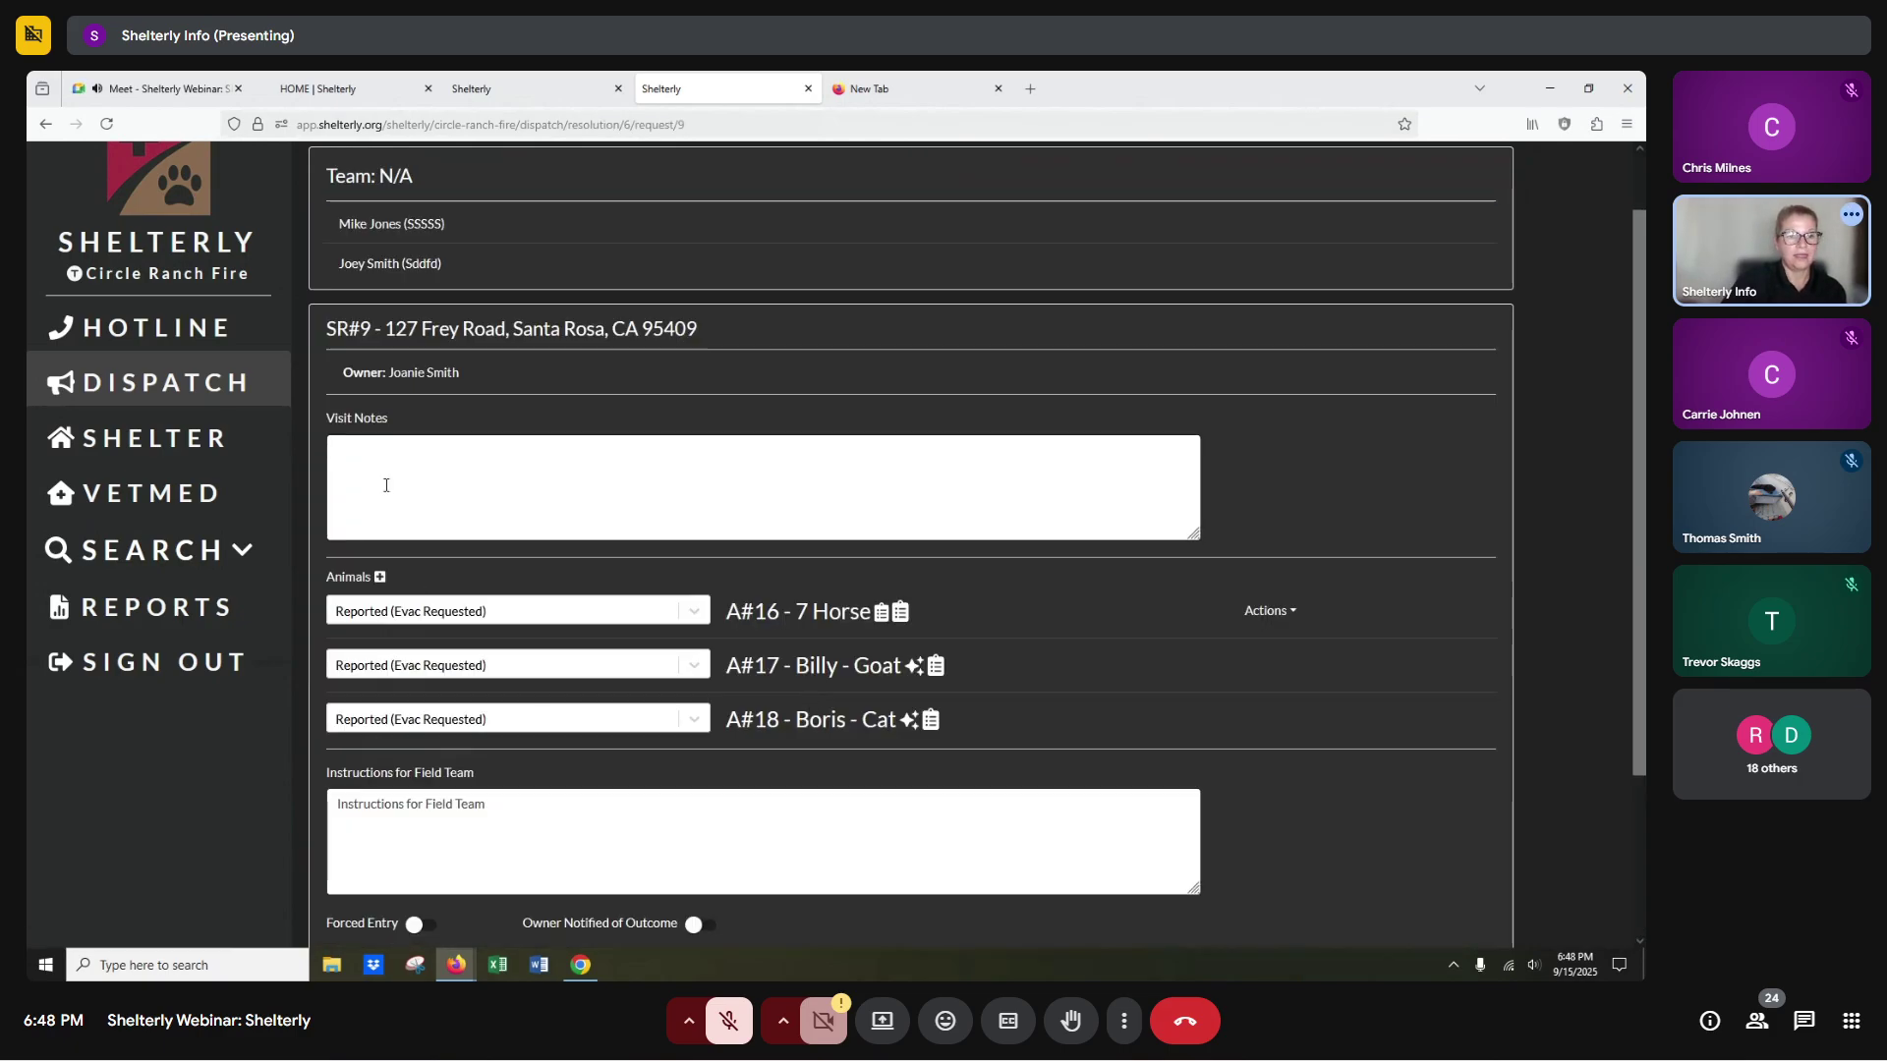
left_click(378, 462)
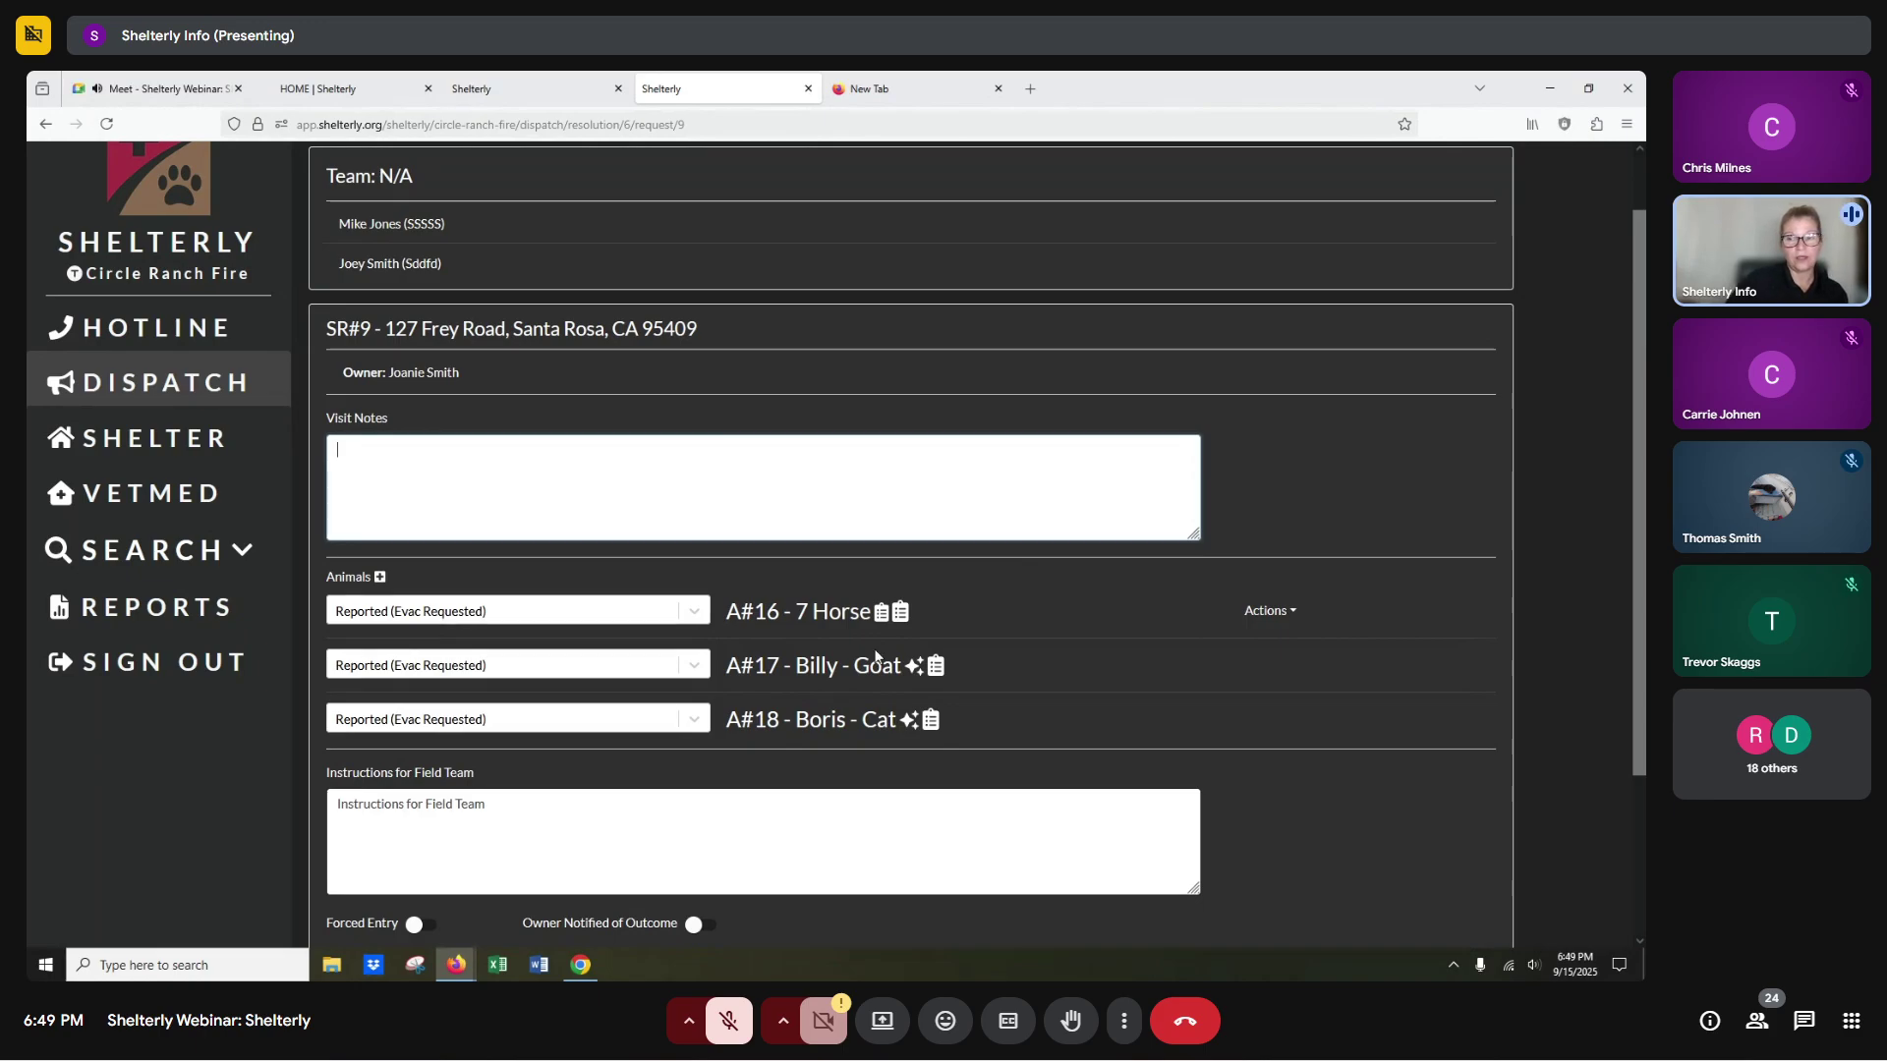
left_click(1298, 613)
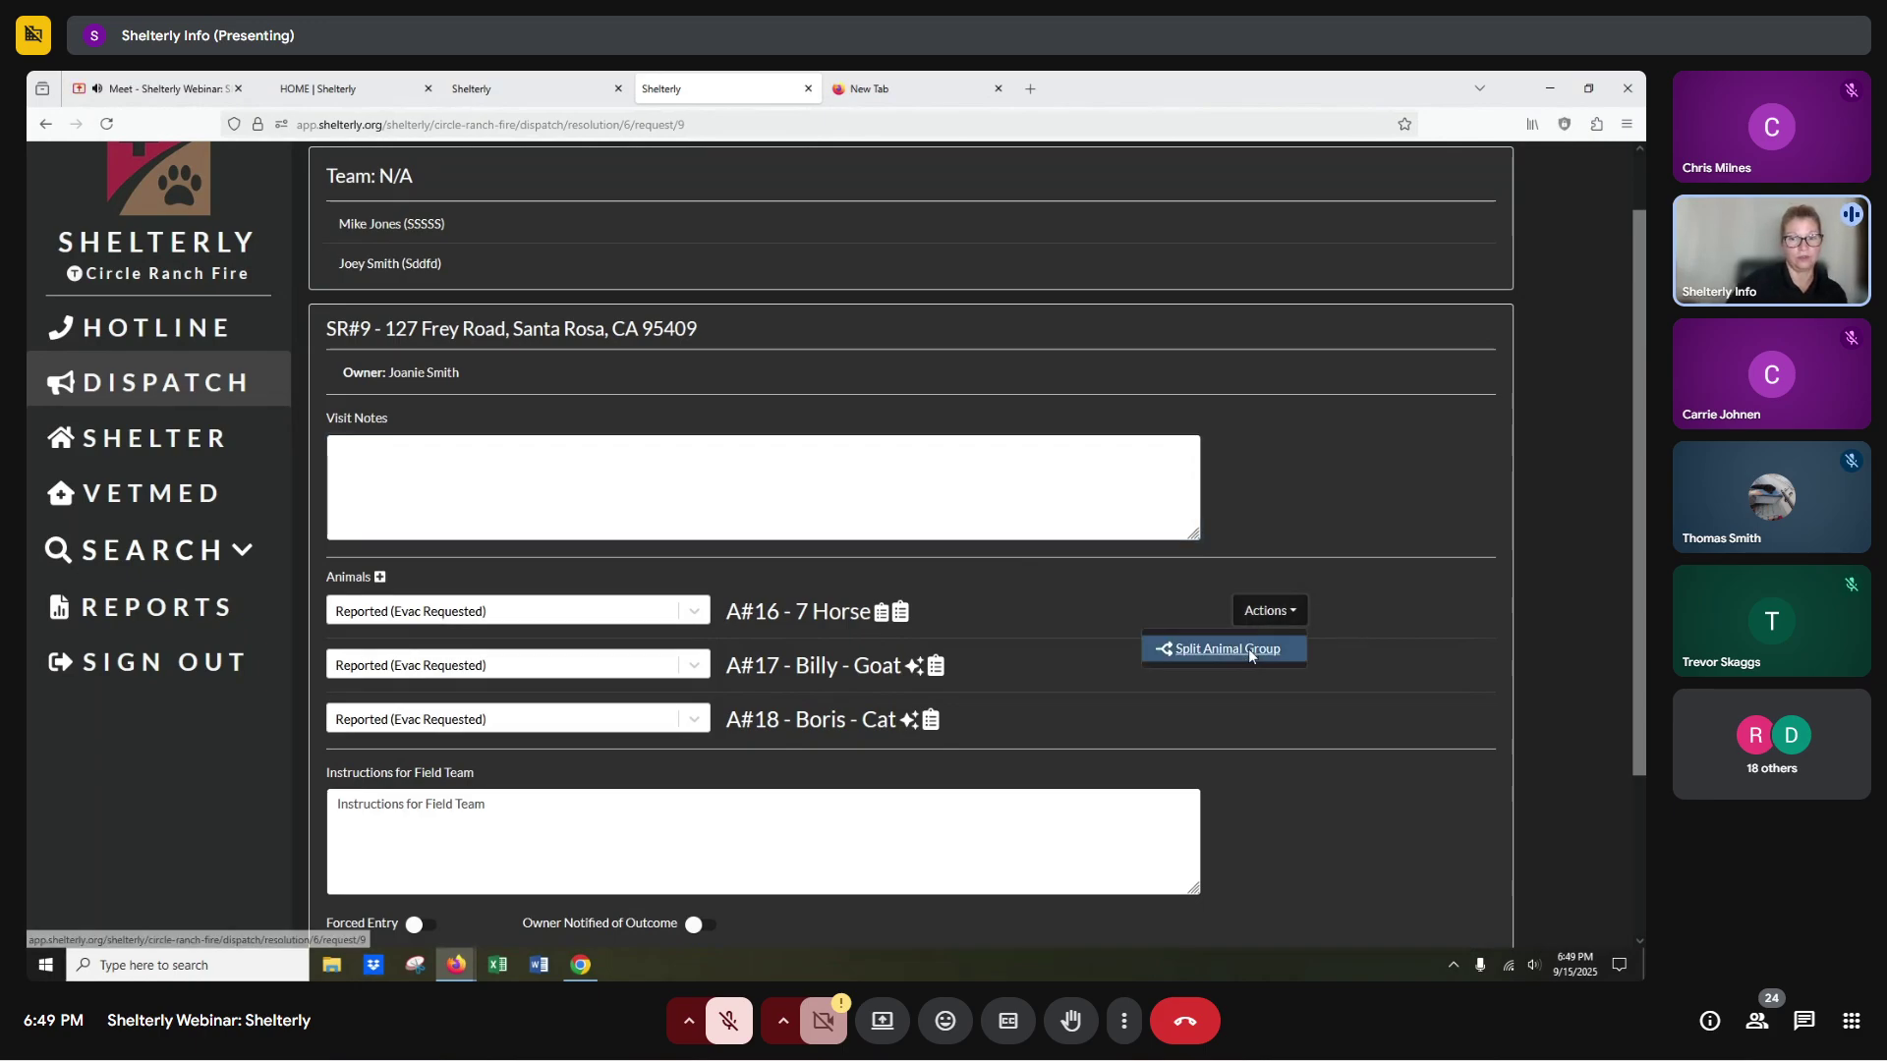
left_click(1248, 649)
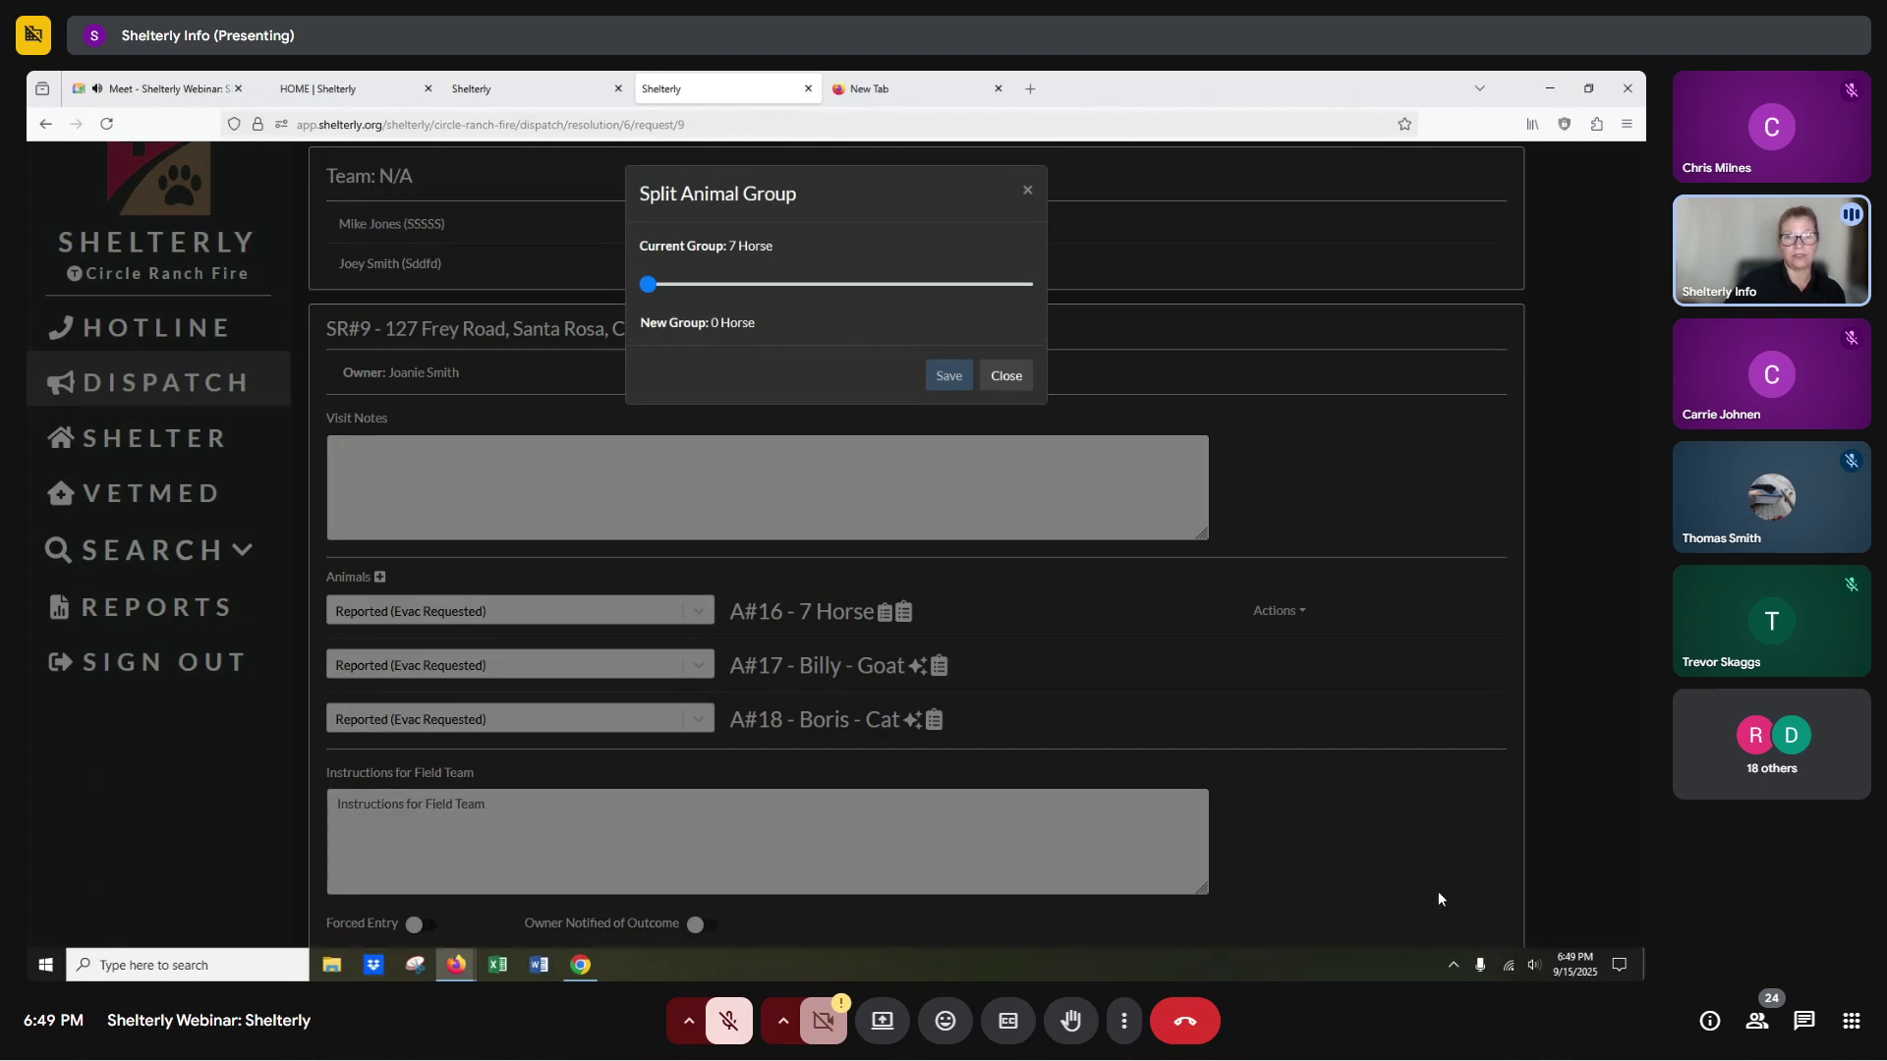
left_click(691, 283)
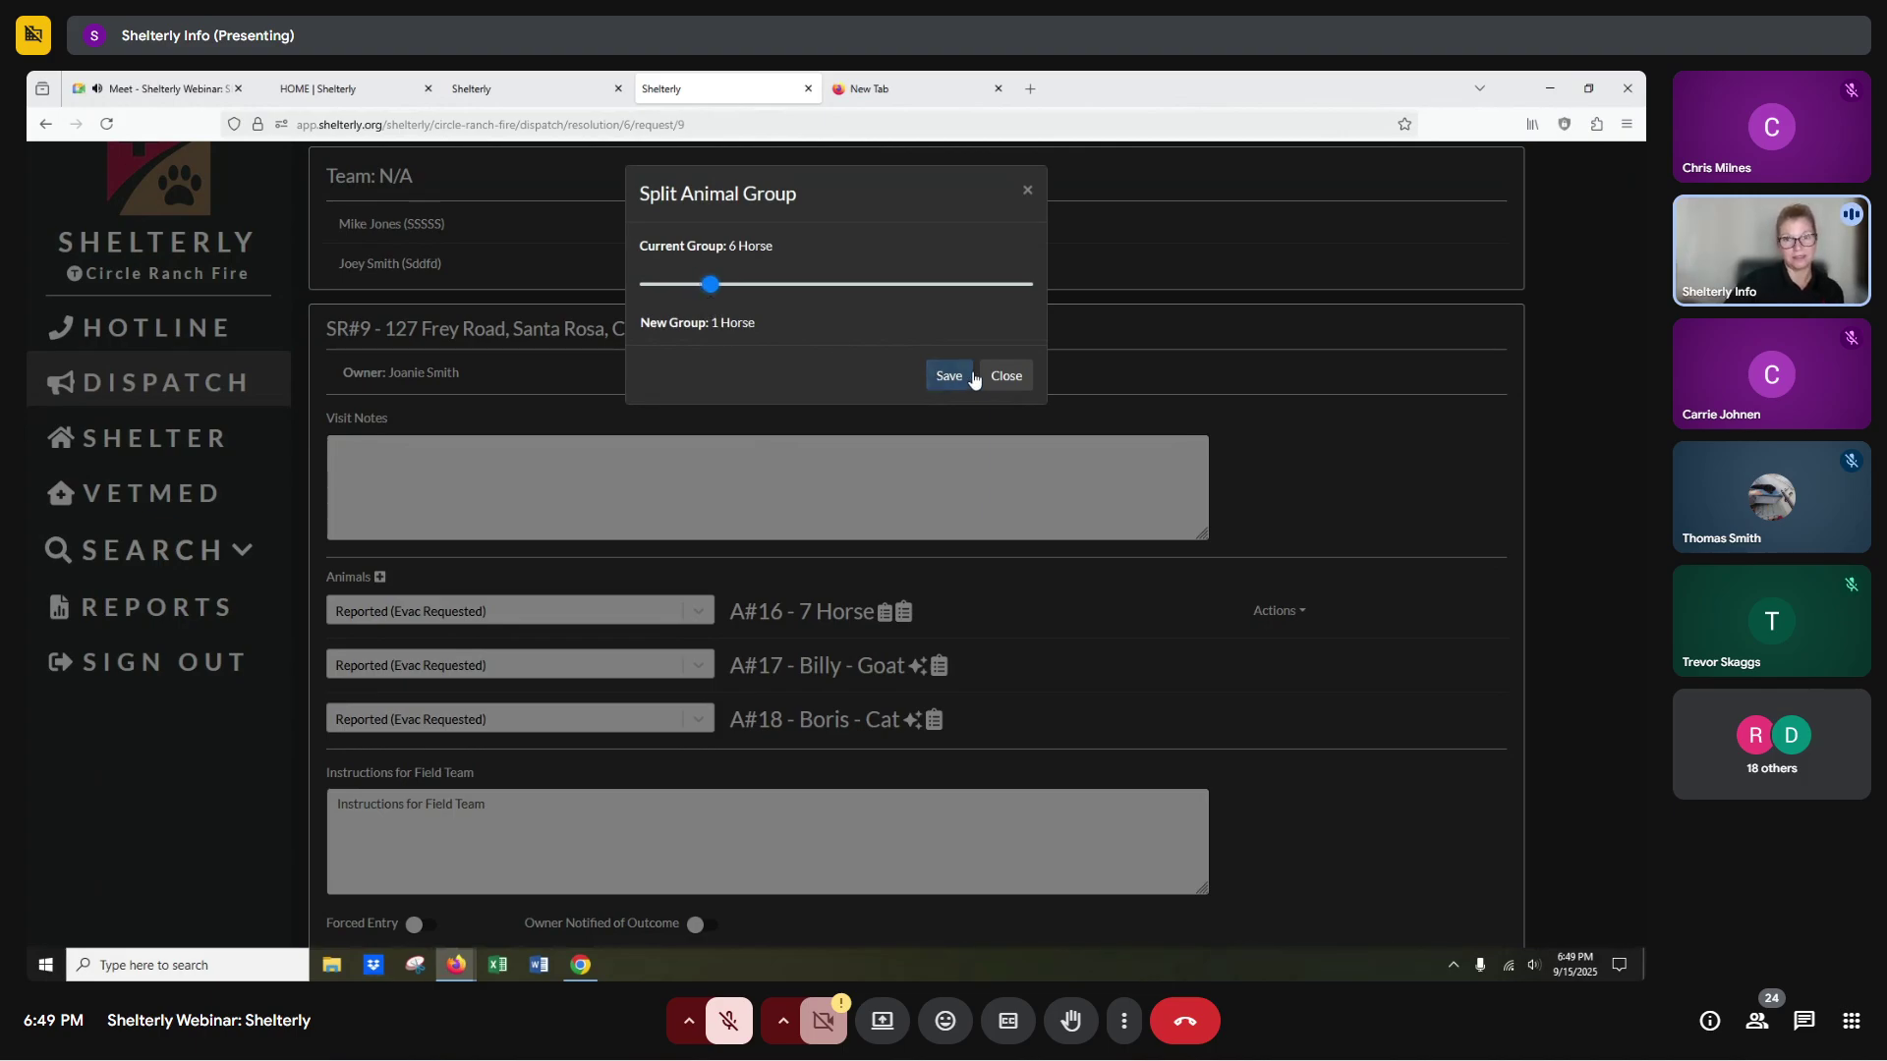
left_click(1004, 378)
Set A#16 horses and A#17 Billy to Reunited, A#18 Boris to Did Not Search For, and save the visit as complete.
left_click(412, 614)
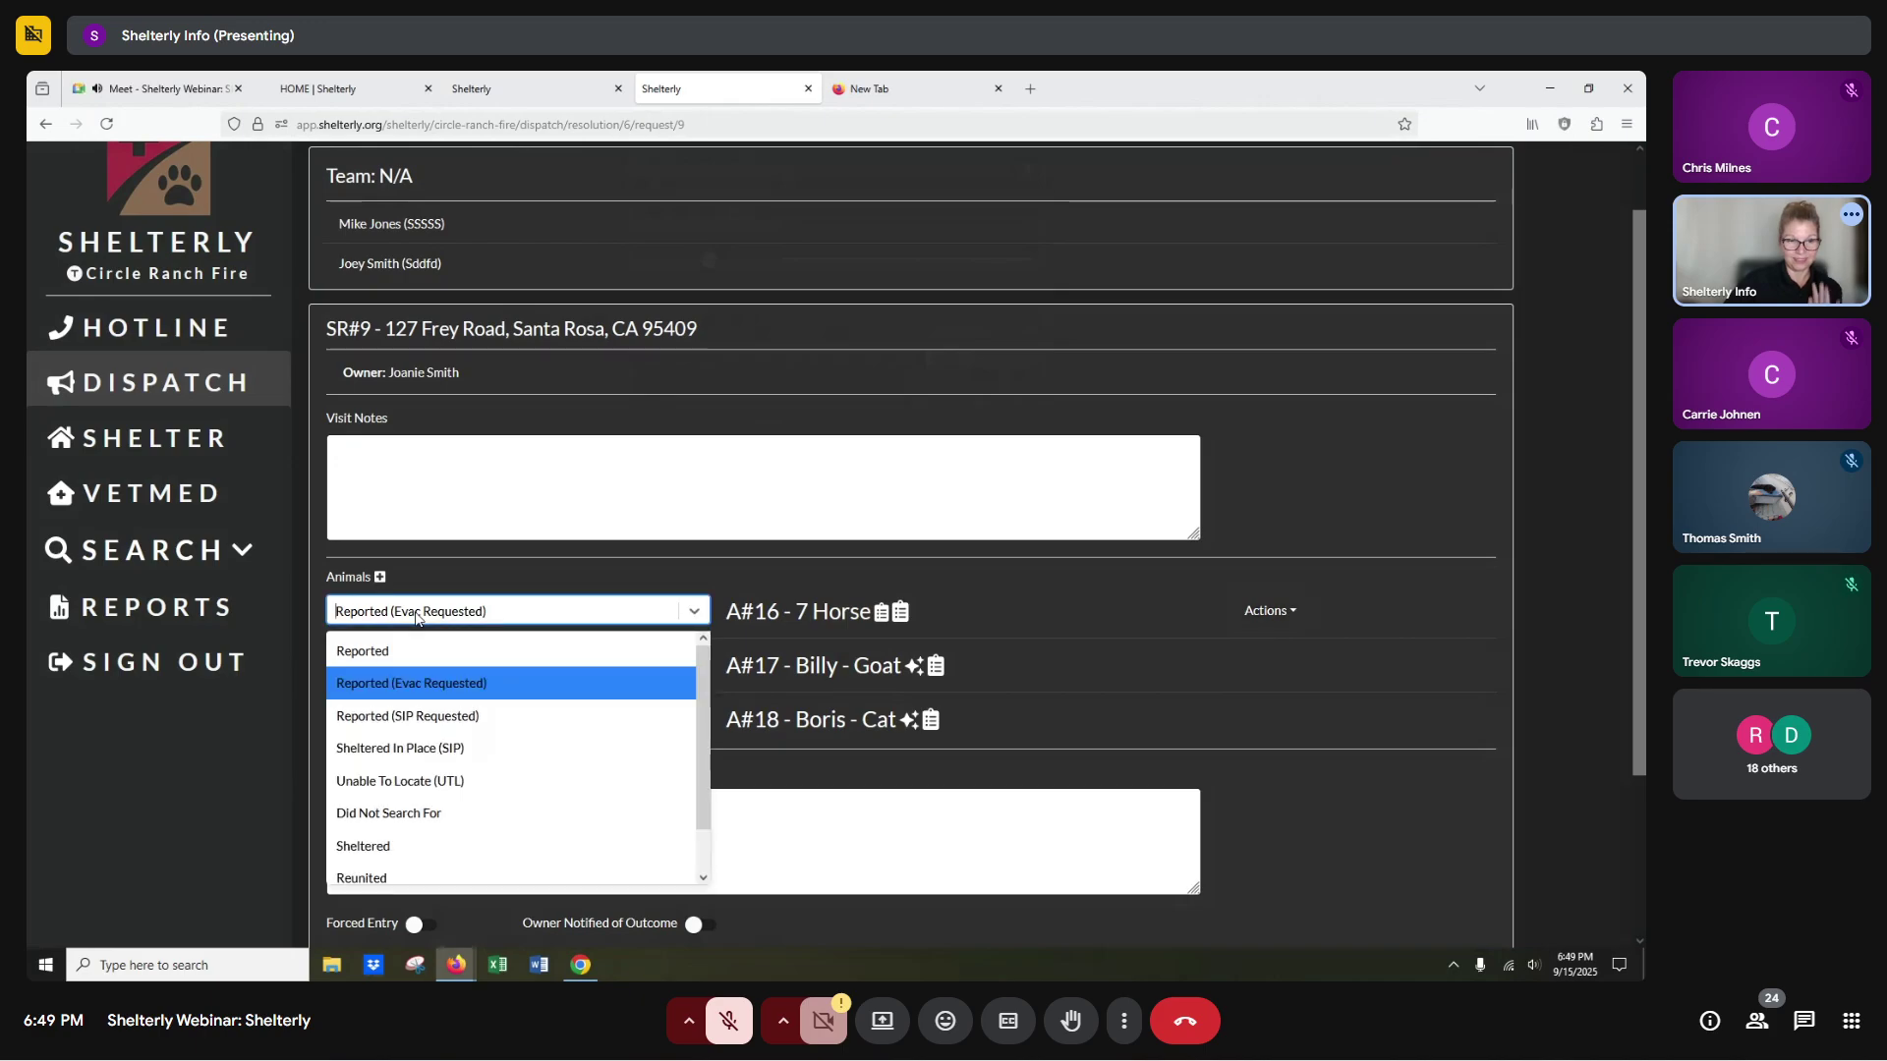
left_click(377, 877)
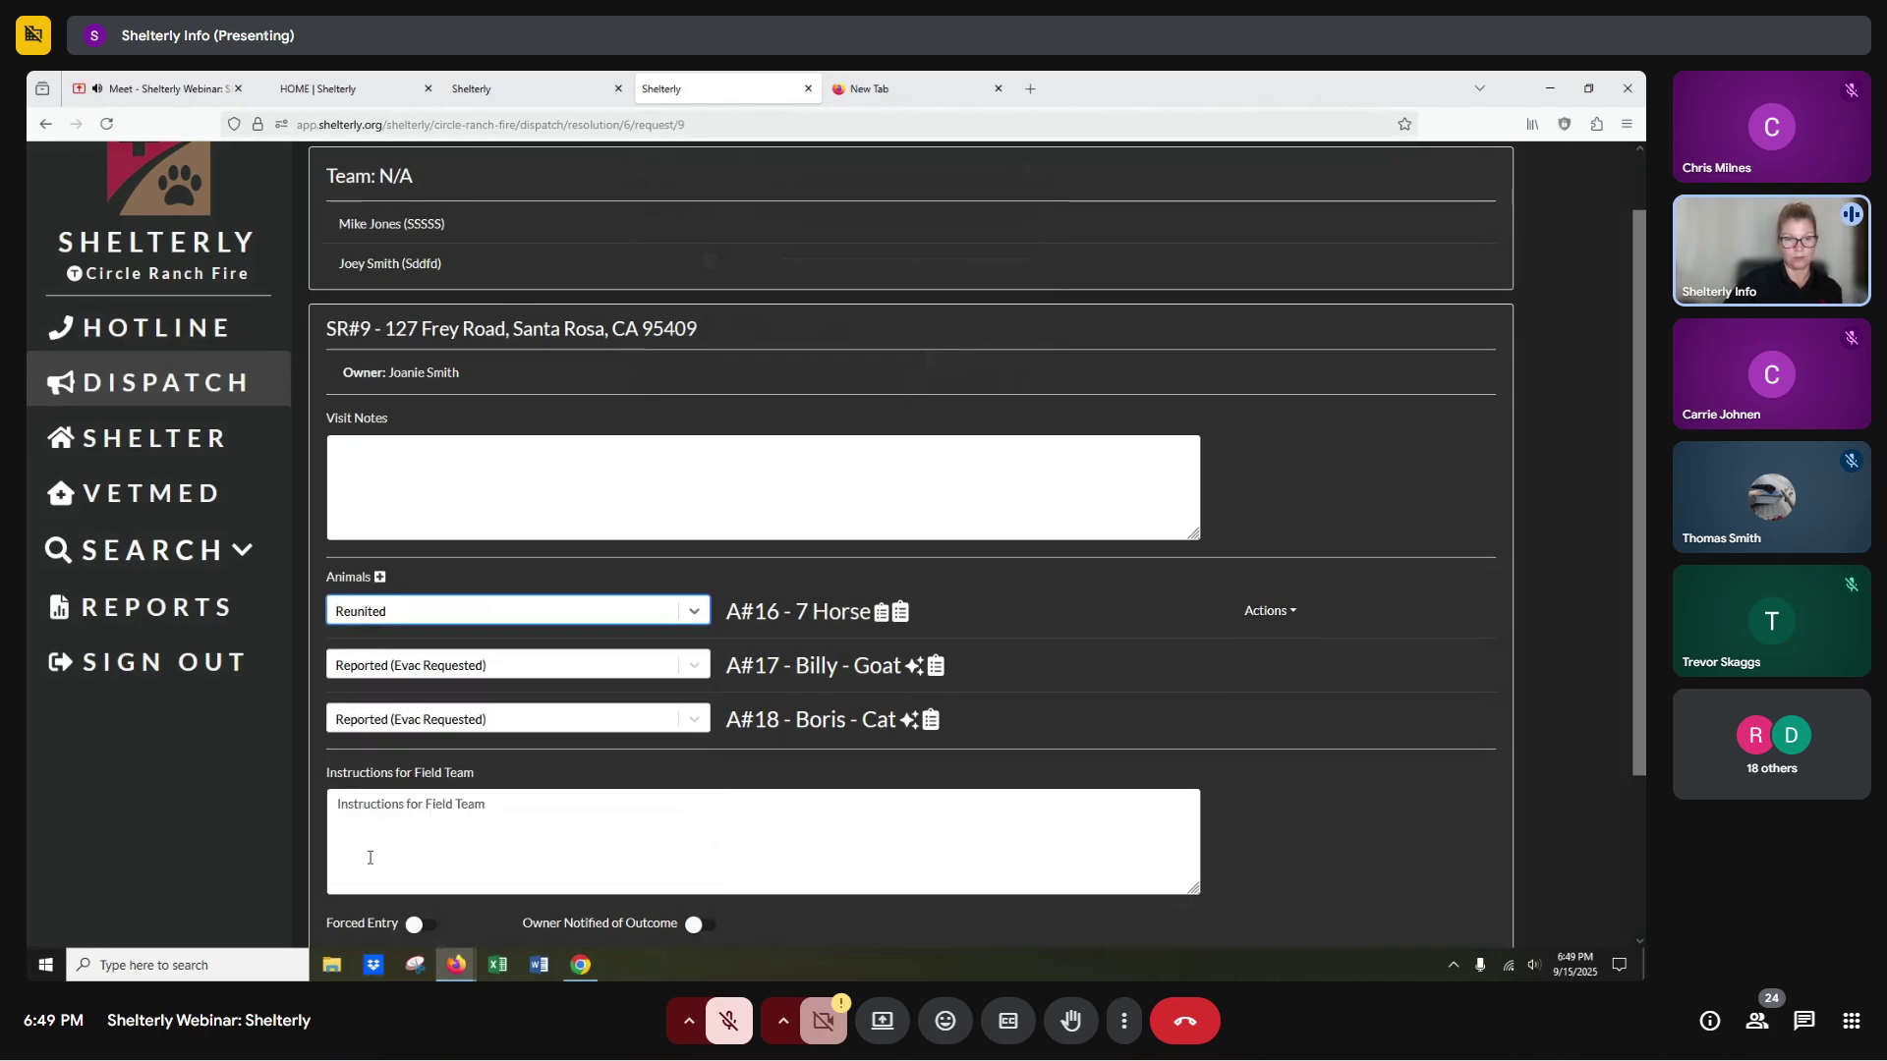
left_click(398, 672)
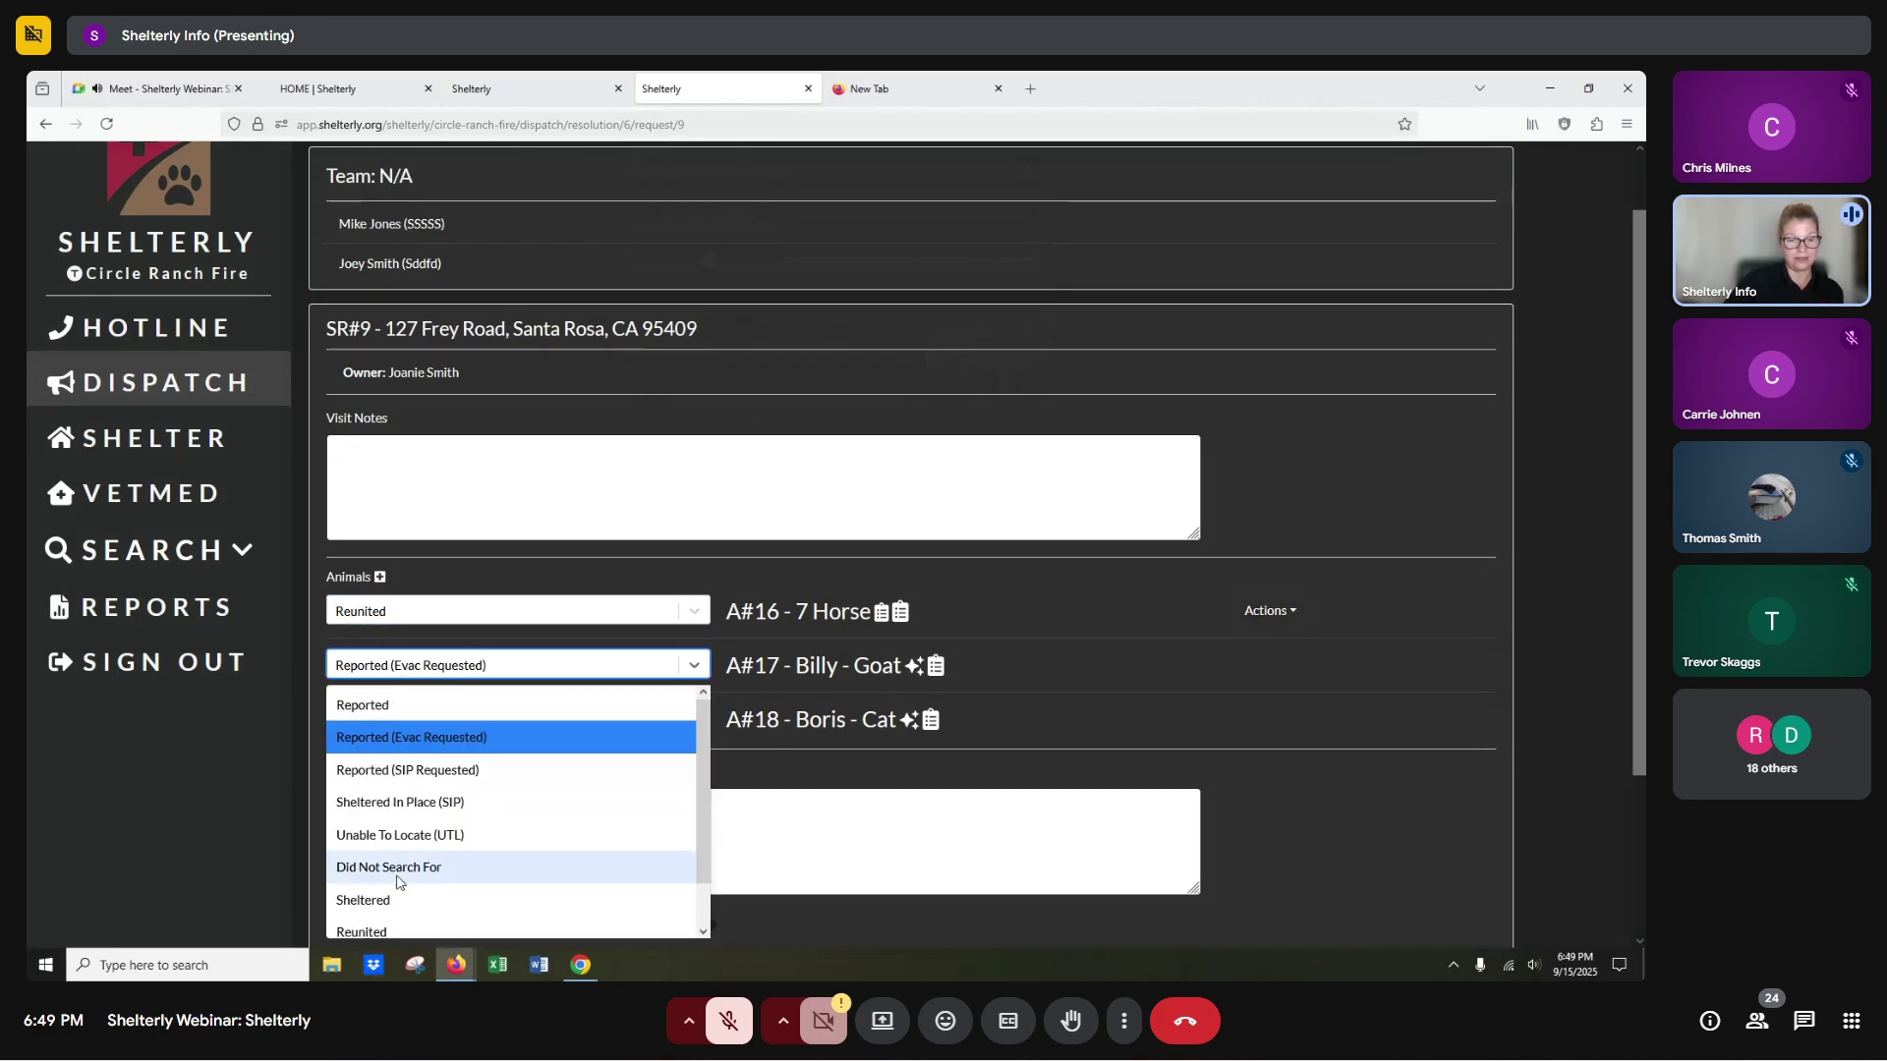
left_click(390, 928)
left_click(470, 722)
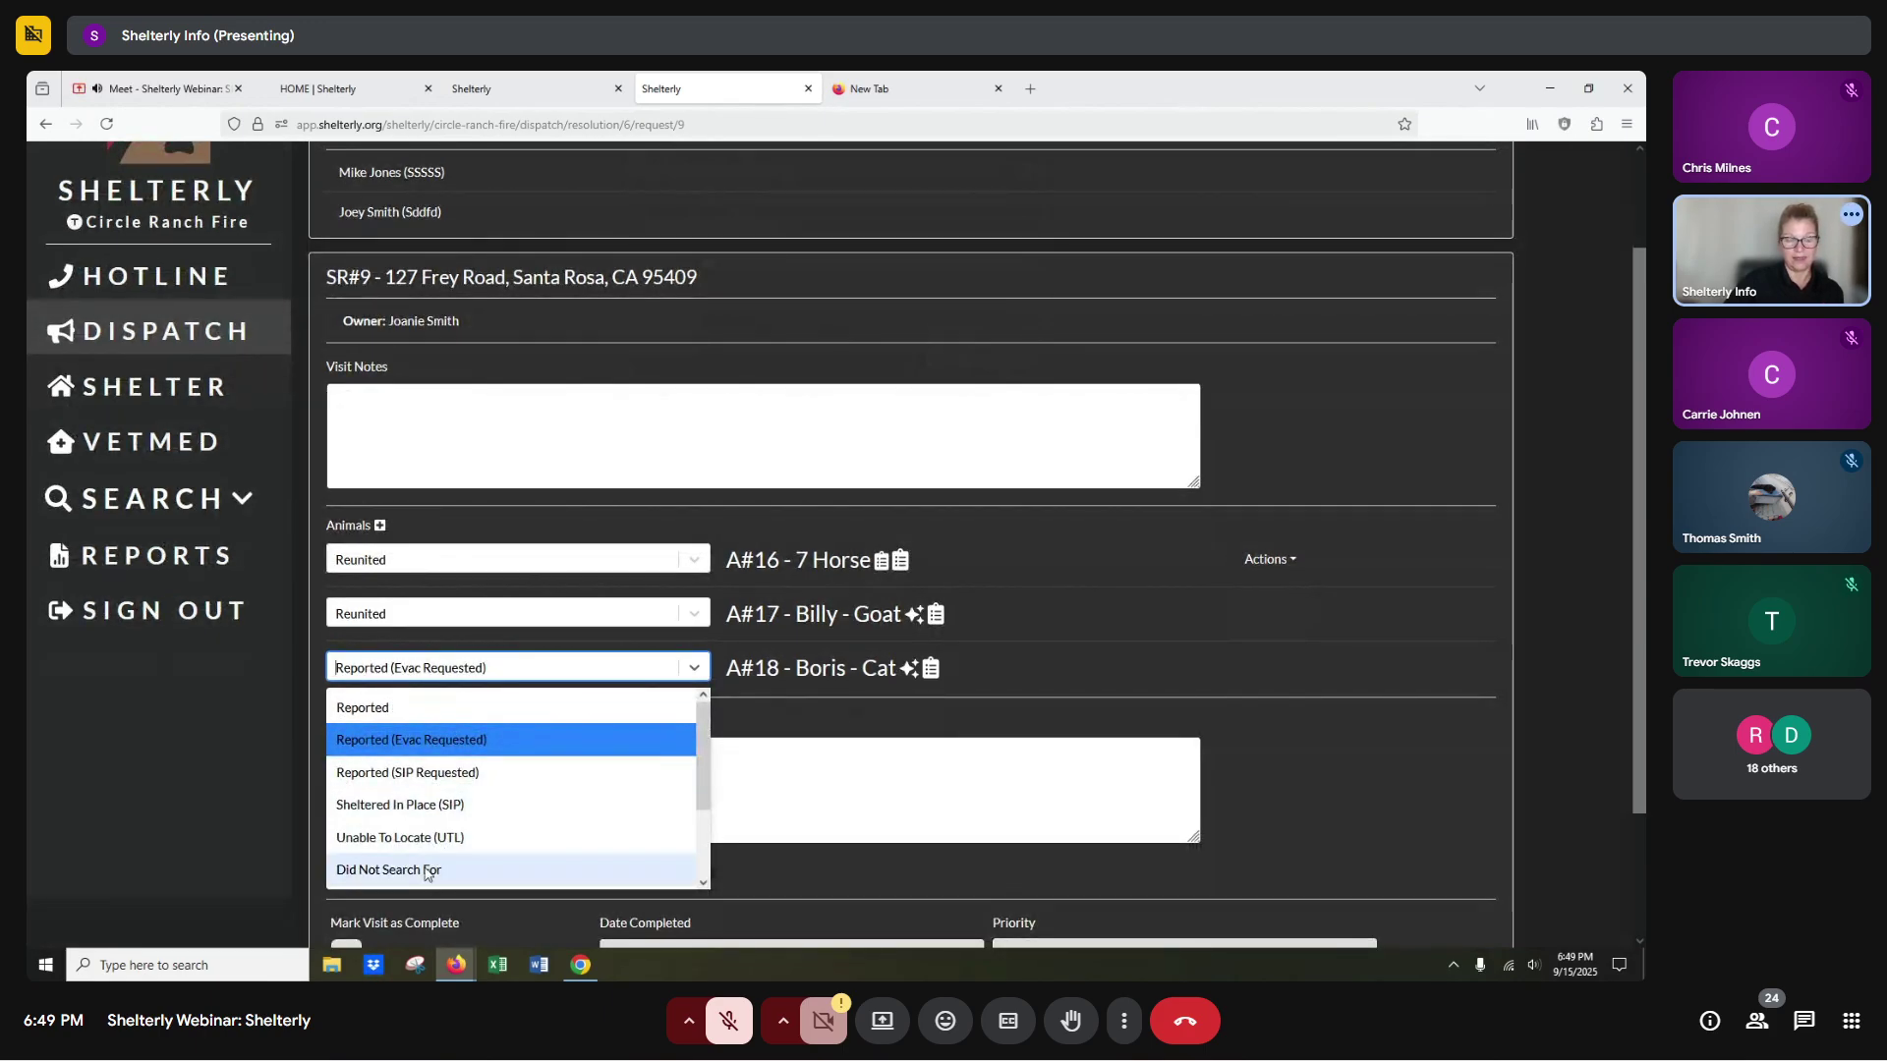
left_click(438, 870)
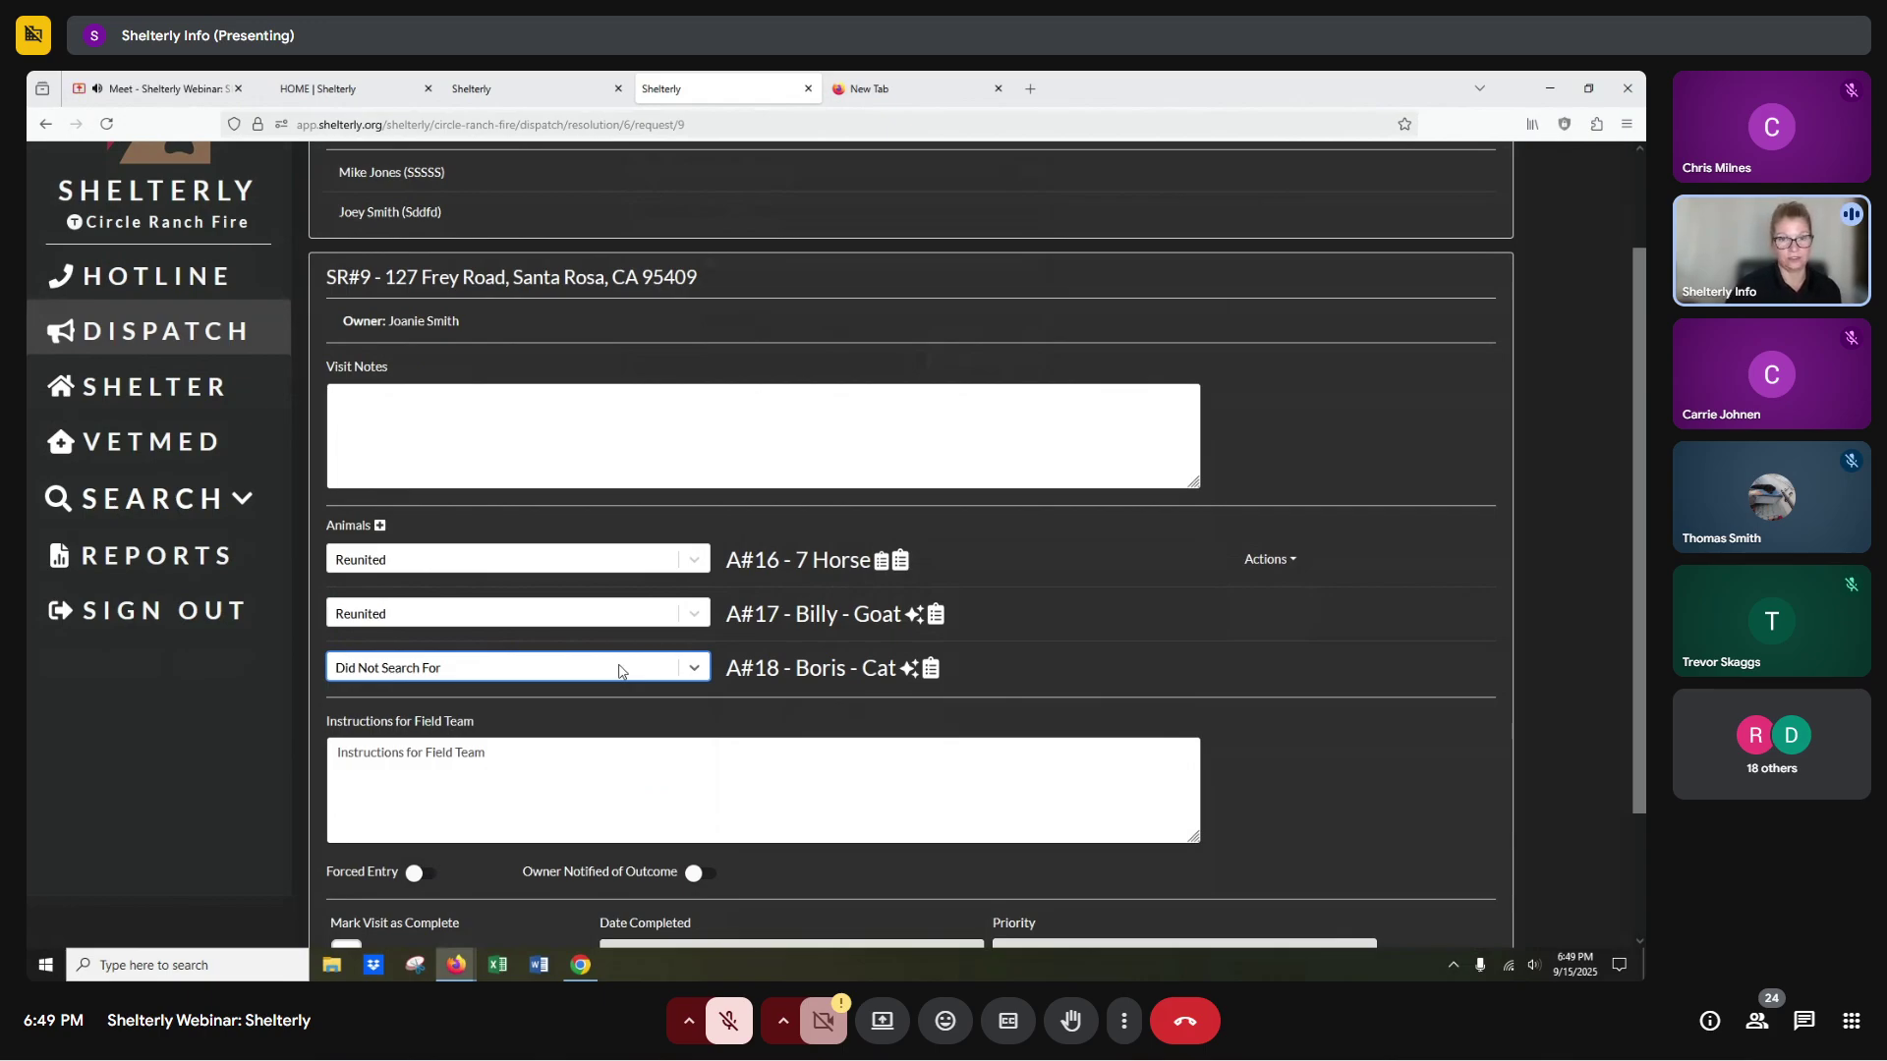
scroll(615, 665, "down", 2)
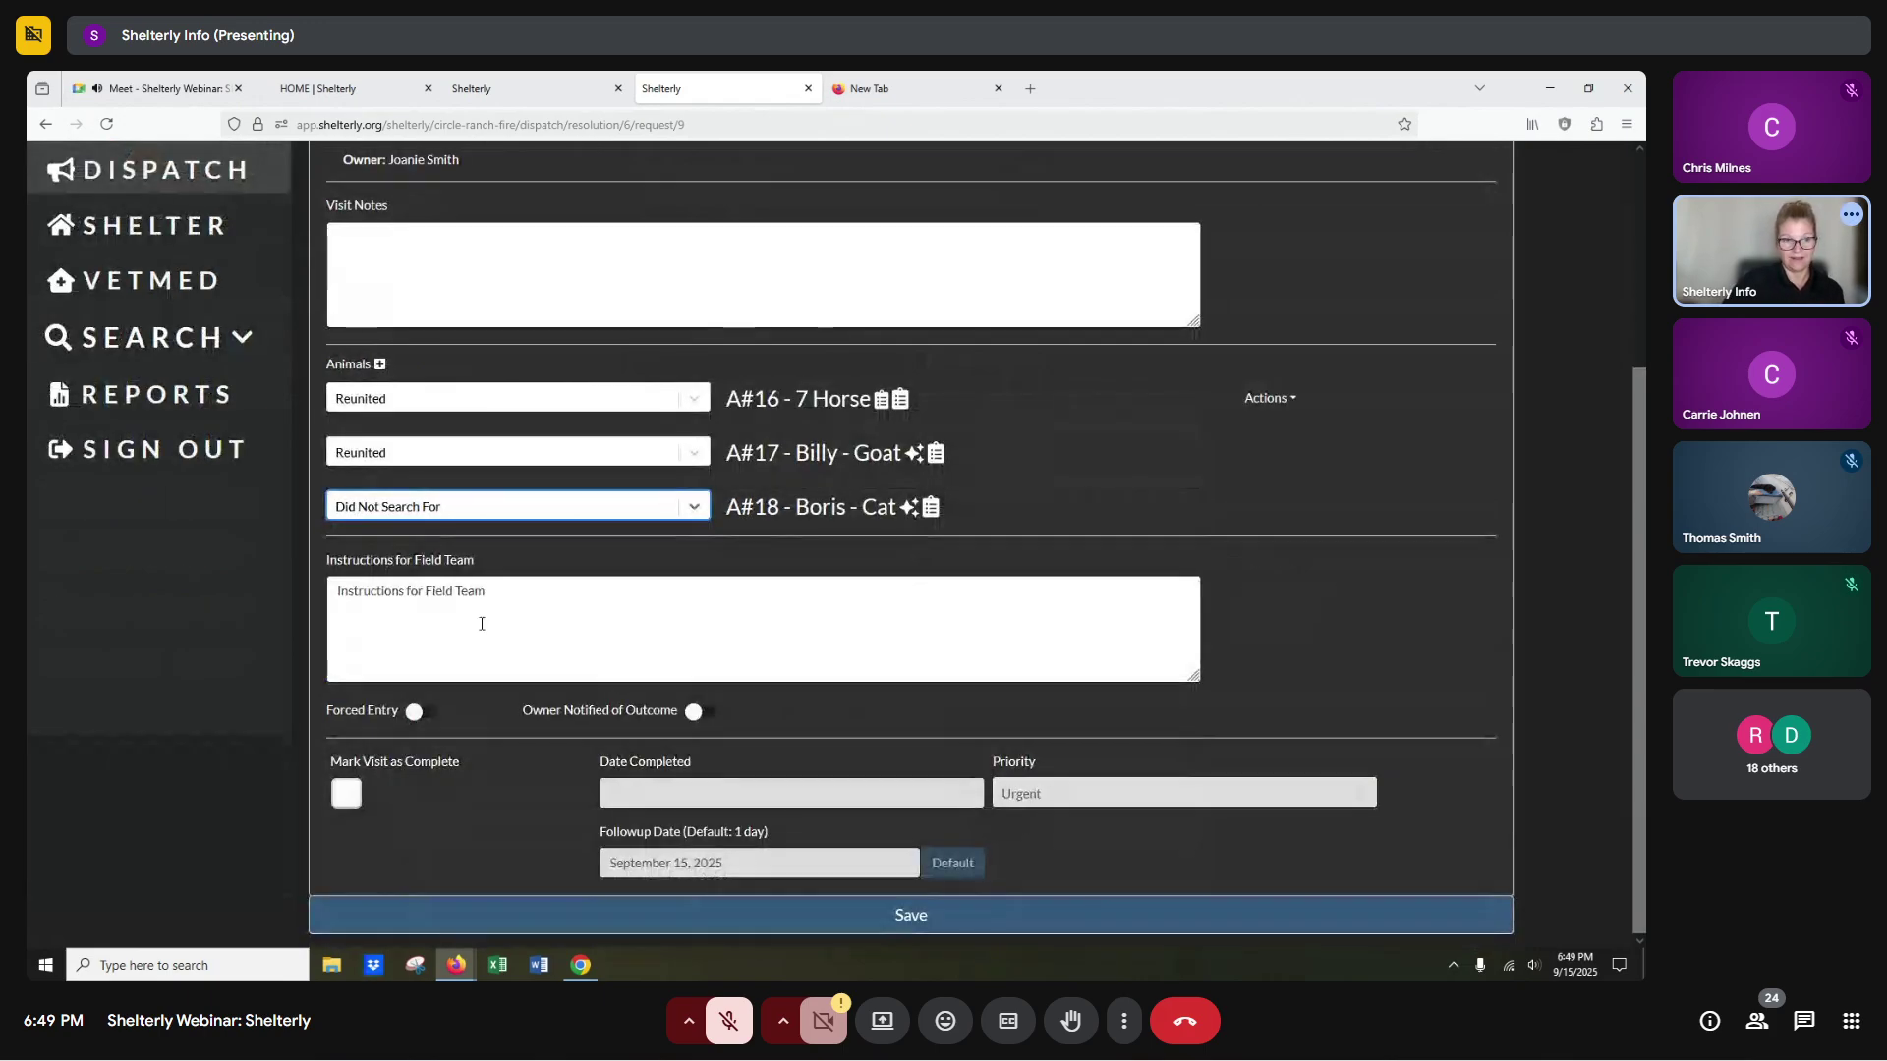
left_click(346, 794)
mouse_move(617, 874)
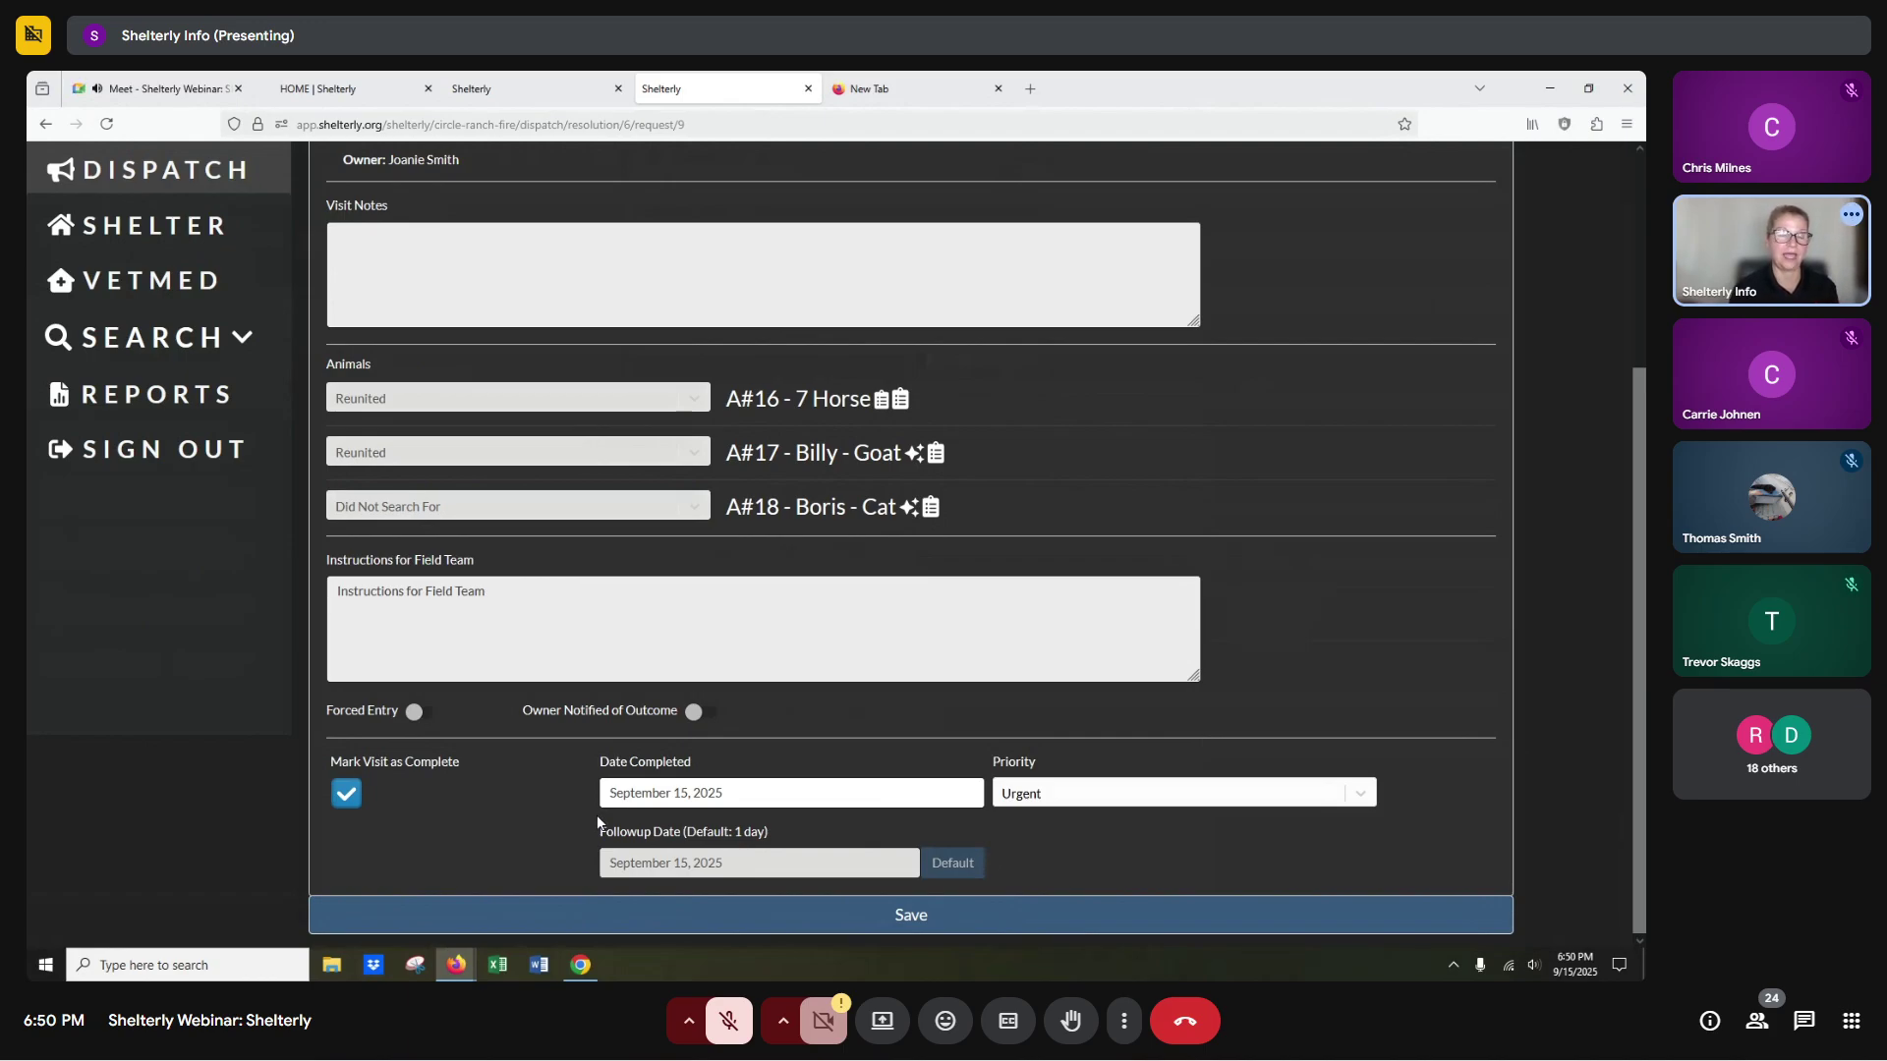
left_click(892, 921)
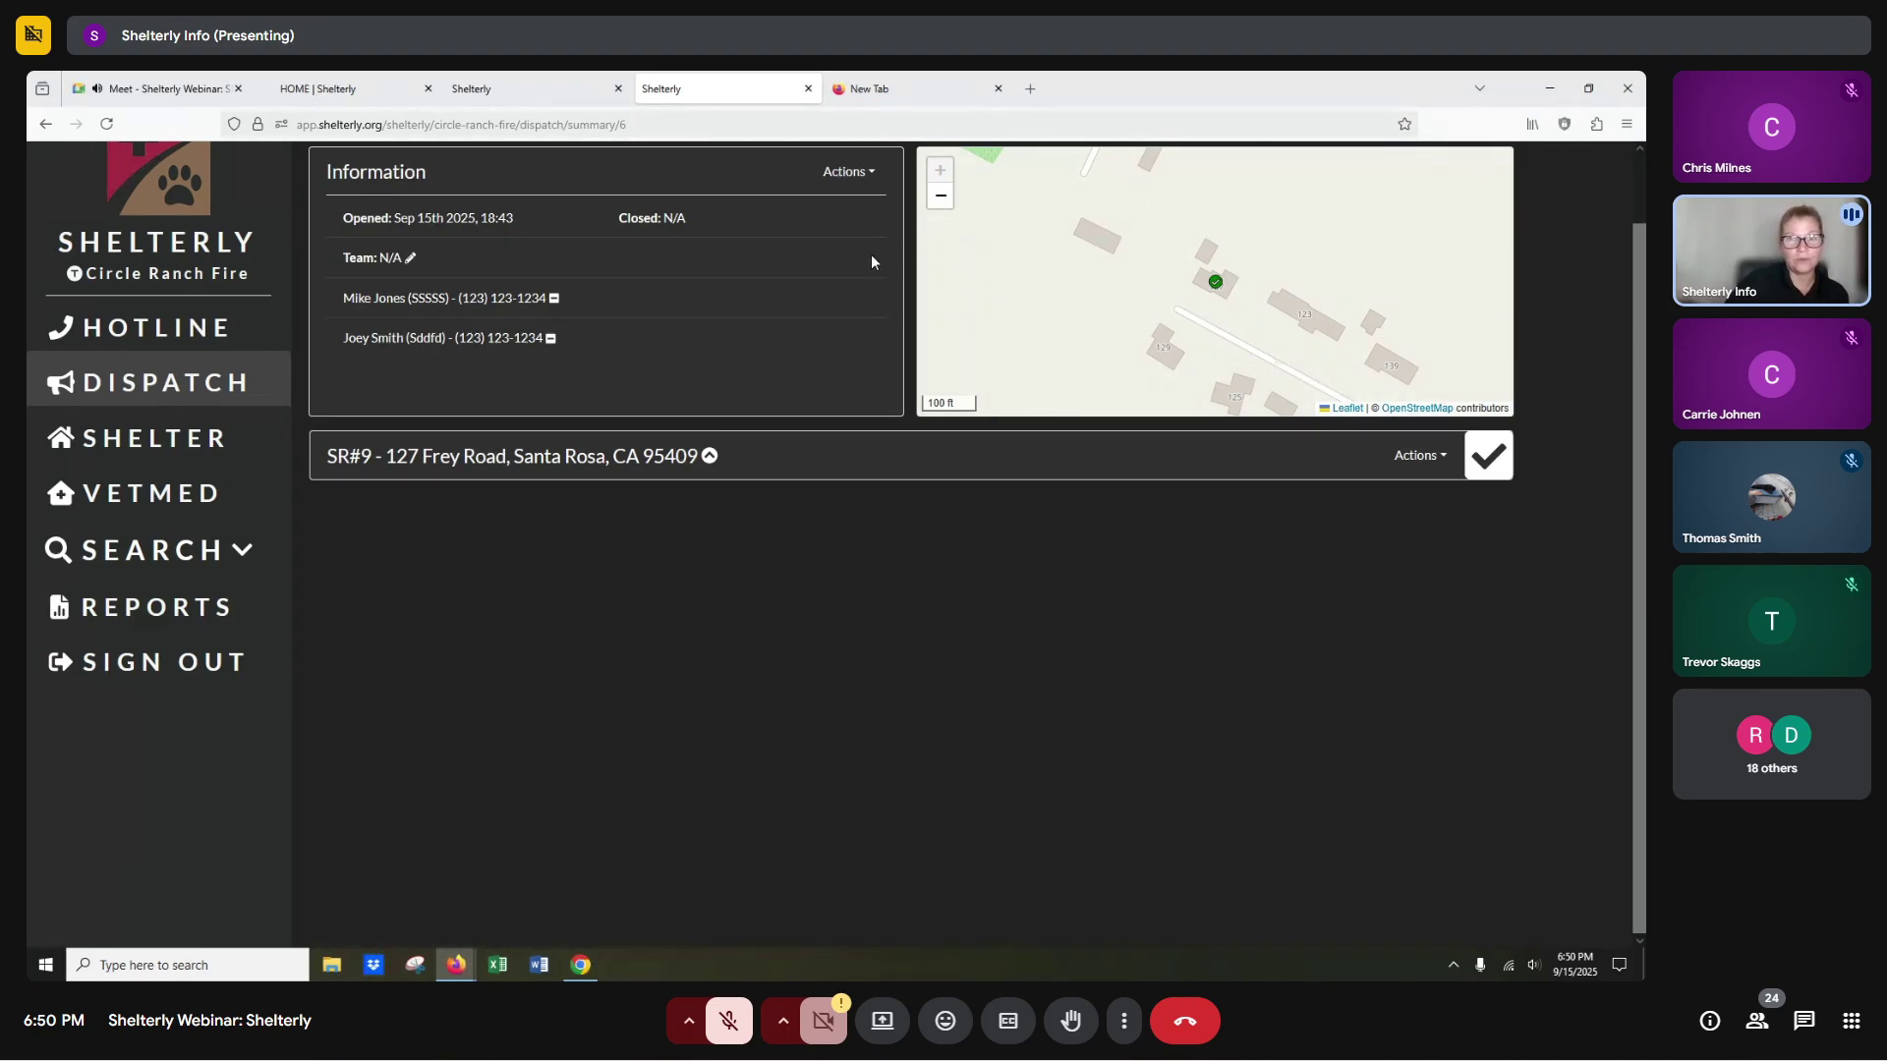
Close dispatch assignment DA#6.
left_click(849, 171)
left_click(737, 239)
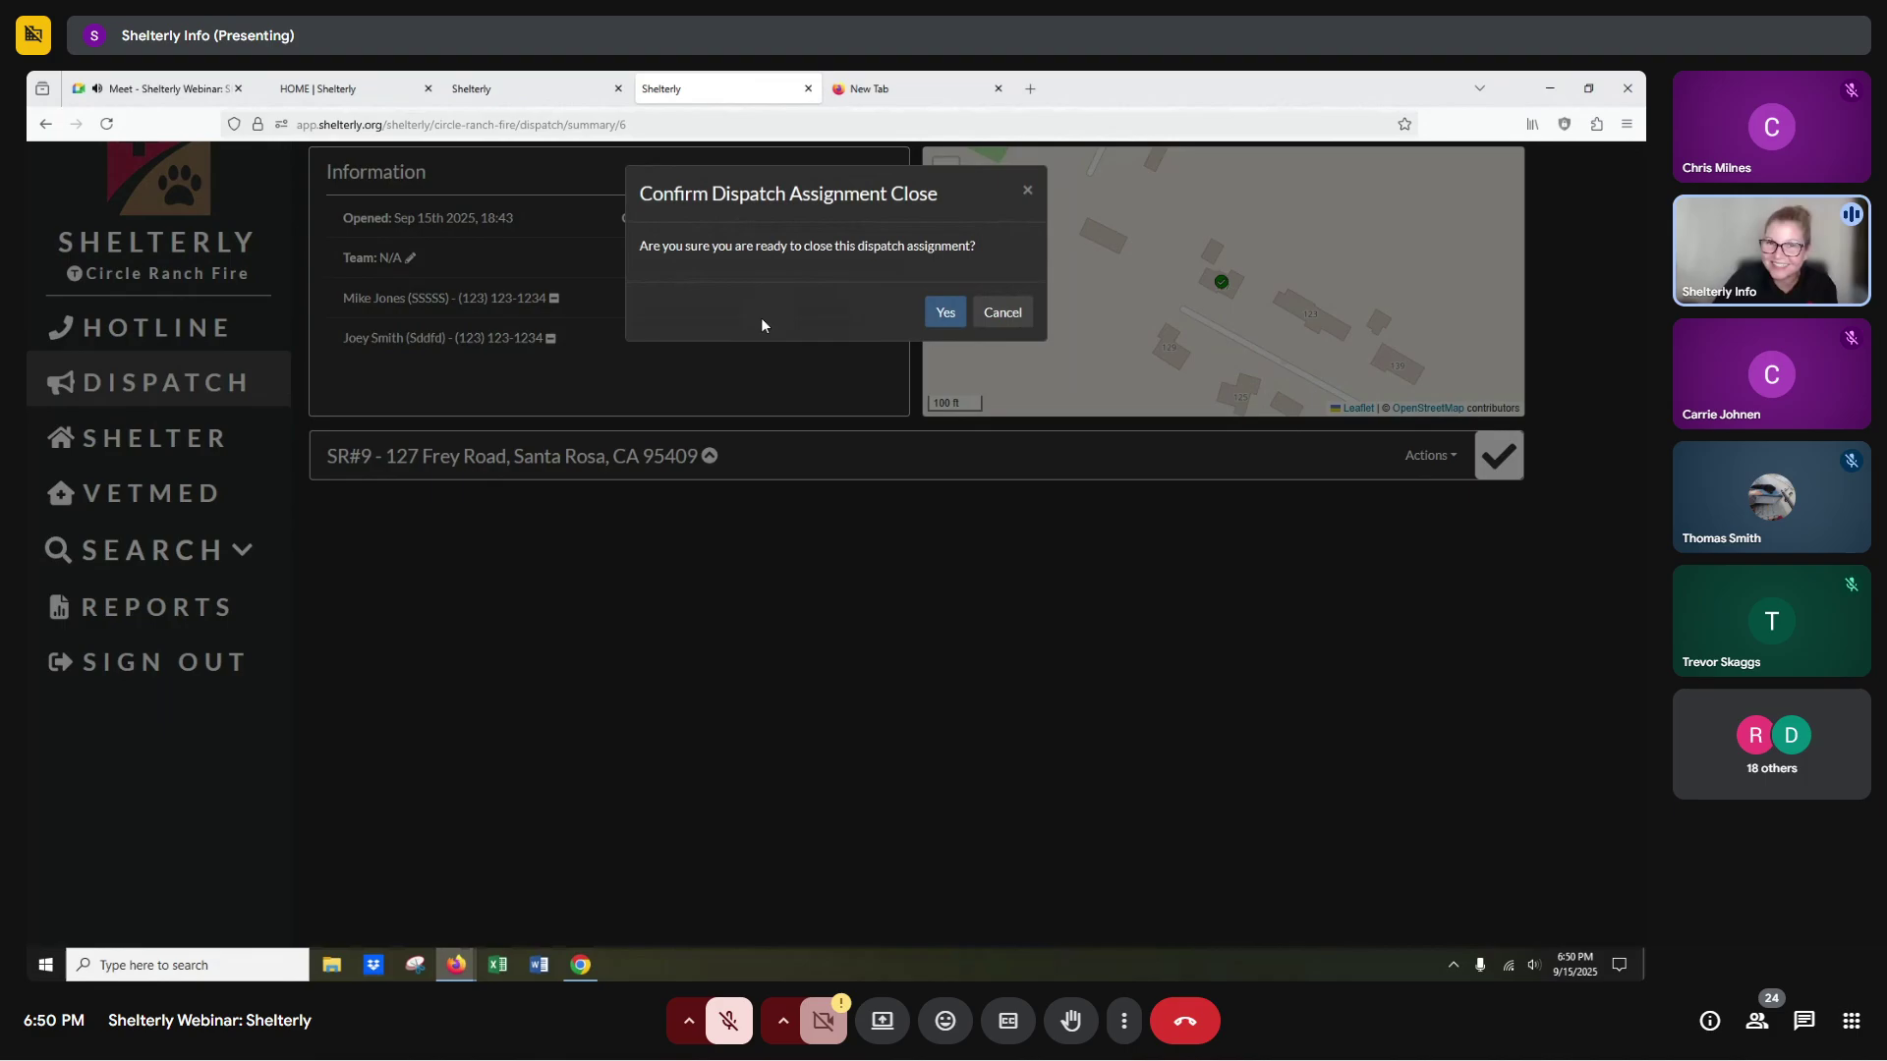
left_click(945, 312)
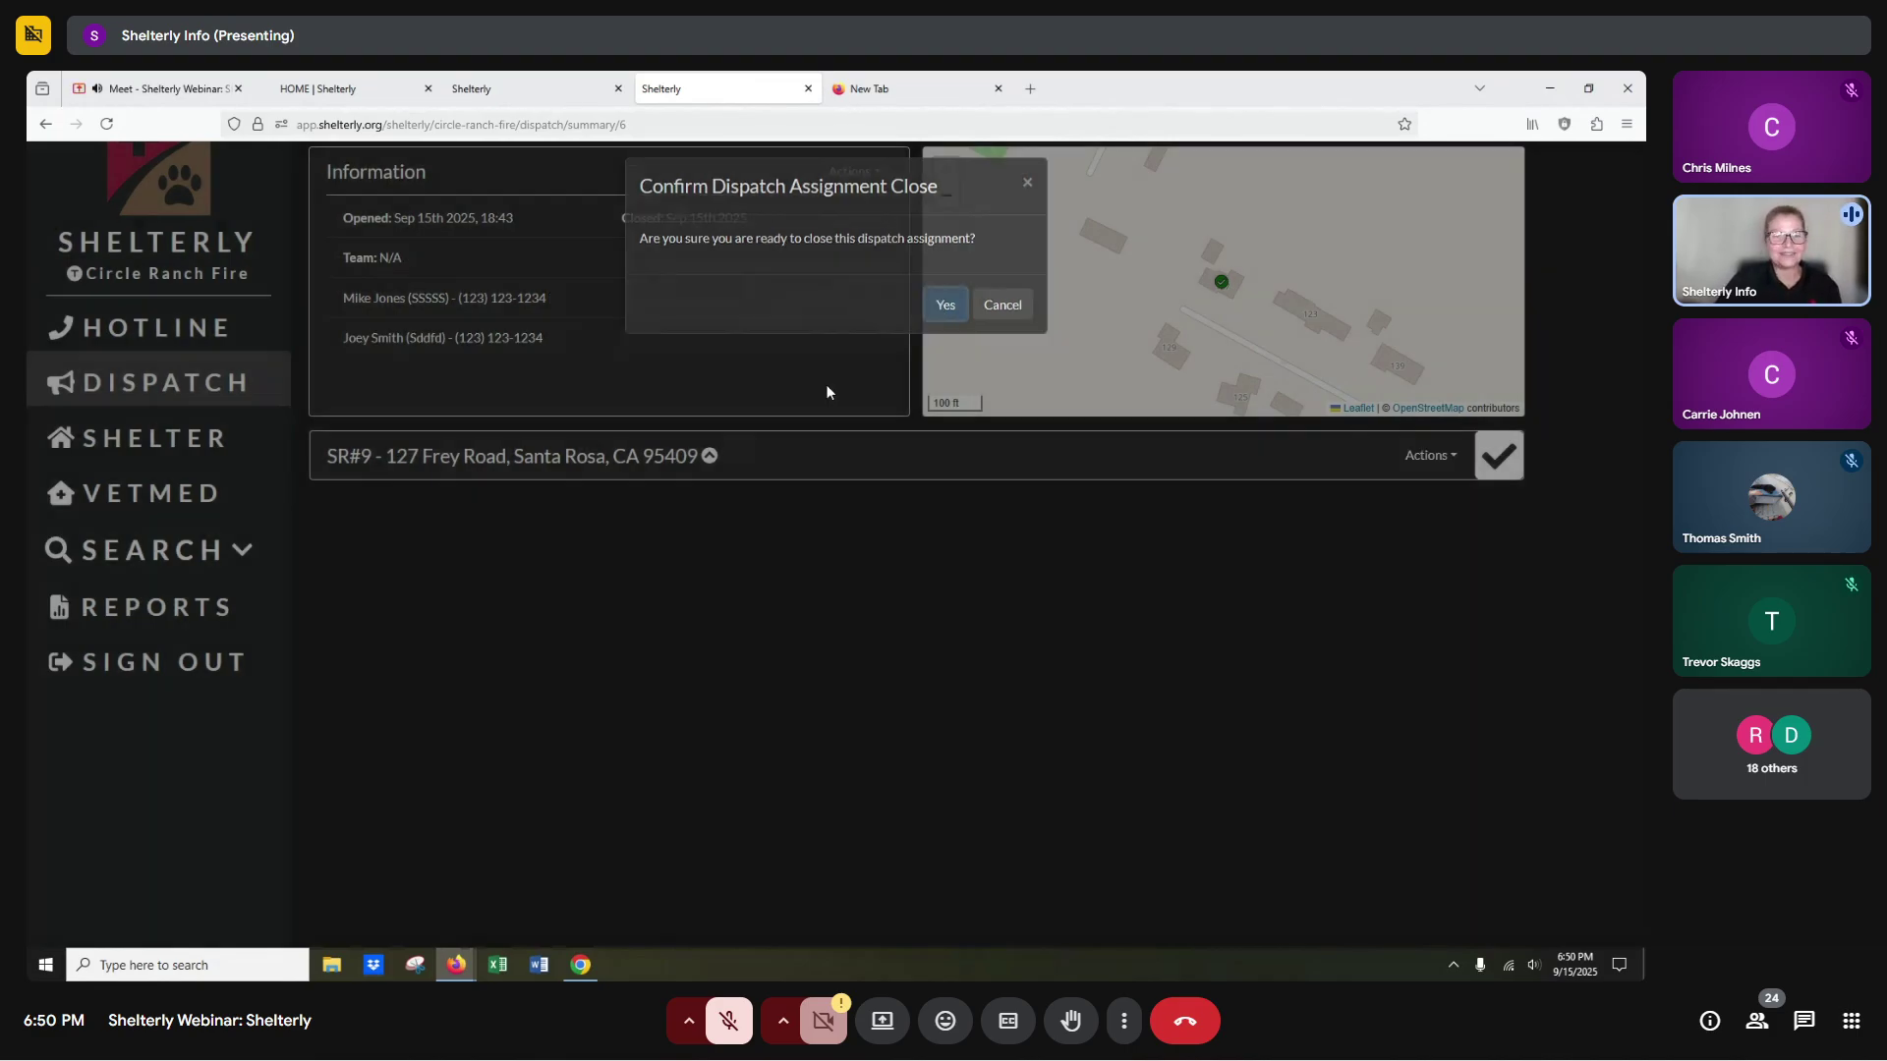
Select SR#9 with its one cat on the Deploy Teams page, then return to Google Meet.
left_click(191, 393)
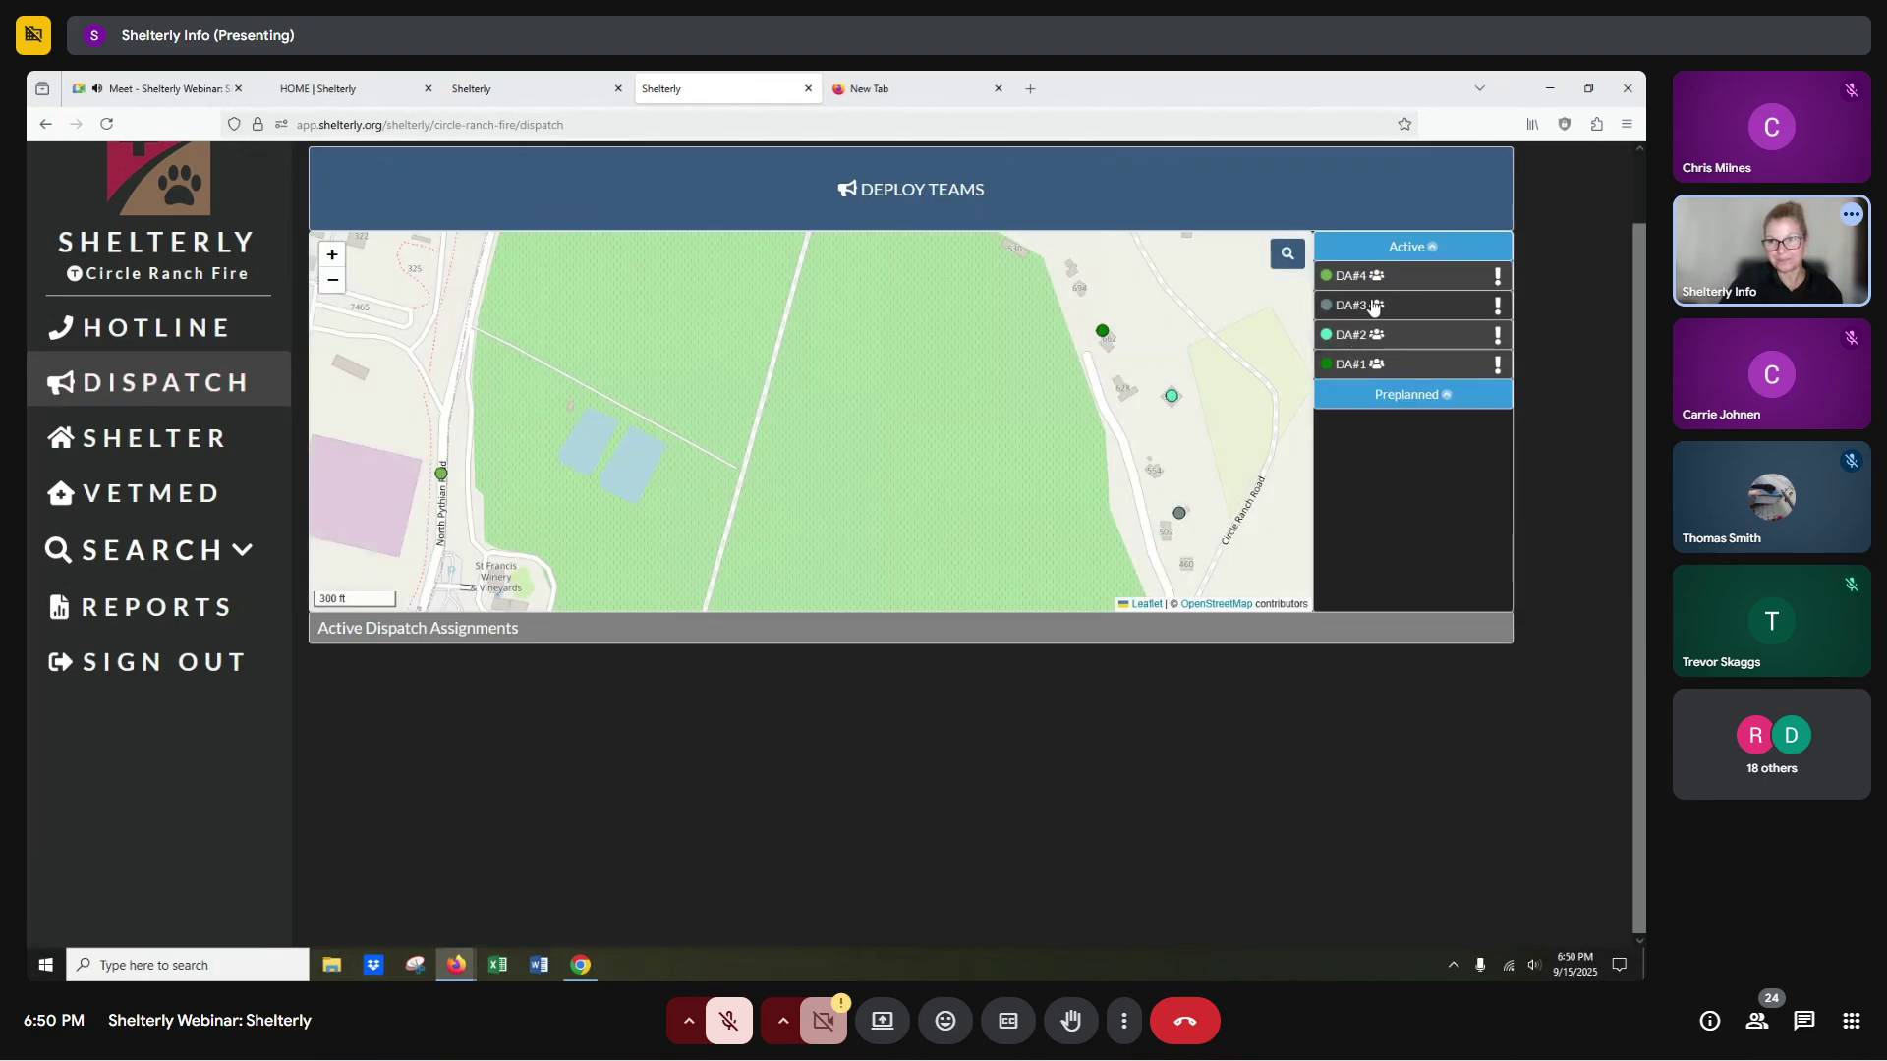
left_click(1093, 209)
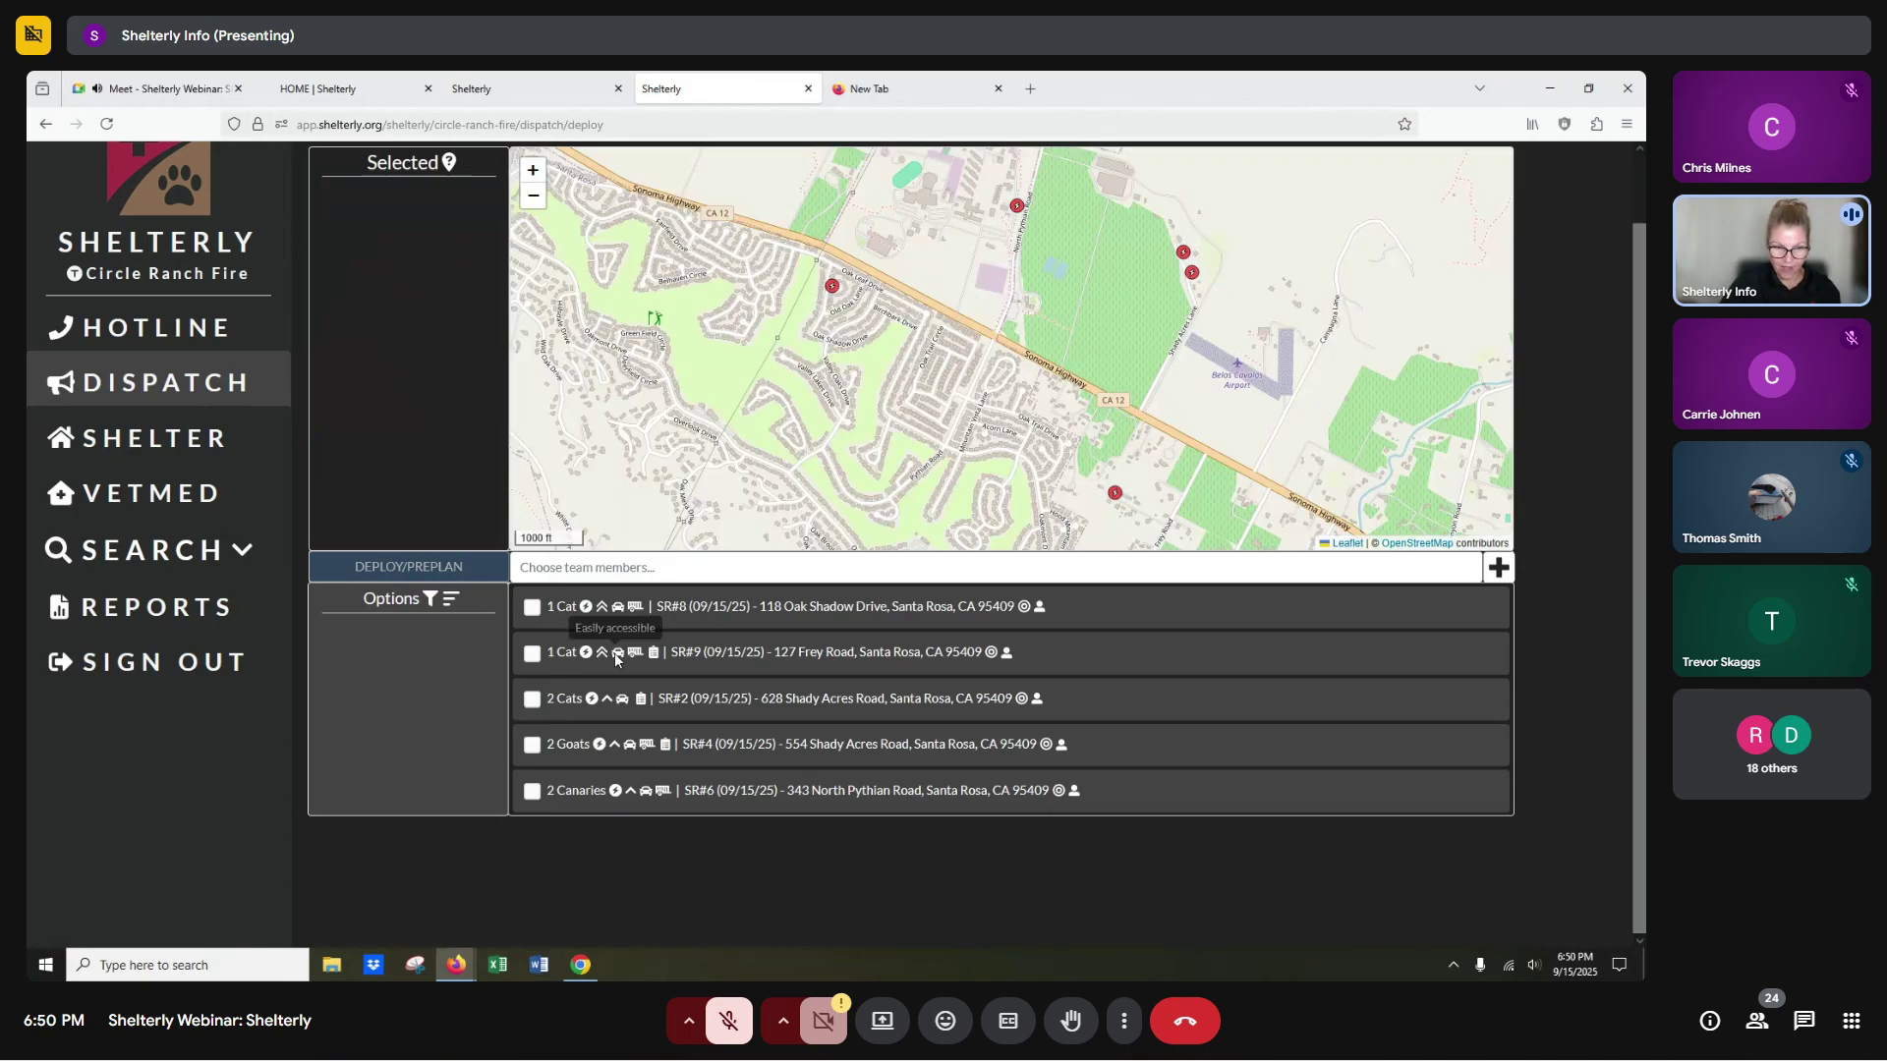
left_click(536, 655)
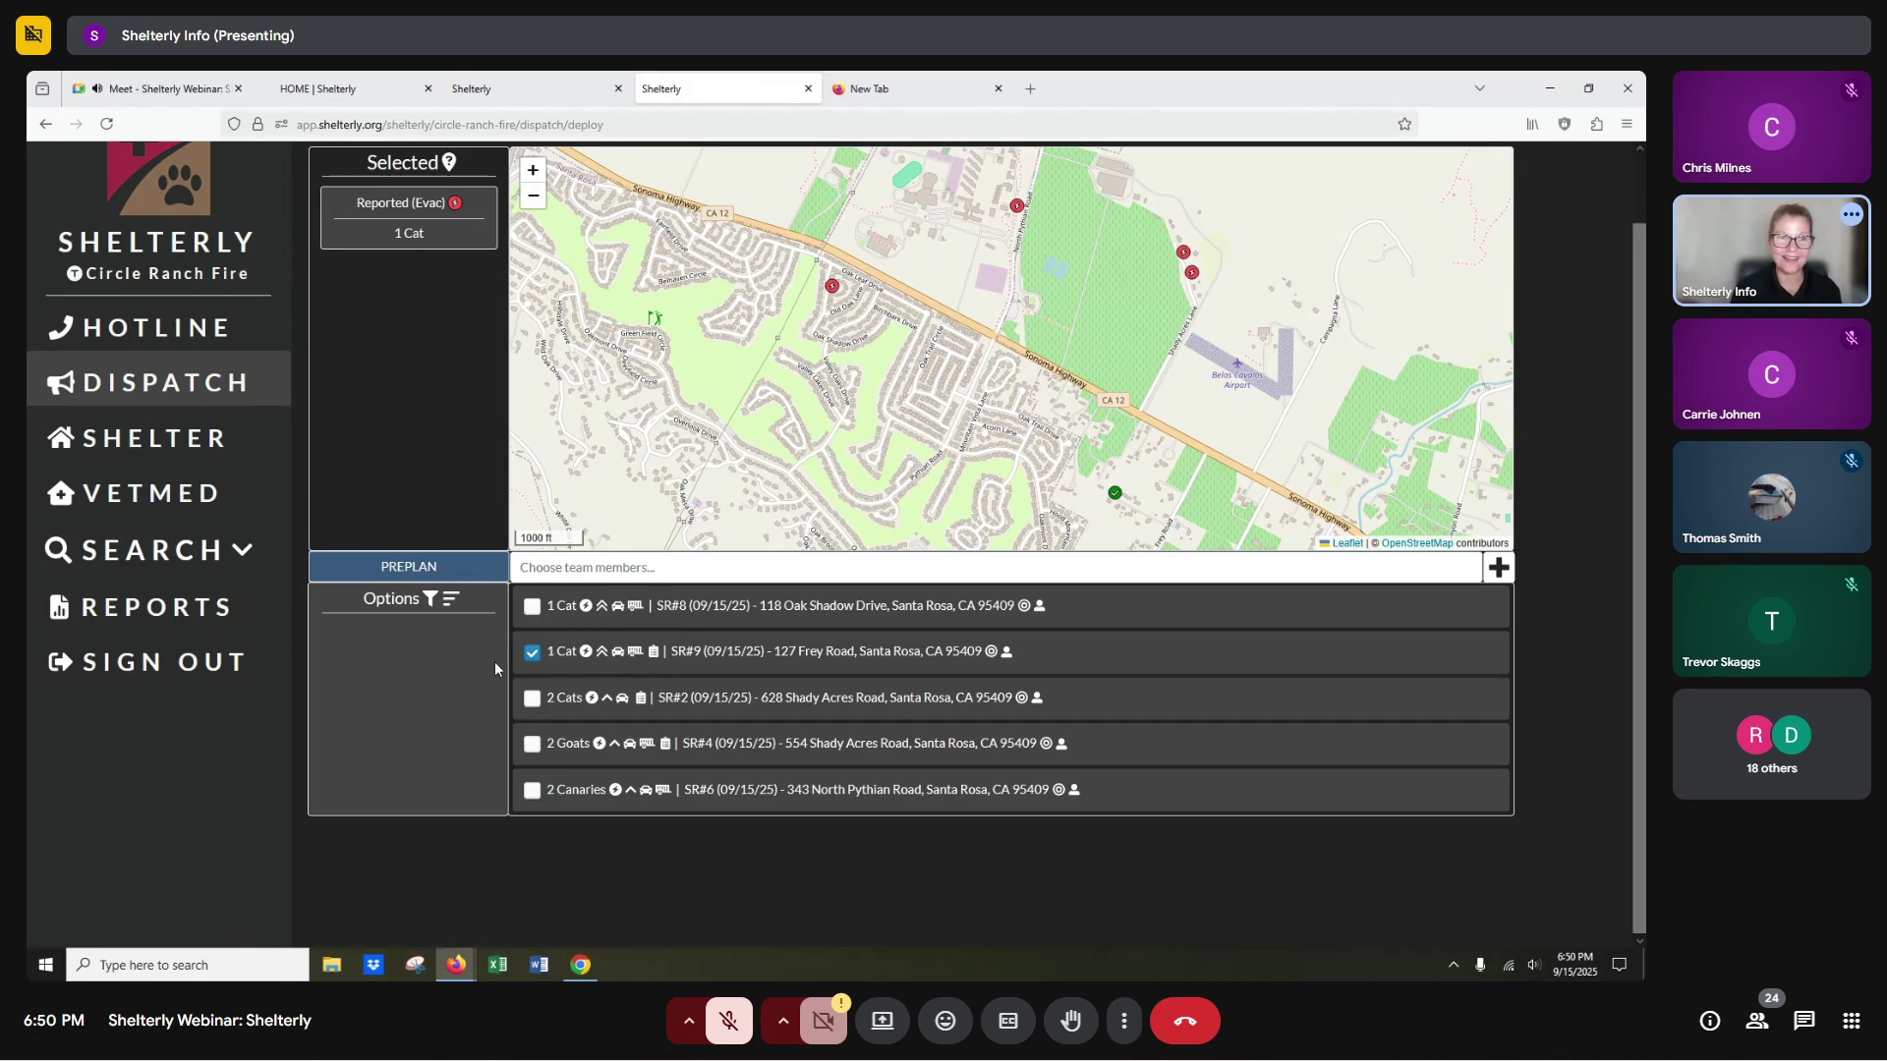
left_click(162, 89)
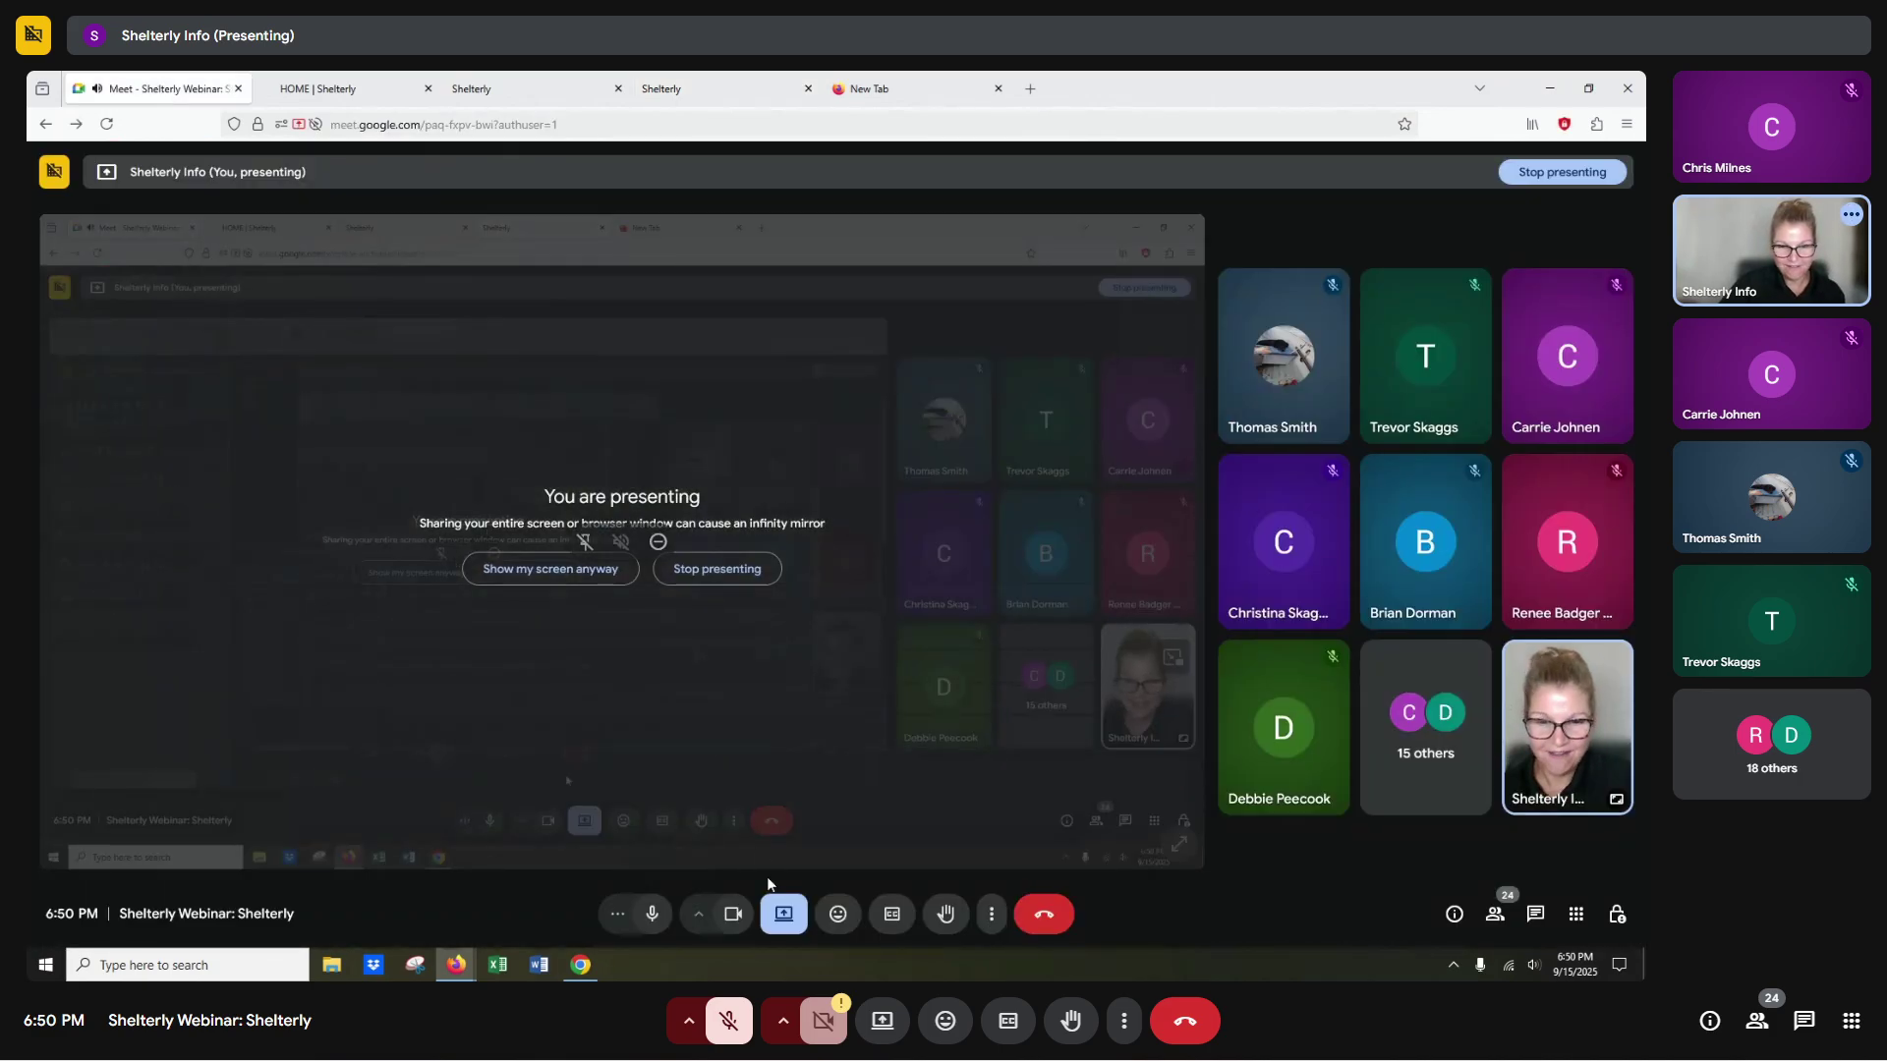
Stop presenting the mirrored screen share in Google Meet.
left_click(746, 576)
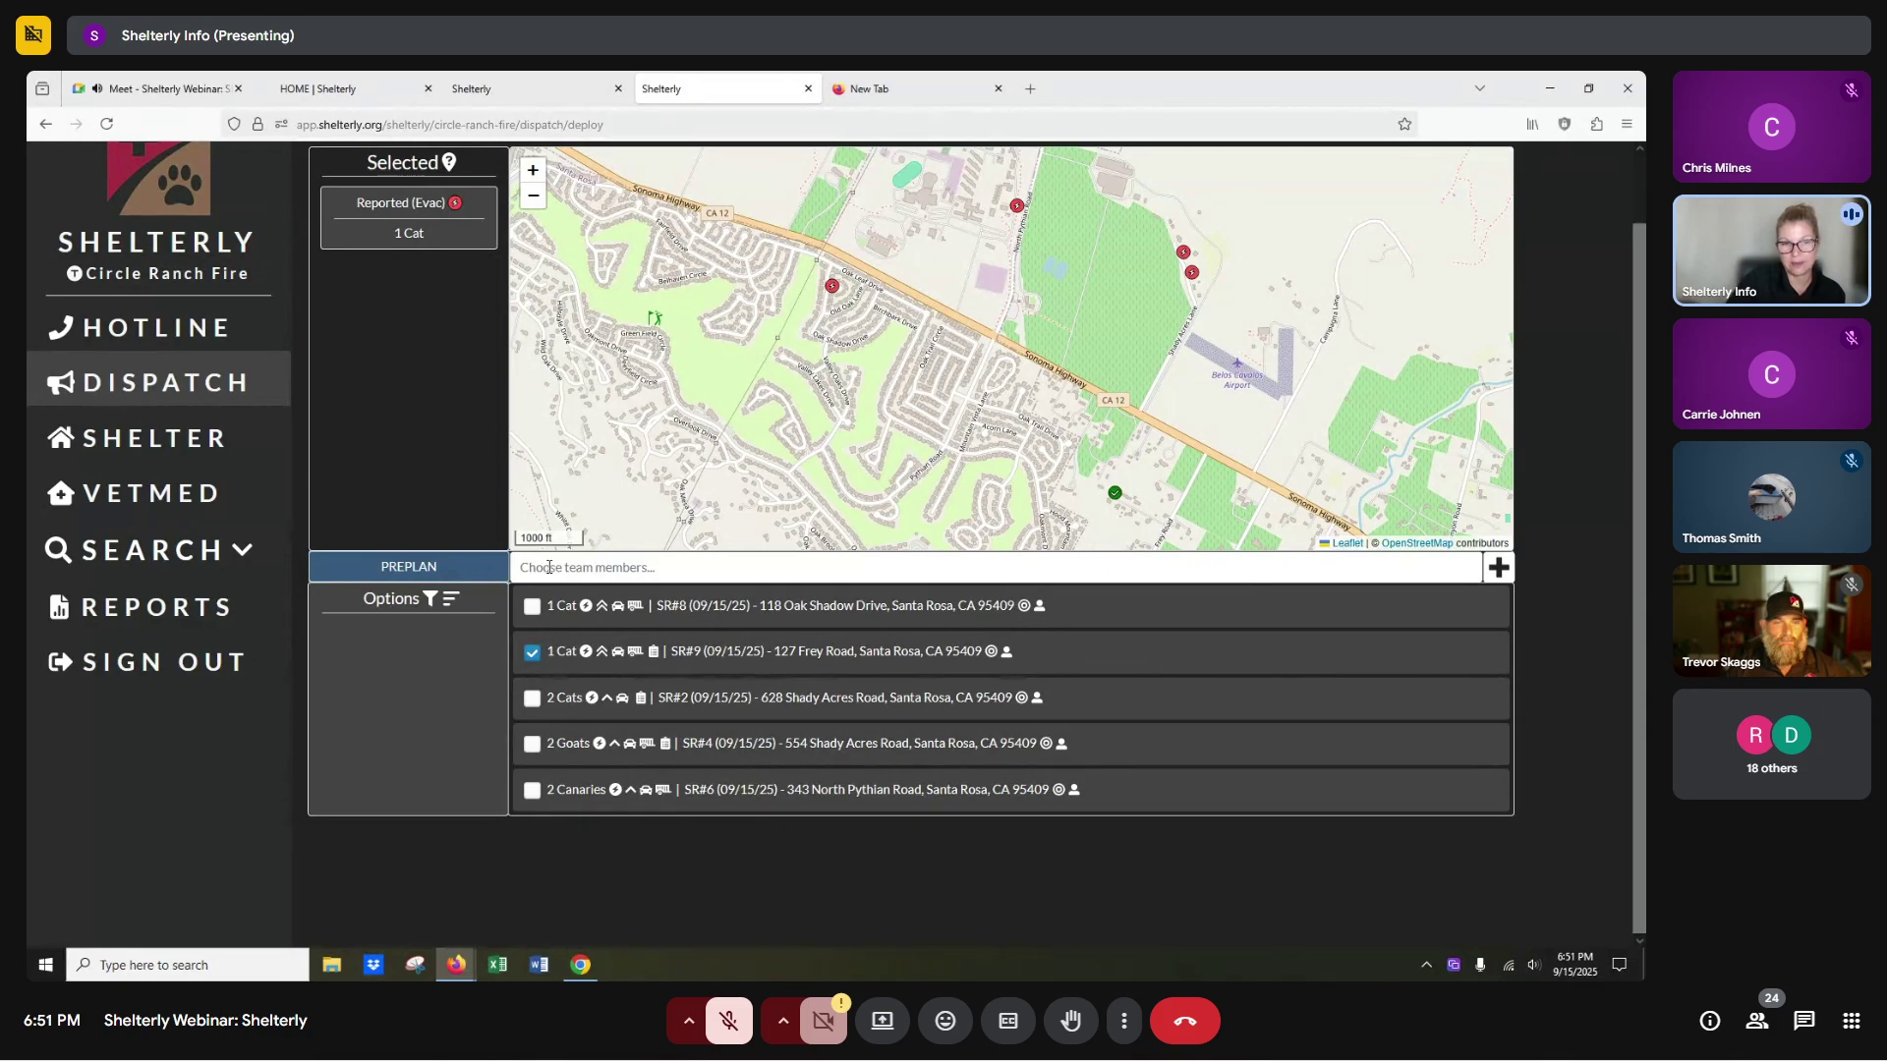
left_click(548, 568)
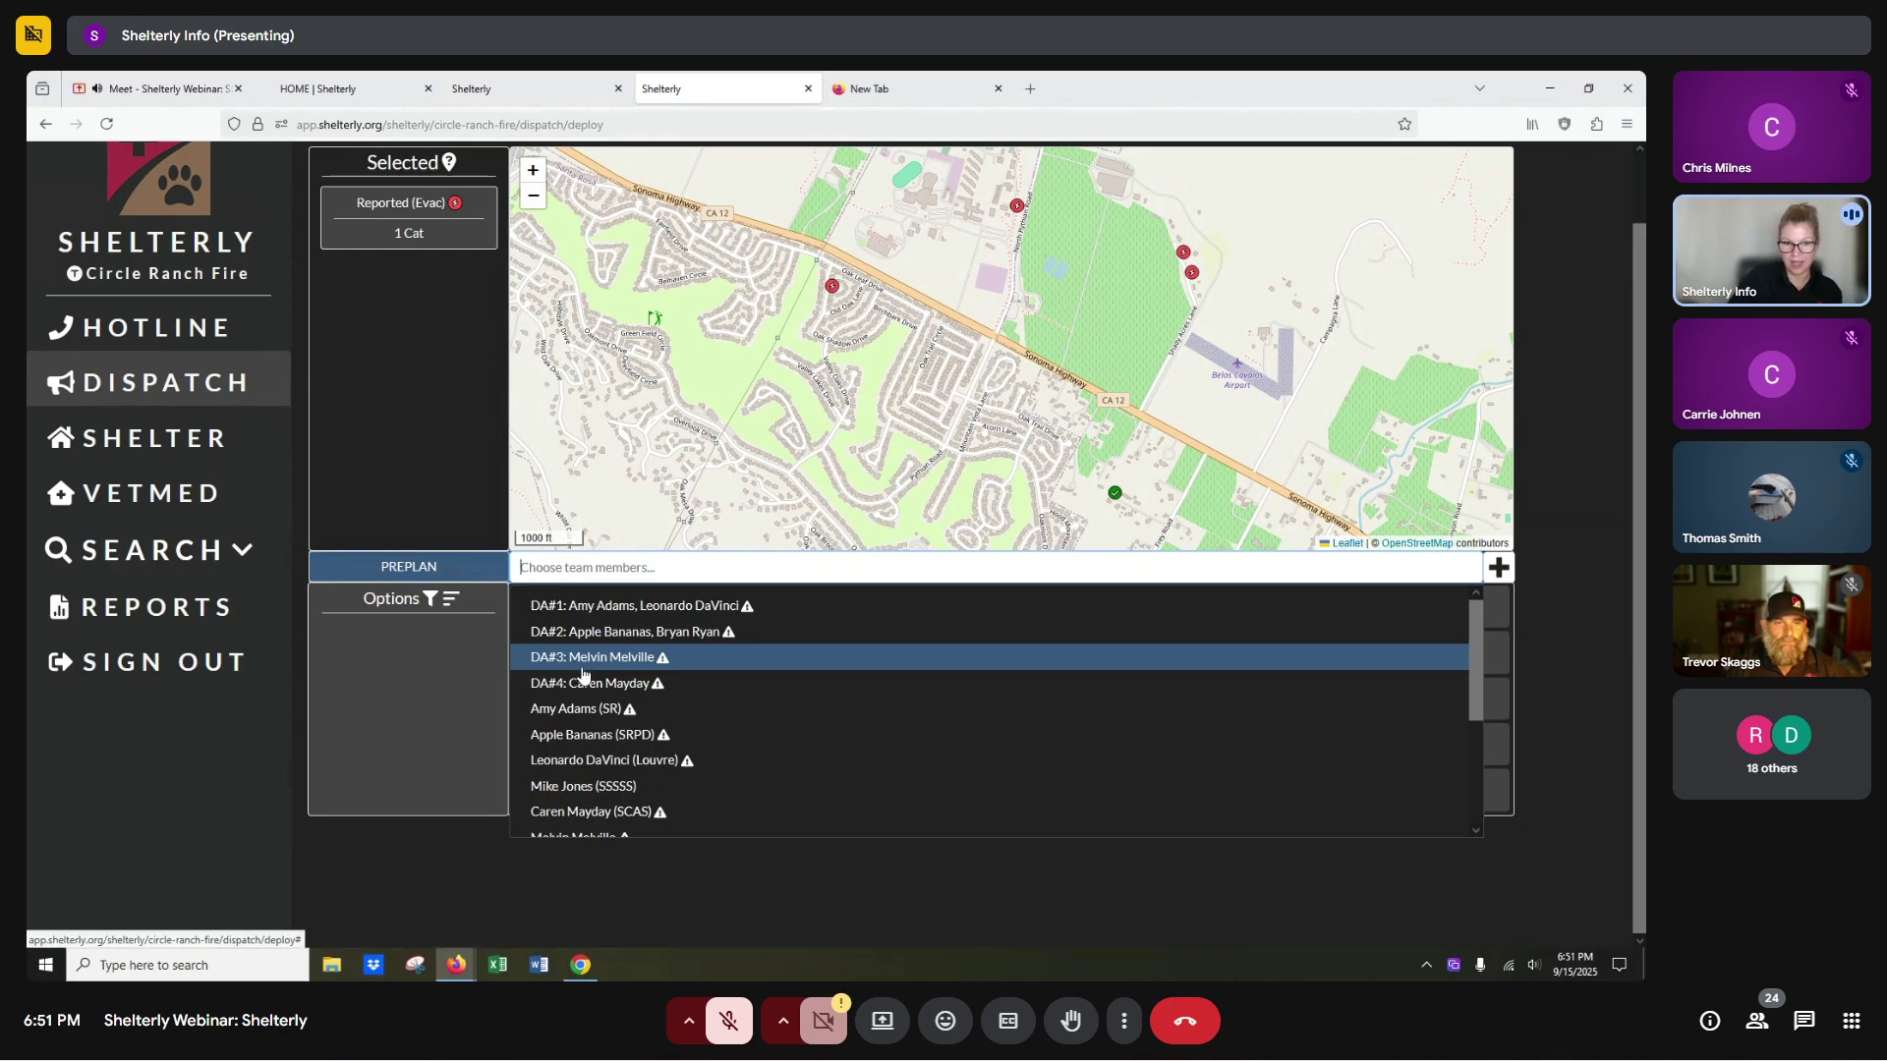
scroll(583, 675, "down", 3)
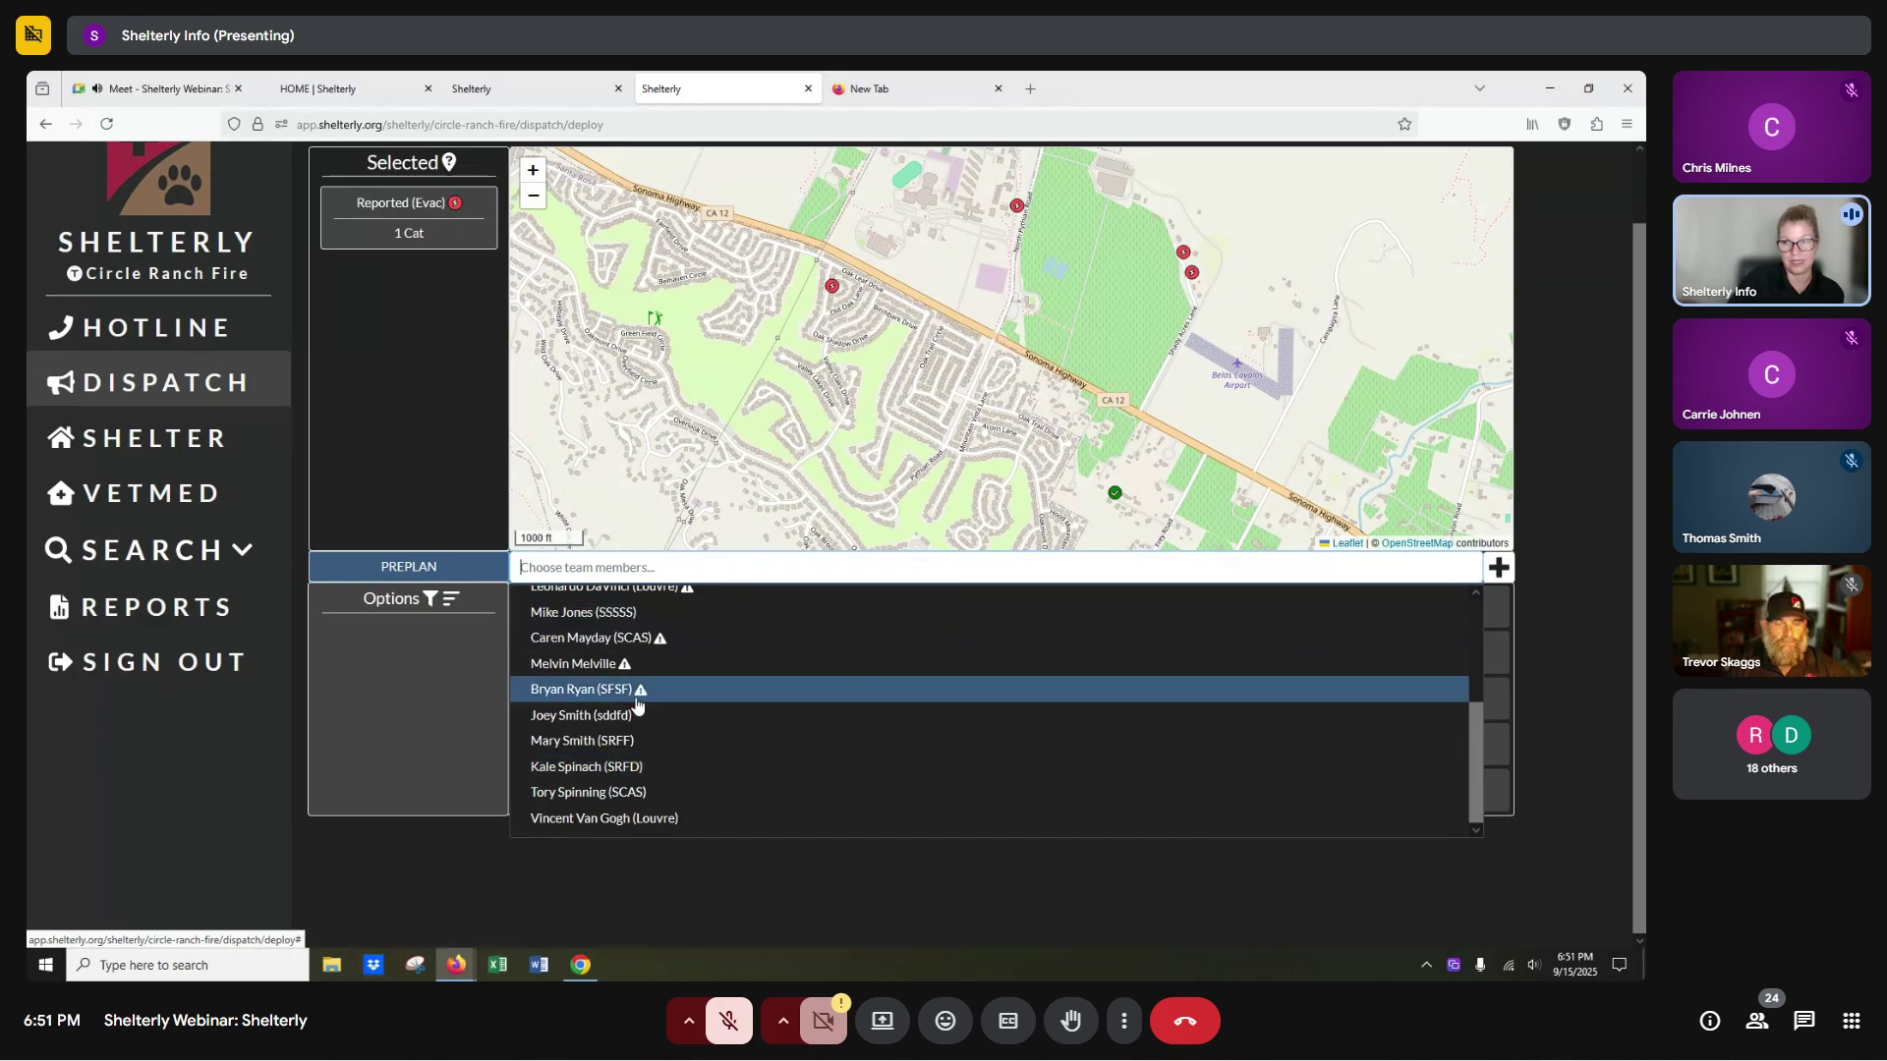
left_click(1498, 567)
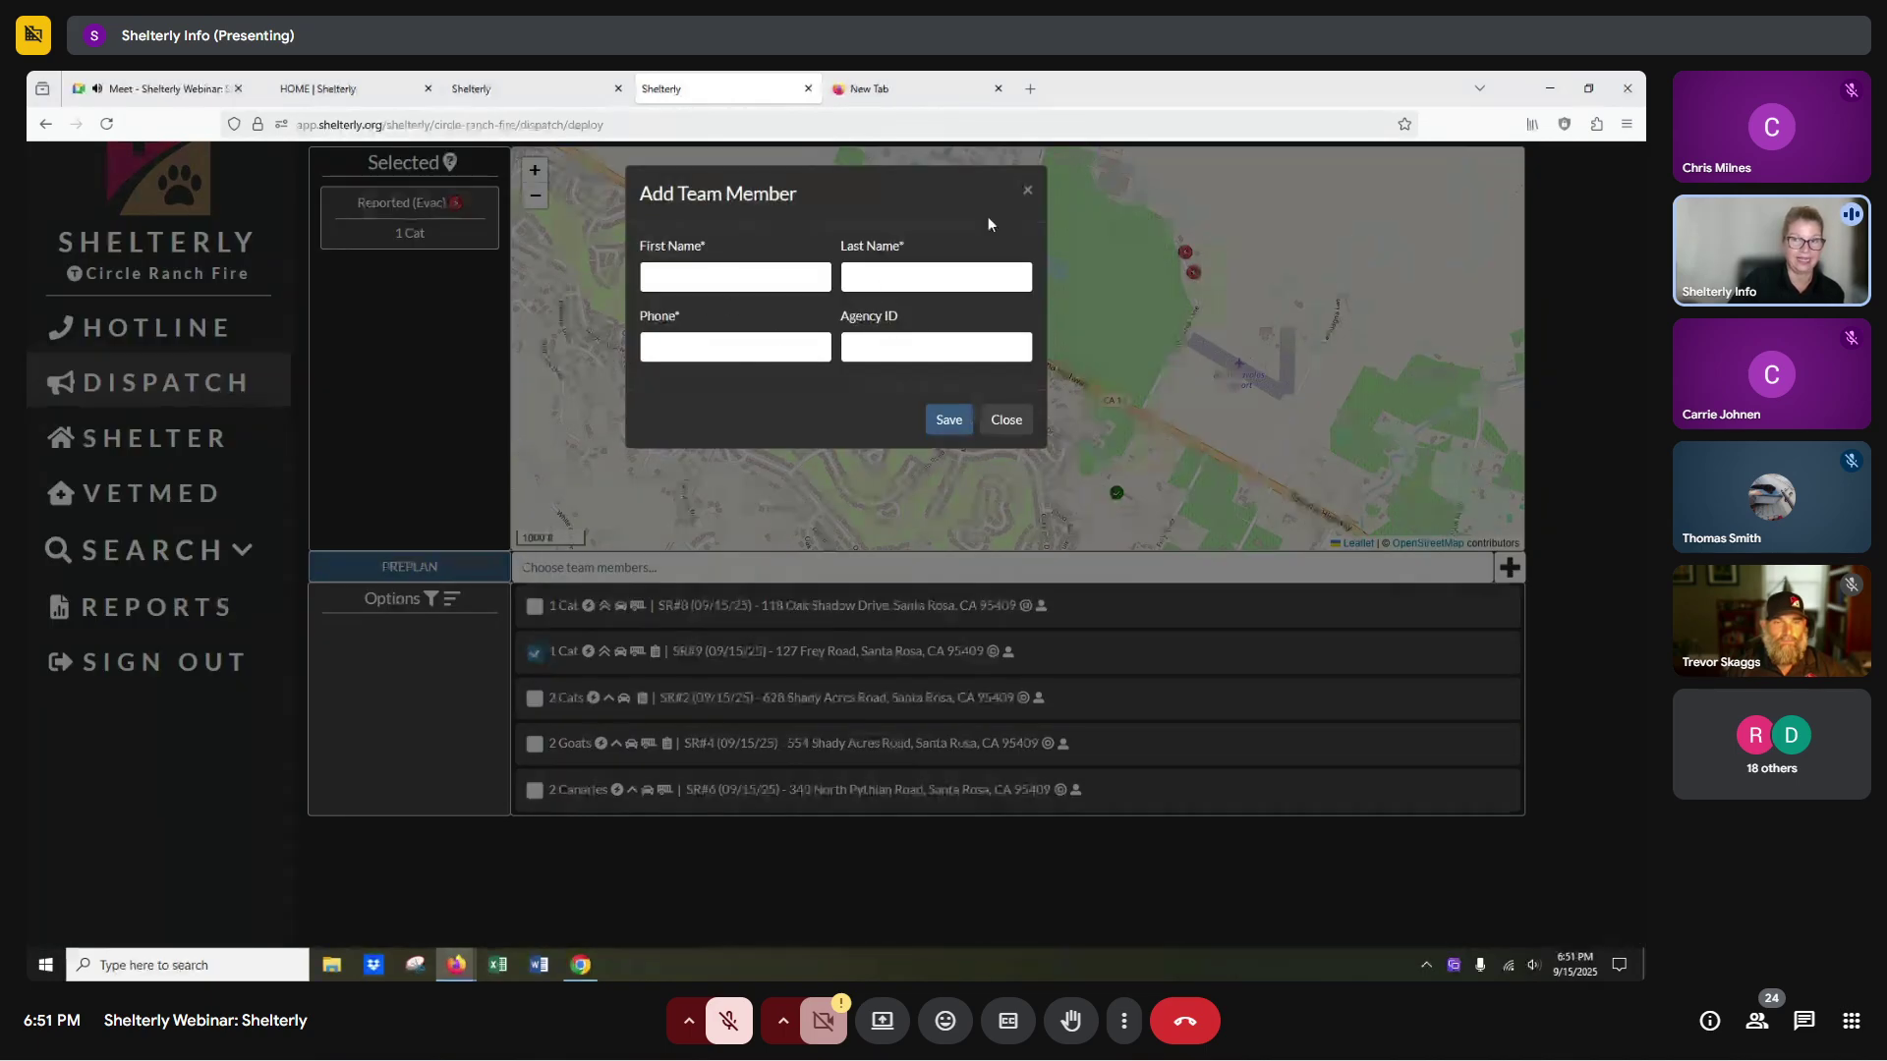
left_click(1027, 190)
left_click(606, 568)
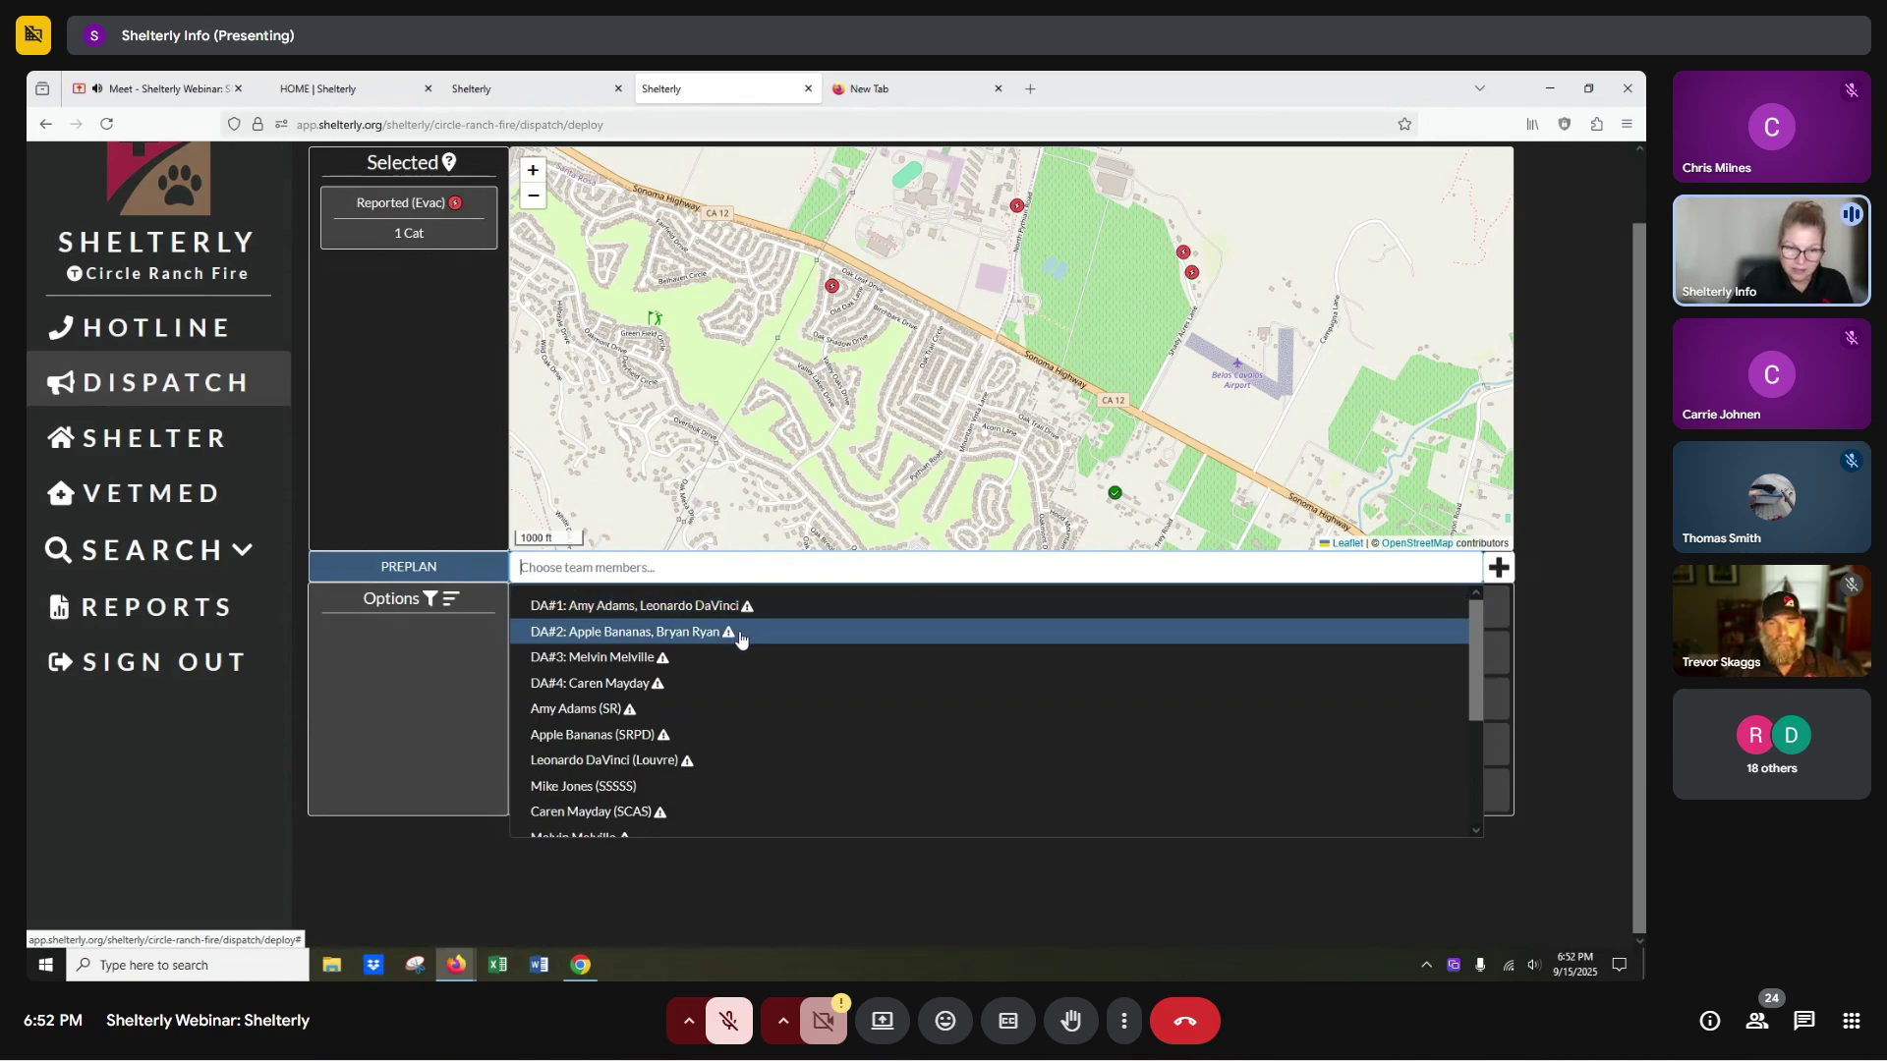
scroll(737, 638, "down", 1)
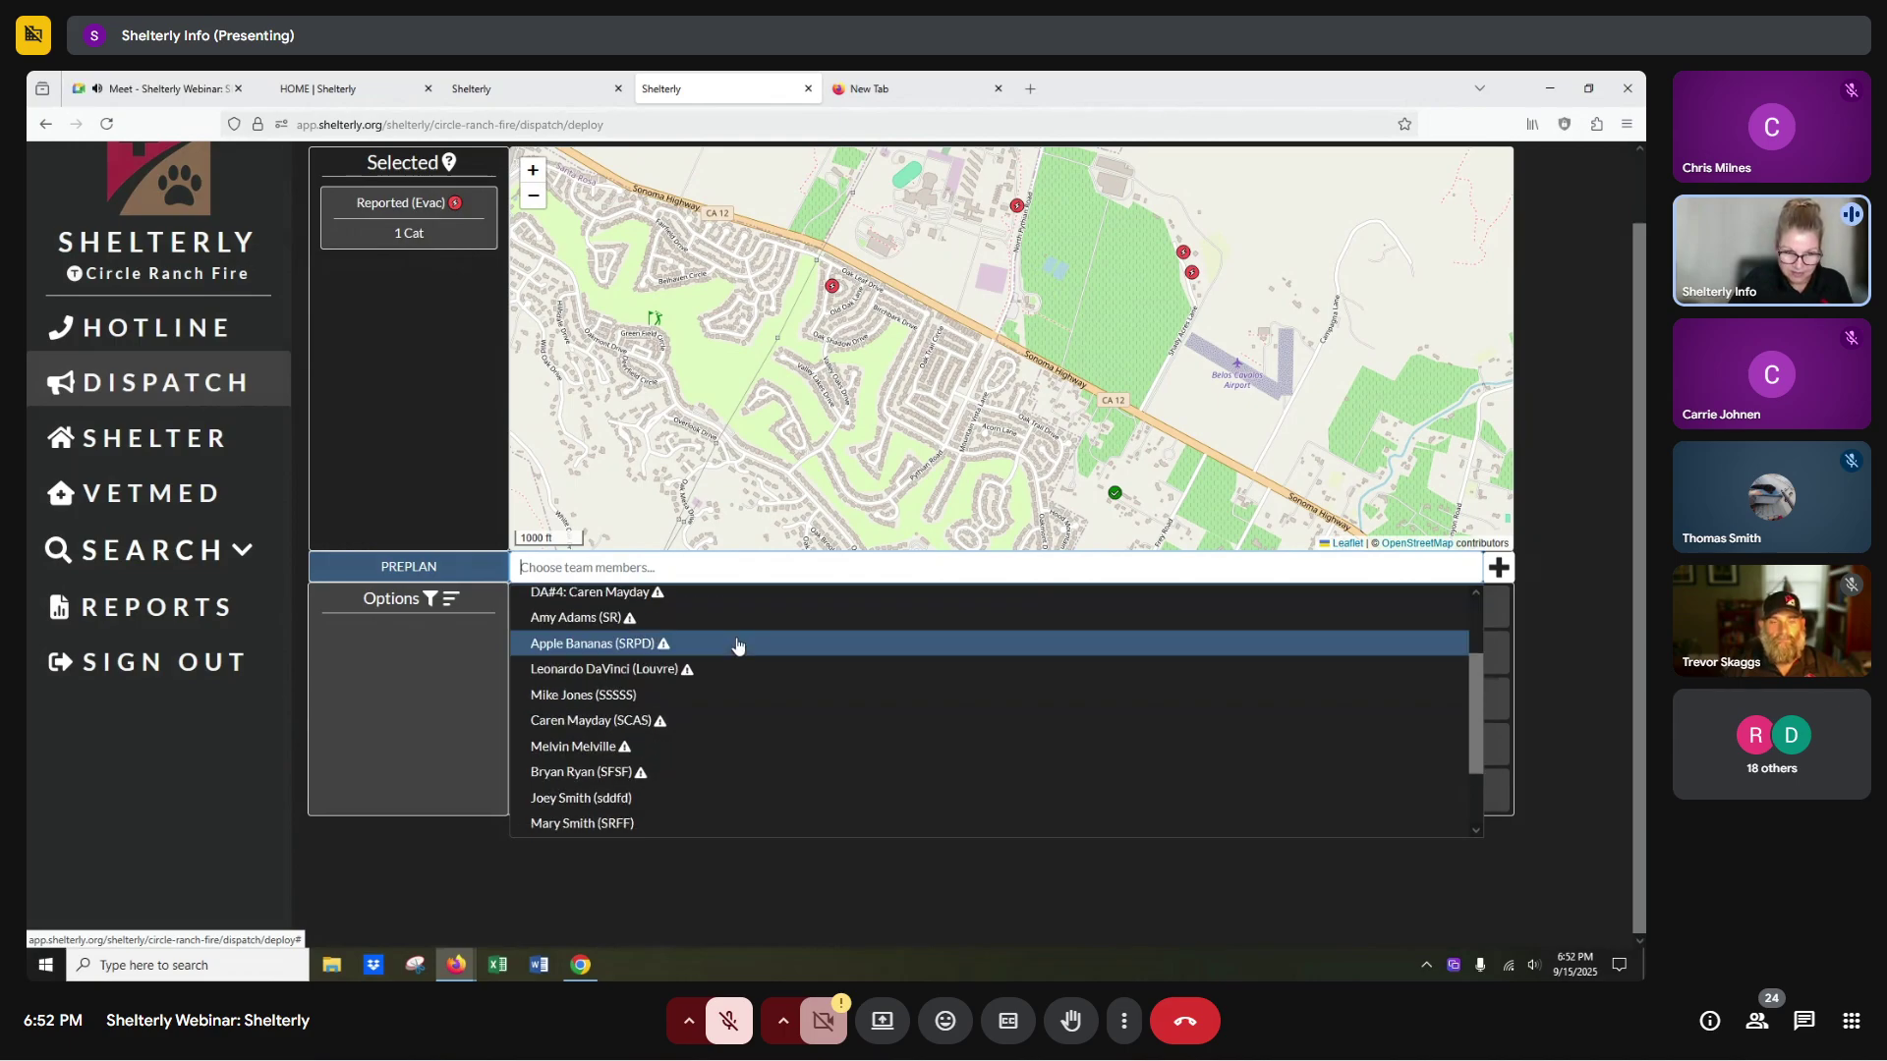
left_click(584, 694)
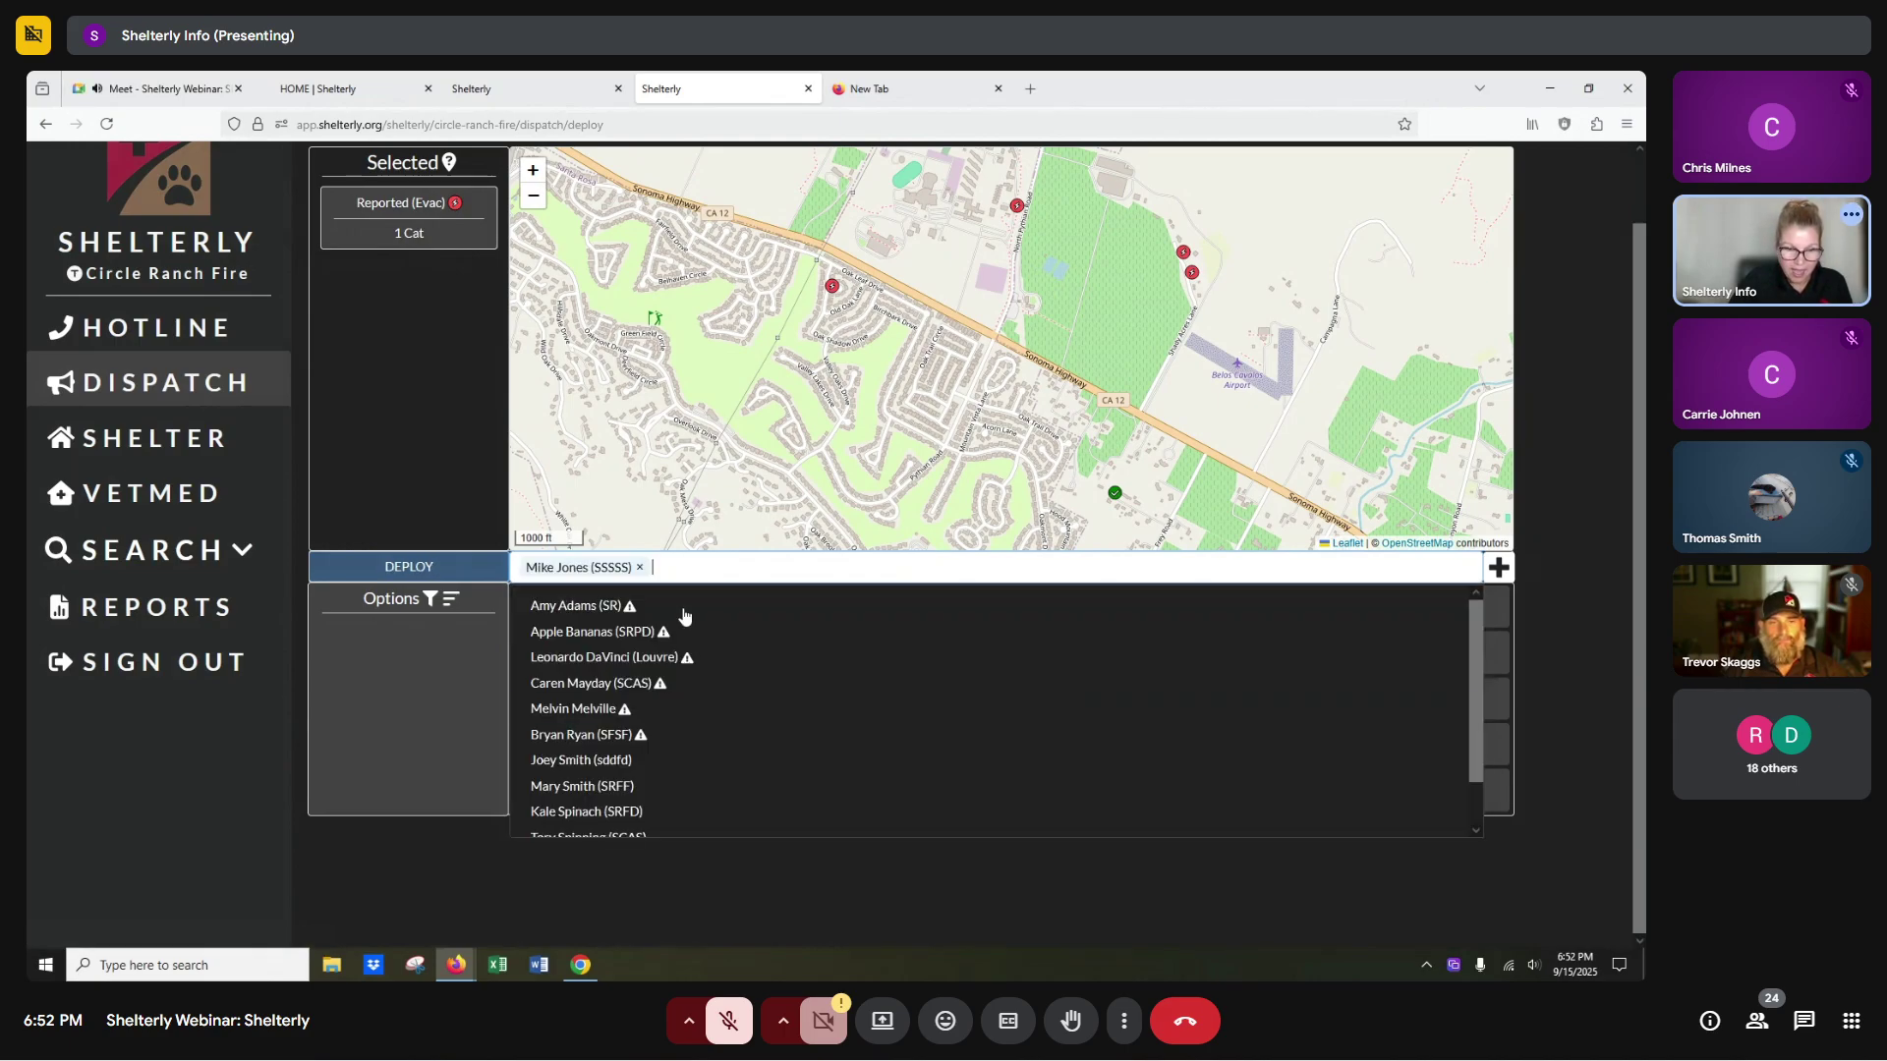
left_click(597, 763)
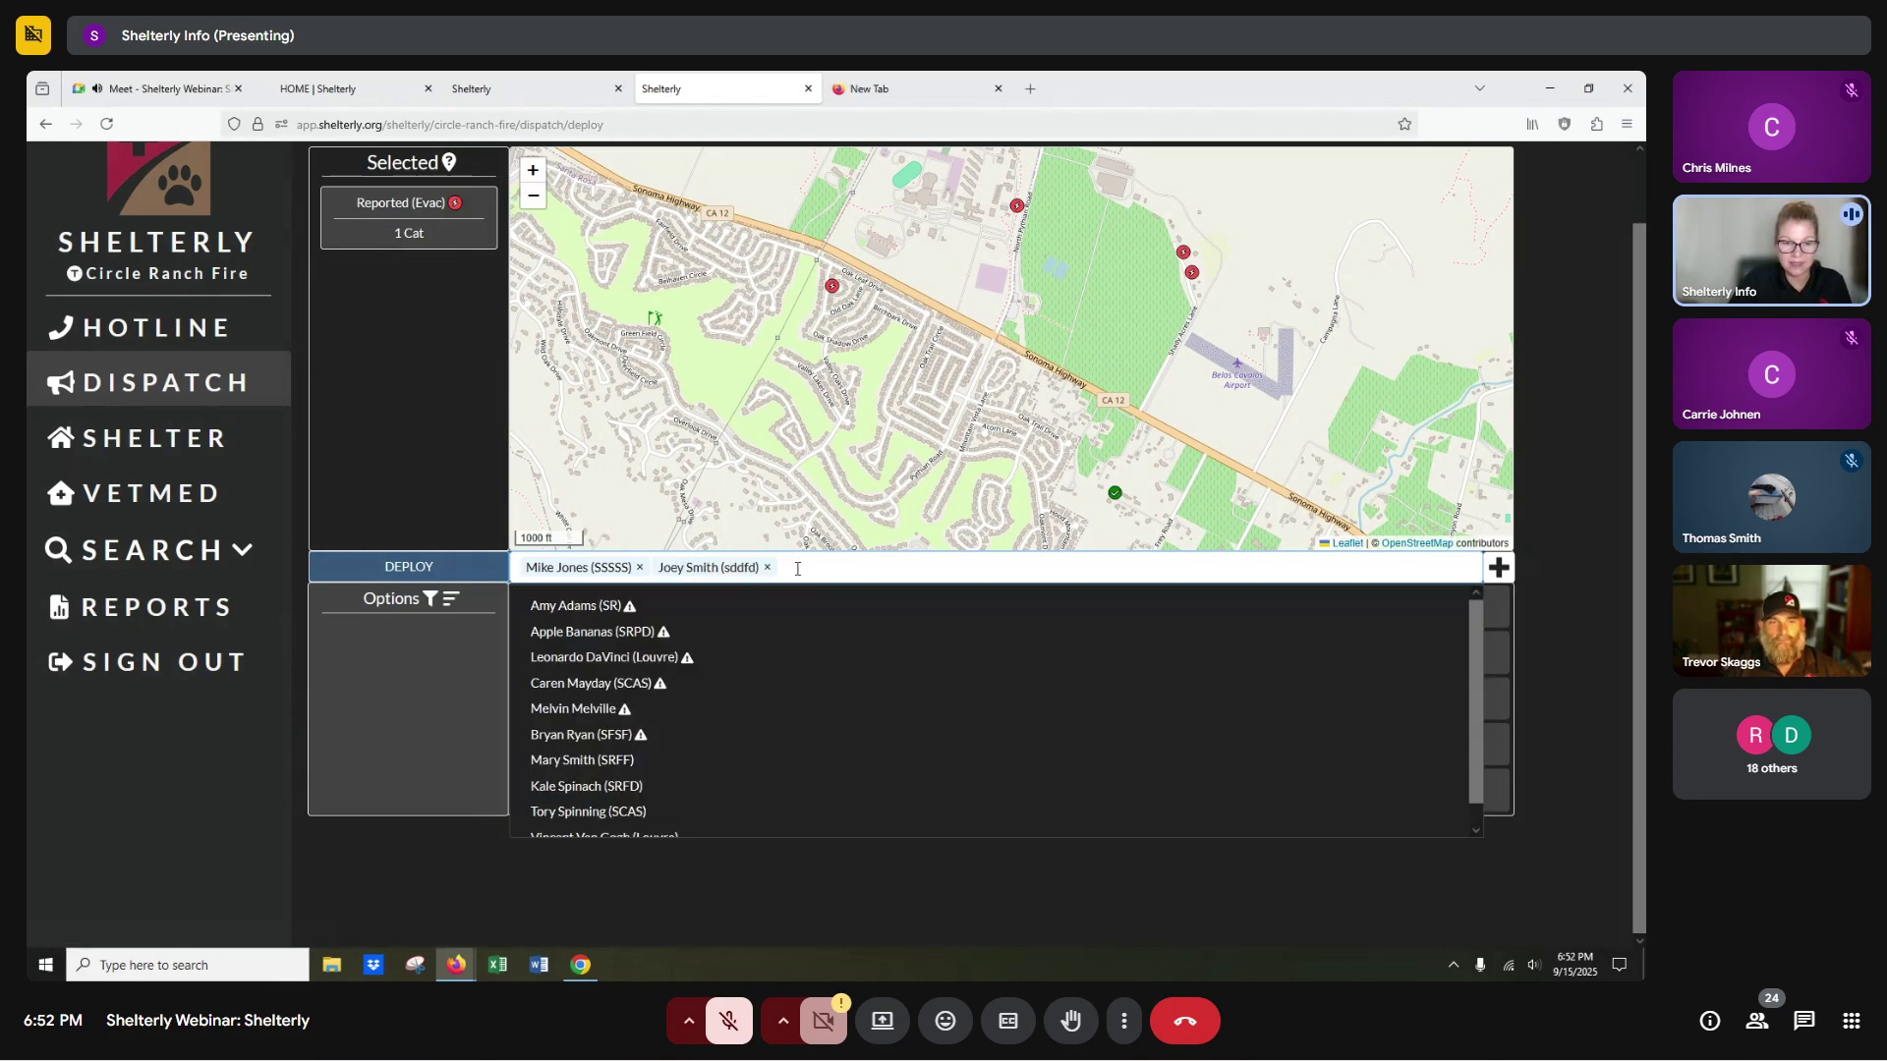
scroll(577, 786, "down", 1)
left_click(577, 787)
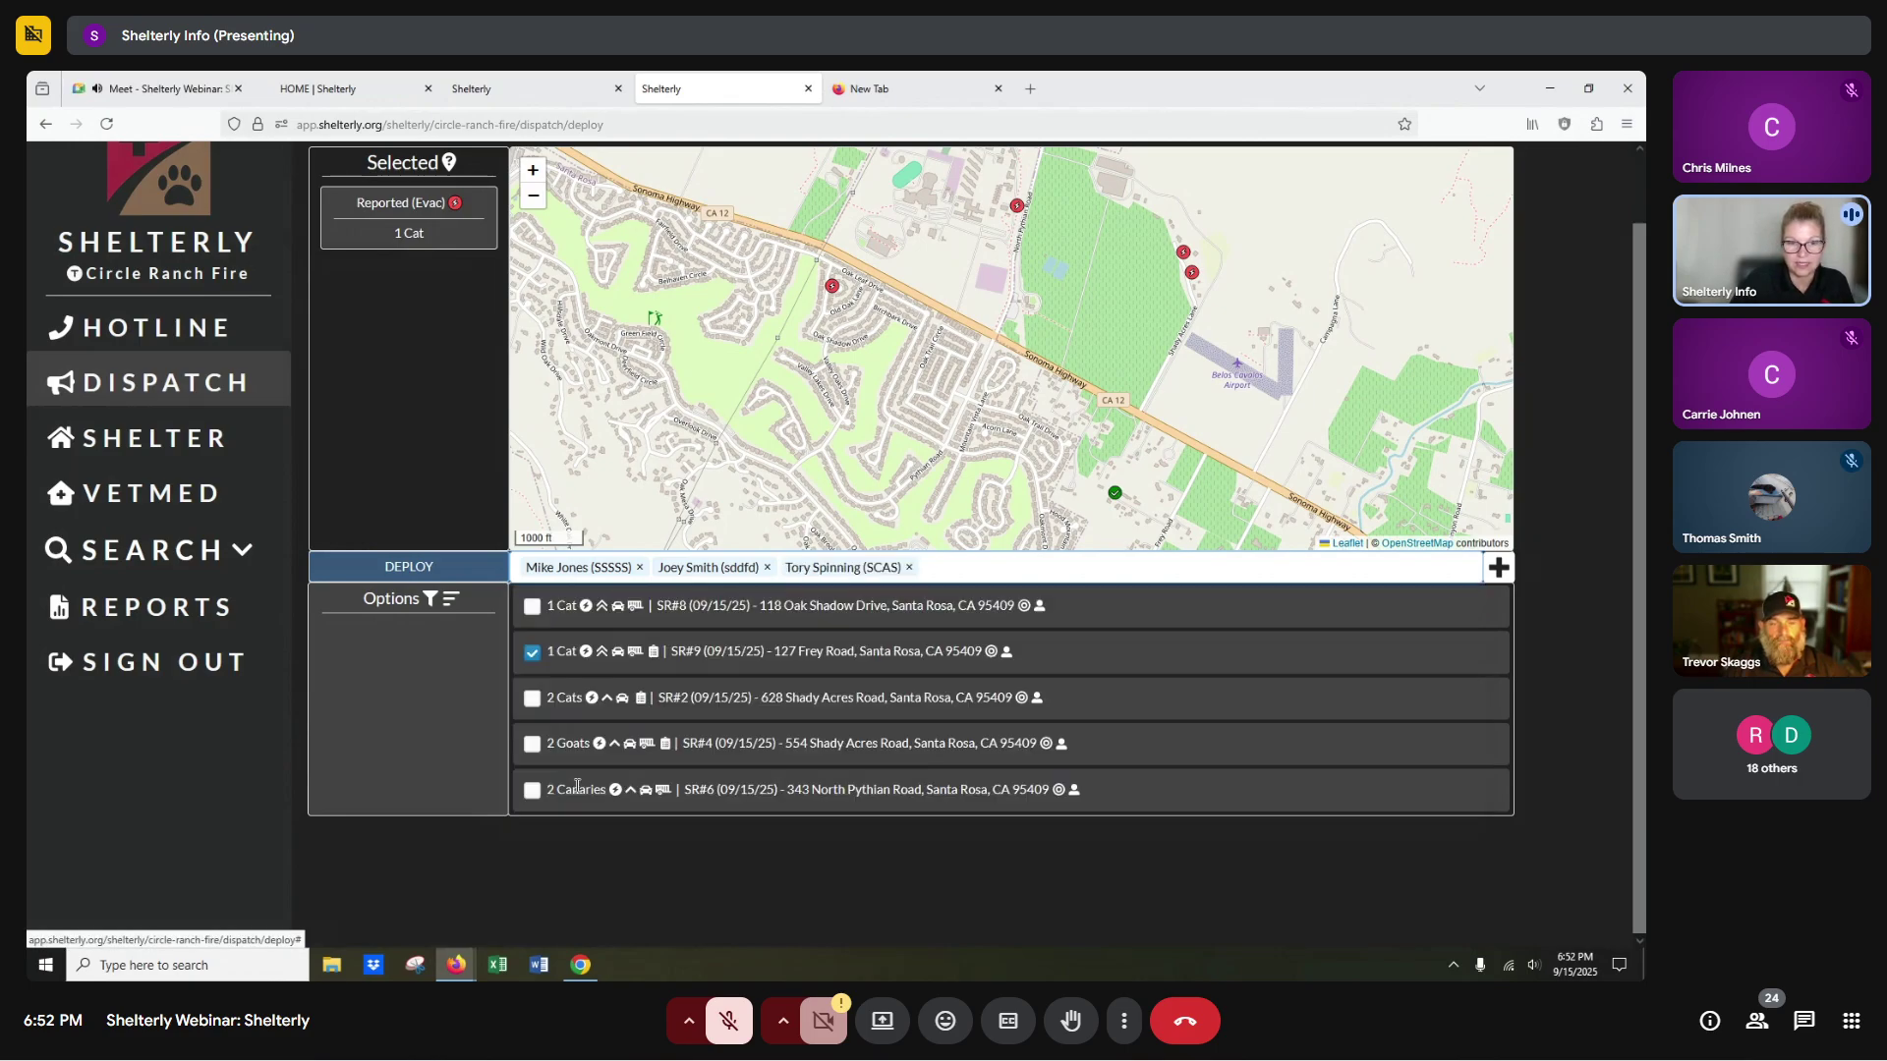
left_click(410, 568)
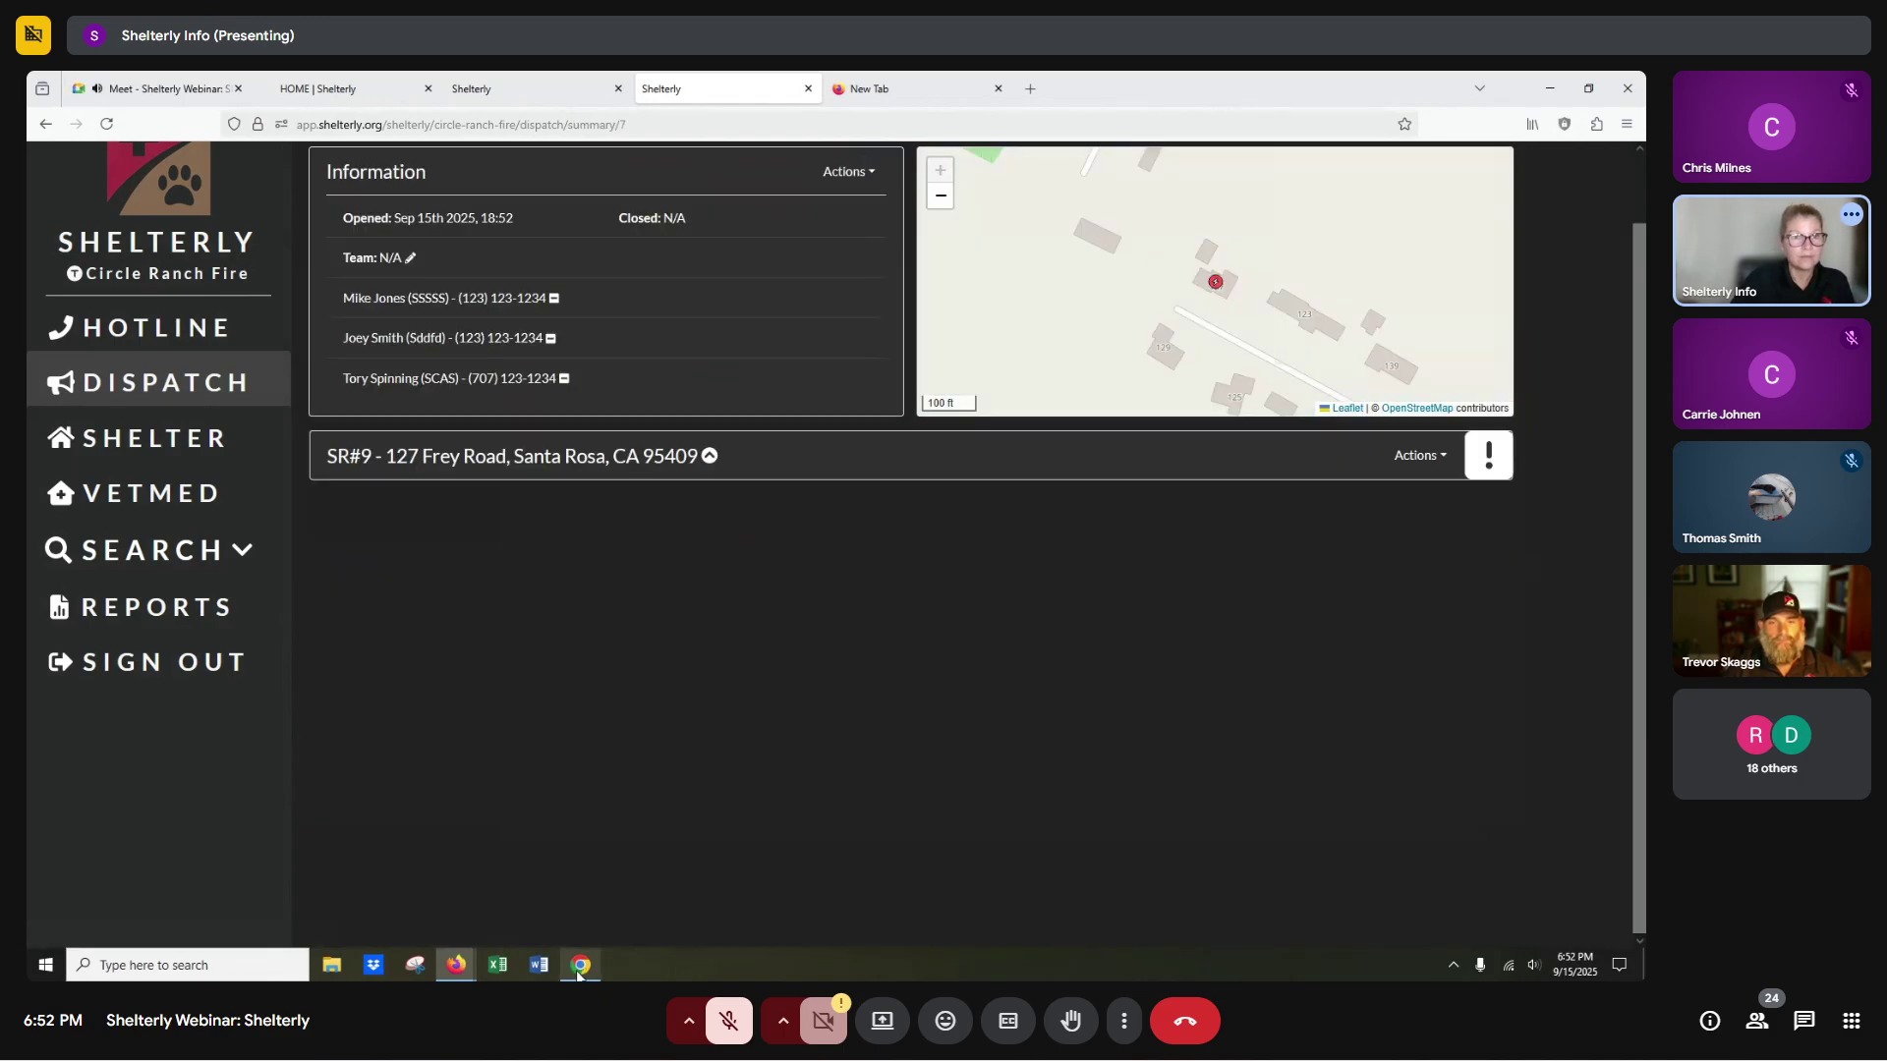
On Deploy Teams, choose existing team DA#1 and select the SR#2 two-cat request on the map.
mouse_move(454, 969)
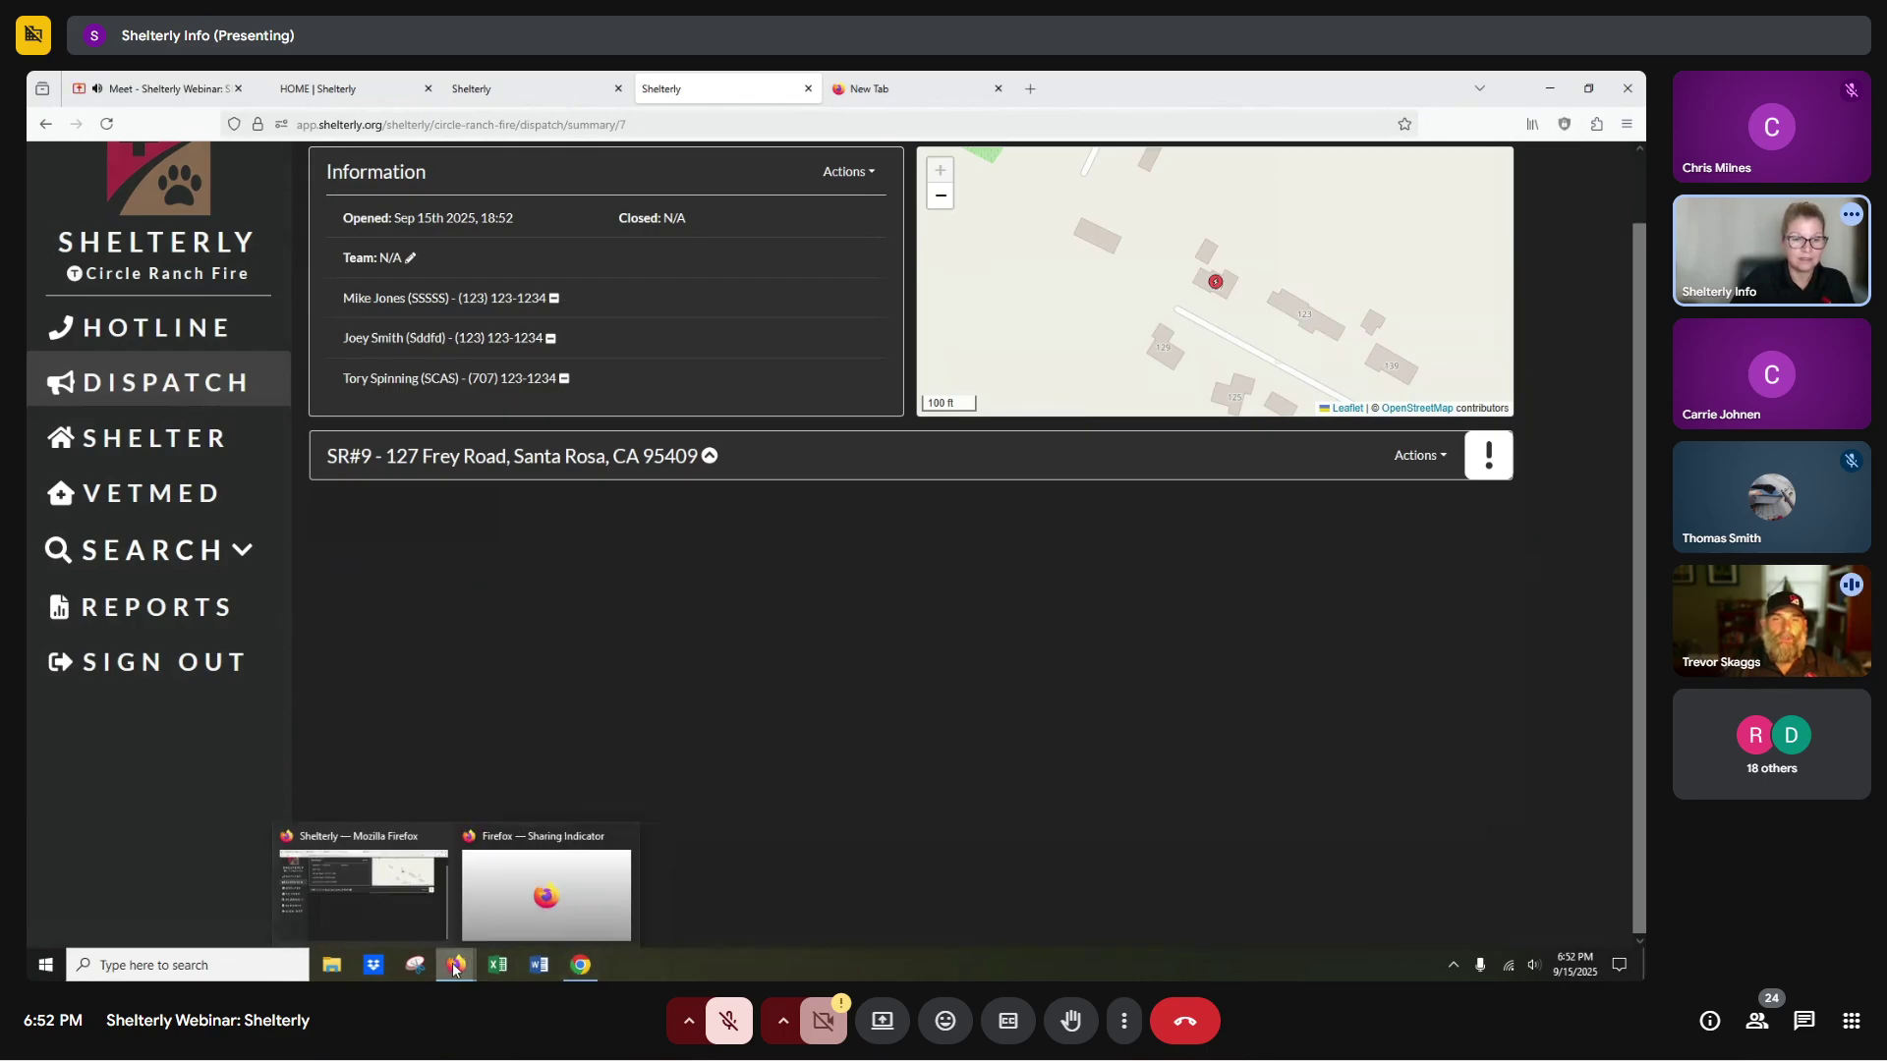
left_click(211, 391)
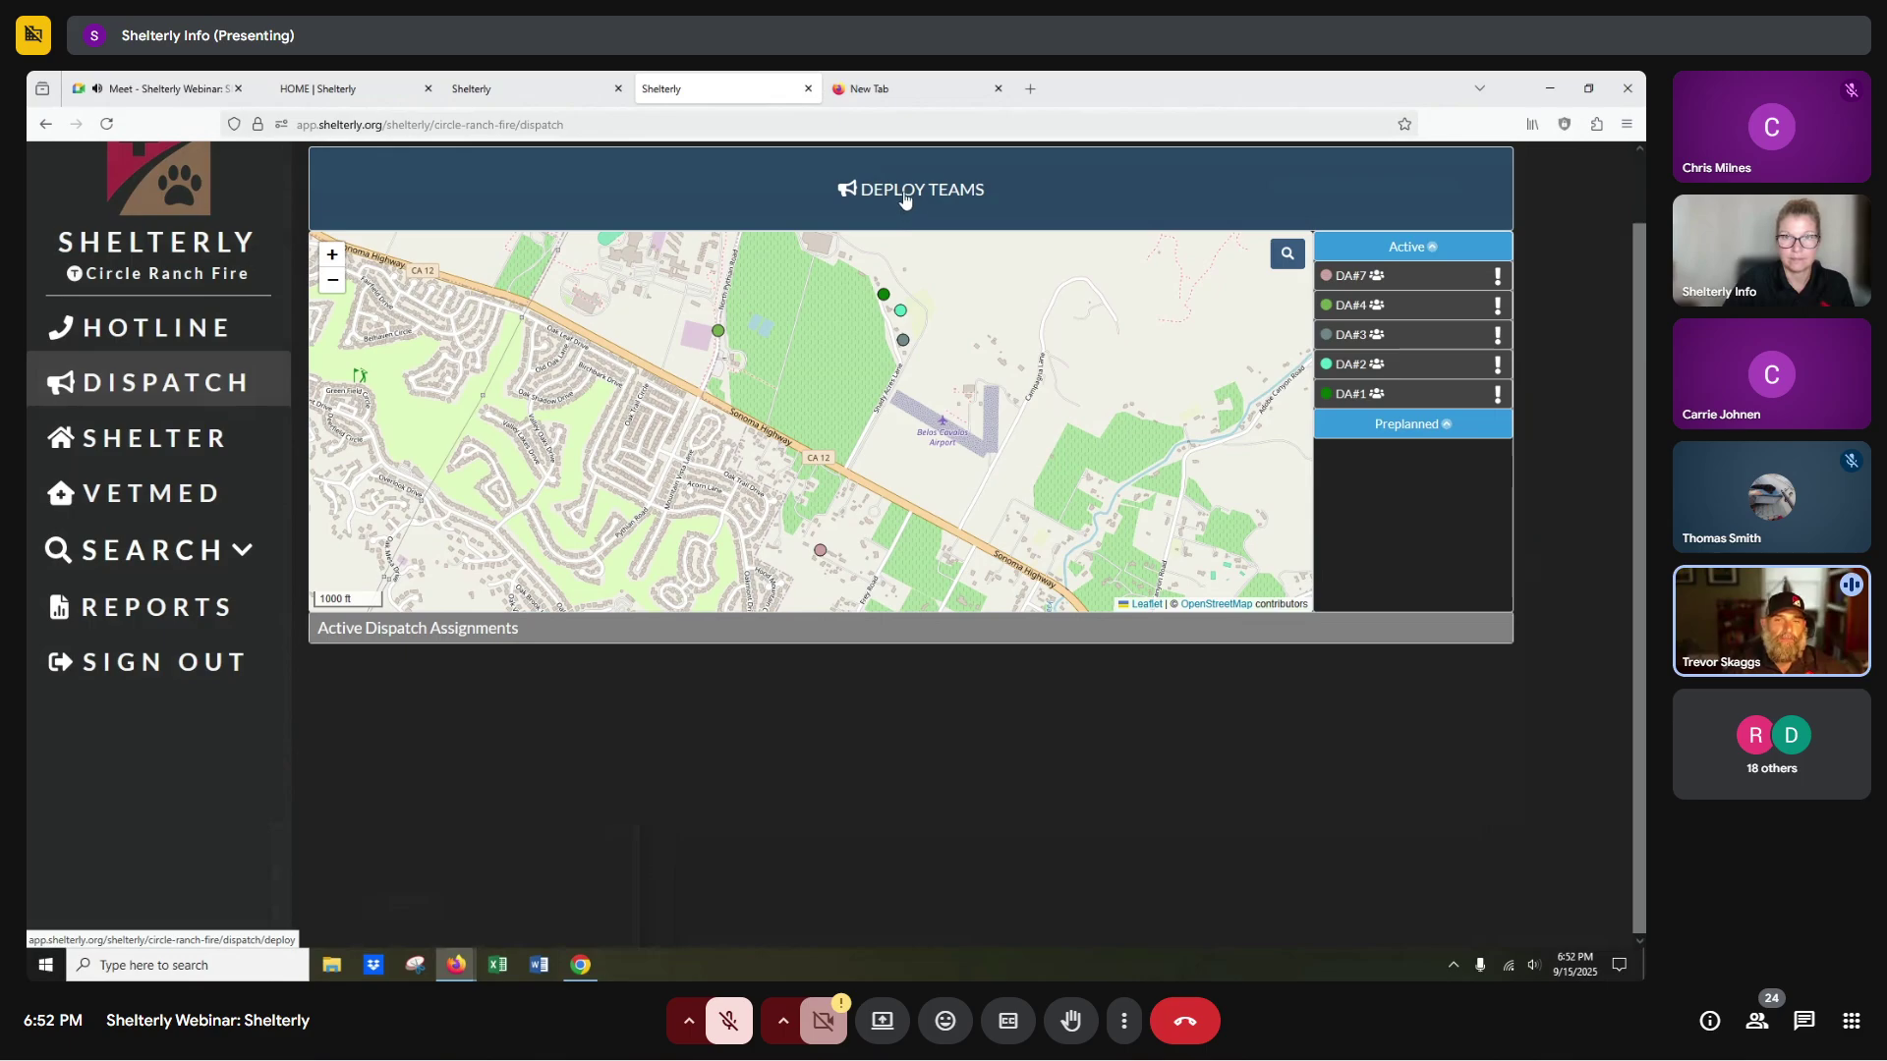
left_click(906, 201)
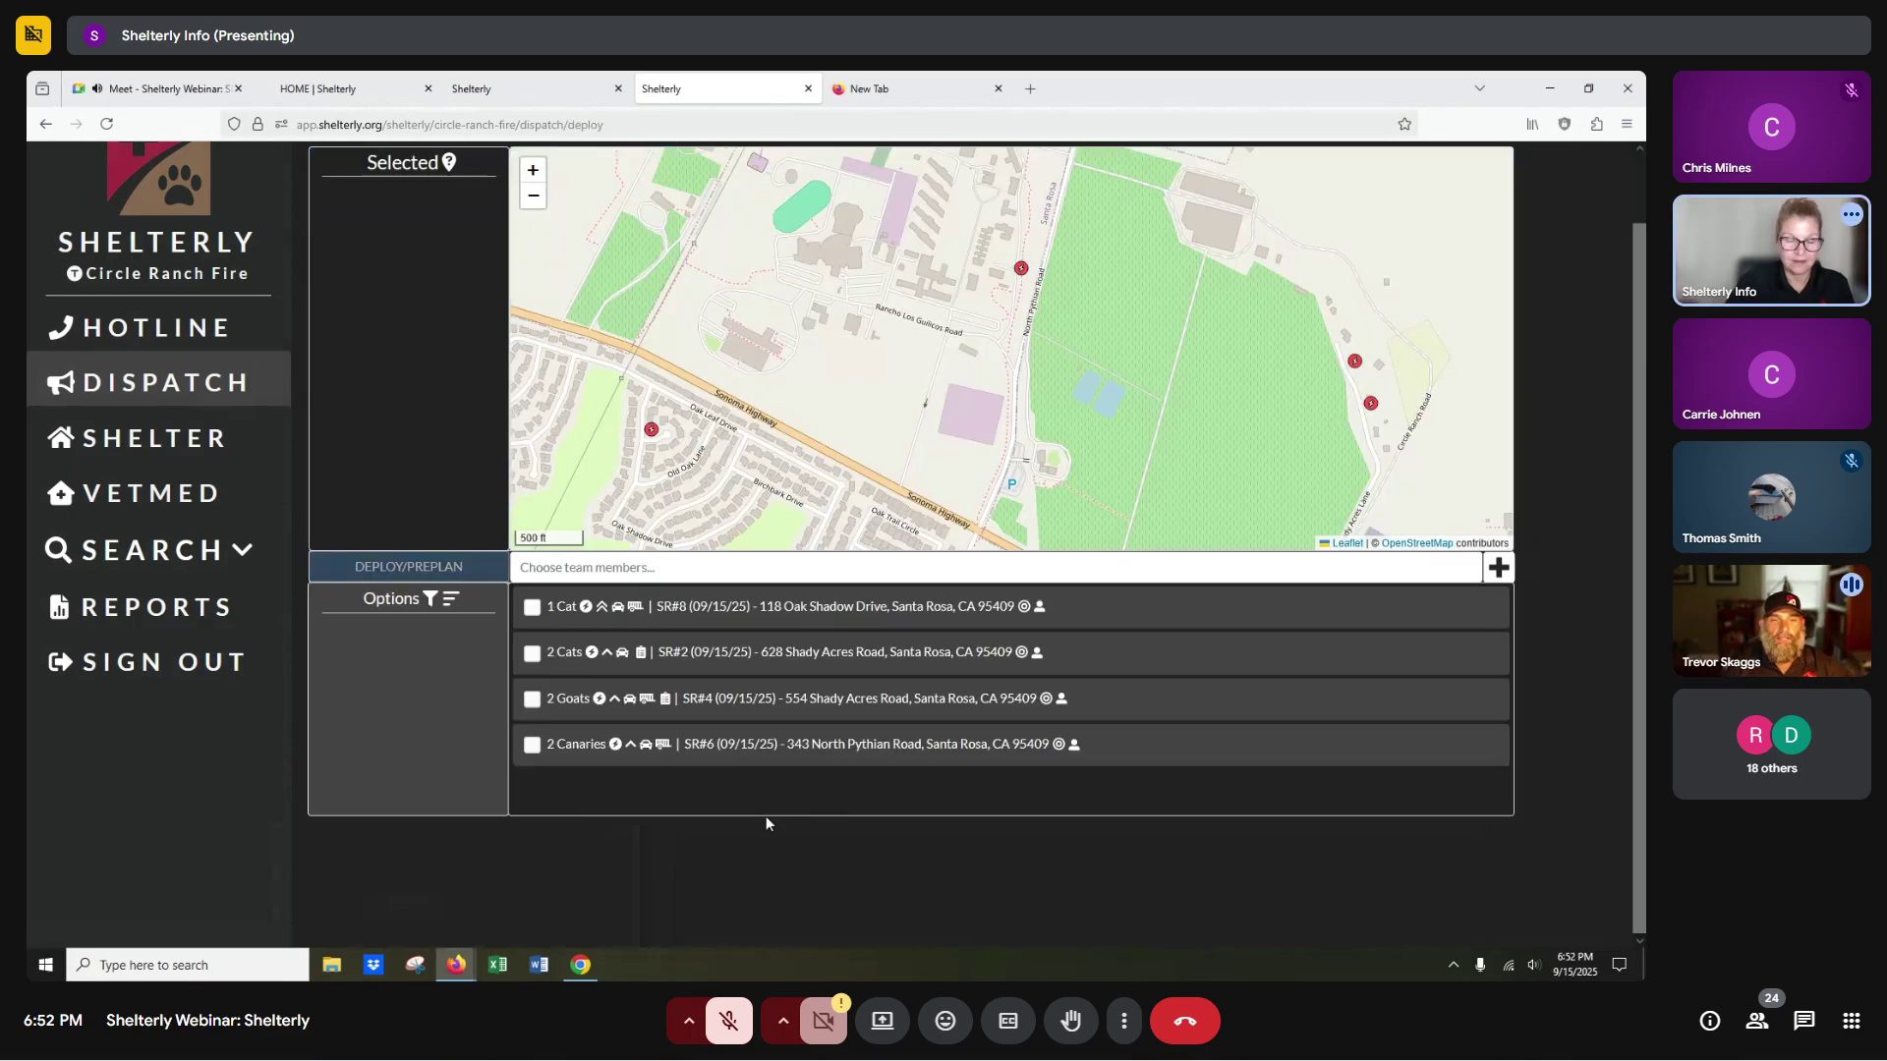
left_click(575, 568)
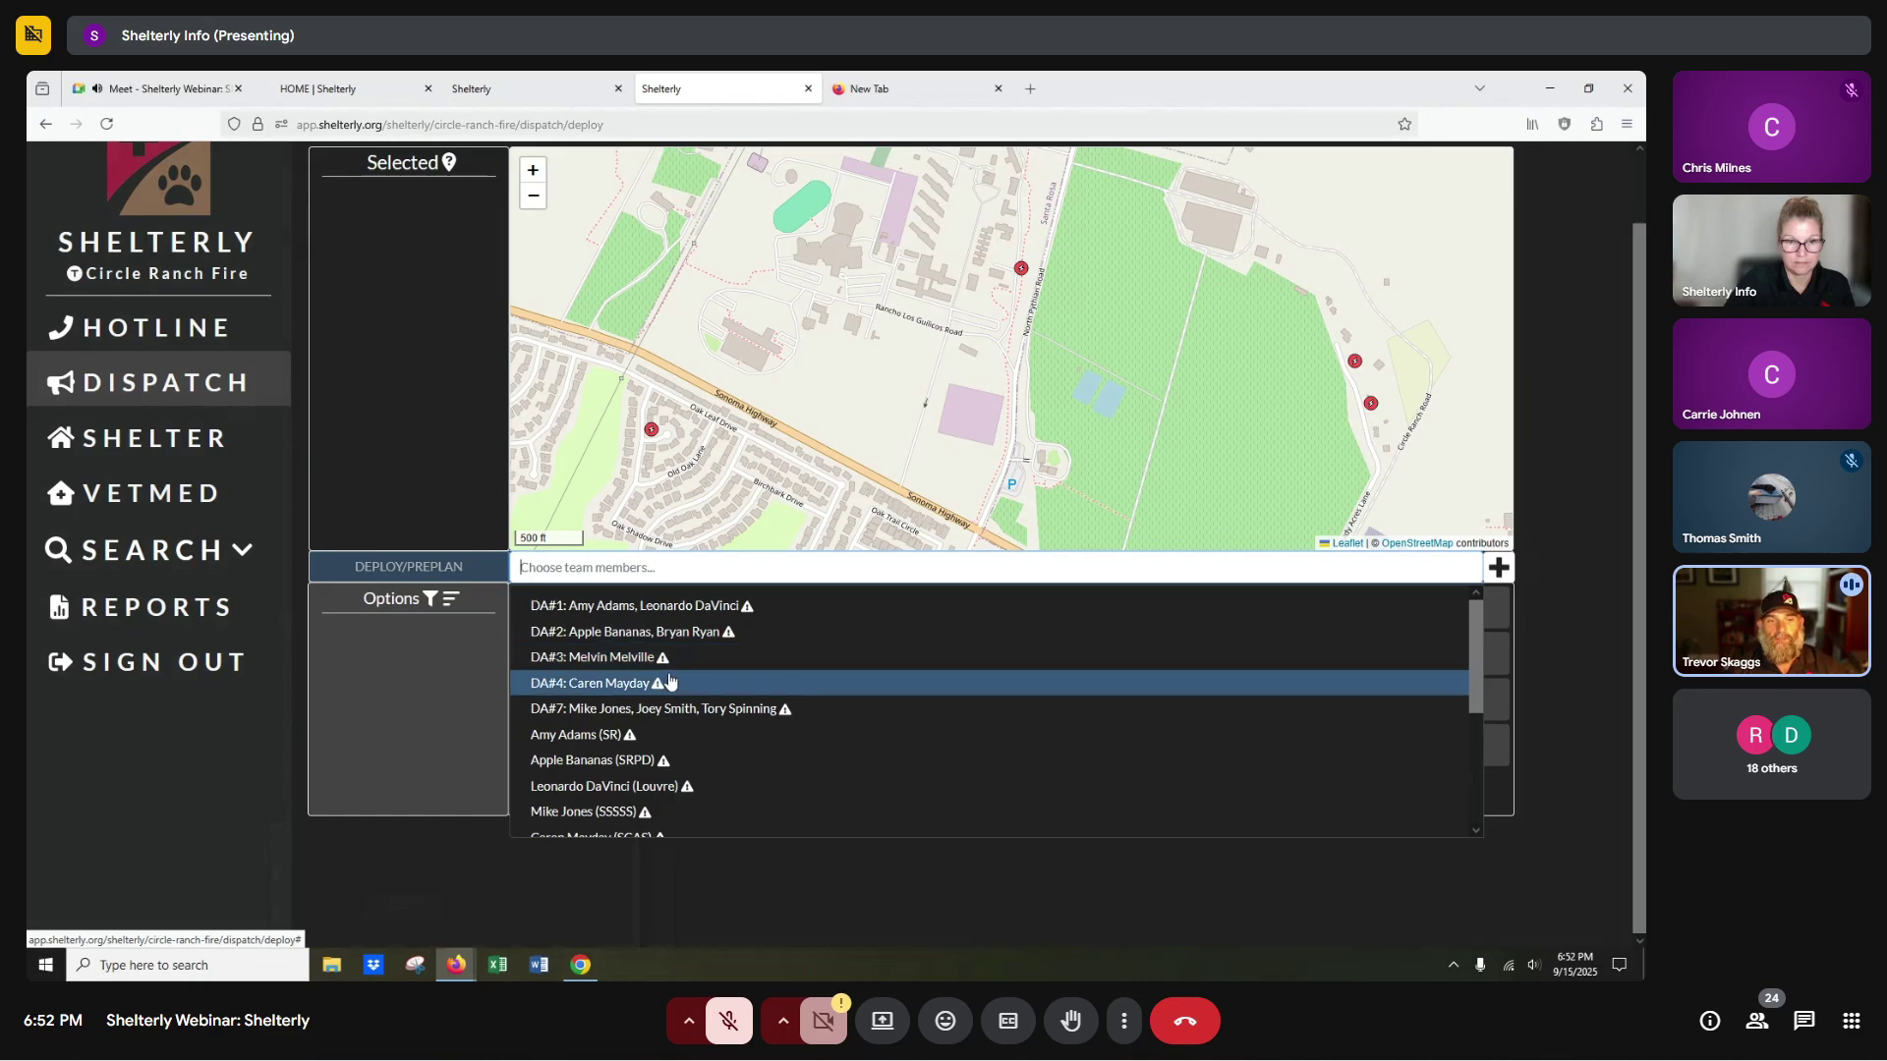
left_click(469, 857)
mouse_move(586, 606)
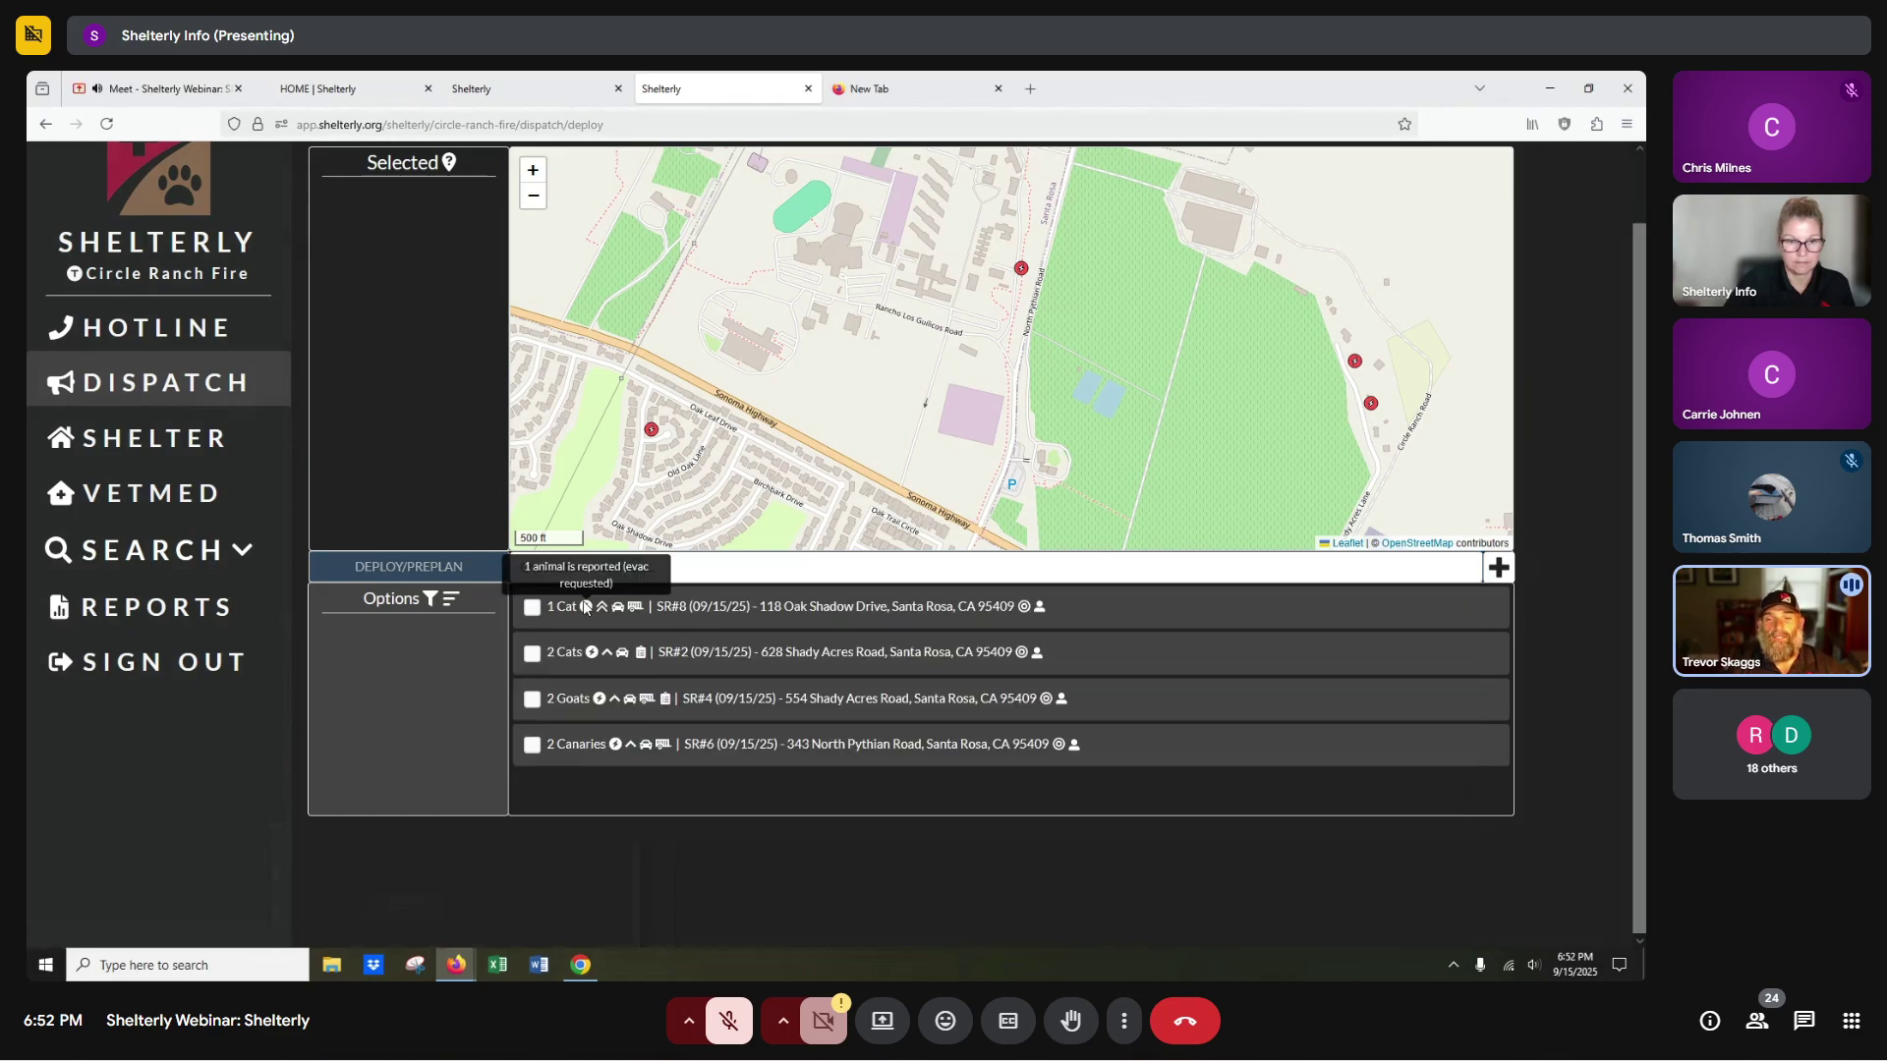
left_click(672, 569)
left_click(629, 606)
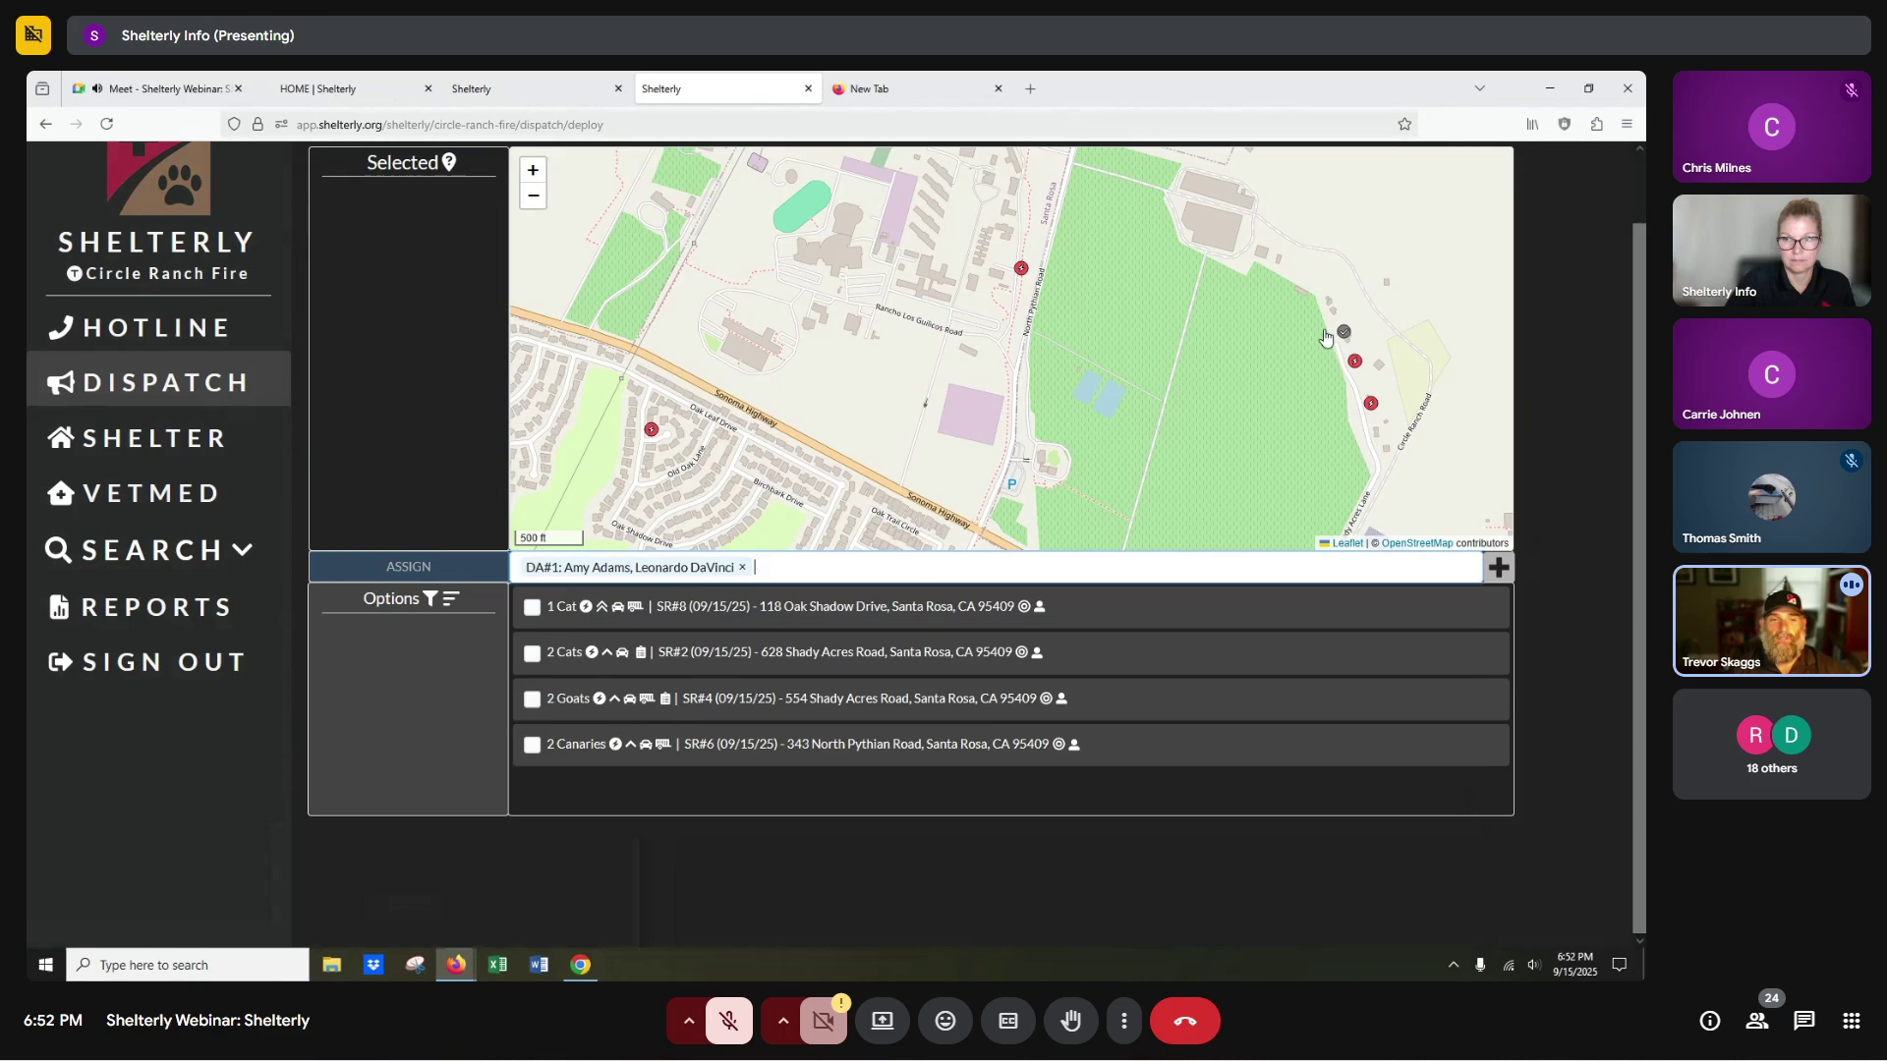
mouse_move(1352, 341)
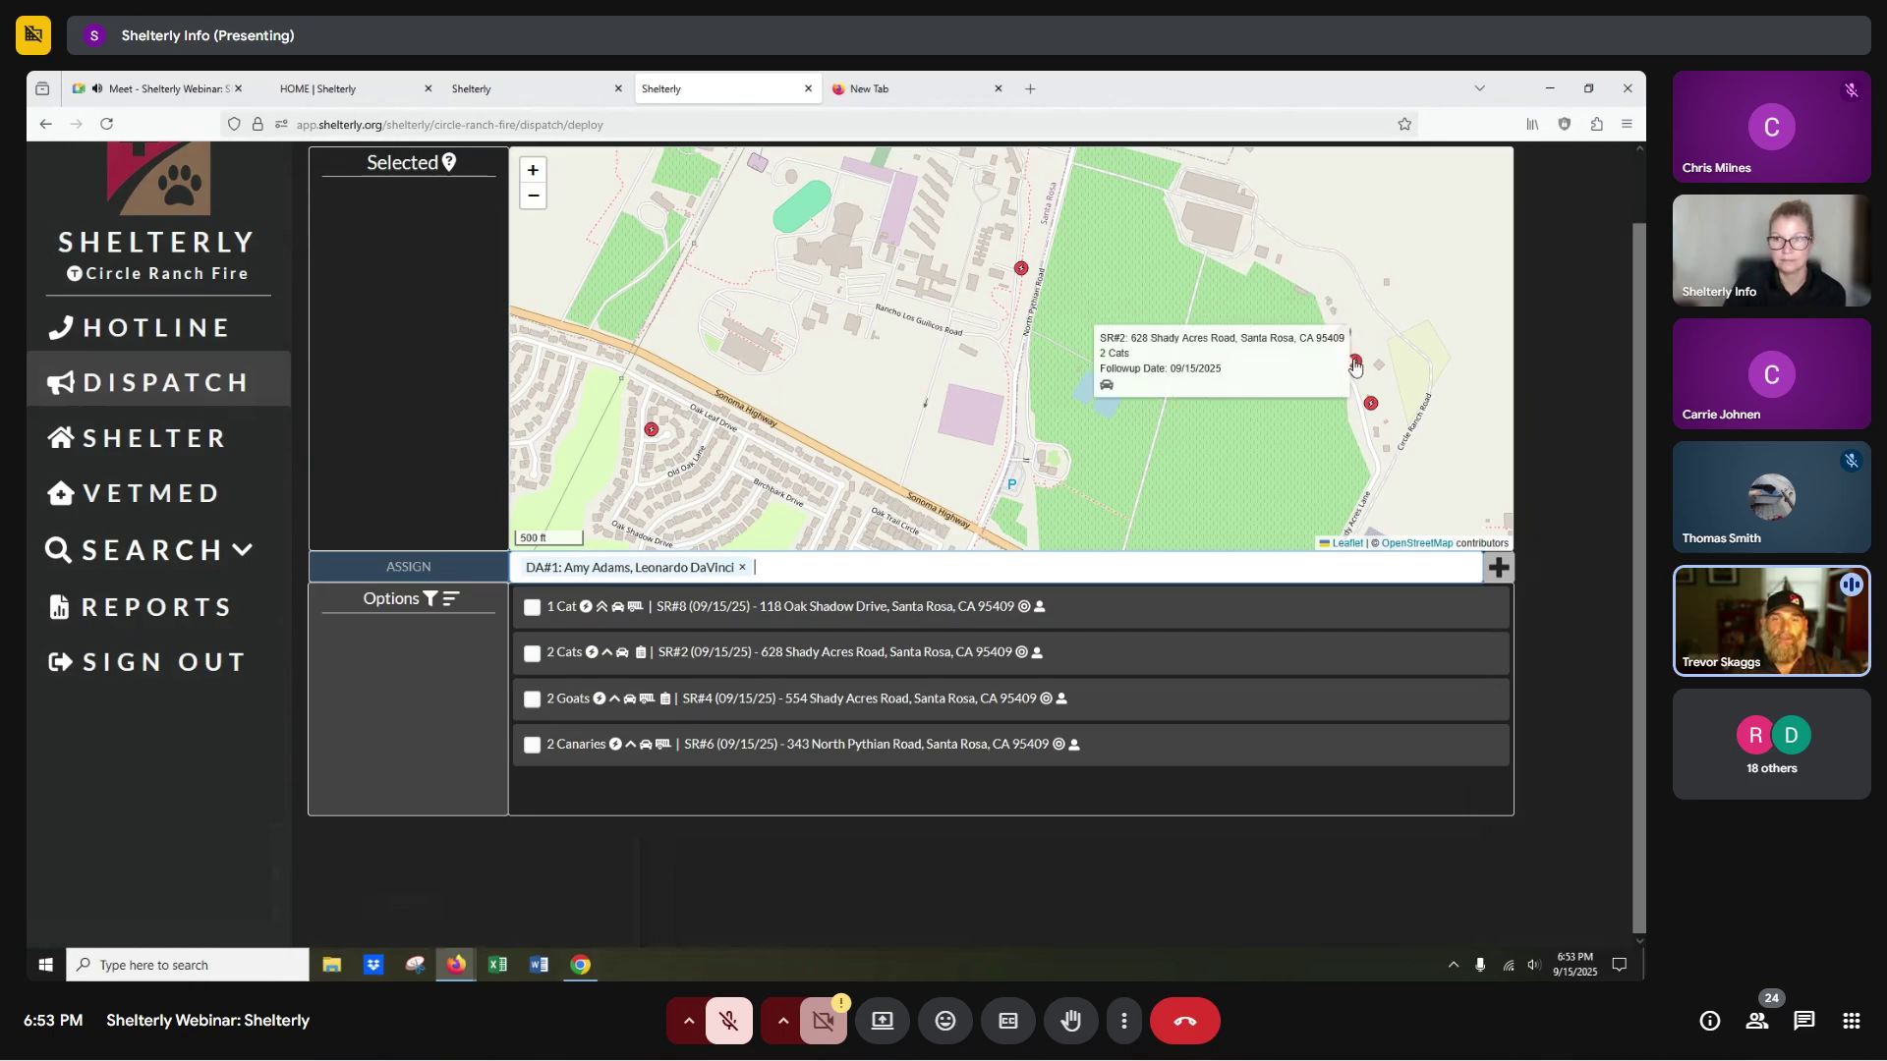
left_click(1354, 364)
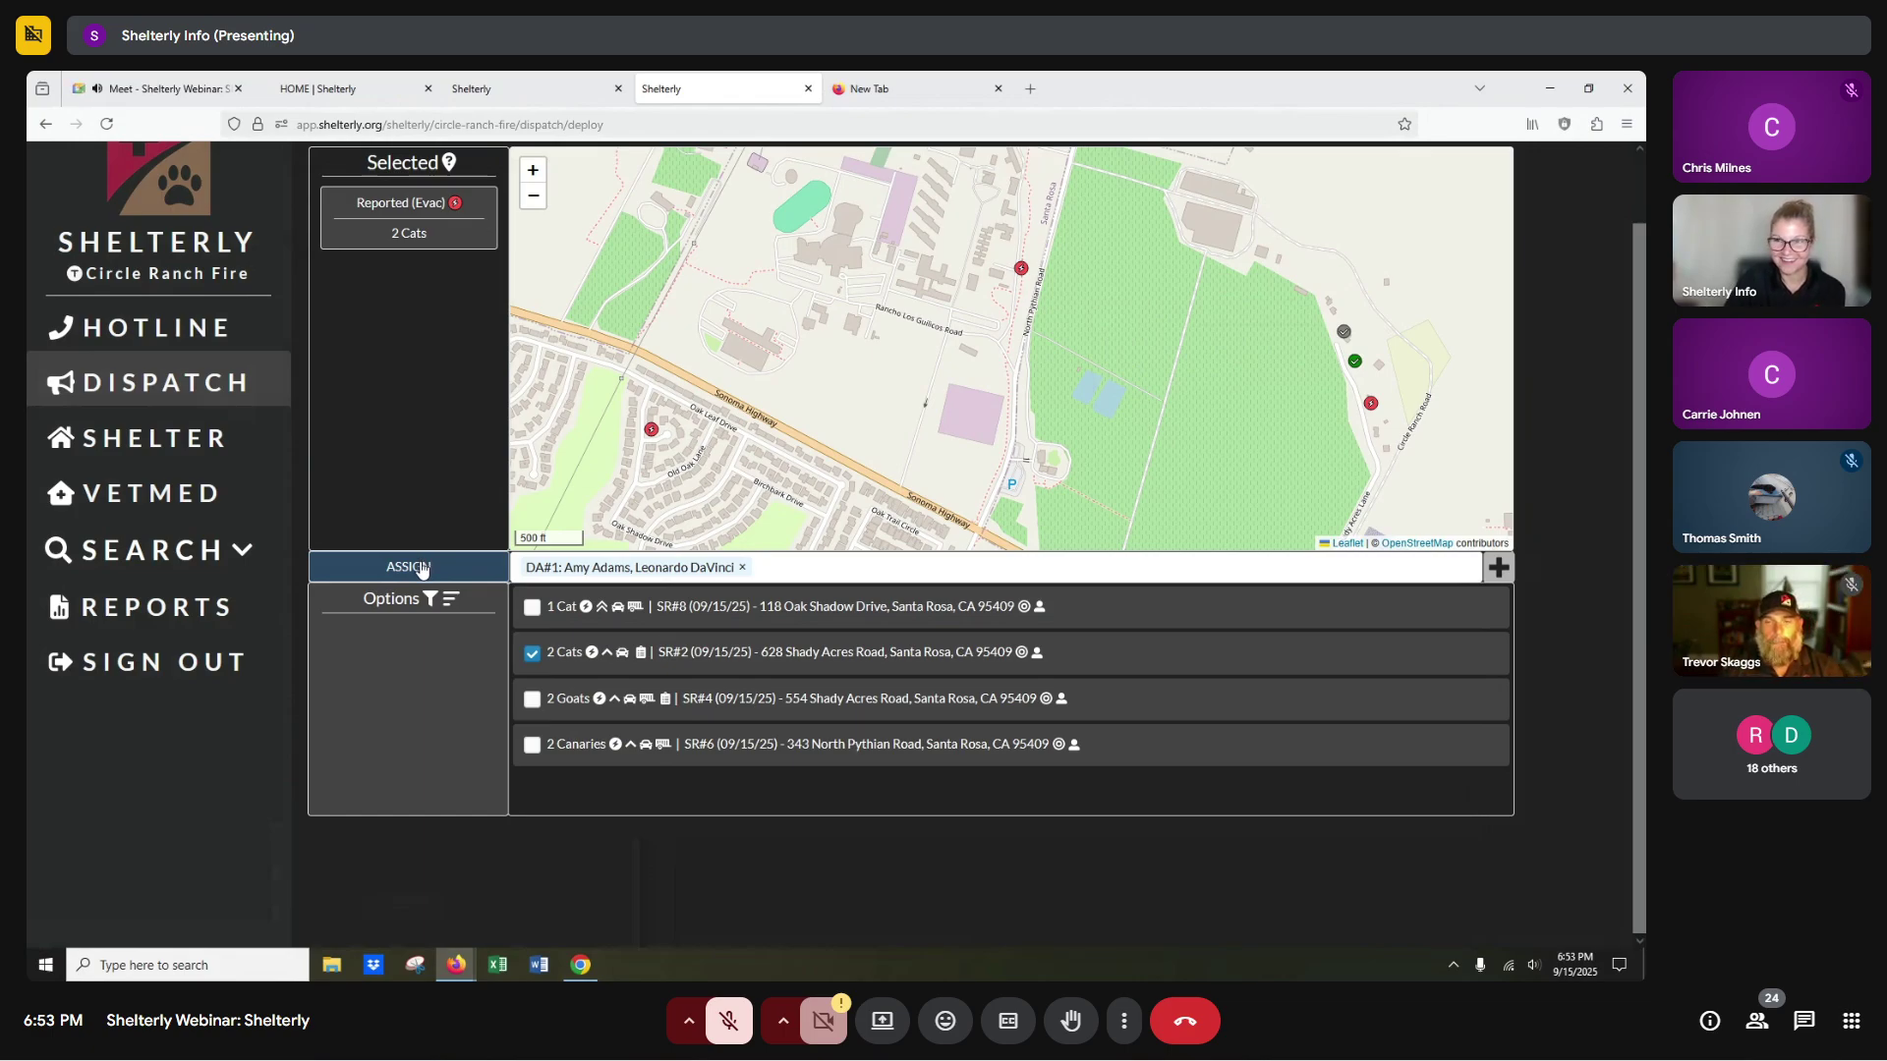
Return to Google Meet and stop presenting the screen.
left_click(581, 965)
left_click(581, 965)
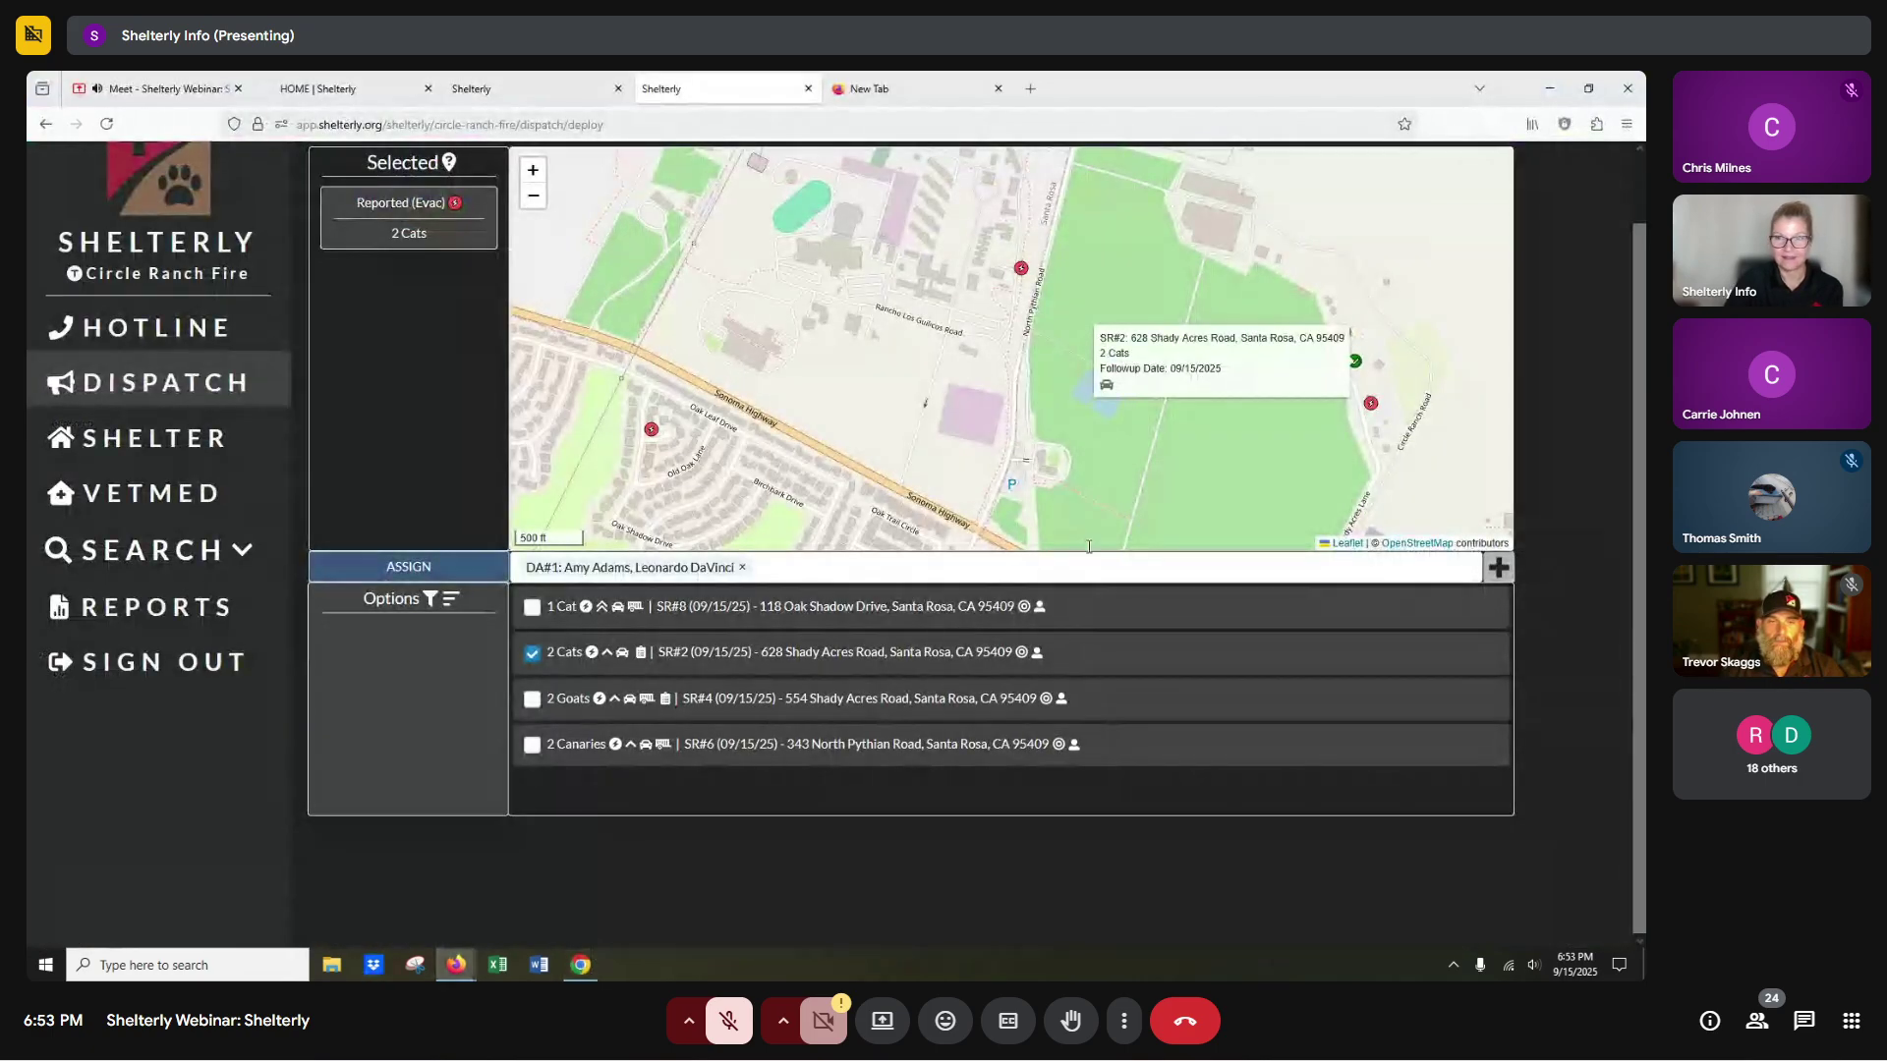
left_click(182, 99)
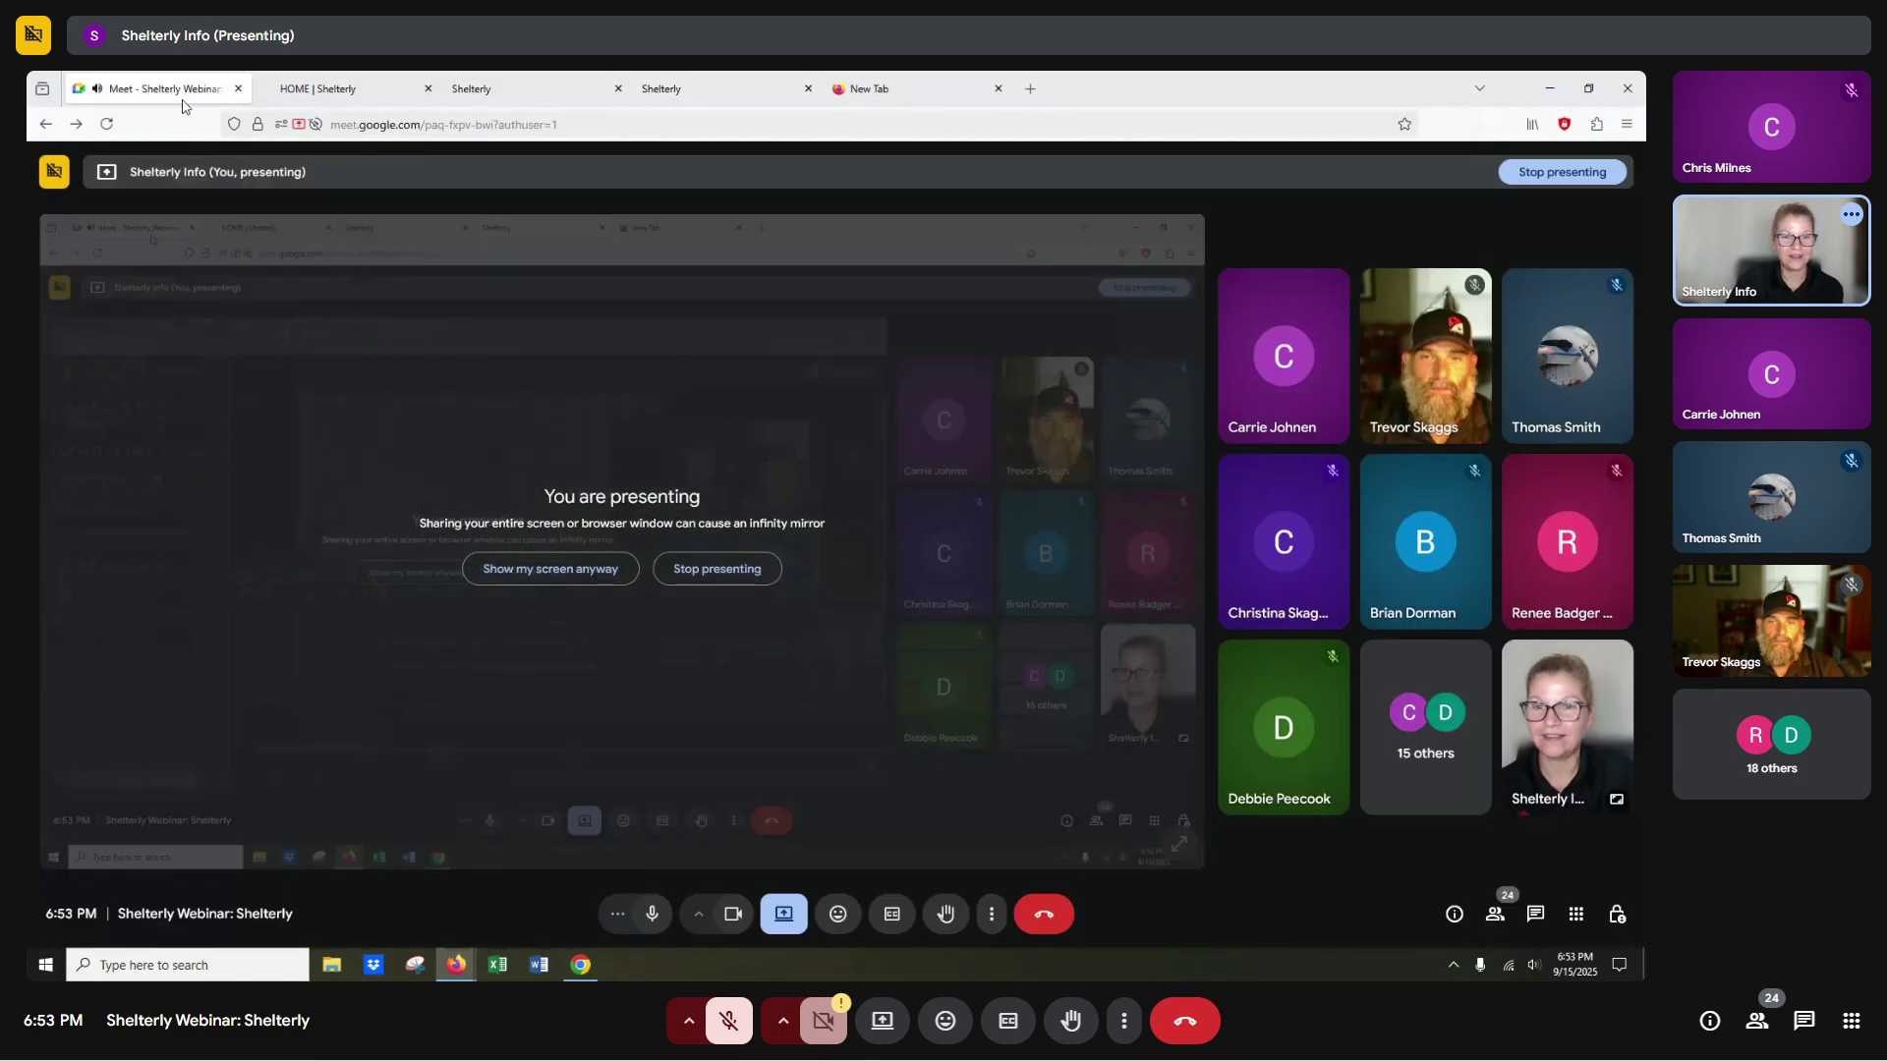
left_click(716, 569)
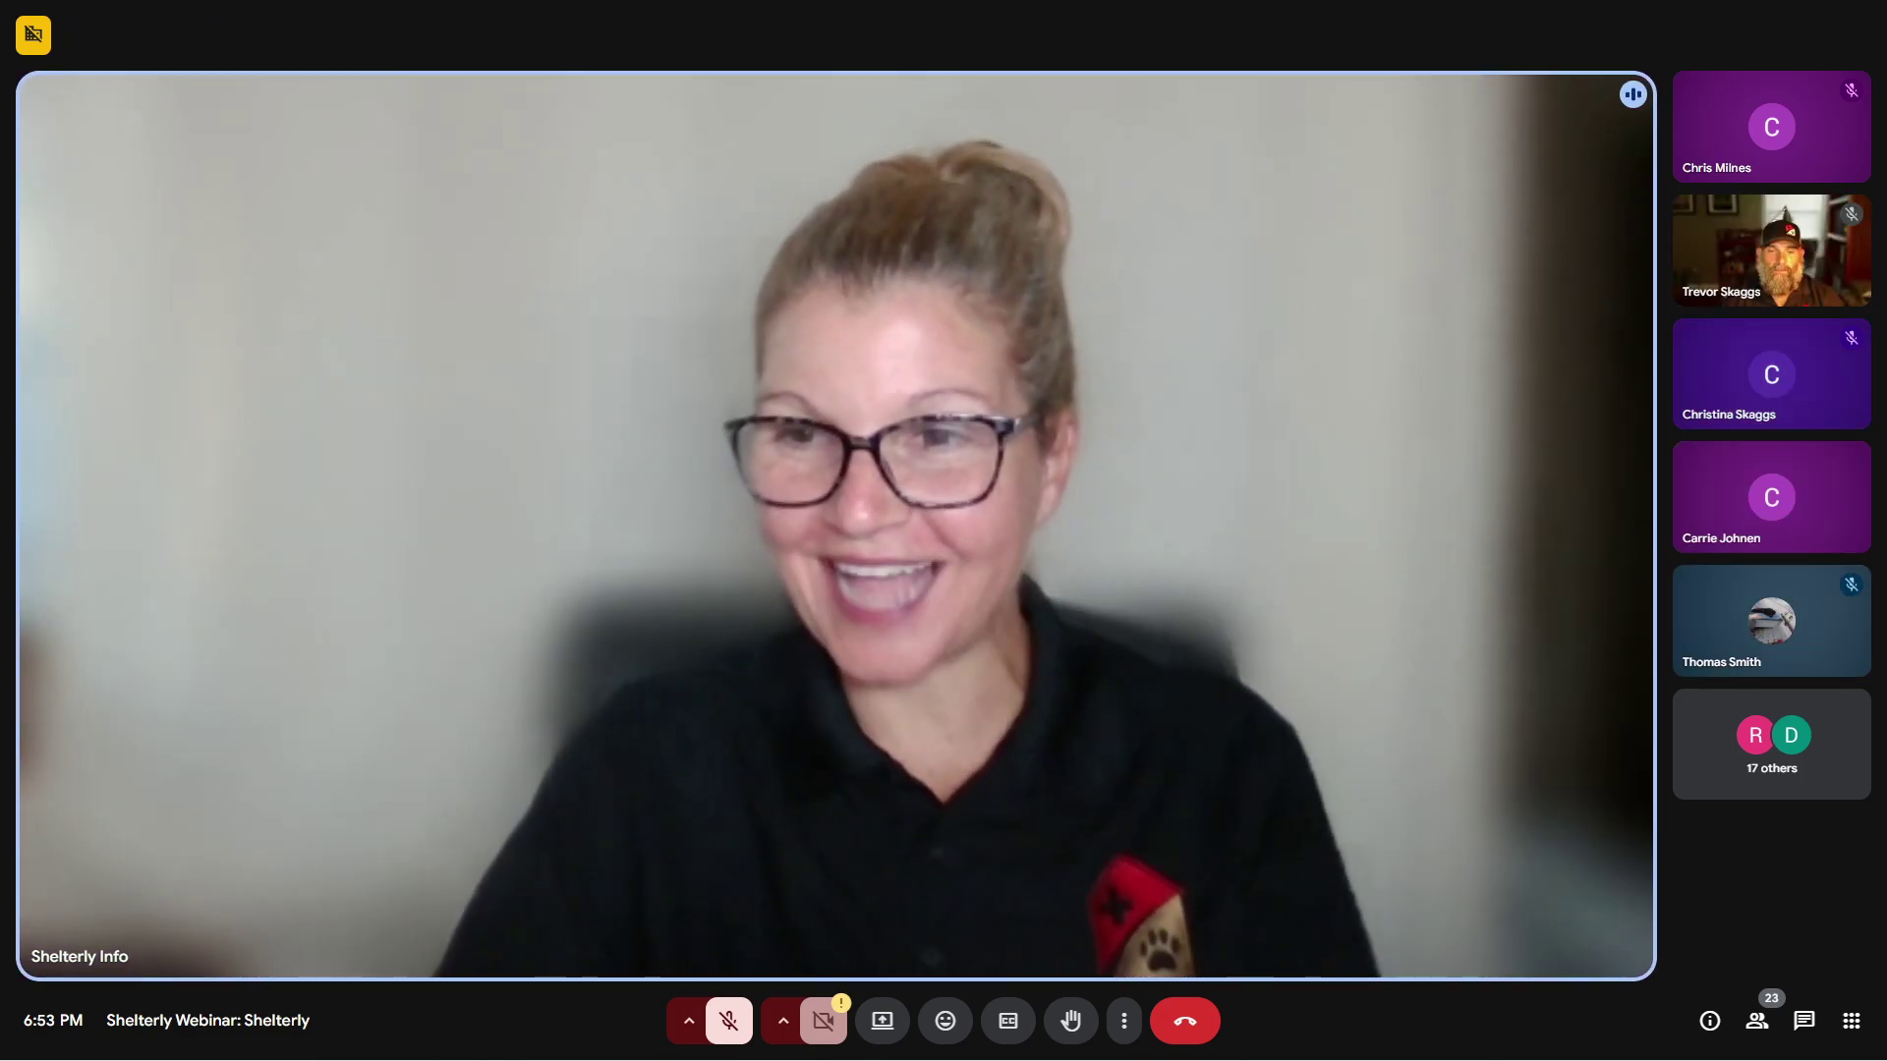